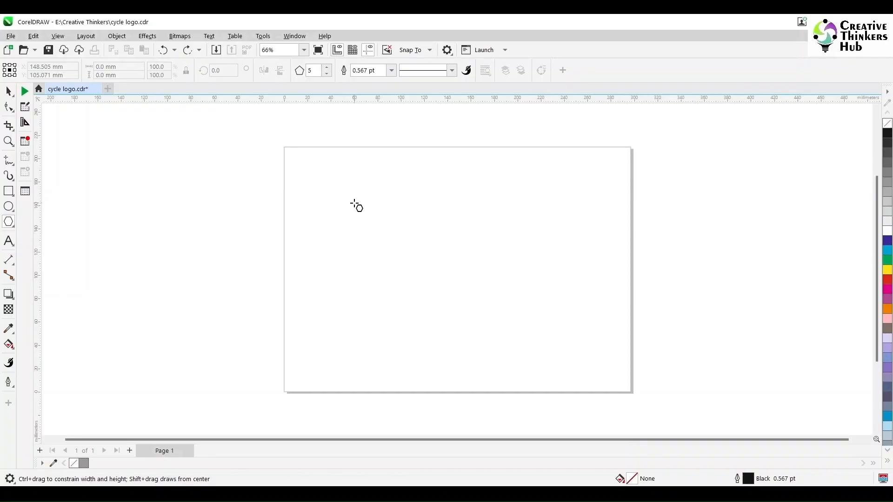
- Draw a polygon about 82 mm wide and 78 mm high on the page and set it to 20 sides
drag(353, 200, 454, 296)
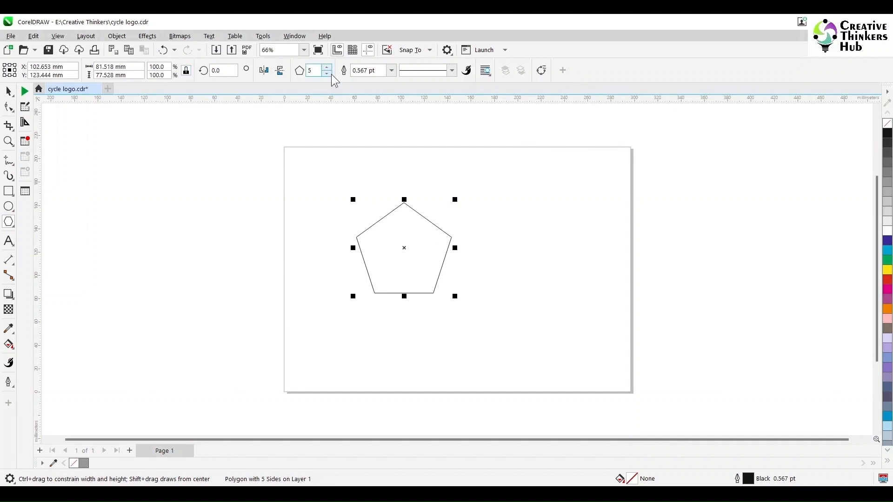
double_click(316, 70)
text(20)
key(Return)
- Resize the 20-sided polygon proportionally to a width of 100 mm
double_click(111, 67)
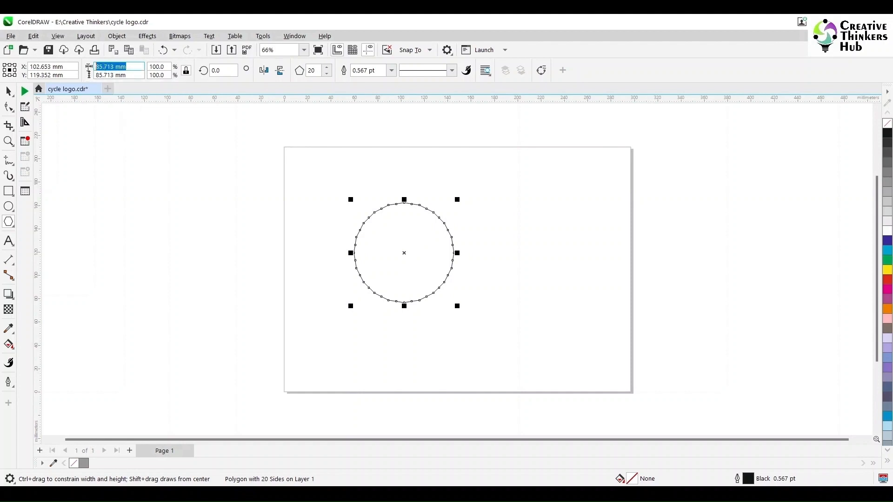
text(100)
key(Return)
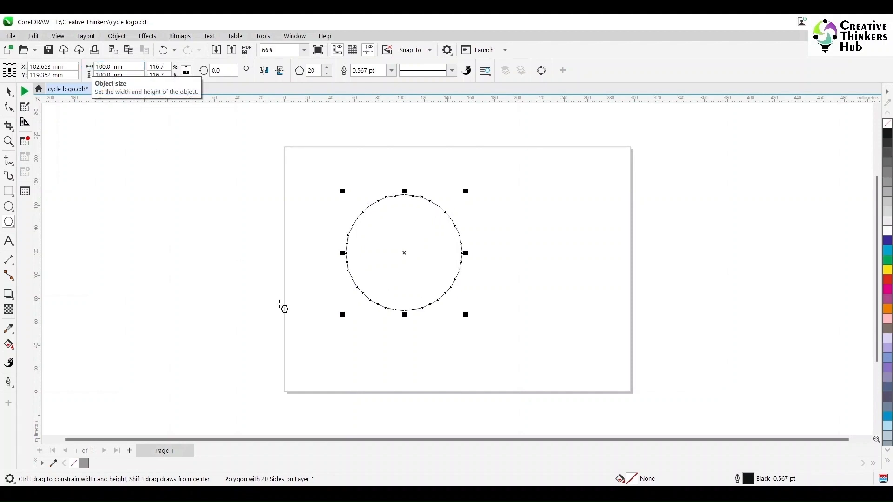
- Rotate the polygon by 9 degrees so that it has a flat edge at its top
click(9, 141)
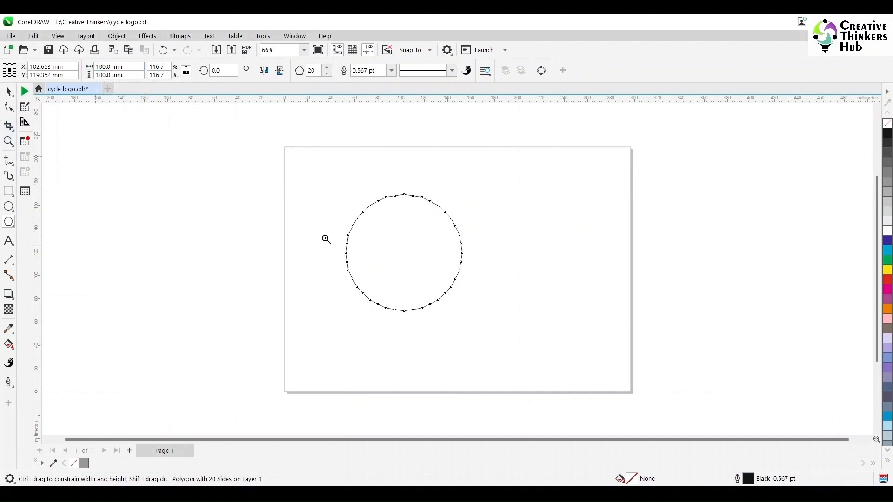
click(5, 92)
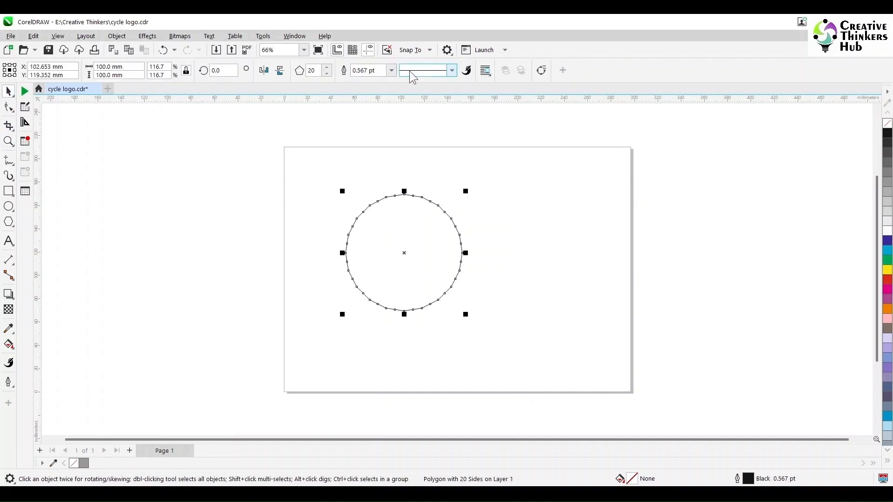
click(303, 51)
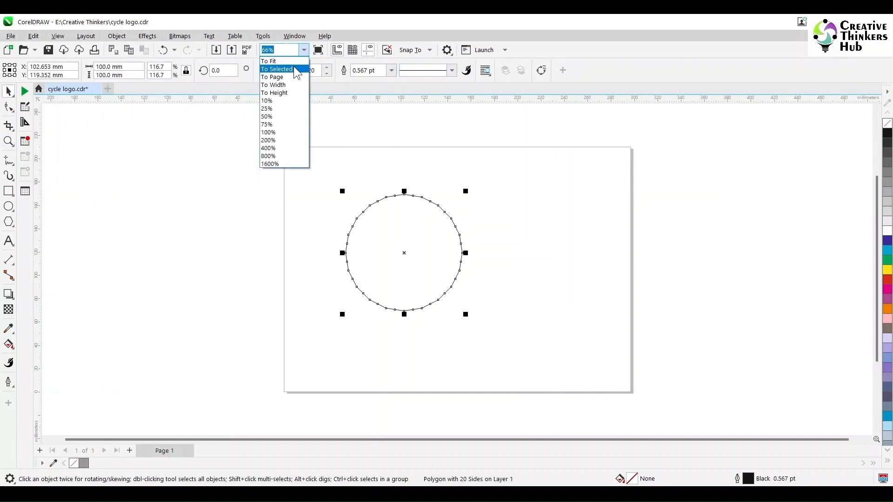
click(296, 69)
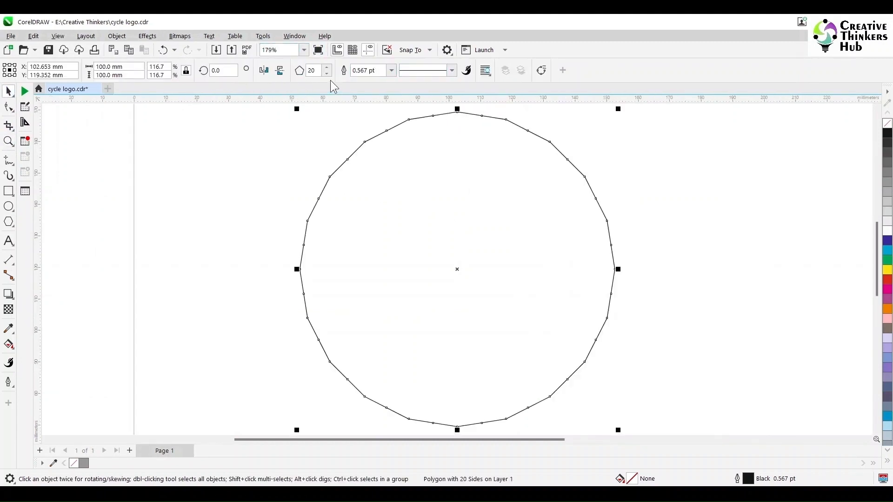
click(213, 71)
text(9)
key(Return)
click(287, 130)
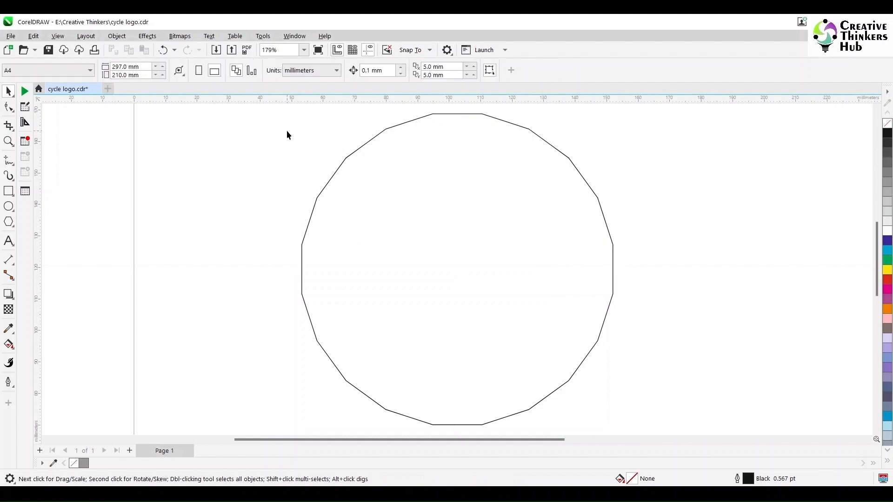
- Draw a rectangle about 15.8 by 8 mm above the polygon's flat top edge, starting from the edge's corner node
click(8, 141)
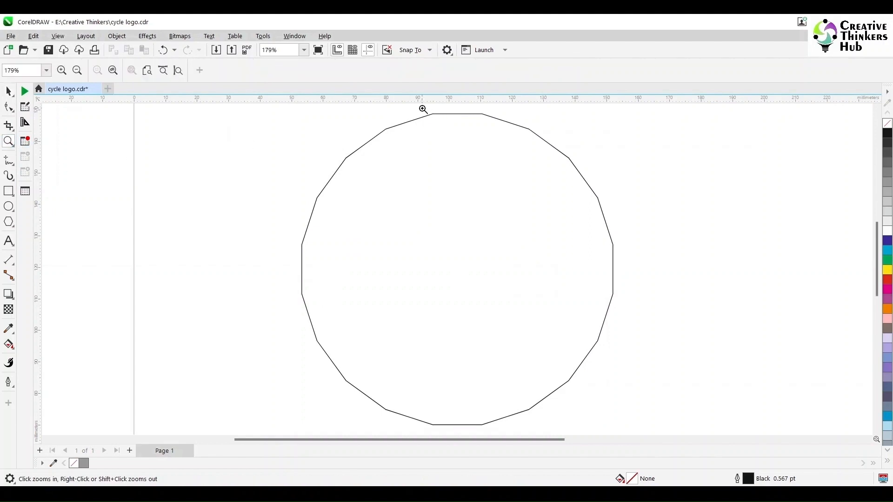
drag(423, 110, 512, 144)
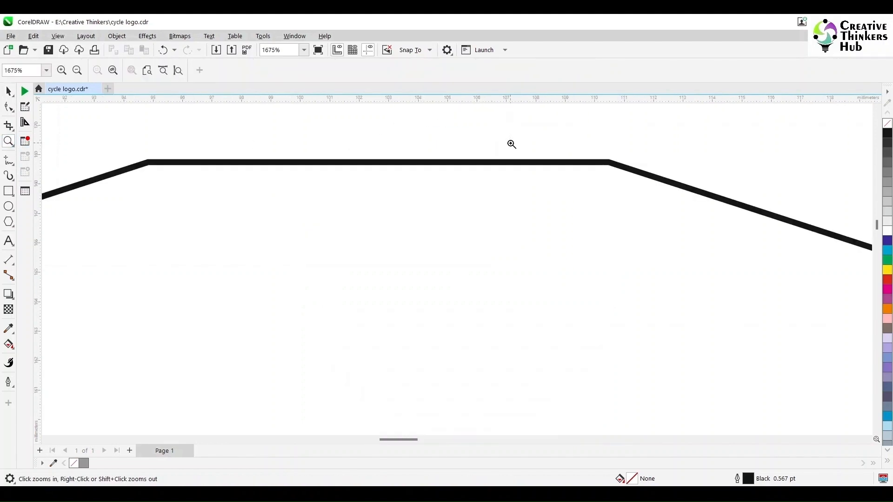
scroll(511, 144, down, 2)
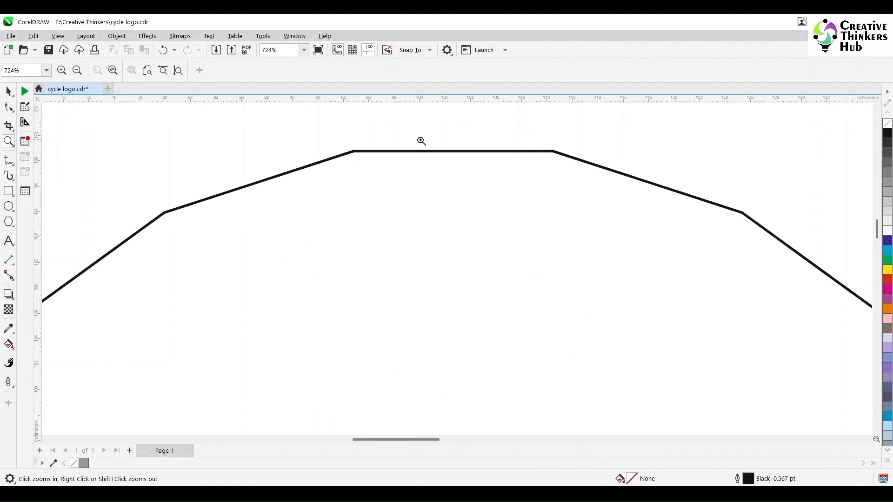
click(9, 191)
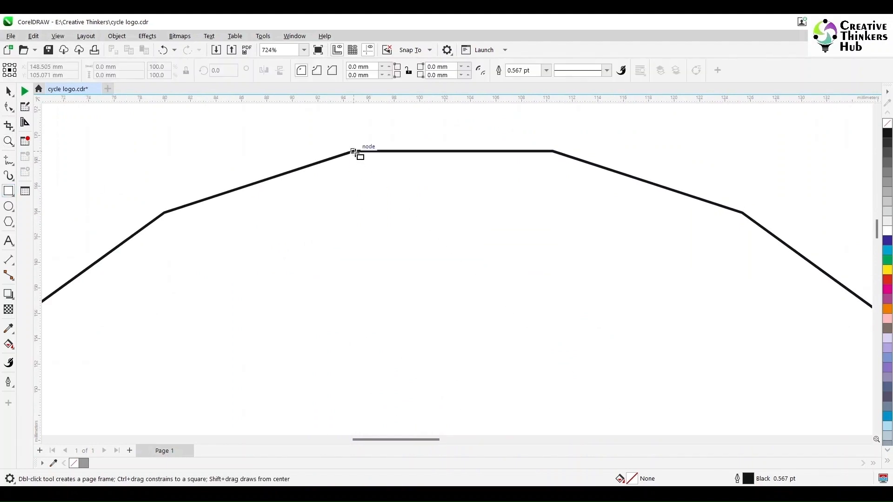
mouse_move(354, 151)
mouse_down()
mouse_move(553, 152)
mouse_move(554, 106)
mouse_move(552, 218)
mouse_up()
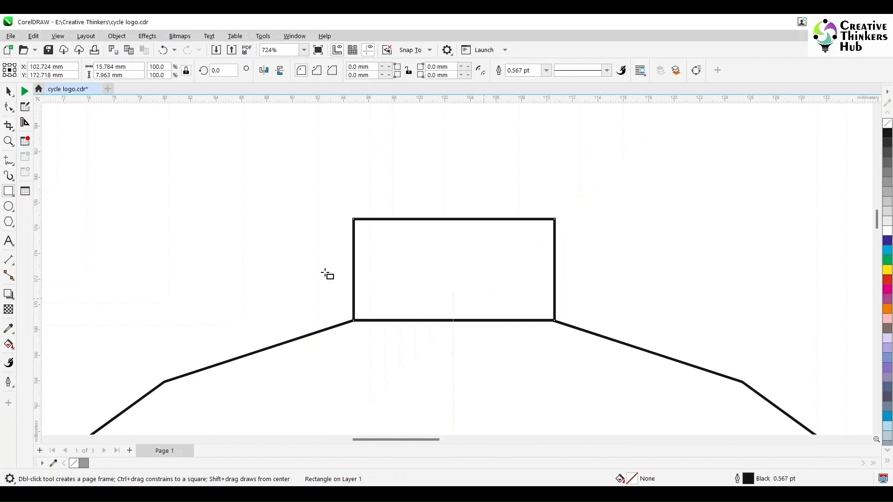
- Adjust the rectangle's width so its right side snaps to the right corner of the polygon's top edge
click(9, 91)
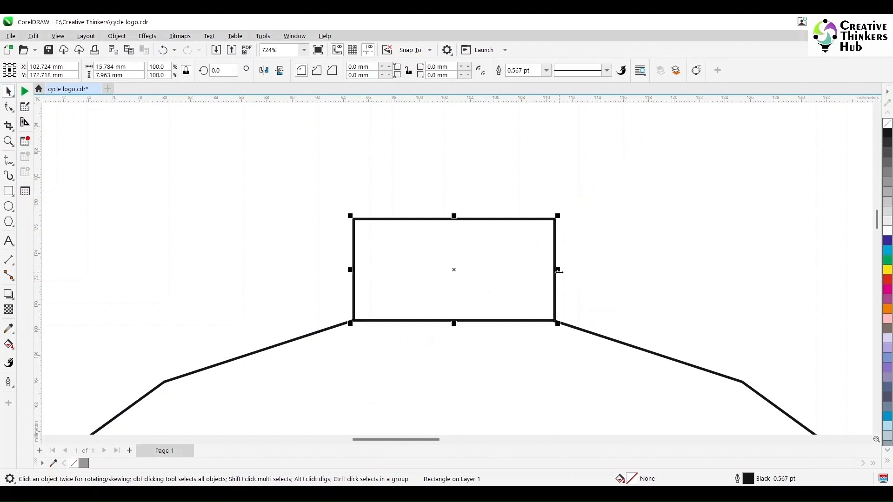
drag(558, 271, 553, 321)
click(598, 264)
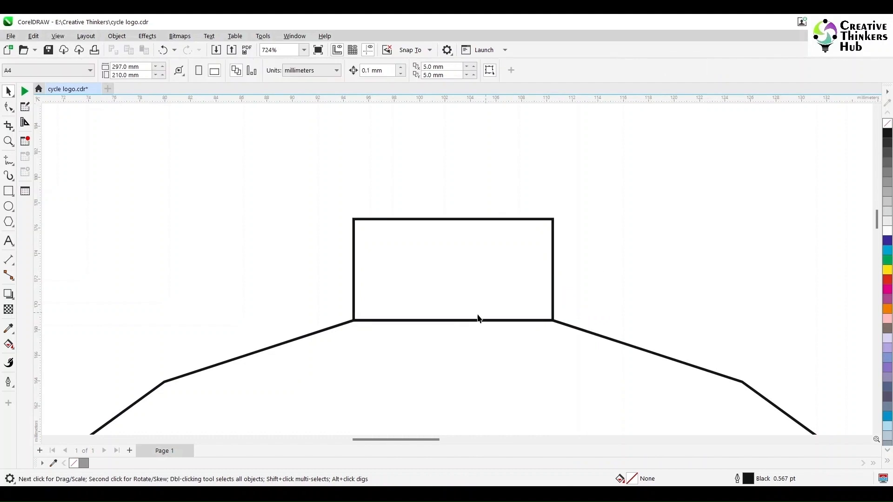
- Convert the rectangle above the polygon's top edge to curves
click(416, 289)
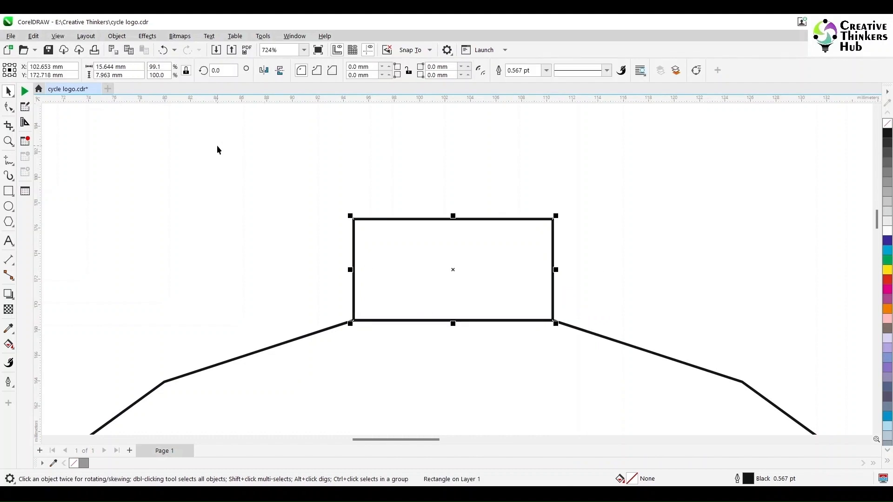
key(ctrl+q)
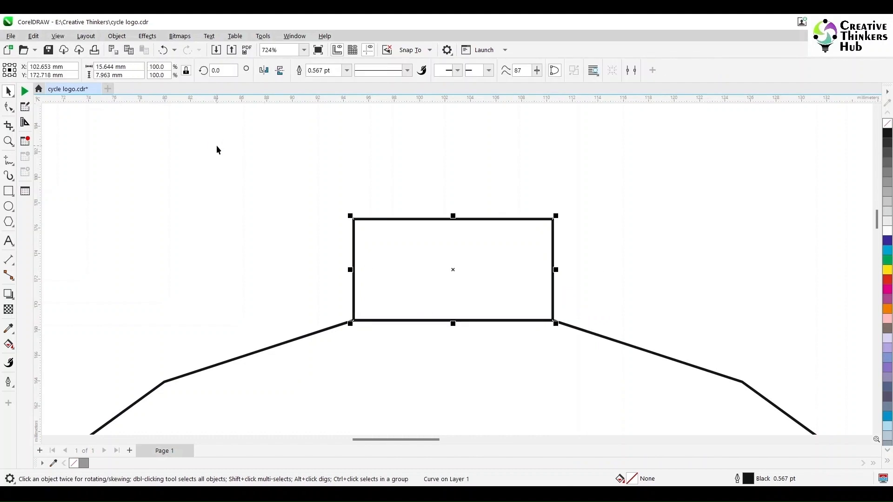
click(453, 199)
click(439, 254)
click(473, 191)
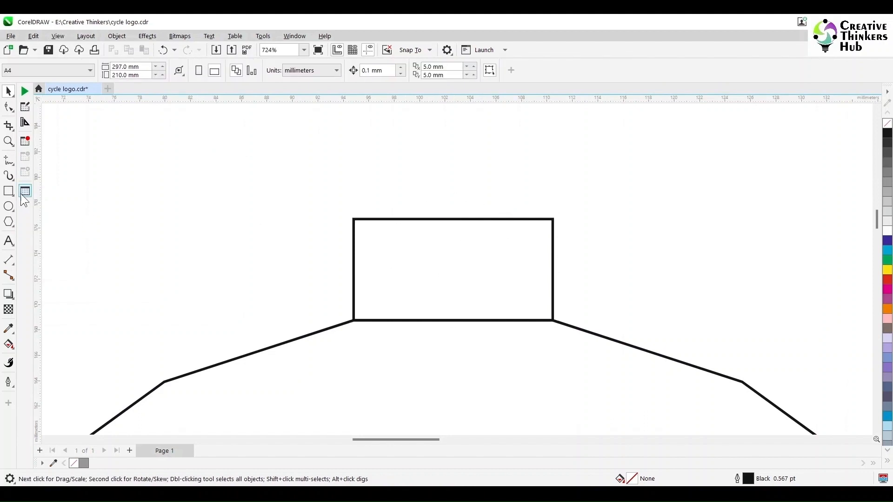
- Duplicate the rectangle in place and scale only the copy's width to 25% with the ratio unlocked
click(405, 262)
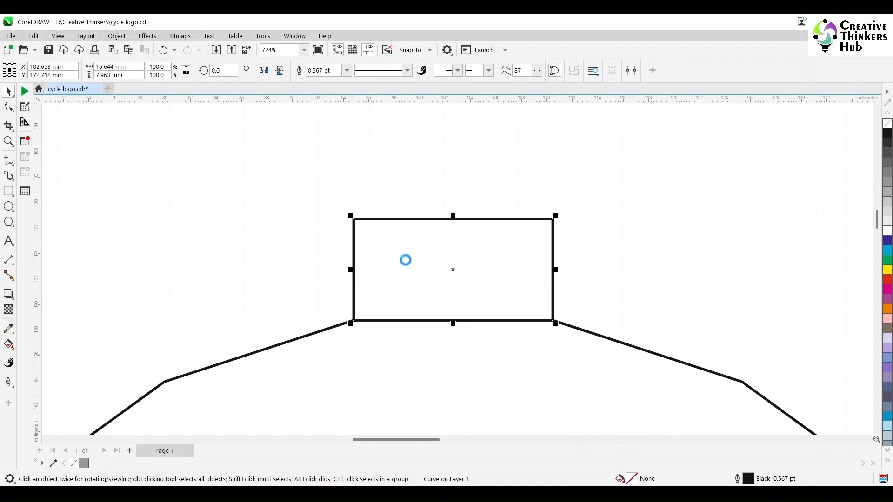
click(186, 70)
double_click(168, 67)
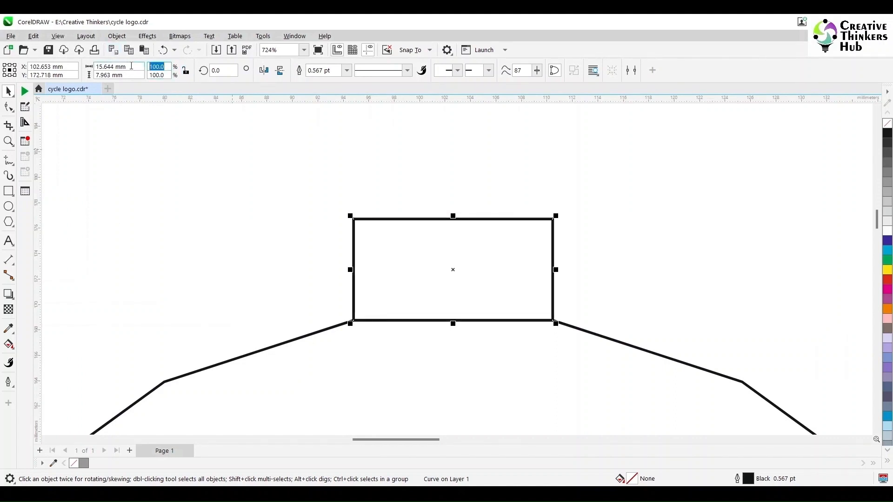
text(25)
key(Return)
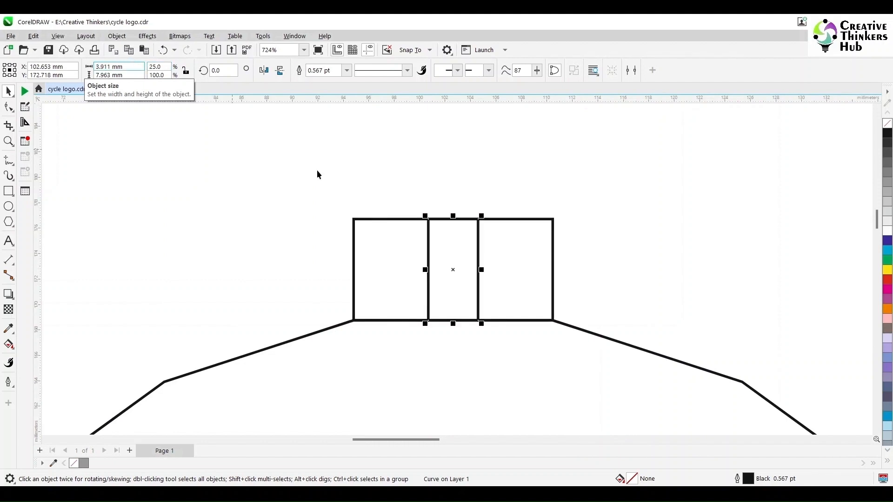
- Align the narrow strip to the right side of the rectangle
shift+click(511, 267)
key(r)
click(512, 268)
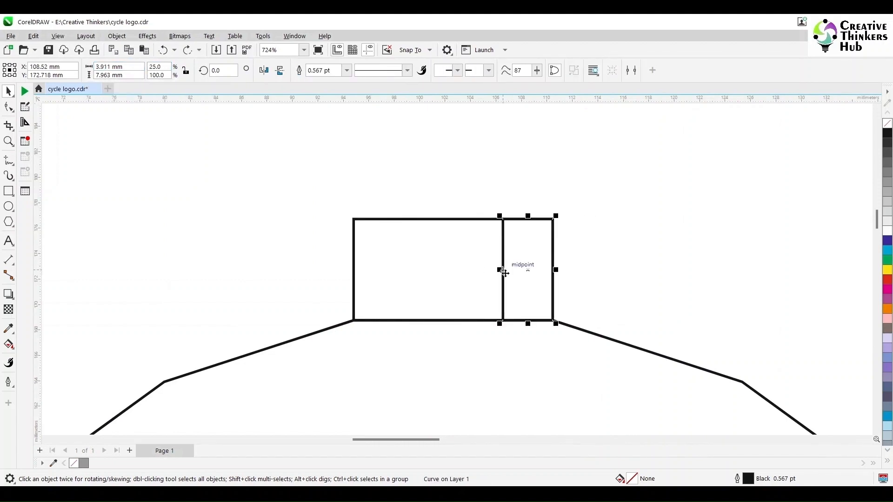
- Duplicate the narrow strip and align the copy to the bottom and left side of the rectangle
key(ctrl+d)
shift+click(438, 277)
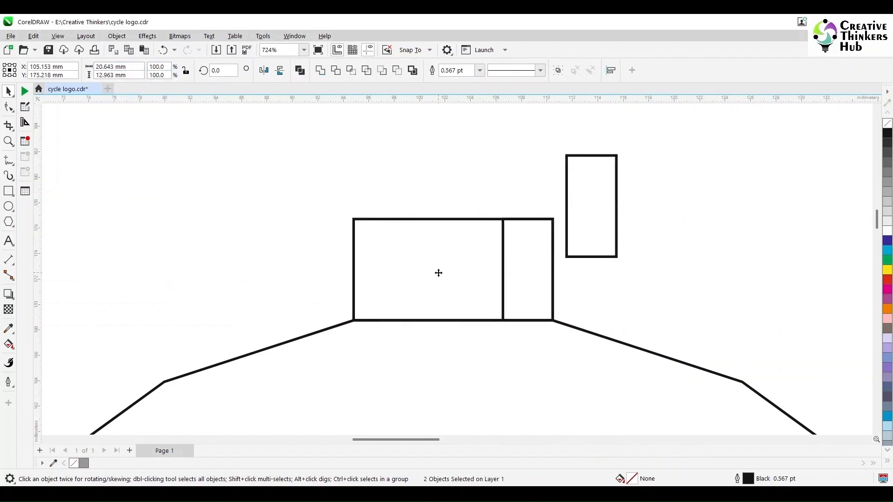
click(437, 272)
key(b)
key(r)
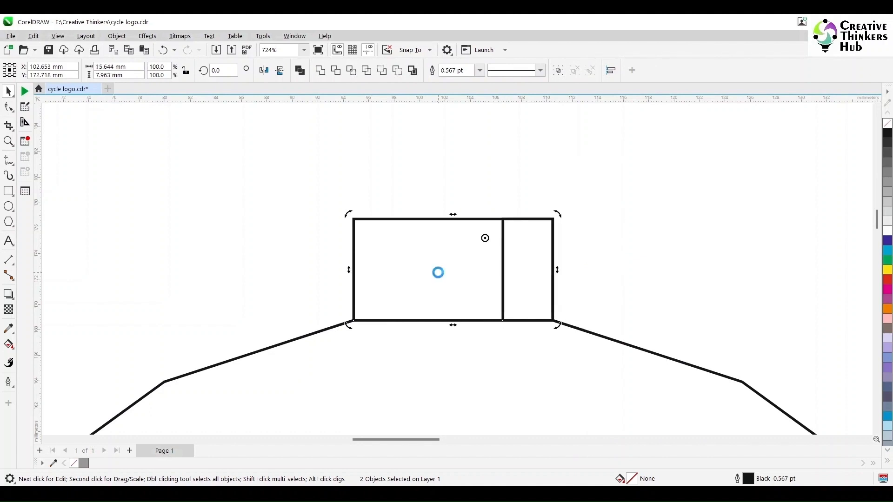
key(l)
click(324, 166)
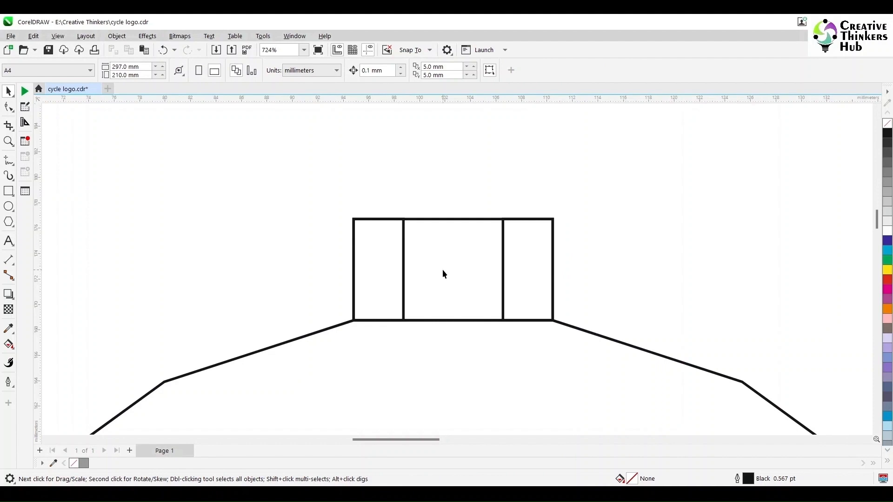
- Add nodes to the polygon's top edge where the inner sides of the two strips meet it
click(341, 325)
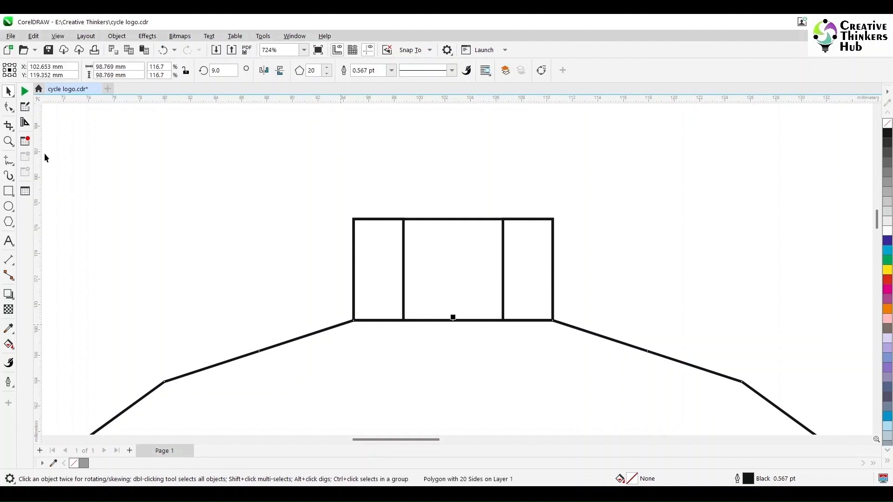
click(8, 108)
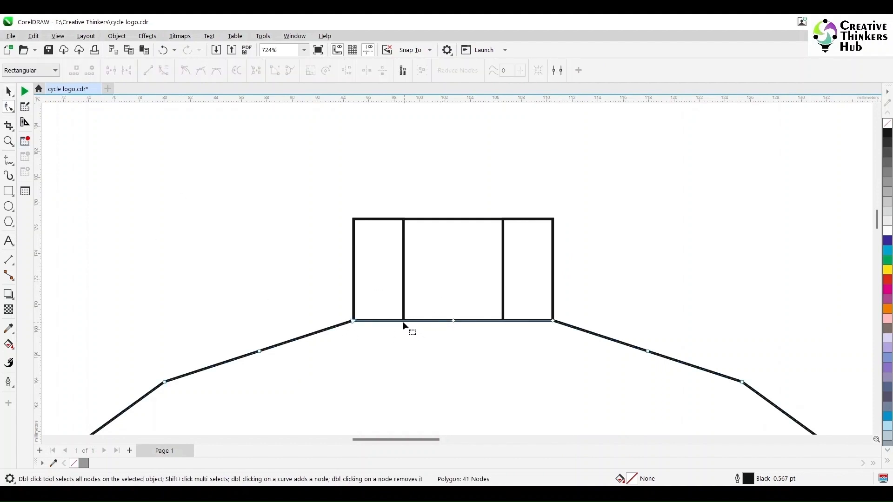
double_click(403, 321)
click(504, 322)
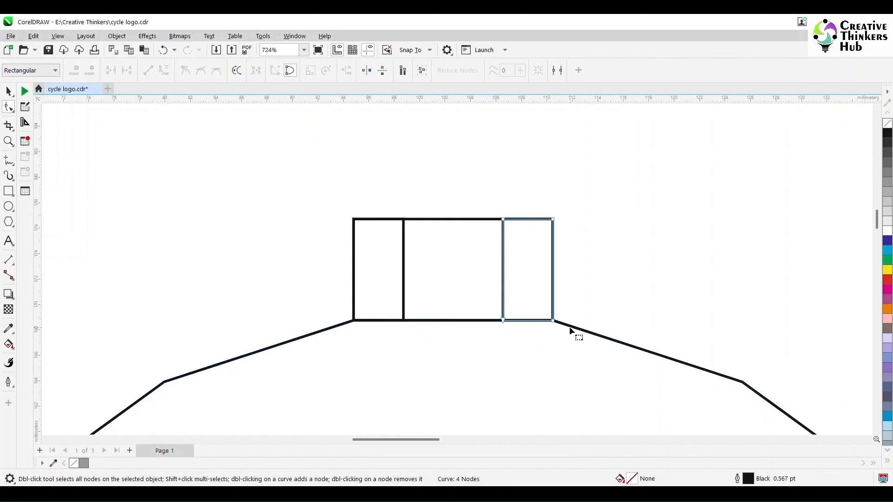
click(524, 321)
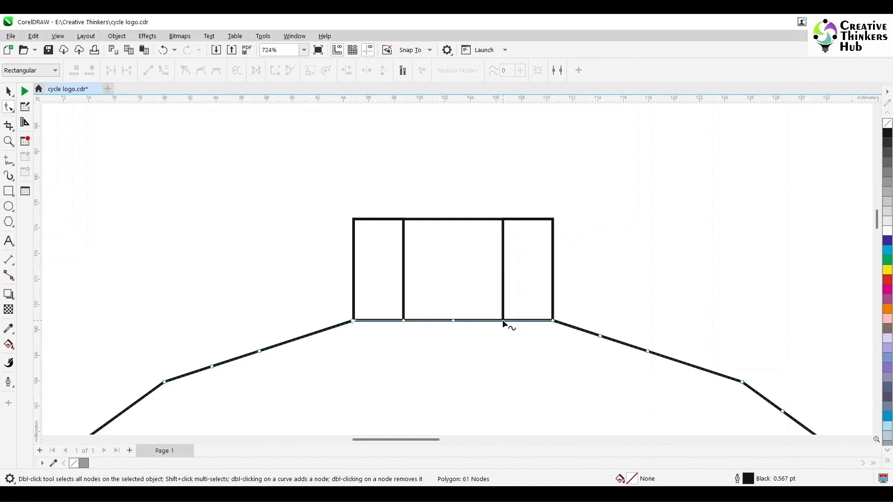
click(503, 322)
drag(505, 320, 501, 321)
drag(404, 320, 404, 321)
click(285, 246)
- Form a square tooth by moving the edge's midpoint node and an added node to the strips' inner top corners
drag(453, 321, 404, 219)
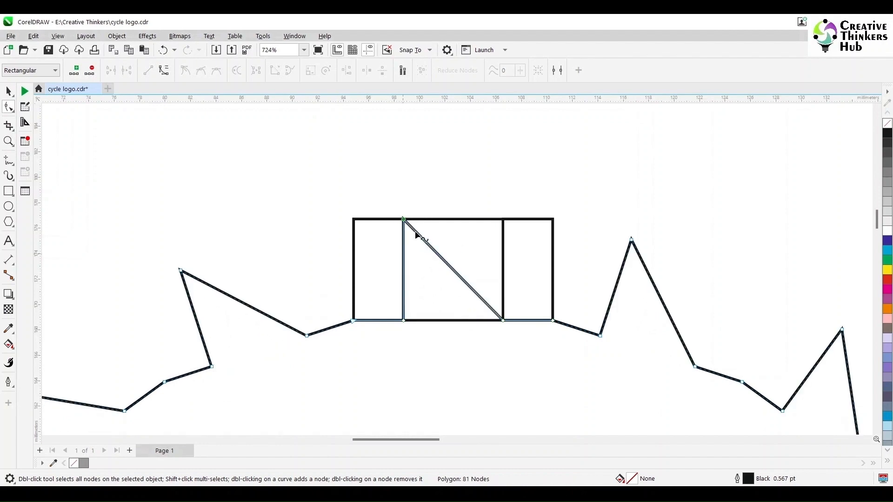
click(455, 273)
click(80, 75)
drag(455, 272, 504, 220)
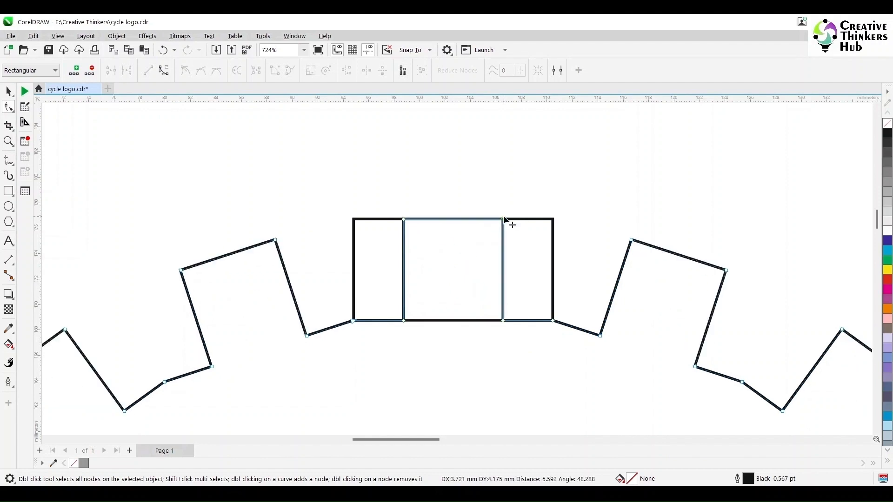
- Delete the guide rectangle and both narrow strips around the top tooth
click(9, 91)
click(354, 271)
key(Delete)
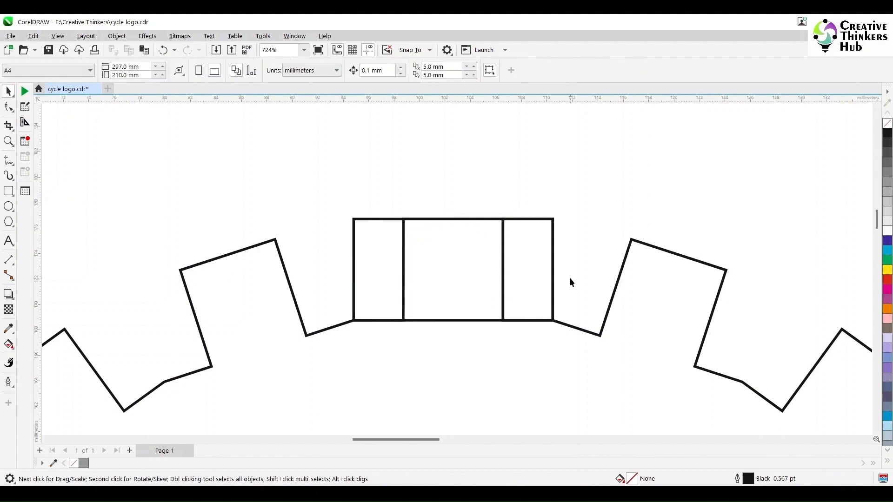
click(528, 279)
key(Delete)
click(528, 286)
key(Delete)
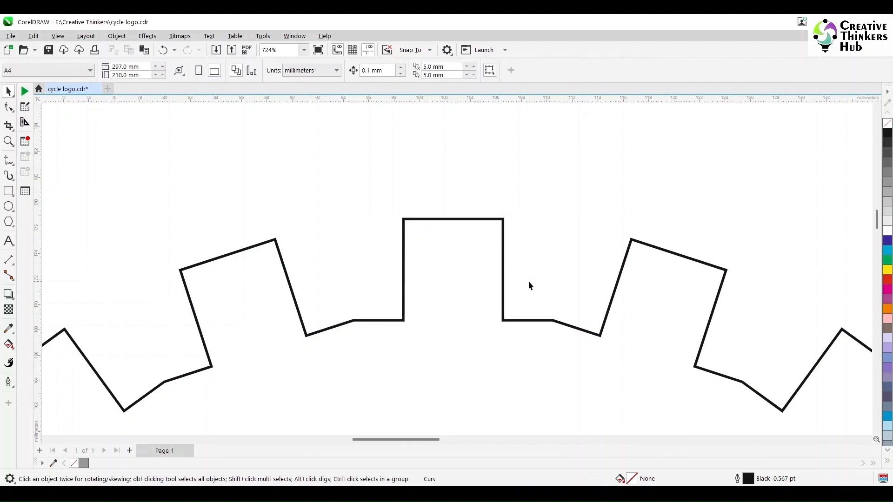
- Delete the polygon's corner node between two neighbouring teeth to straighten the gaps
click(568, 329)
click(9, 107)
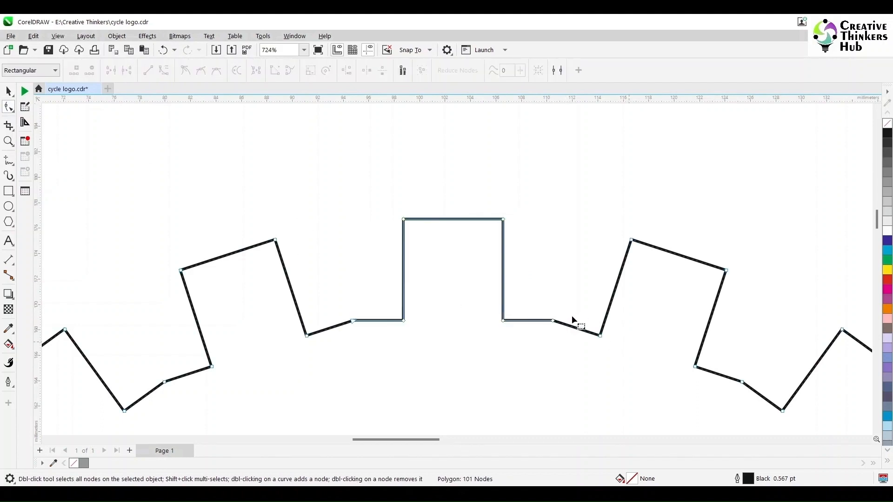
drag(536, 340, 536, 340)
key(Delete)
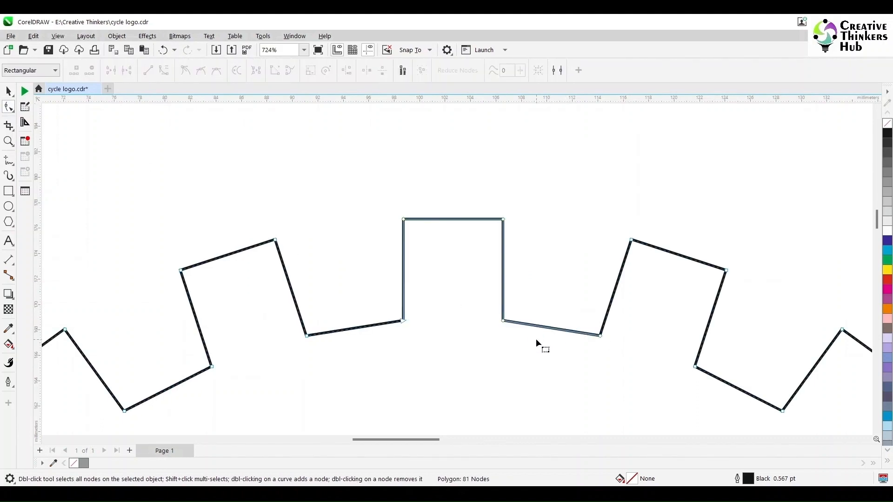
- Place a vertical guideline on the top tooth's left side and nudge it 1 mm inward, using a 1 mm nudge distance
scroll(536, 338, up, 2)
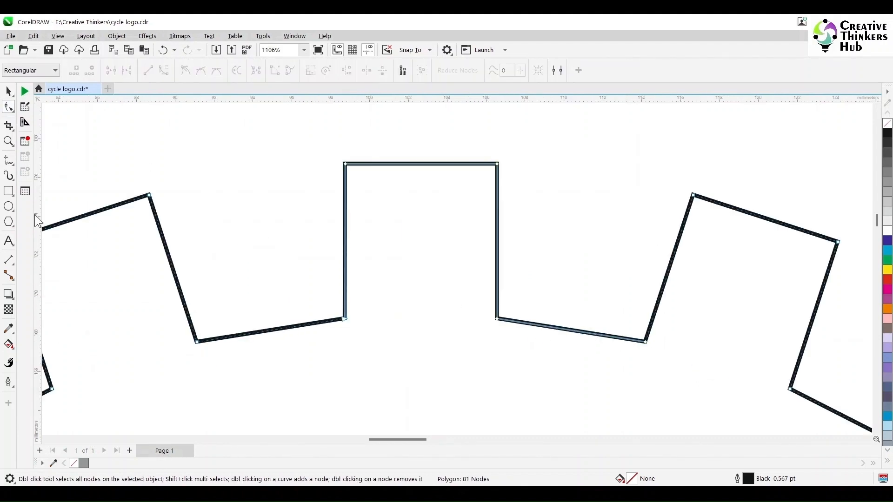
click(344, 160)
key(space)
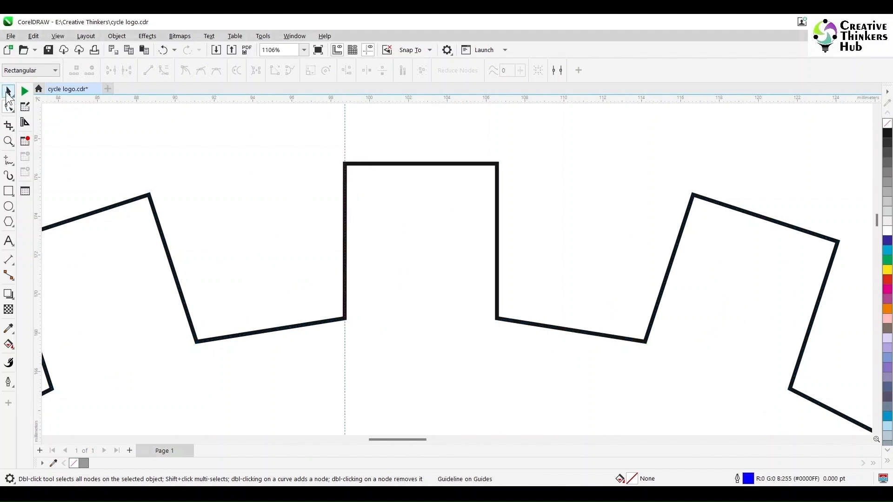
drag(383, 70, 354, 73)
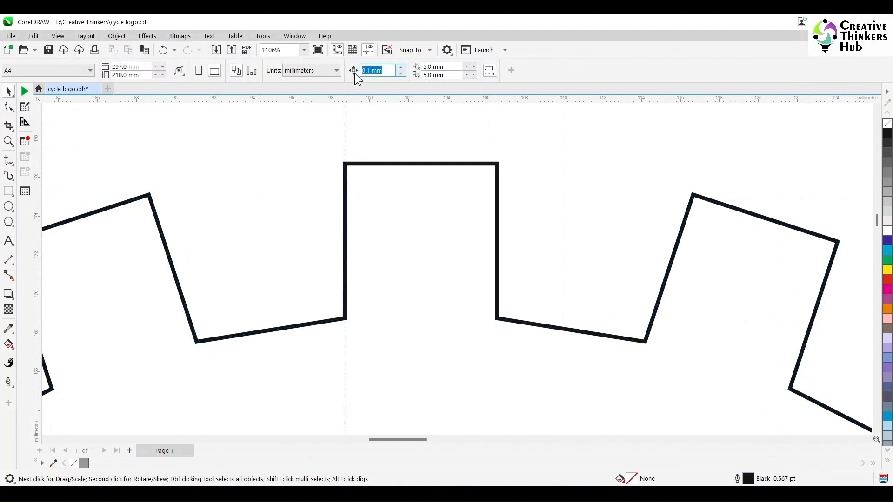
text(1)
key(Return)
click(345, 123)
key(Right)
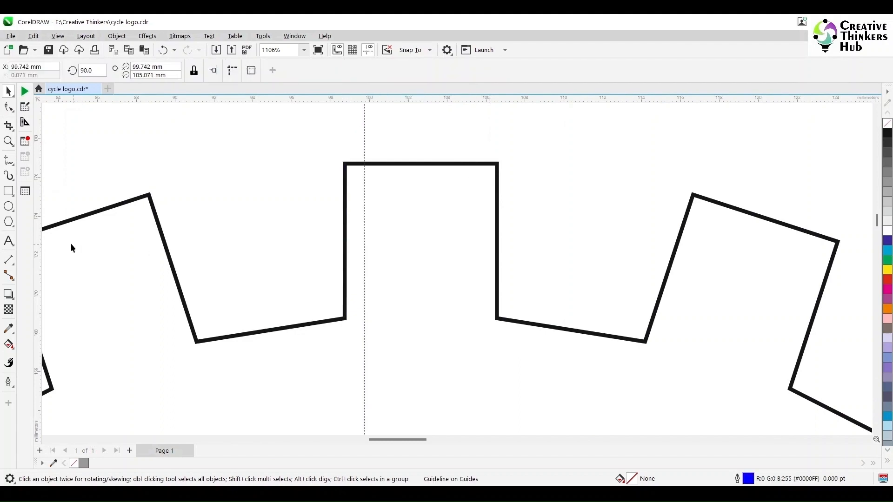
- Add a vertical guideline on the top tooth's right side and nudge it 1 mm inward
right_click(39, 234)
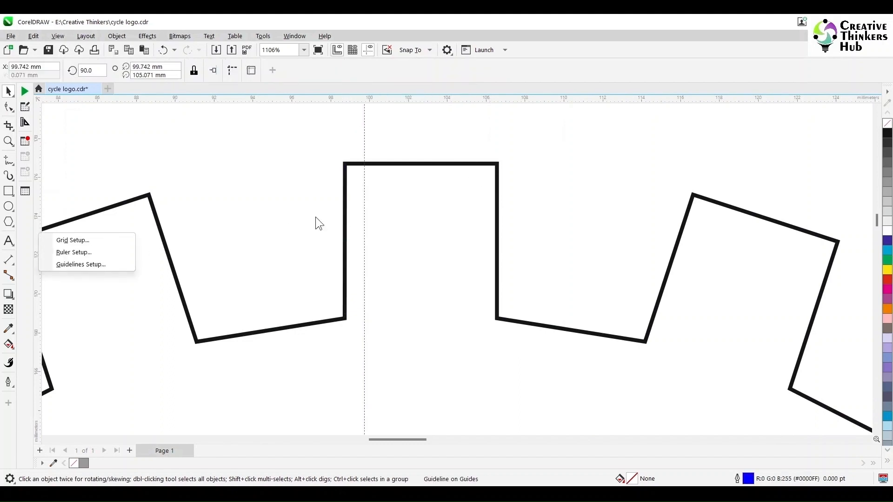
click(38, 193)
drag(37, 193, 496, 181)
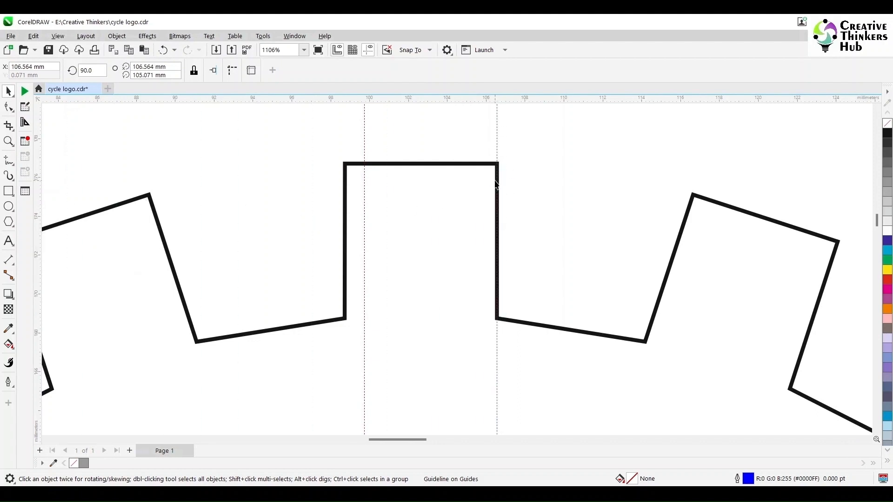
key(Left)
click(485, 108)
- Add two more vertical guidelines on the tooth's left and right sides and nudge each 1 mm outward
drag(38, 327, 345, 309)
key(Left)
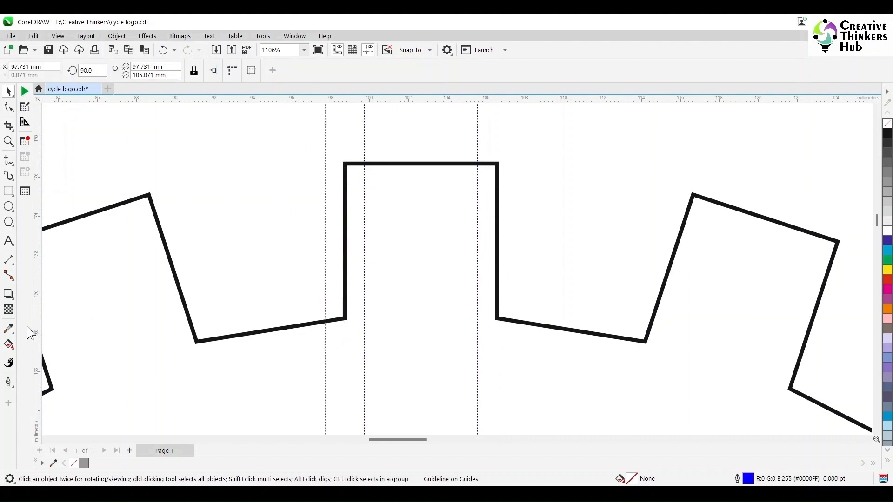
drag(501, 312, 498, 320)
key(Right)
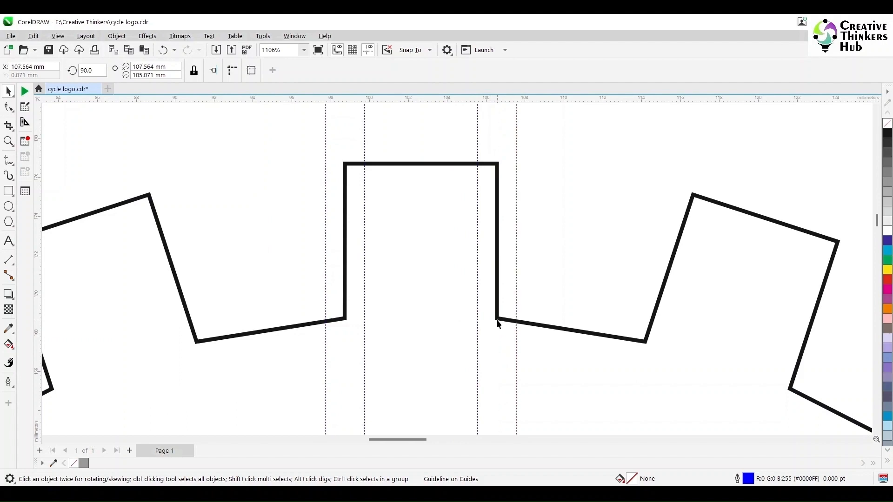
- Snap the top tooth's two upper corner nodes onto the inner guidelines to narrow its tip
click(497, 209)
click(8, 107)
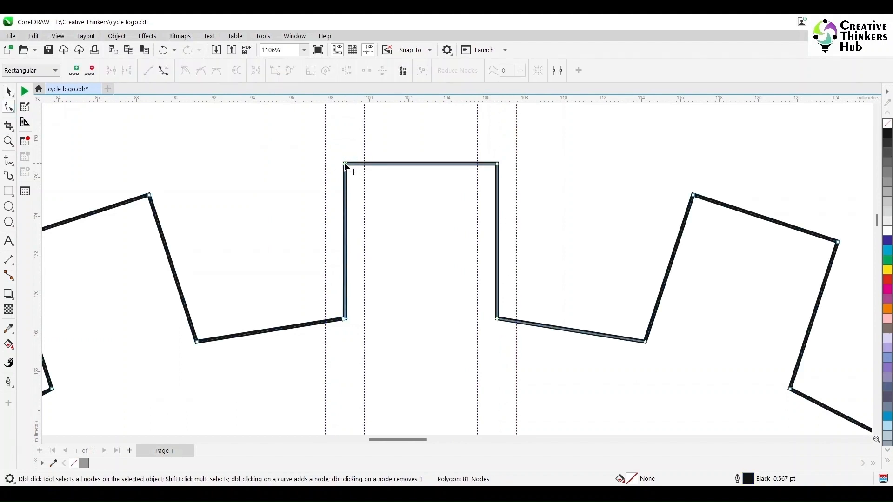
drag(344, 164, 356, 162)
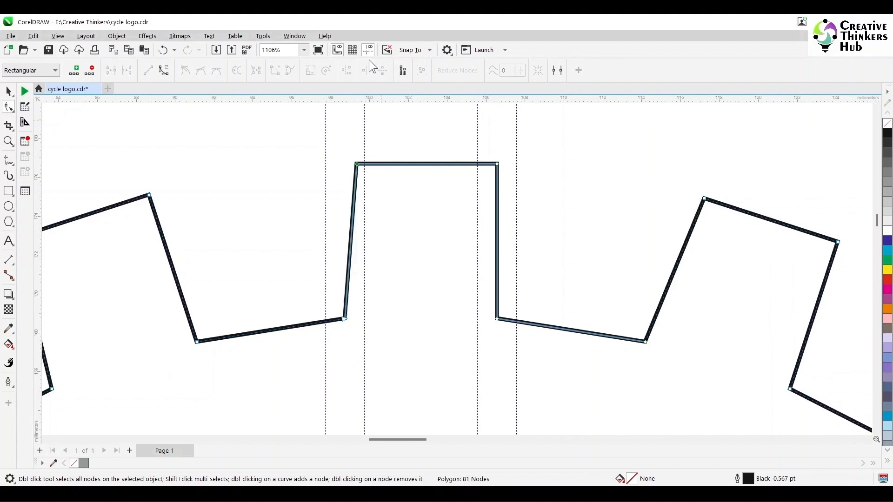
click(403, 50)
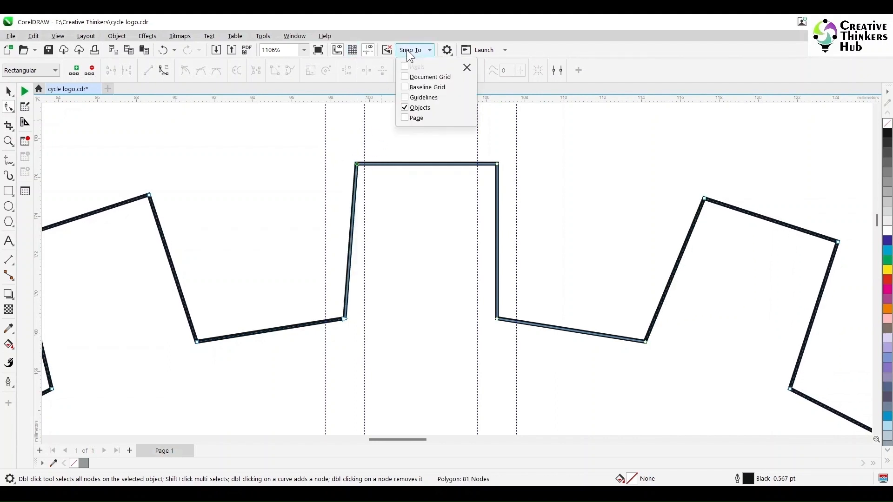
click(356, 162)
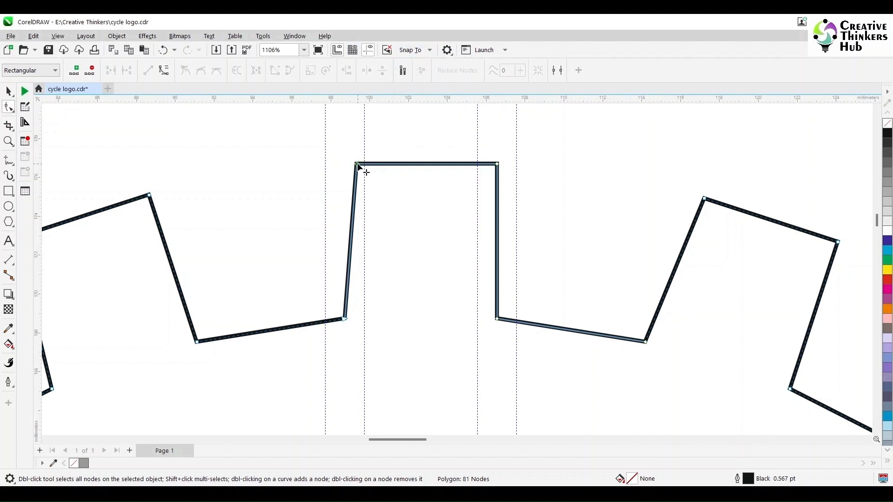
drag(357, 163, 364, 164)
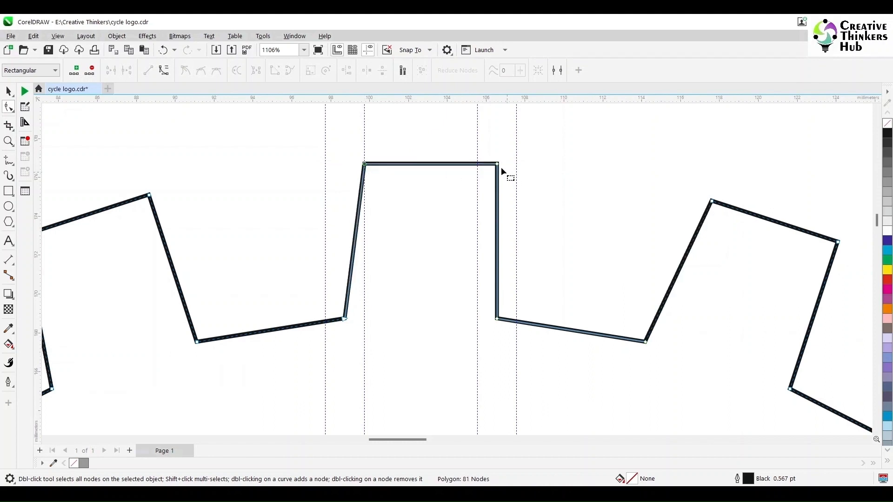
drag(497, 164, 479, 164)
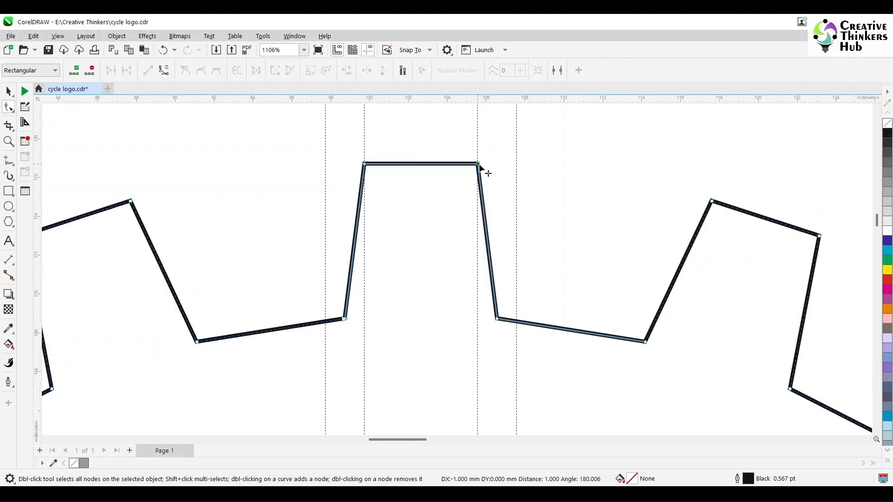
- Move the top tooth's two base nodes outward onto the outer guidelines and deselect the polygon
drag(498, 320, 516, 322)
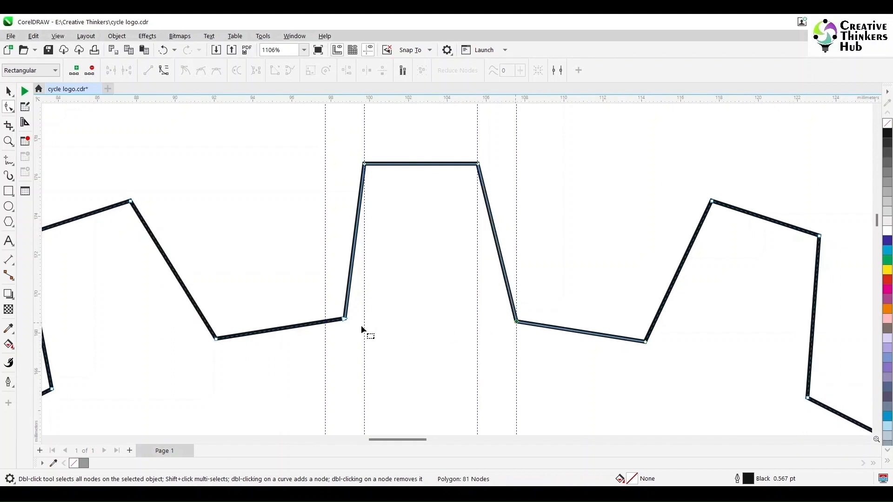
drag(343, 319, 326, 323)
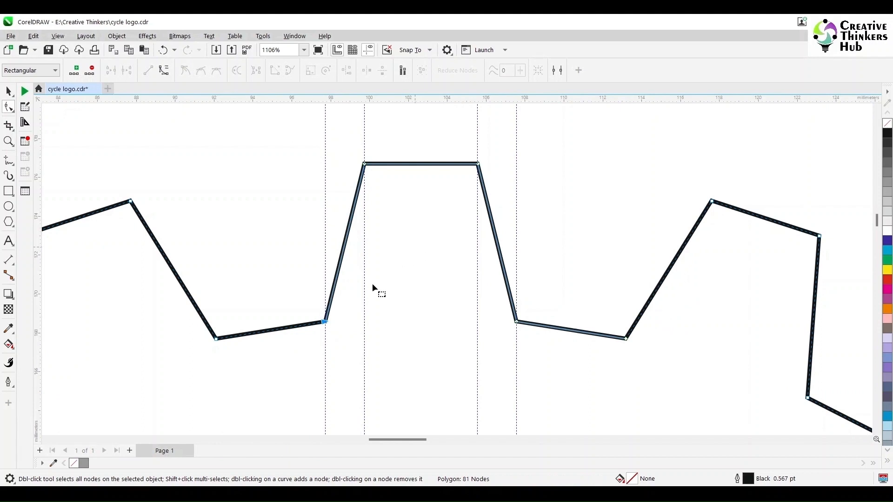
click(9, 91)
click(224, 124)
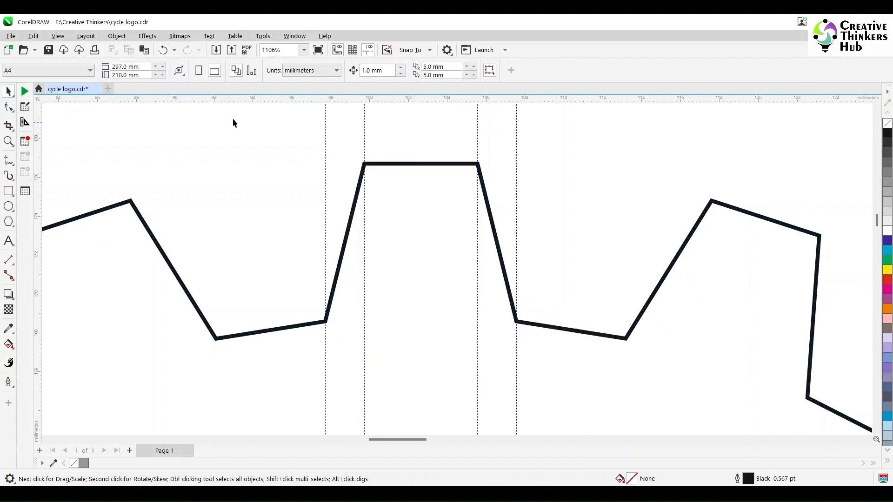
- Round all corners of the toothed polygon with a 2.0 mm fillet
click(280, 39)
mouse_move(306, 180)
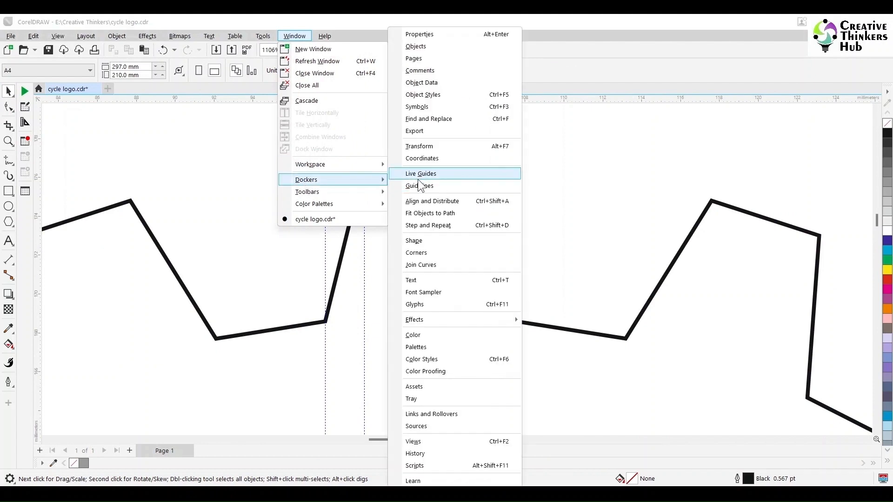
click(423, 253)
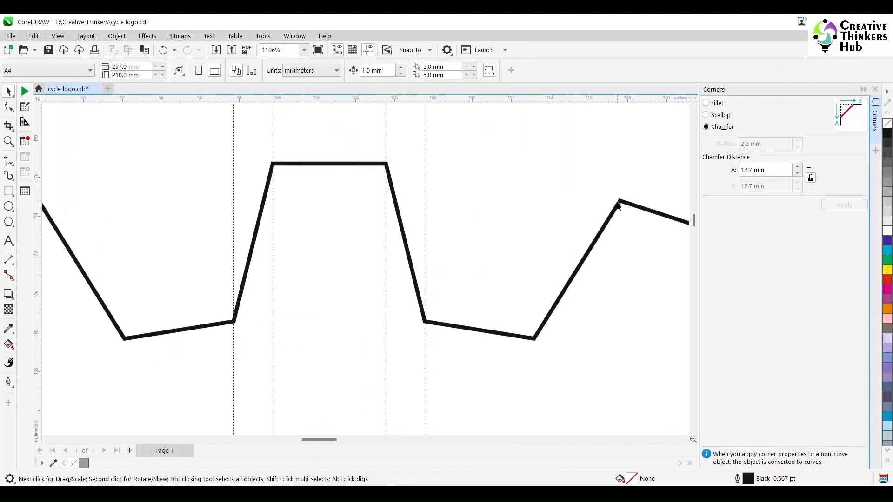
click(717, 104)
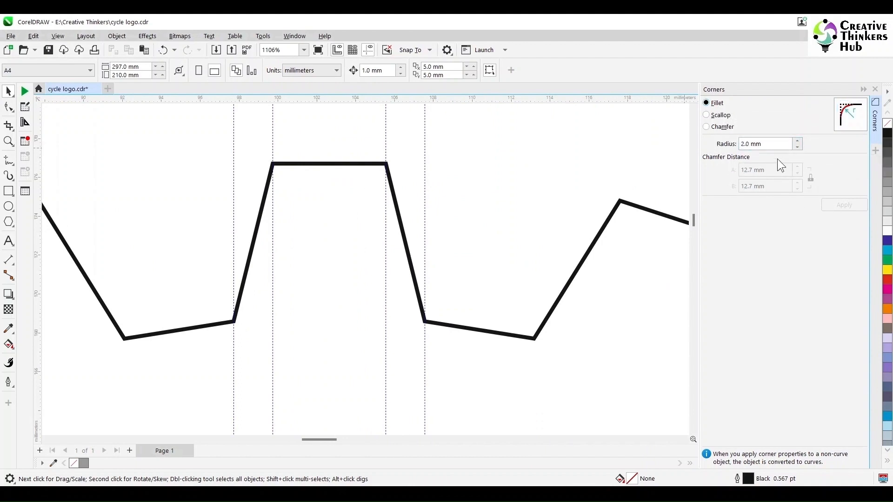
click(584, 256)
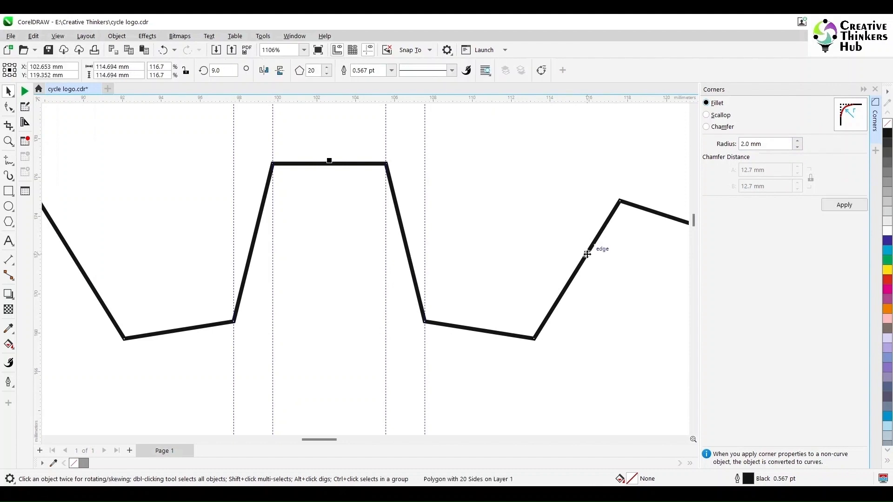
click(840, 205)
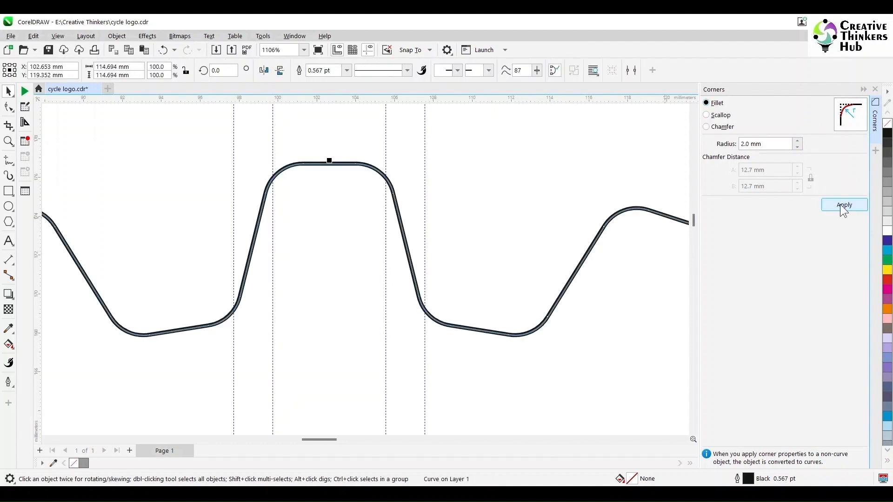
- Delete the four vertical guidelines, save the drawing and collapse the corner settings
click(585, 177)
key(F4)
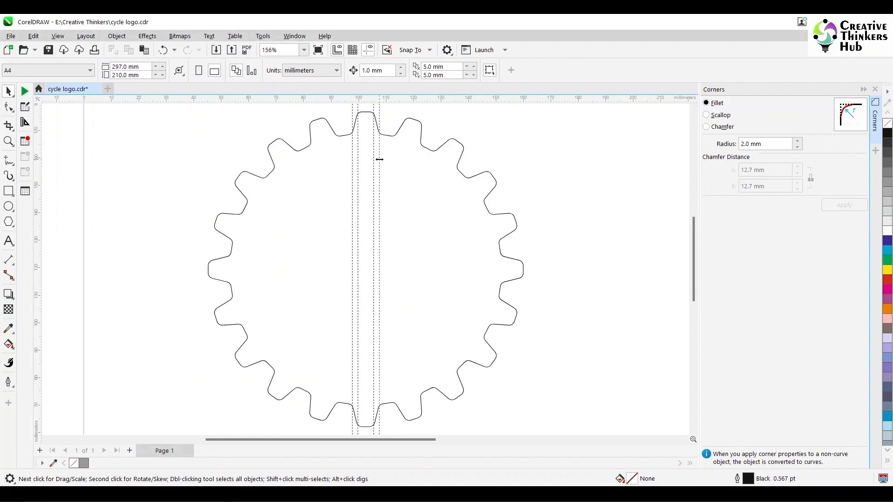
click(379, 159)
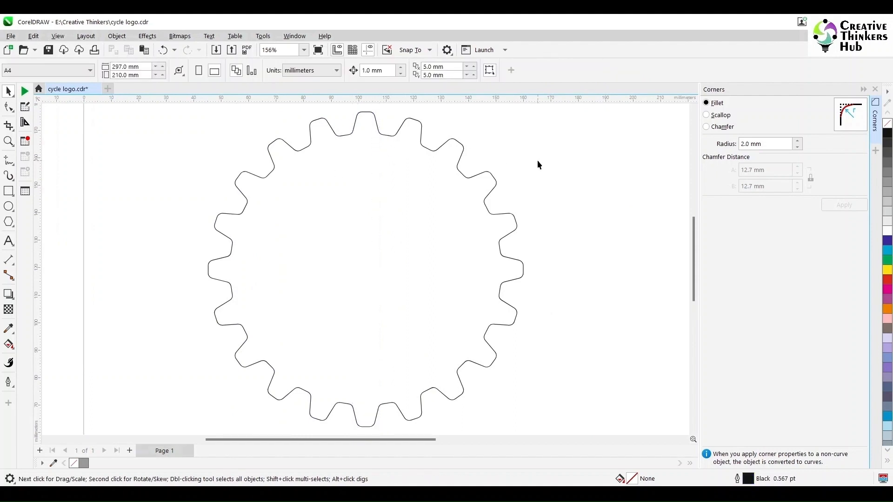
key(ctrl+s)
click(862, 89)
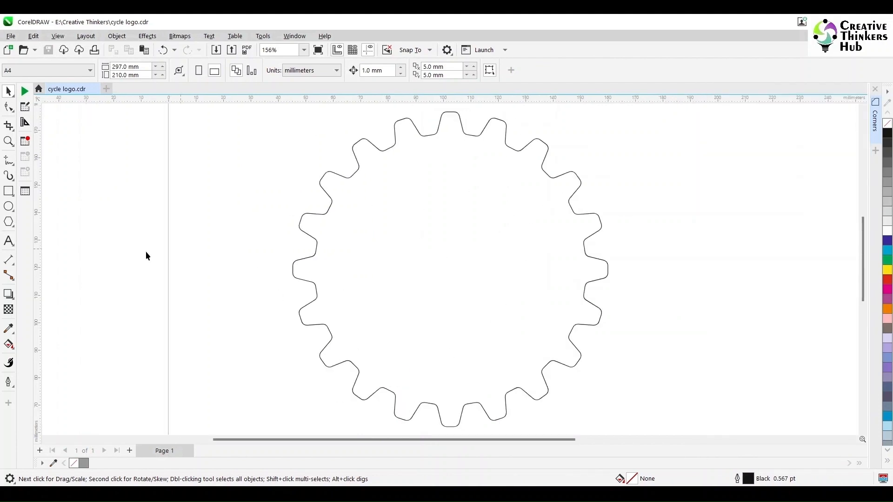
- Draw a circle and set its diameter to 85 mm with the proportions locked
click(8, 207)
drag(201, 171, 421, 362)
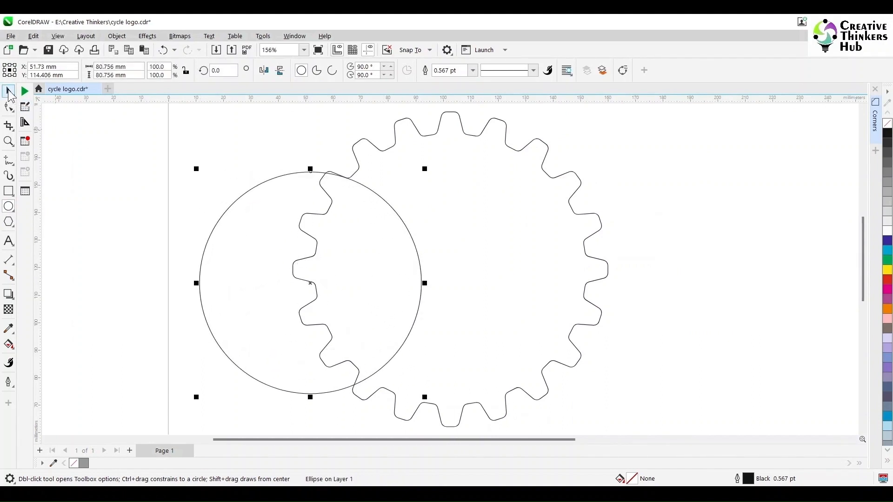
click(186, 70)
click(112, 67)
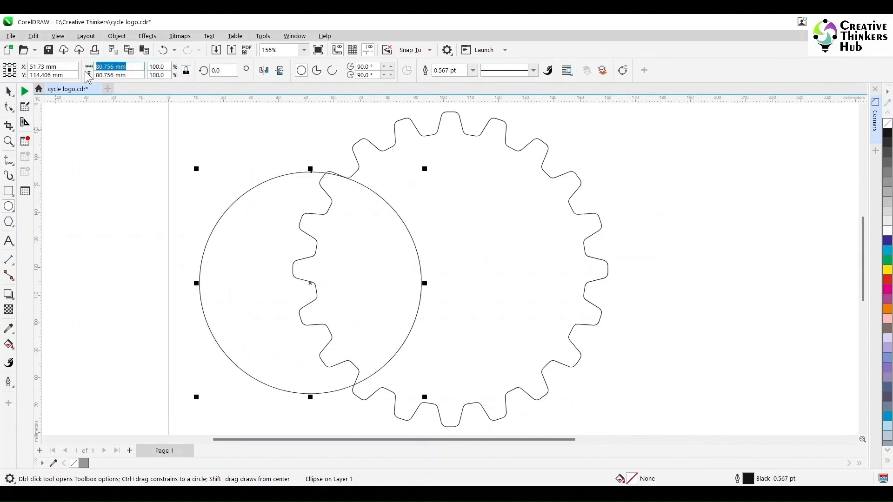
text(85)
key(Return)
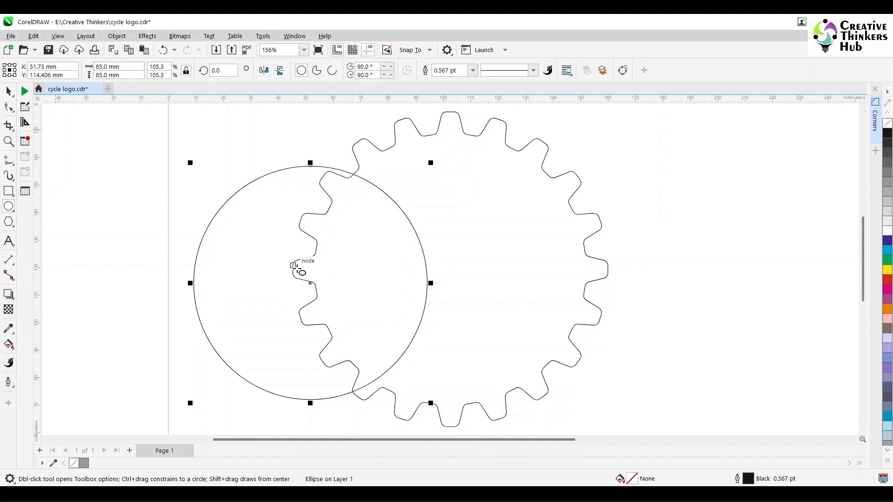
- Align the centres of the circle and the gear both horizontally and vertically
key(space)
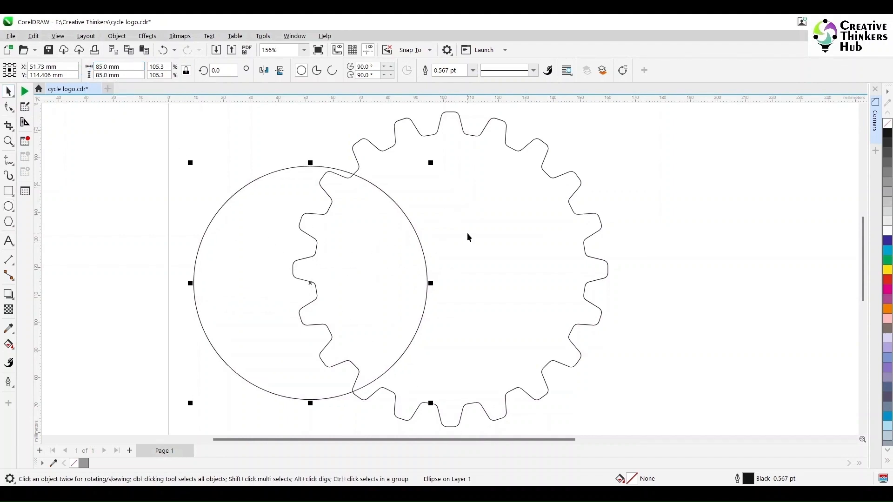
key(ctrl+a)
key(c)
key(e)
click(550, 222)
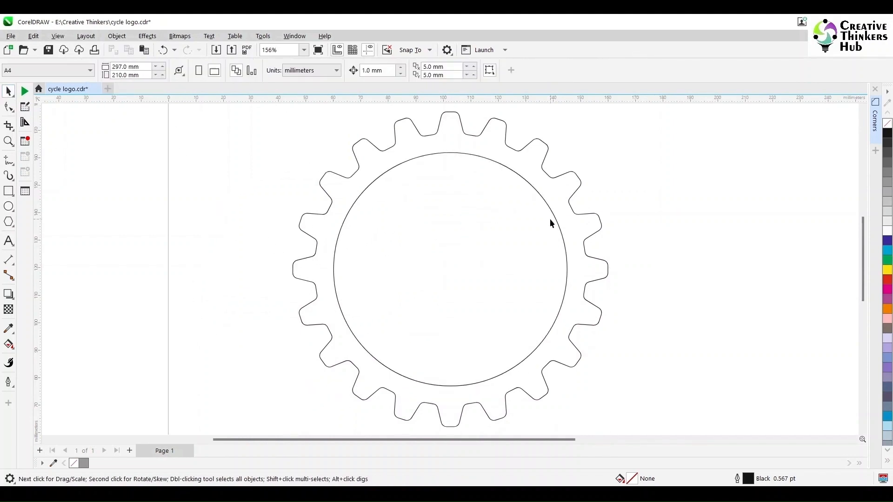
- Duplicate the 85 mm circle in place and set the copy's diameter to 25 mm
click(506, 222)
click(506, 222)
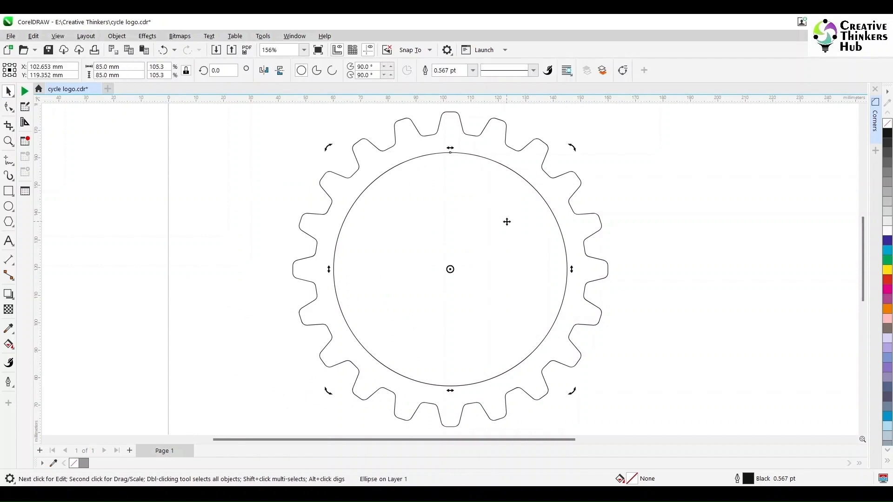
key(ctrl+v)
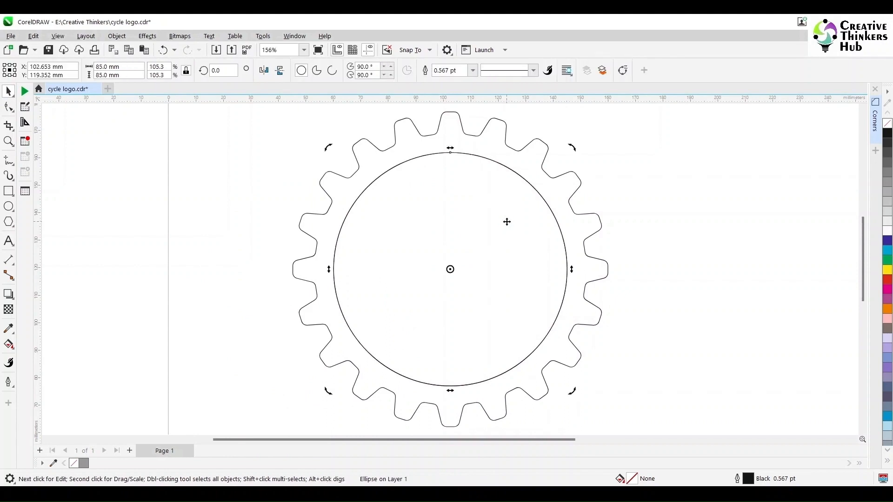
drag(142, 67, 57, 71)
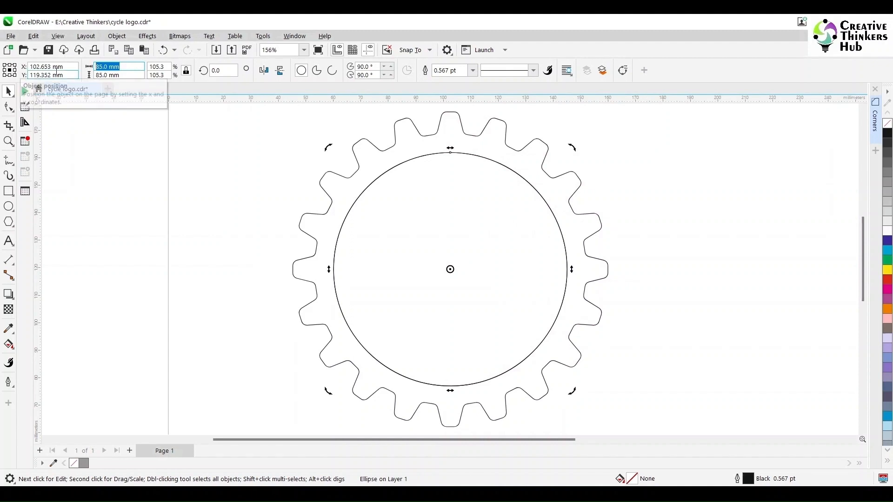
text(25)
key(Return)
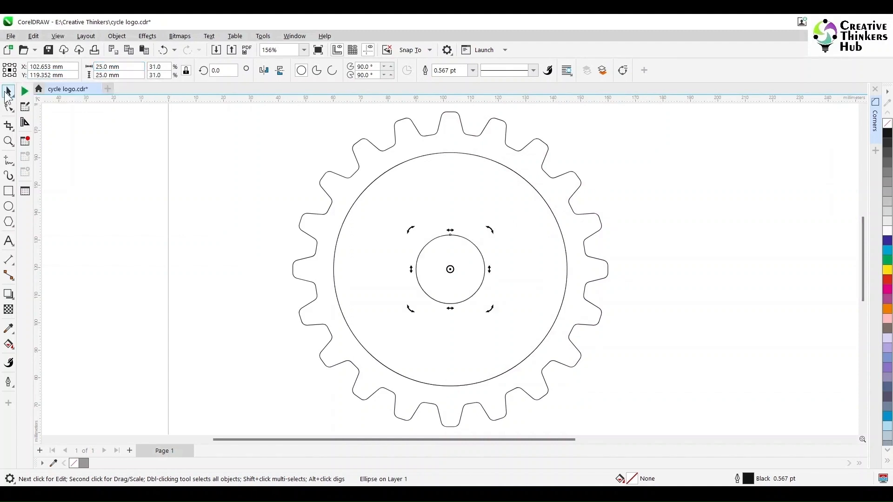
click(179, 219)
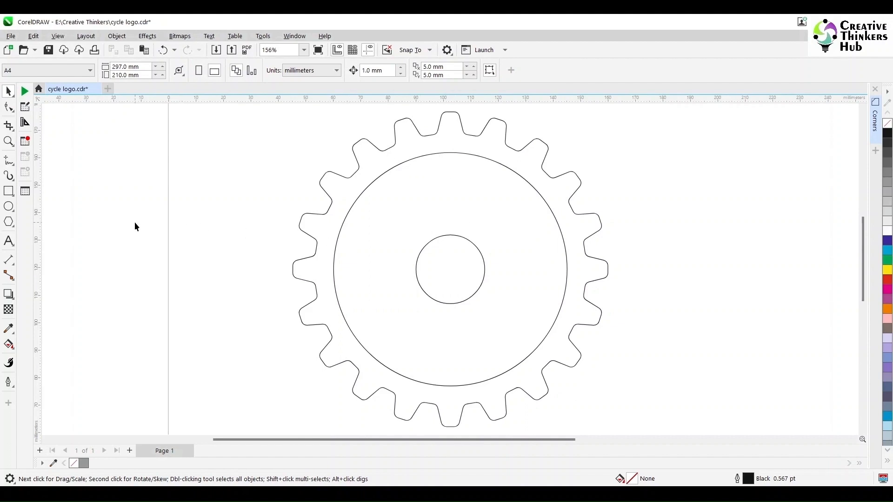
- Draw a closed four-sided wedge with the Bézier tool, reaching from inside the 25 mm circle to just beyond the 85 mm circle
click(13, 164)
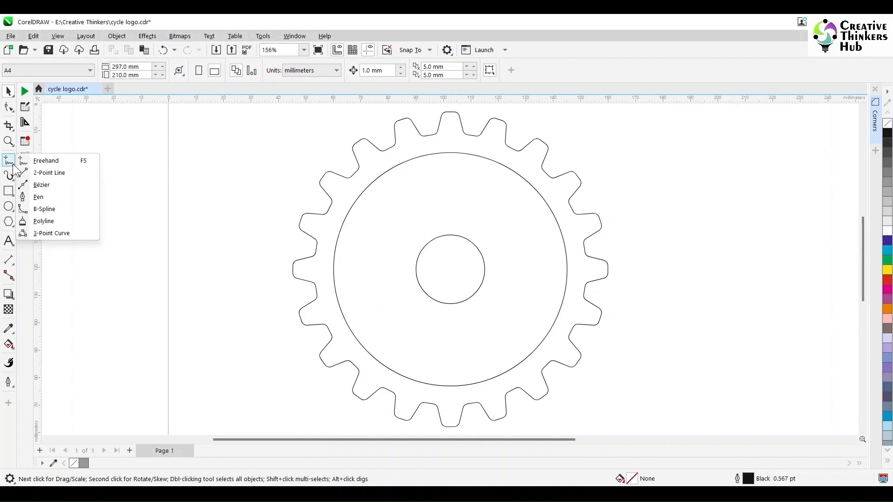
click(47, 183)
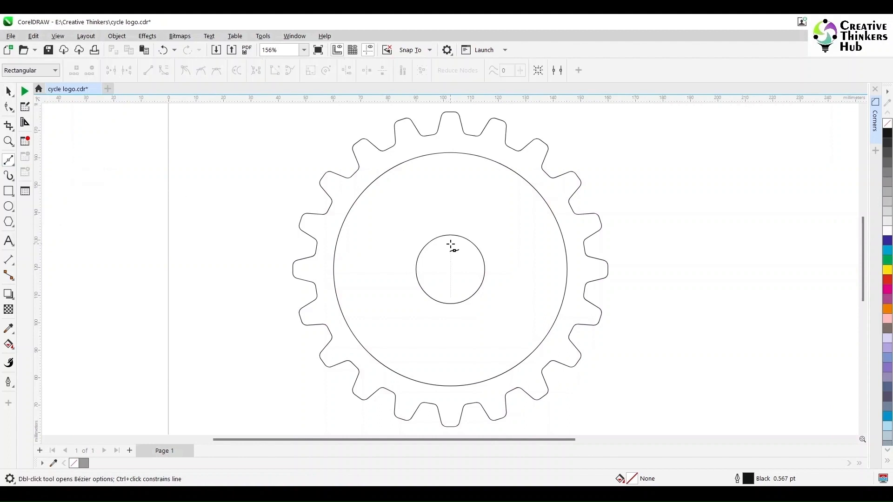
click(395, 158)
click(434, 250)
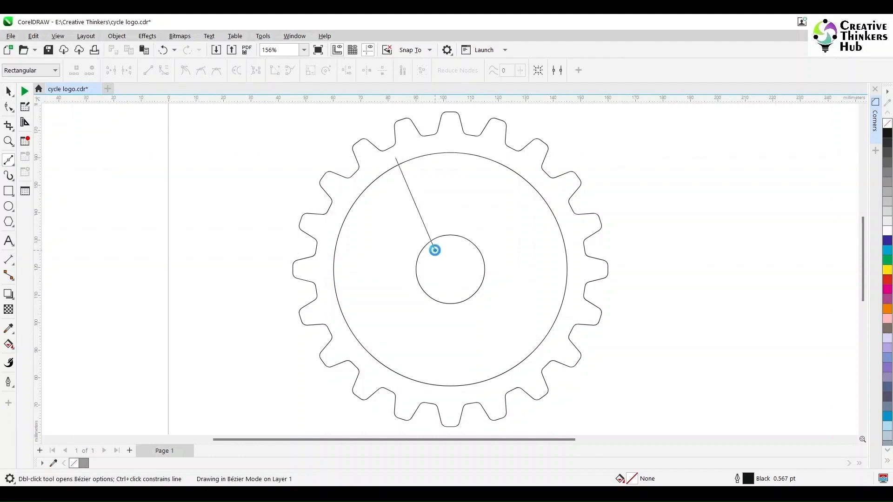
click(450, 241)
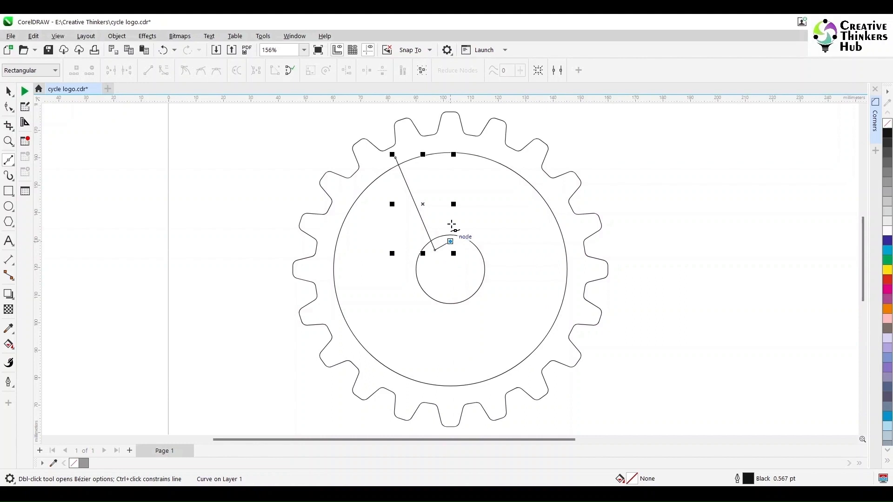
click(450, 152)
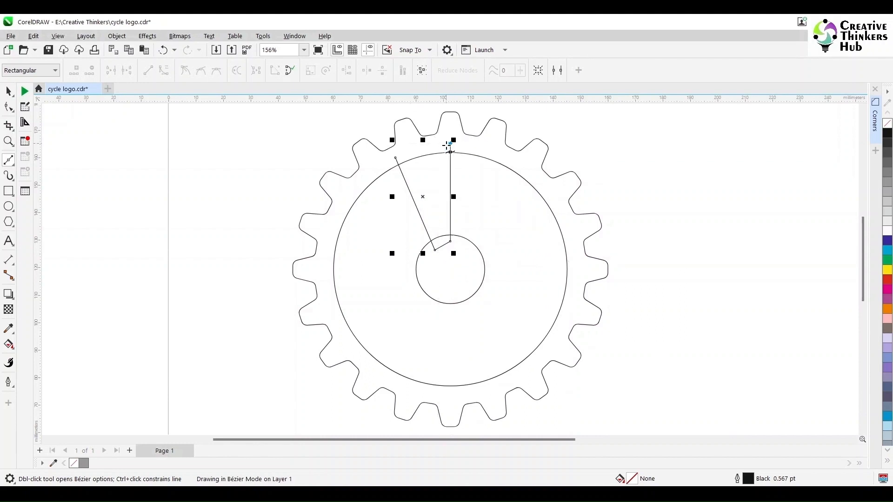
click(396, 159)
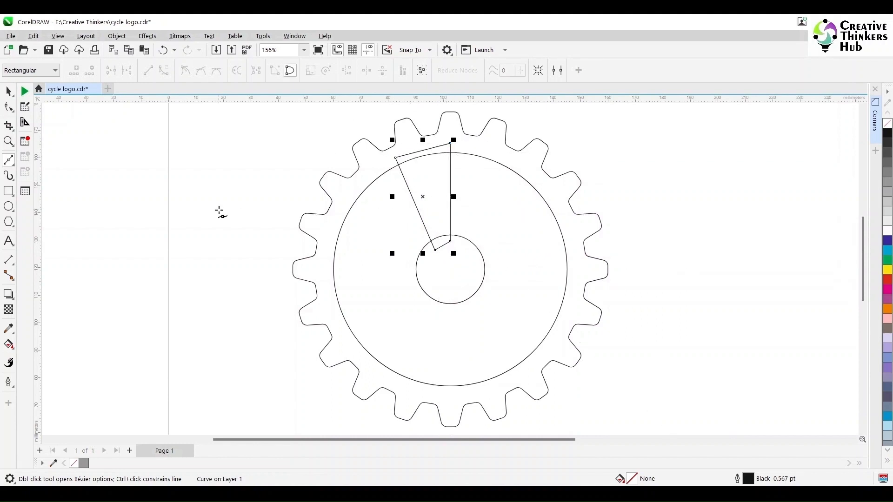
- Convert the wedge's two long sides to curves and bend both to the right
click(9, 106)
click(414, 201)
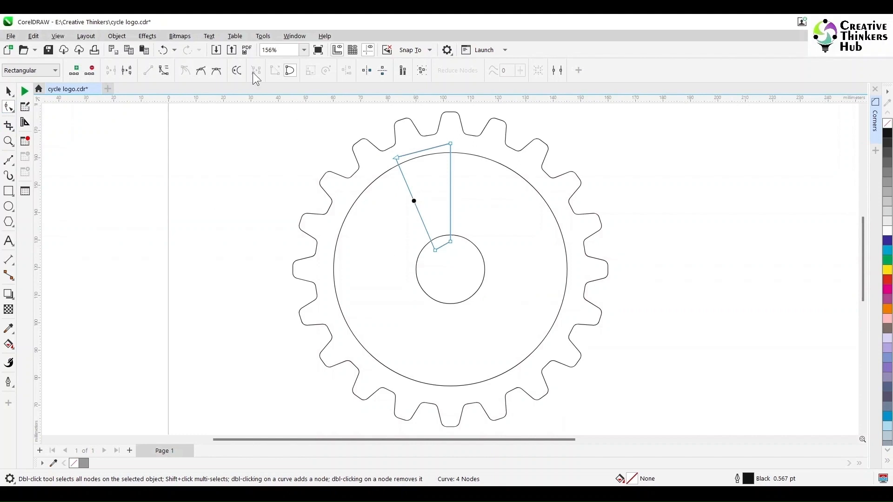
click(163, 73)
drag(413, 202, 422, 196)
click(450, 196)
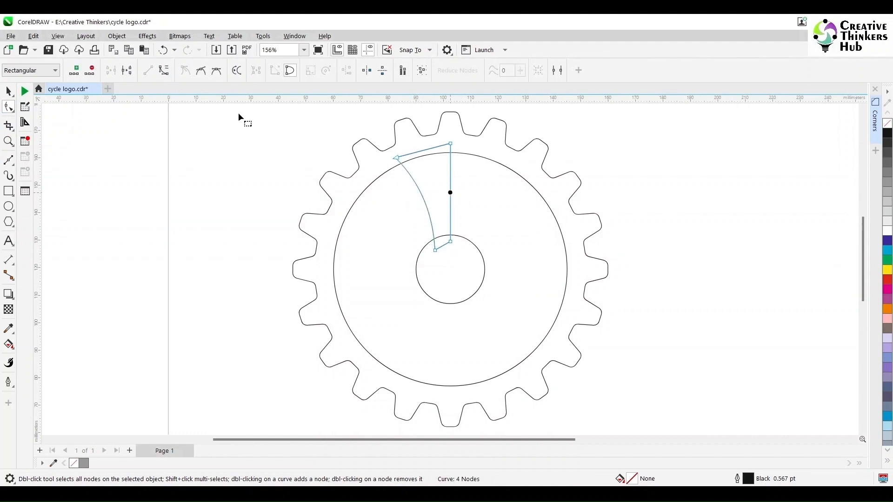
click(163, 71)
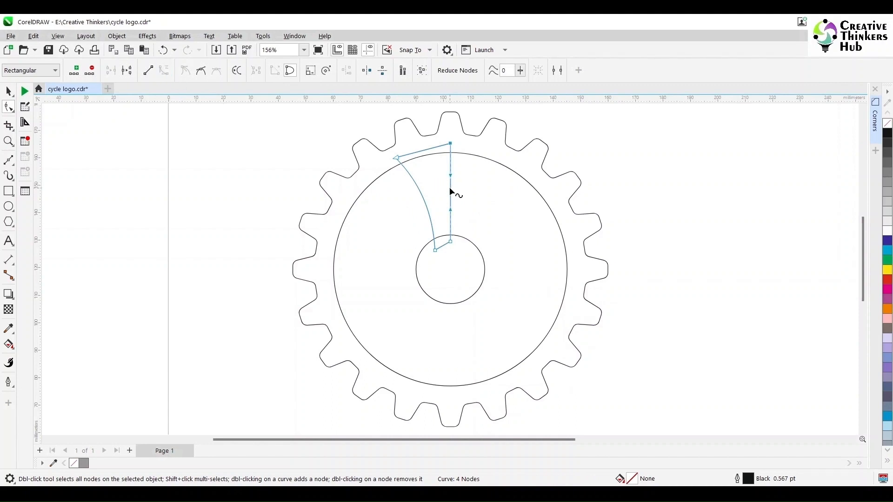
drag(450, 190, 462, 190)
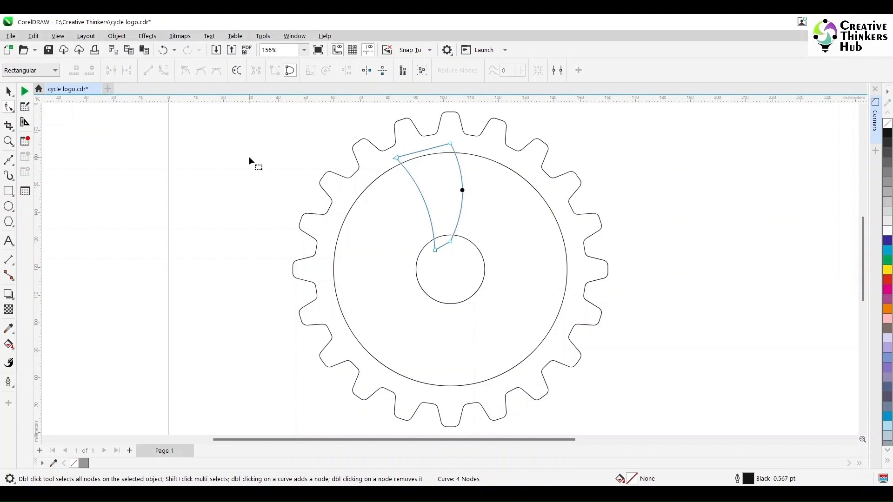
click(9, 91)
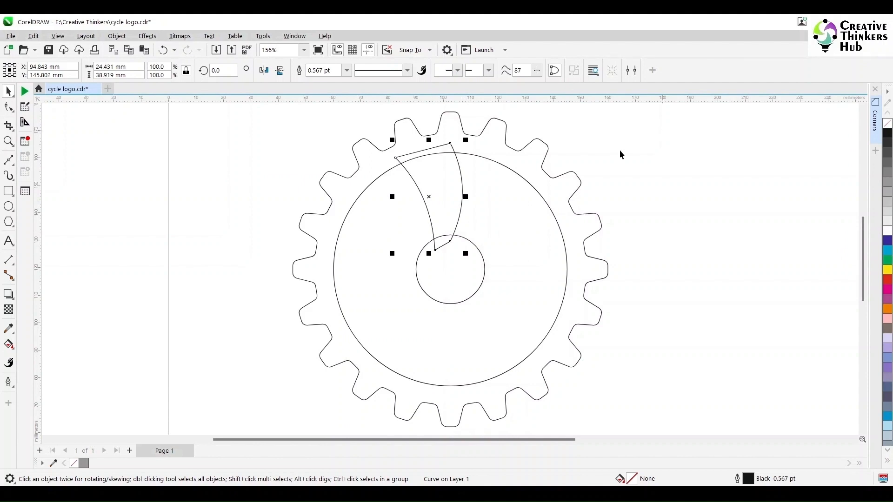
- Widen the wedge by moving its upper-left node outward, nudge its upper-right node up and reshape its left side into an S-curve
key(F10)
drag(395, 158, 373, 168)
drag(449, 143, 450, 140)
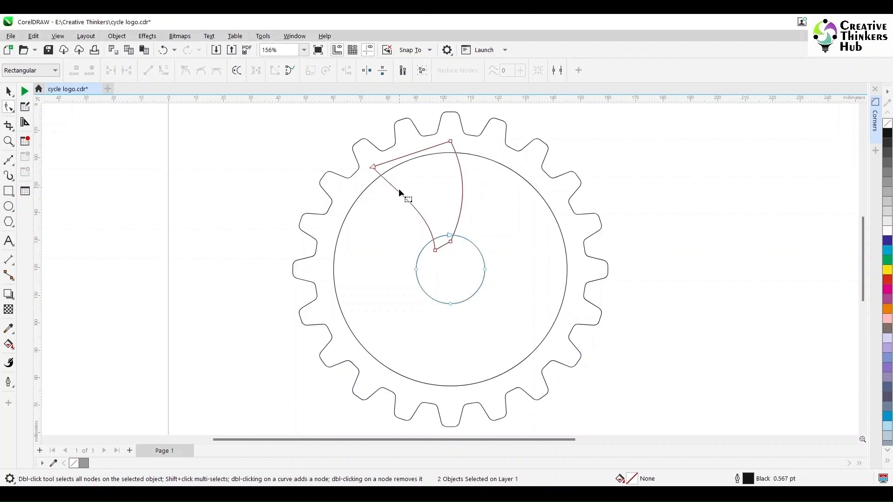
click(398, 190)
click(435, 251)
drag(433, 219, 432, 190)
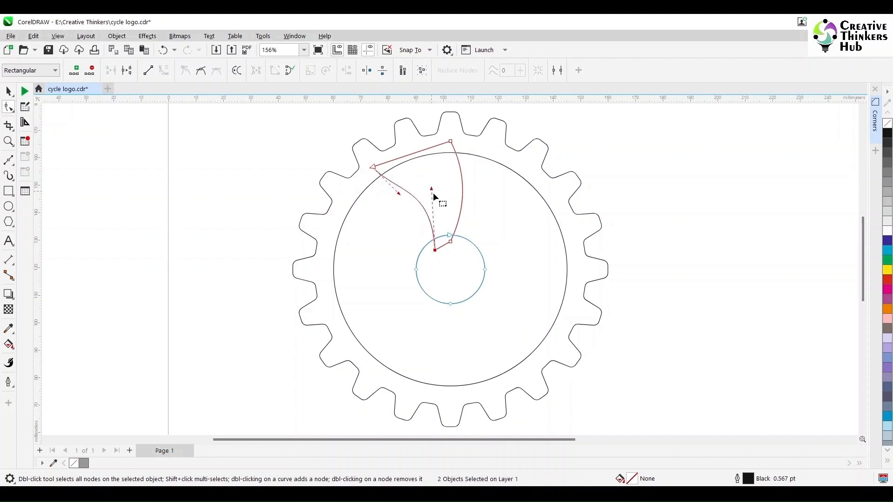
- Trim the wedge's inner end with the 25 mm circle
click(8, 91)
click(461, 270)
click(452, 235)
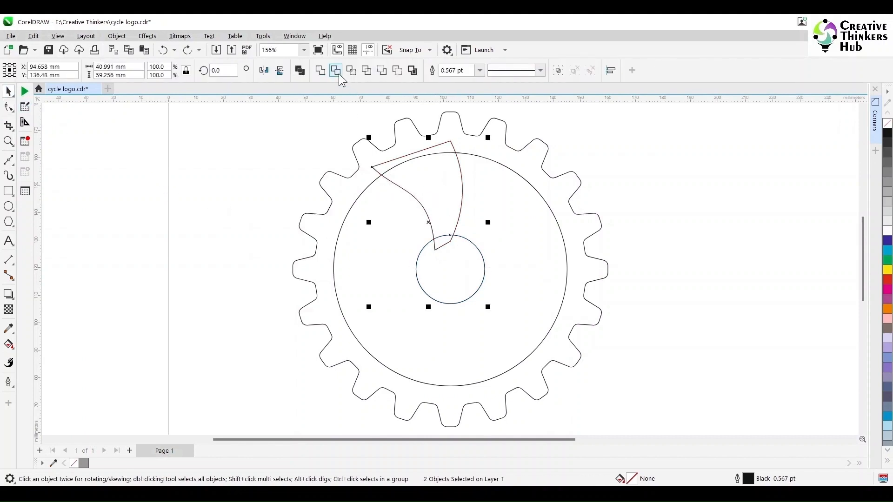
click(255, 167)
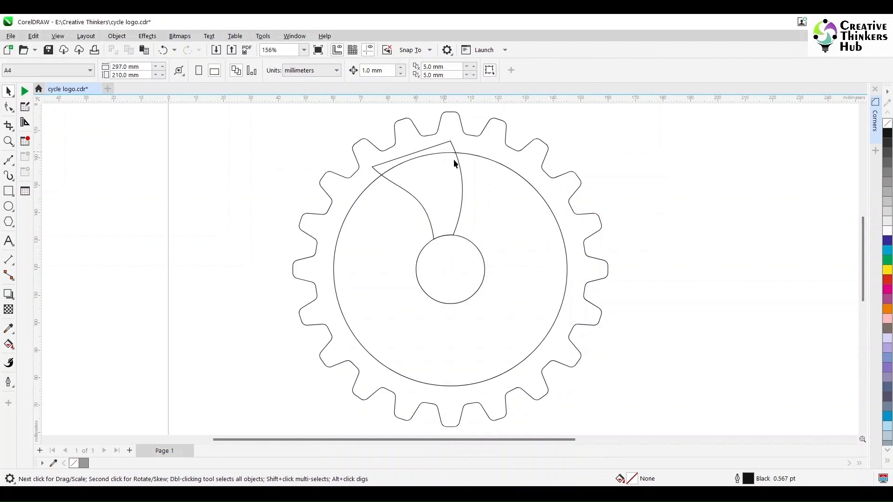
- Intersect the wedge with the 85 mm circle and delete the original wedge, keeping the piece inside the circle
click(453, 183)
shift+click(509, 193)
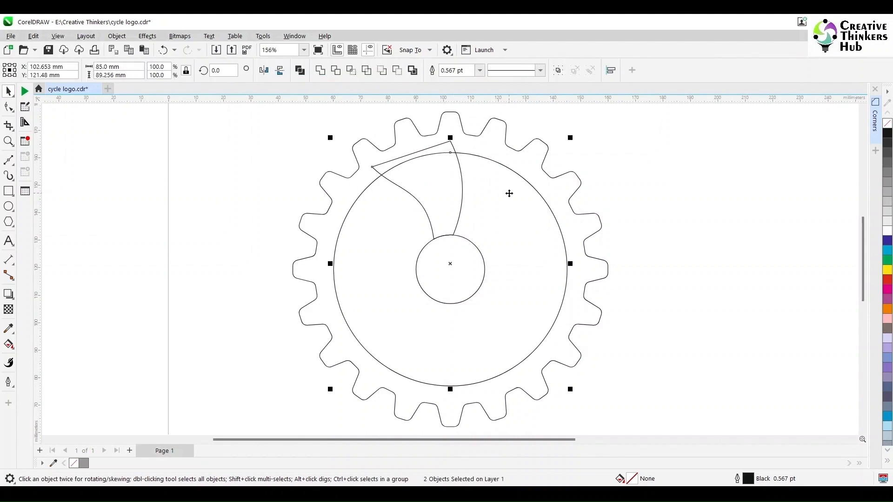
click(351, 70)
click(263, 158)
click(432, 148)
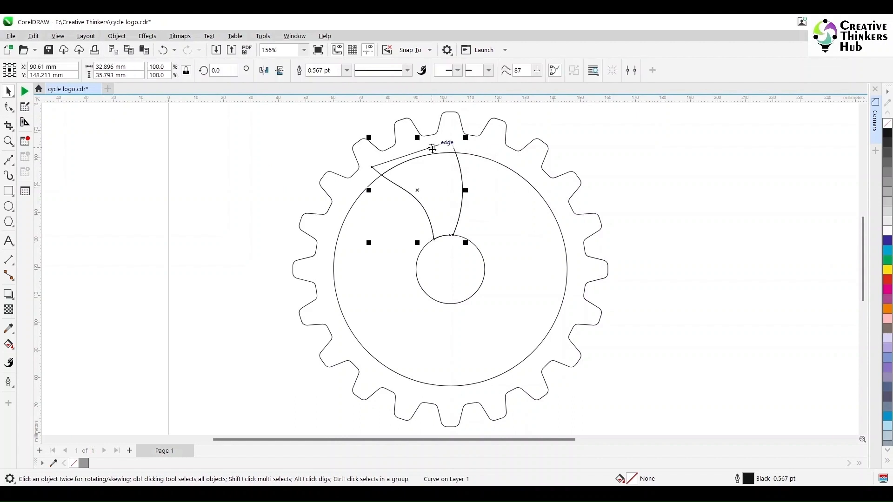
click(411, 166)
click(434, 207)
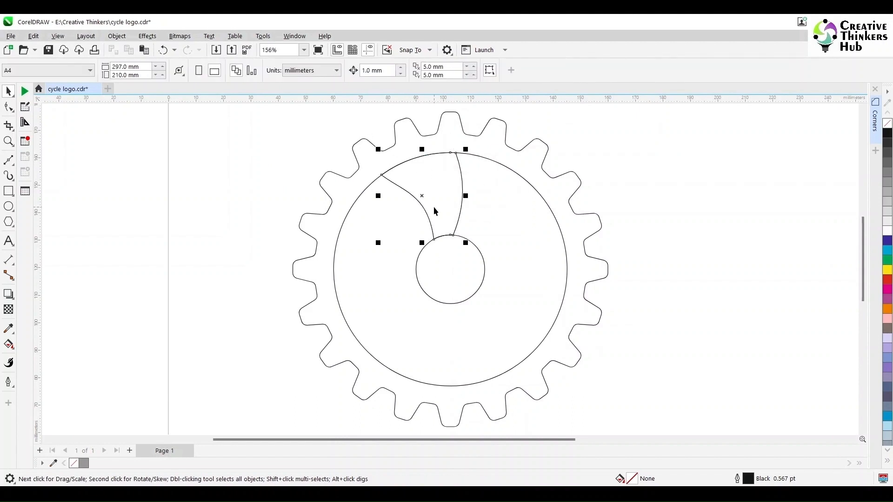
- Move the blade's rotation centre to the circles' centre and make five copies rotated in 60° increments, forming a ring of six blades
click(433, 207)
drag(422, 196, 450, 269)
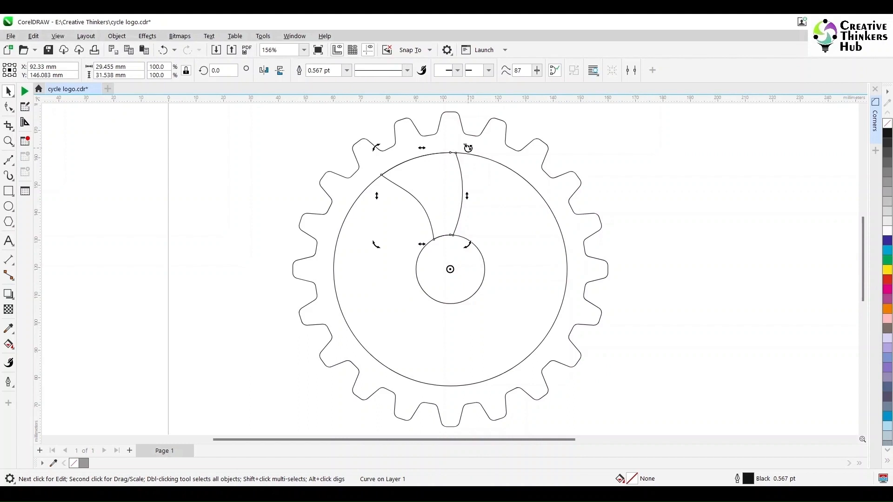
drag(468, 148, 379, 209)
key(ctrl+r)
key(ctrl+r)
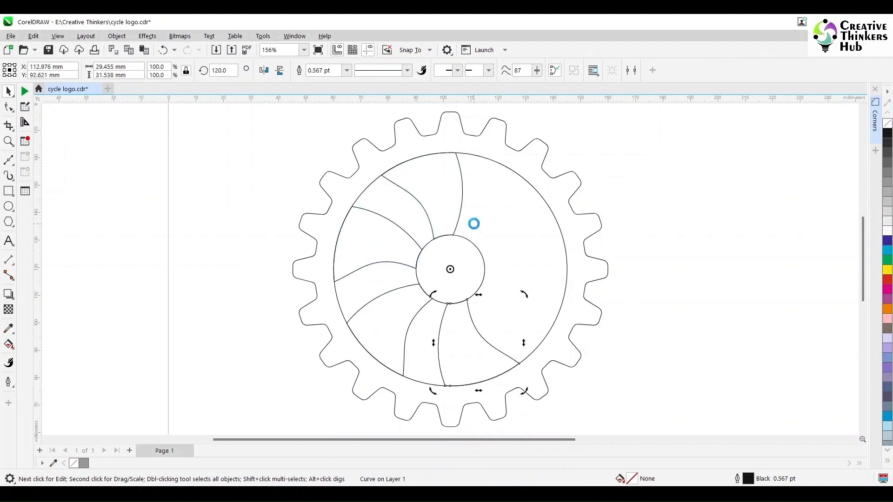
key(ctrl+r)
key(ctrl+r)
key(ctrl+r)
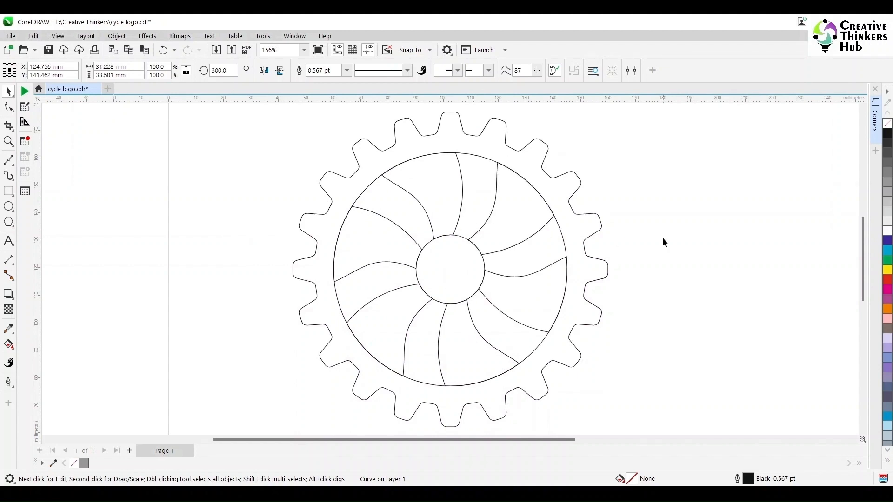
- Set the inner circle's diameter to 25.5 mm
click(663, 239)
click(451, 268)
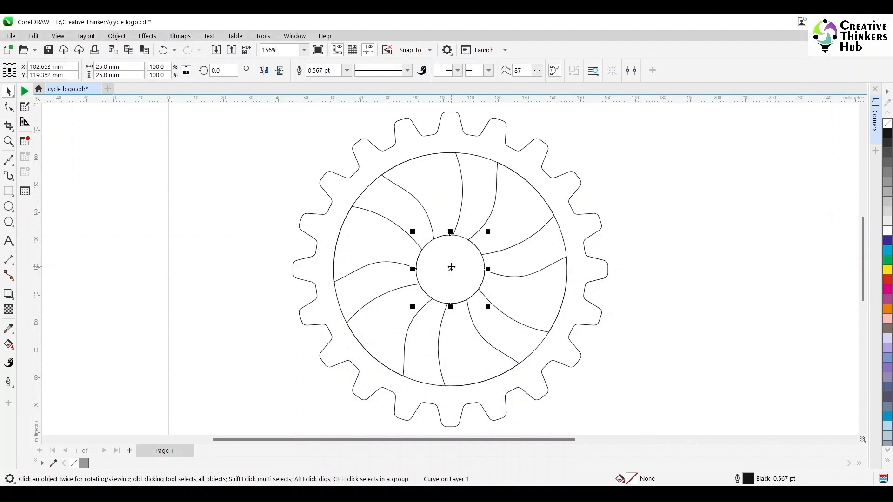
click(132, 66)
drag(132, 66, 104, 66)
key(BackSpace)
text(5.5)
key(Return)
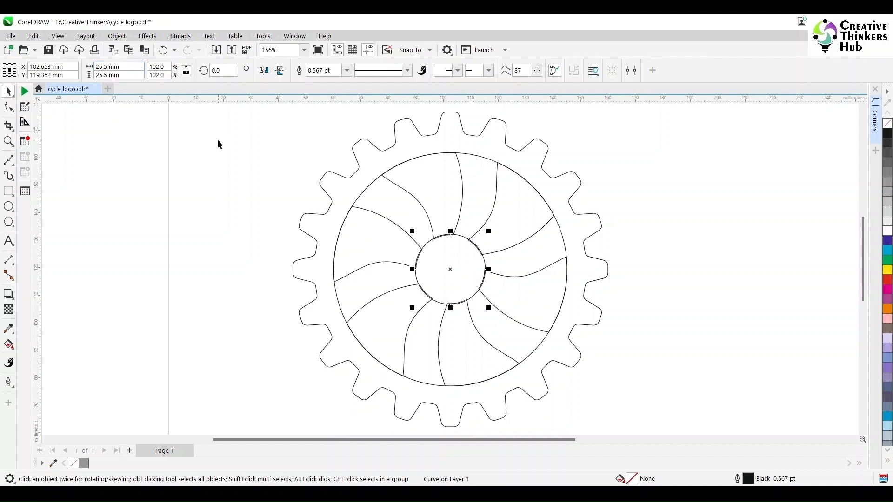
- Select all six blades and weld them into one object
click(454, 348)
shift+click(528, 304)
shift+click(434, 208)
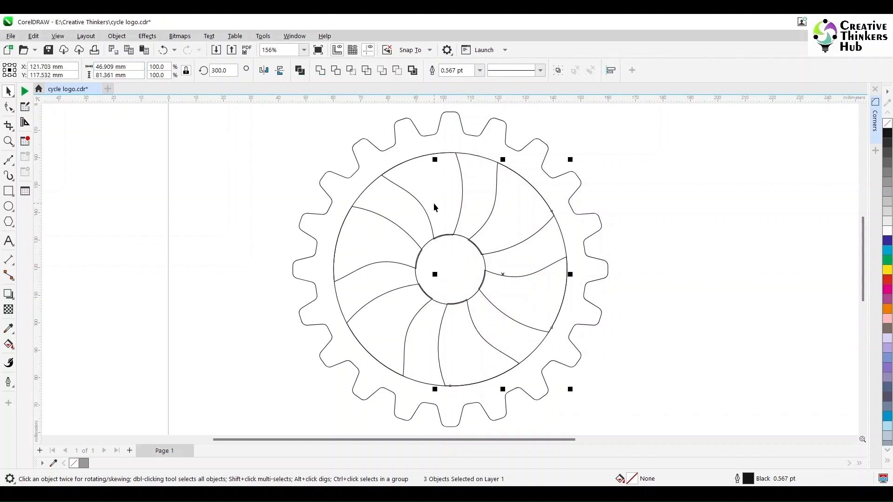
shift+click(377, 235)
shift+click(390, 316)
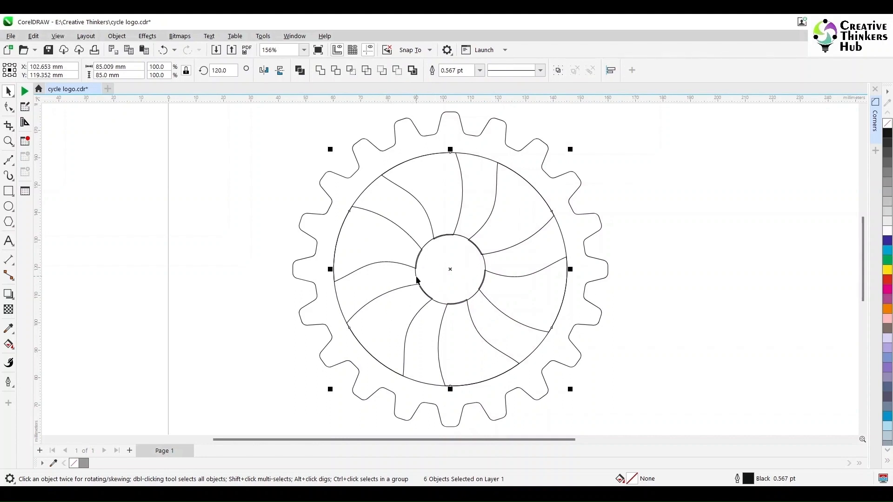
click(321, 70)
- Delete the inner circle and the 85 mm circle, keeping the welded blades and the gear
click(479, 199)
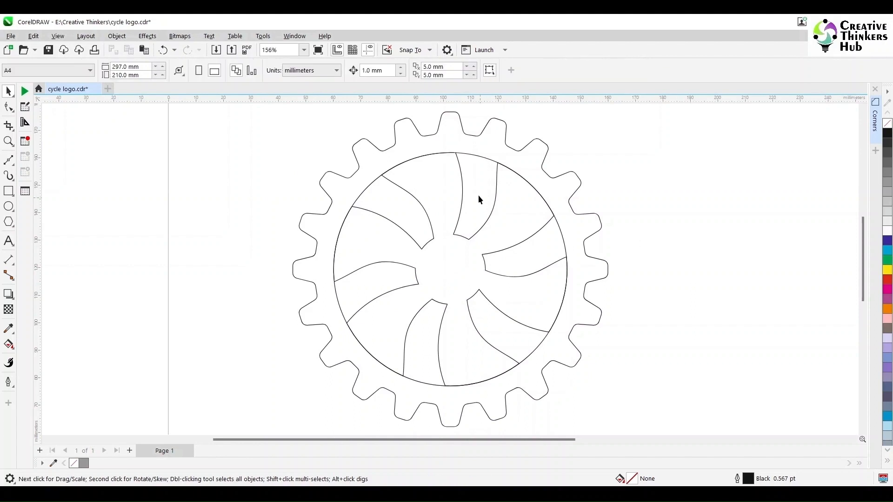
click(475, 175)
key(Delete)
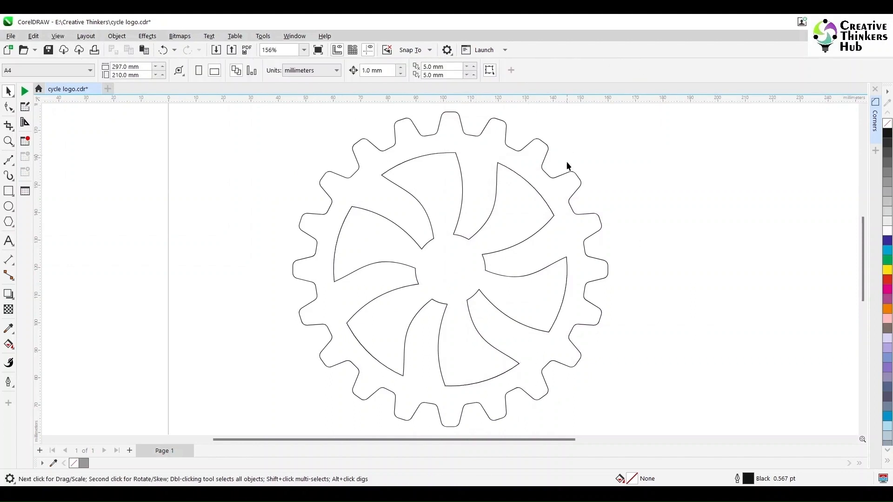
- Trim the gear with the welded blades to cut six curved openings into it
click(514, 228)
shift+click(478, 142)
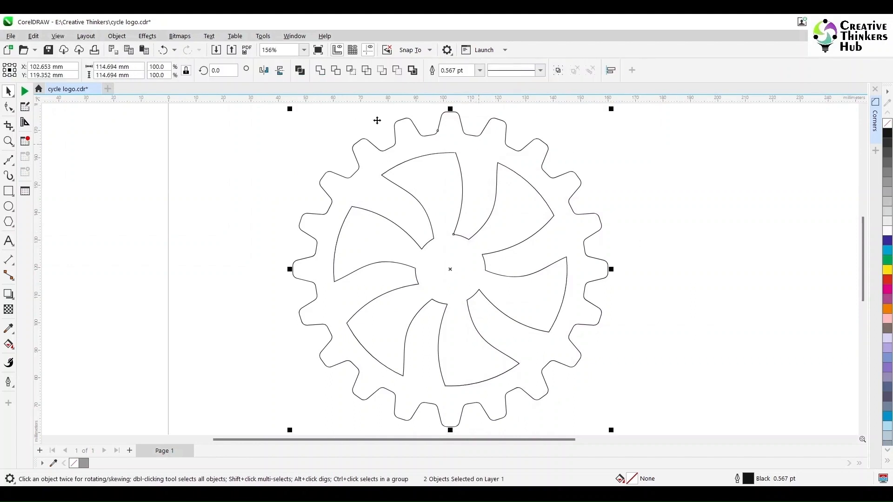
click(335, 69)
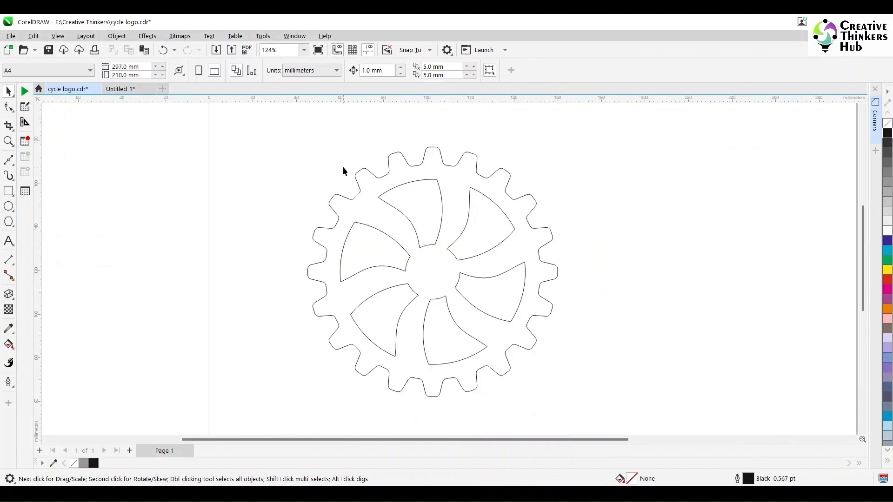
- Copy the upper-right star-shaped ornament from the Untitled-1 document into the cycle logo drawing and move it onto the gear's hub
click(121, 89)
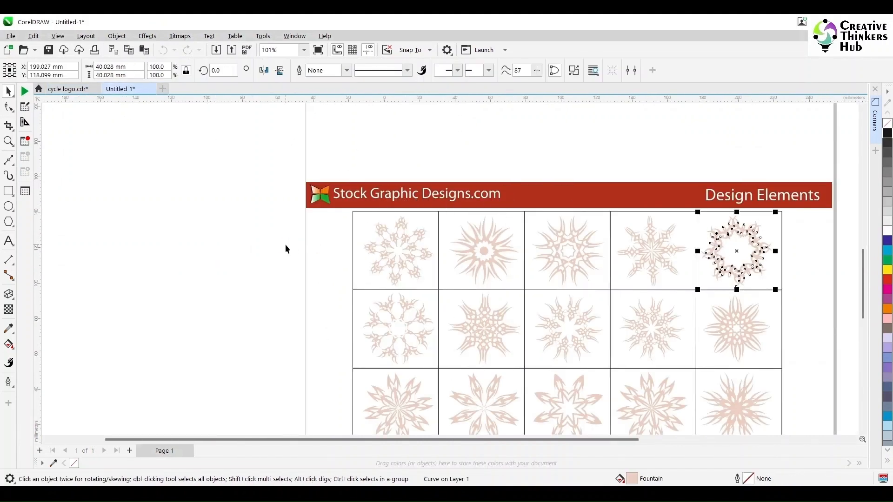
click(68, 90)
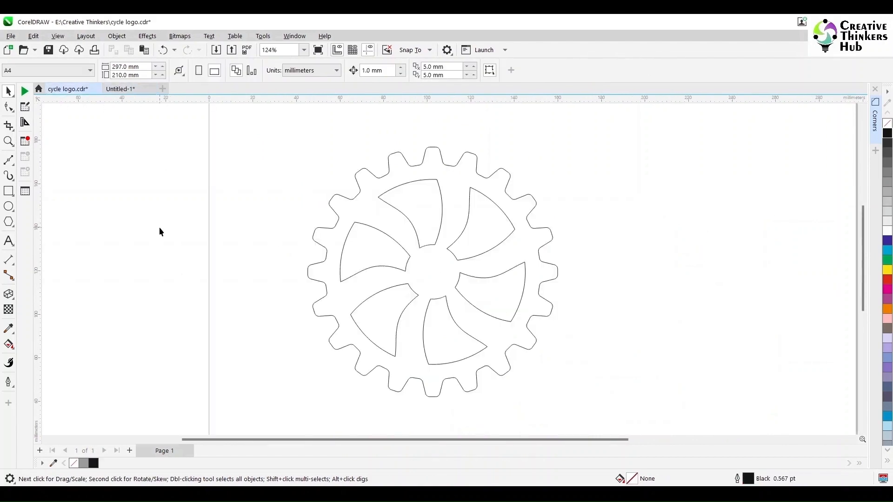
key(ctrl+v)
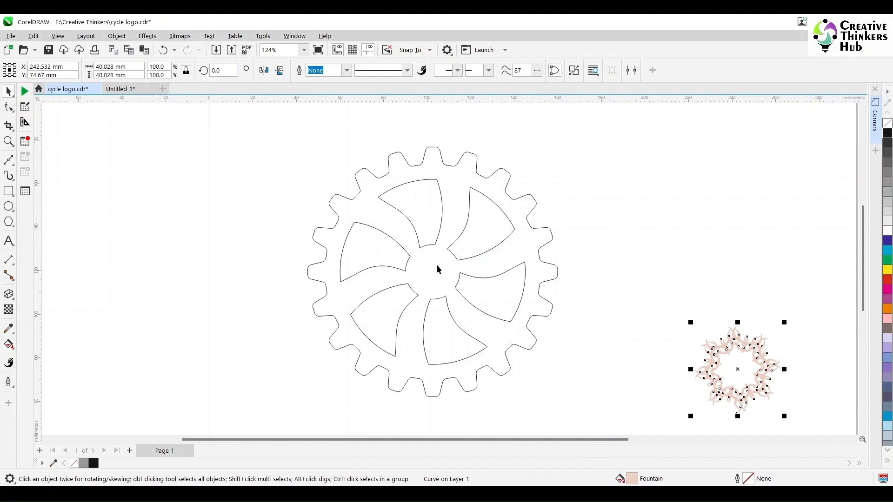
drag(735, 367, 426, 282)
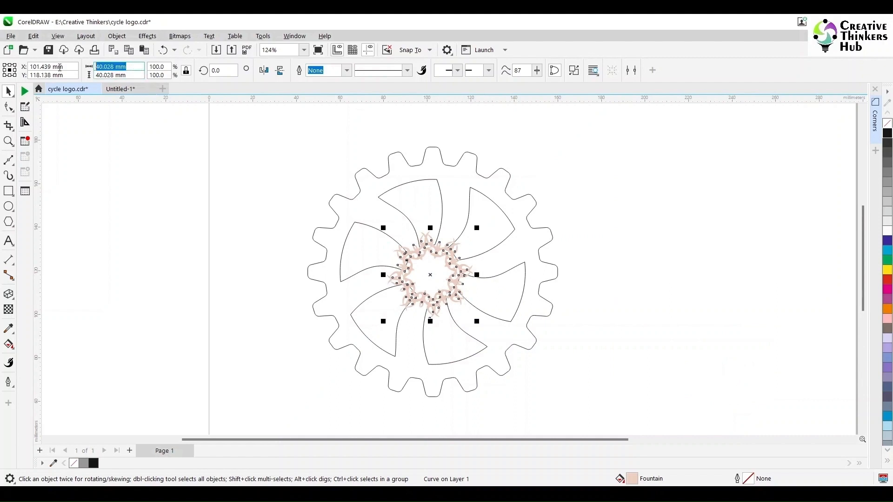
- Set the ornament's size to 25 mm and align its centre with the gear's centre horizontally and vertically
text(25)
key(Return)
shift+click(482, 267)
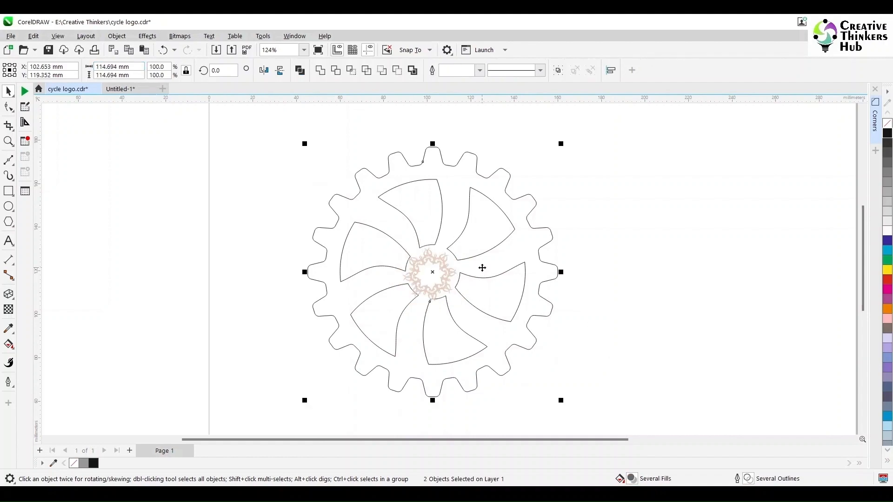
key(c)
key(e)
scroll(500, 290, up, 6)
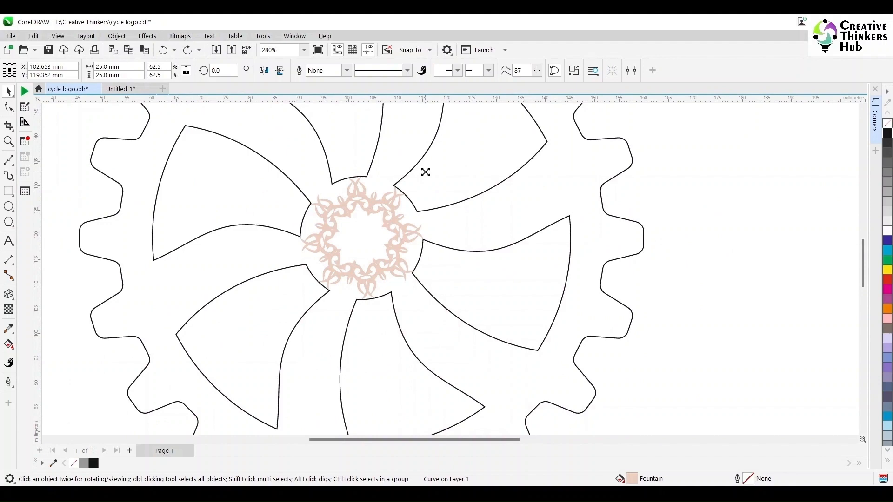
- Scale the hub ornament down to about 23.75 mm around its centre and fill it with black
drag(425, 172, 422, 175)
click(887, 134)
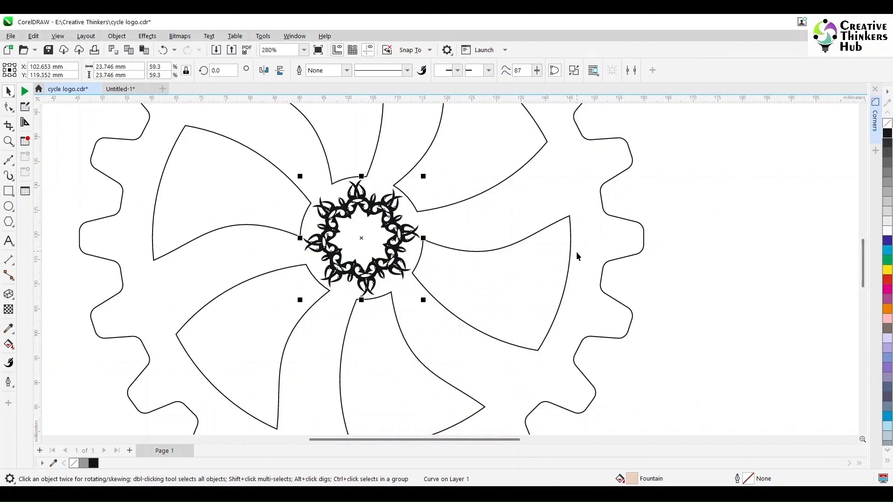
scroll(578, 355, down, 4)
click(677, 314)
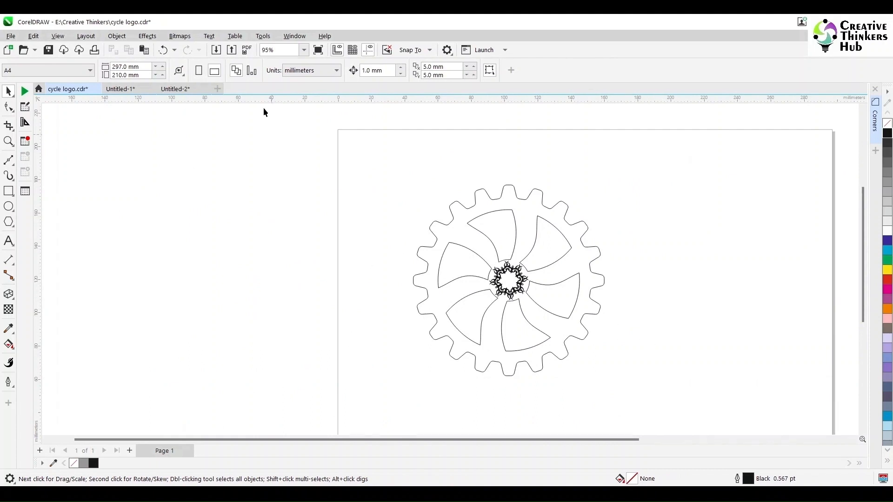
- Copy the vertical brown scroll and a curl of the dark-red ornament from the Untitled-2 document into the cycle logo drawing, beside the gear
click(190, 92)
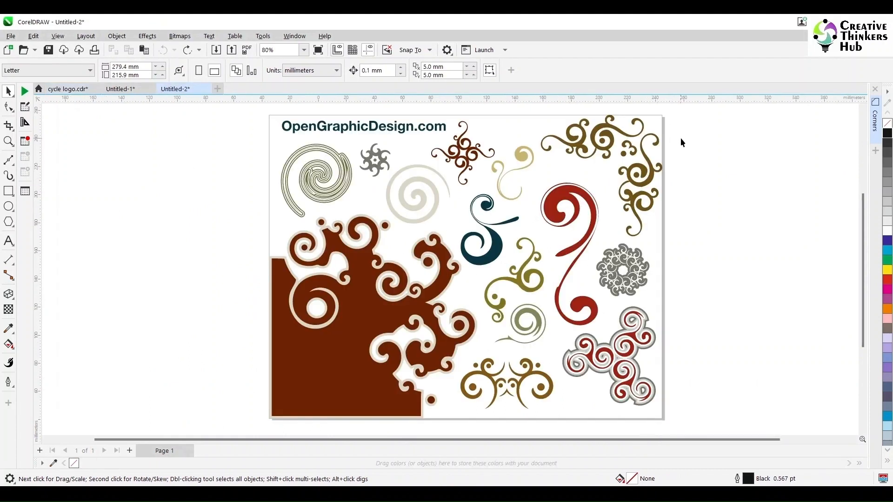
drag(700, 116, 610, 240)
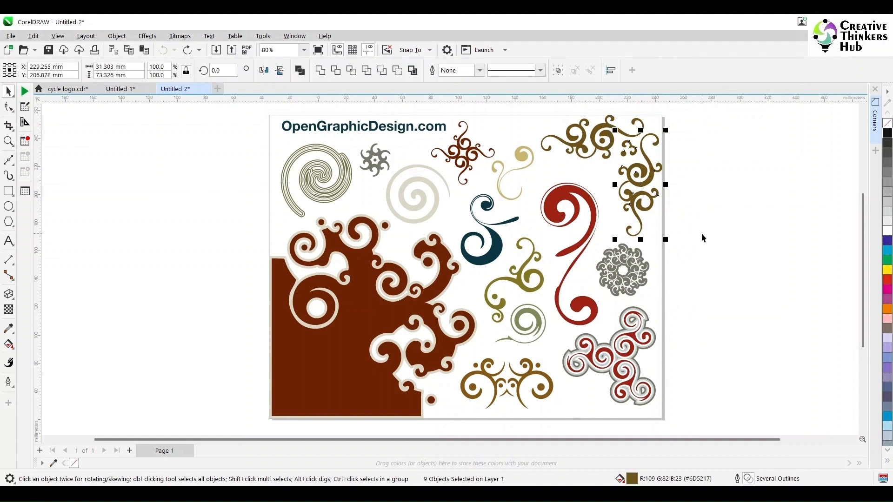
drag(479, 111, 449, 158)
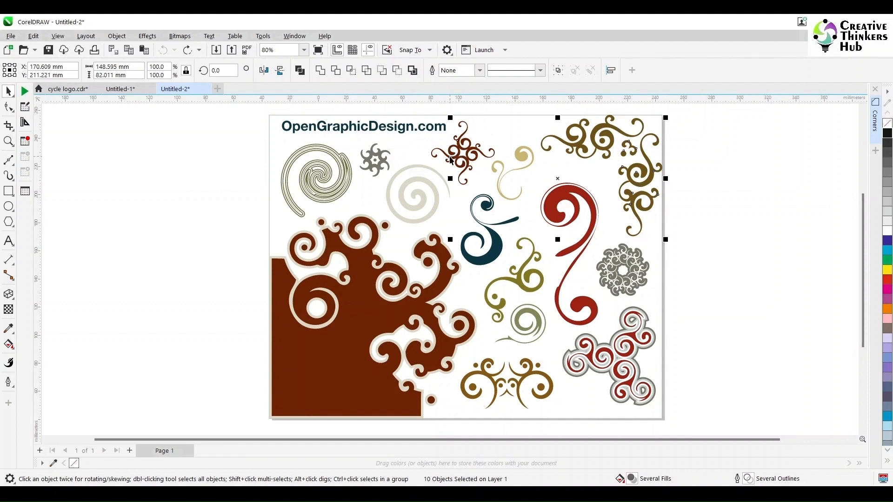
click(67, 89)
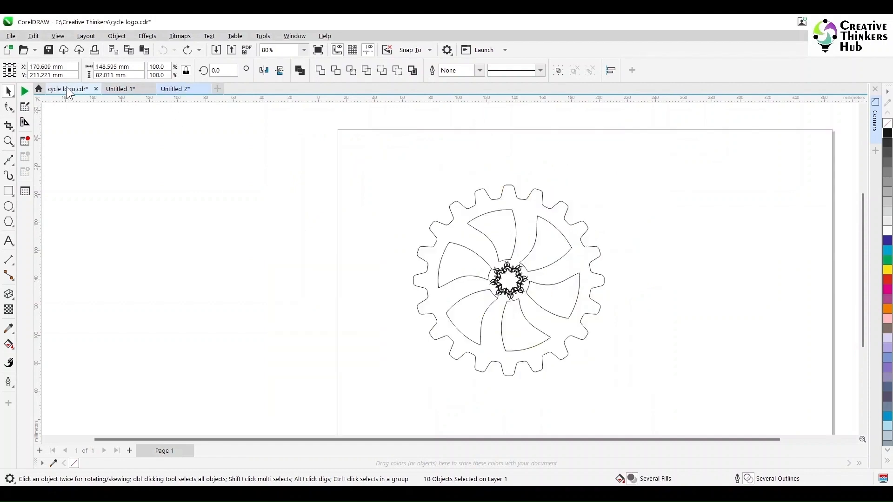
key(ctrl+v)
drag(804, 194, 770, 195)
drag(713, 147, 754, 179)
click(627, 227)
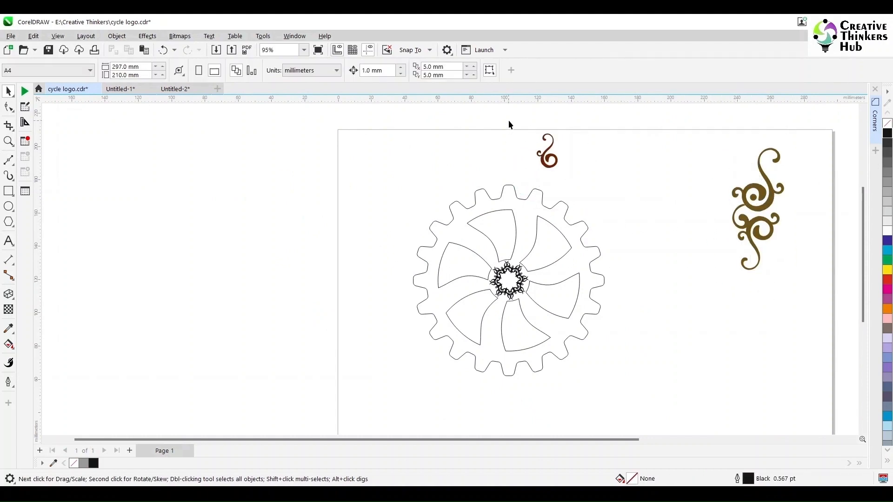
drag(509, 125, 802, 282)
- Place the lower brown scroll piece between the gear's two uppermost openings, scaled to about 10.5 by 15.8 mm
click(766, 237)
drag(766, 236, 538, 227)
drag(548, 259, 531, 231)
scroll(531, 234, up, 2)
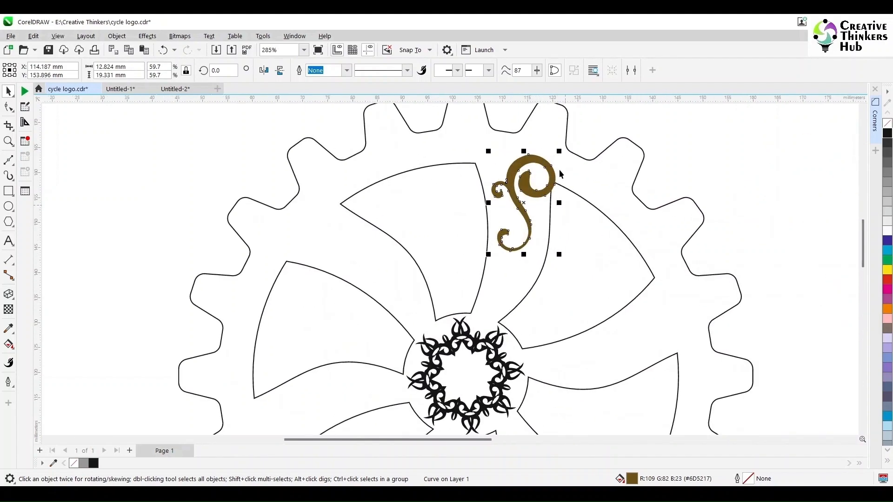
drag(560, 153, 547, 163)
drag(539, 202, 538, 179)
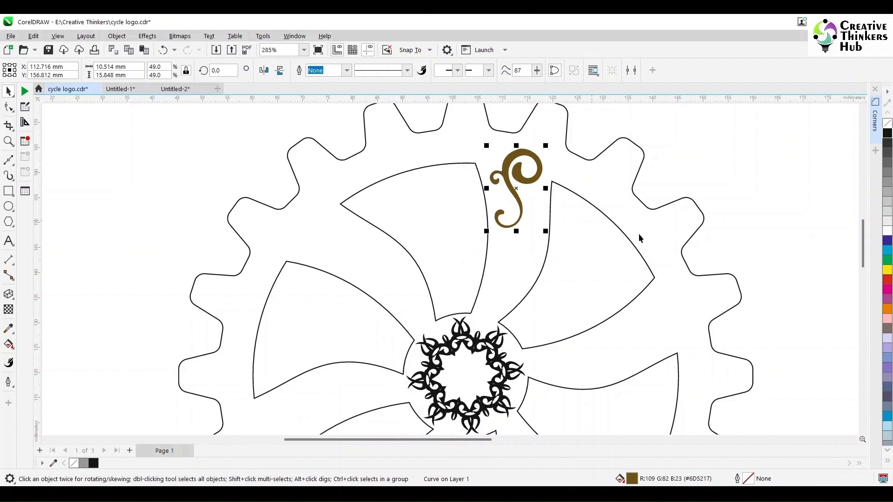
scroll(639, 238, down, 4)
click(676, 345)
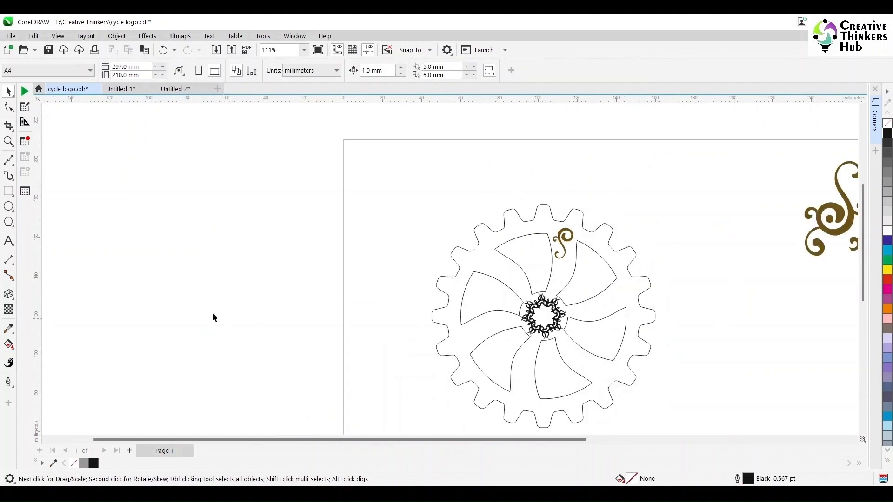
- Draw a circle beside the page and set its diameter to 83 mm
click(8, 207)
drag(150, 187, 345, 329)
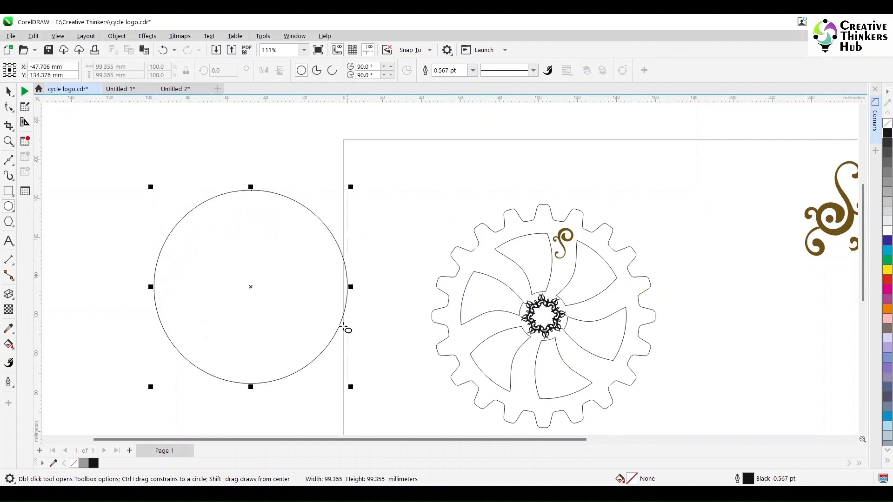
key(space)
click(111, 67)
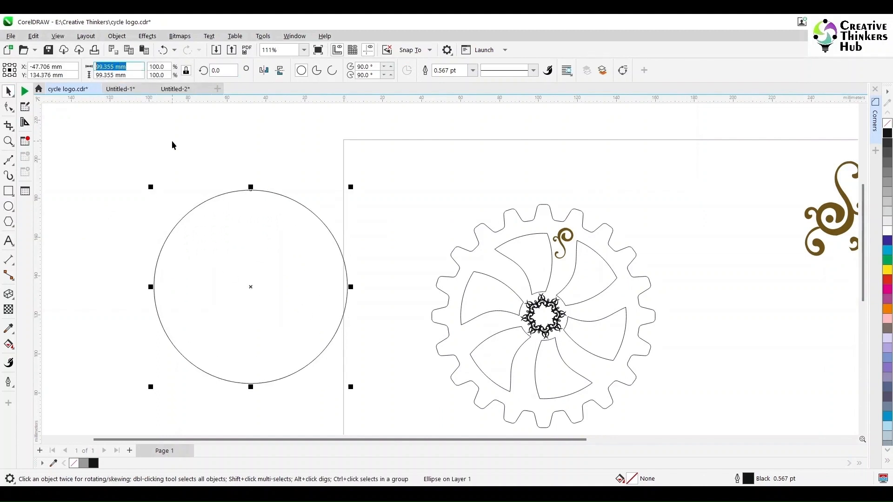
text(83)
key(Return)
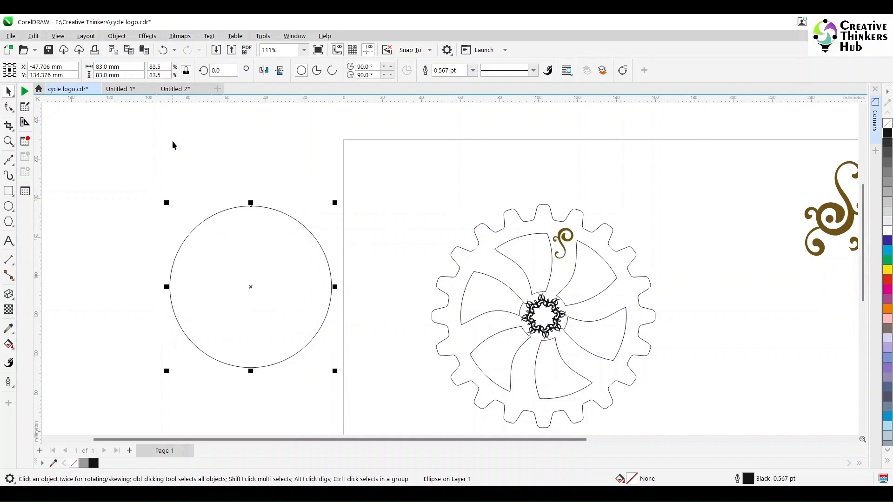
- Align the circle's centre with the gear's centre horizontally and vertically
shift+click(596, 315)
key(c)
key(e)
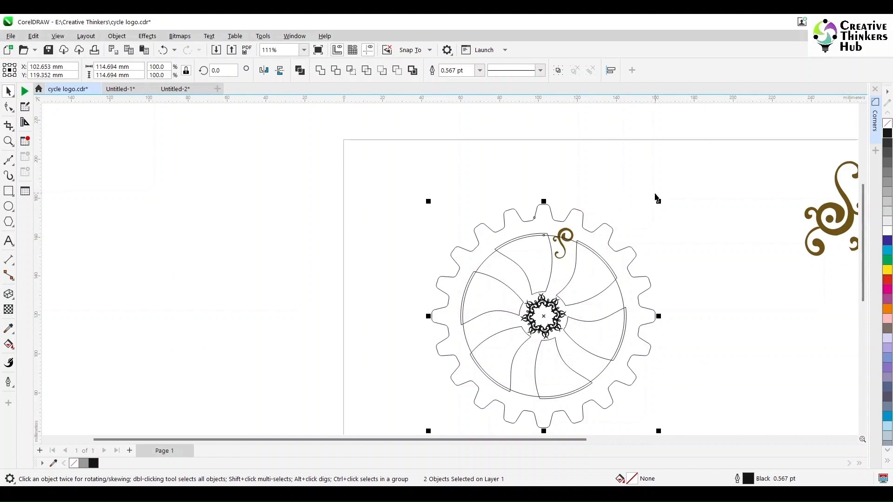
click(657, 199)
- Enlarge the centred circle so it runs outside the blade openings, with a diameter of 95 mm
click(569, 259)
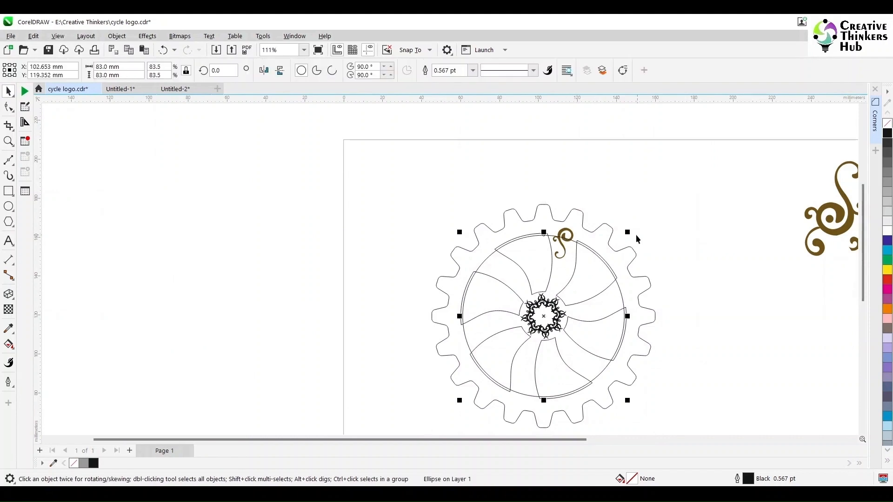
drag(628, 233, 641, 223)
click(139, 67)
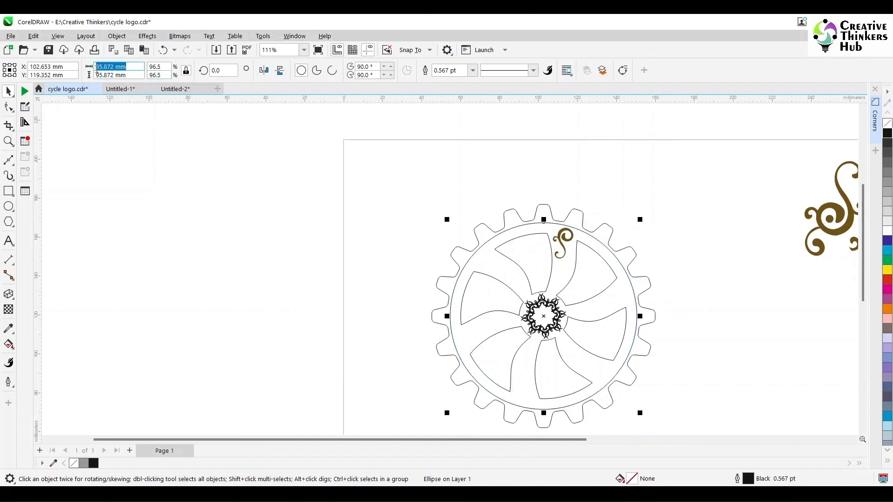
text(95)
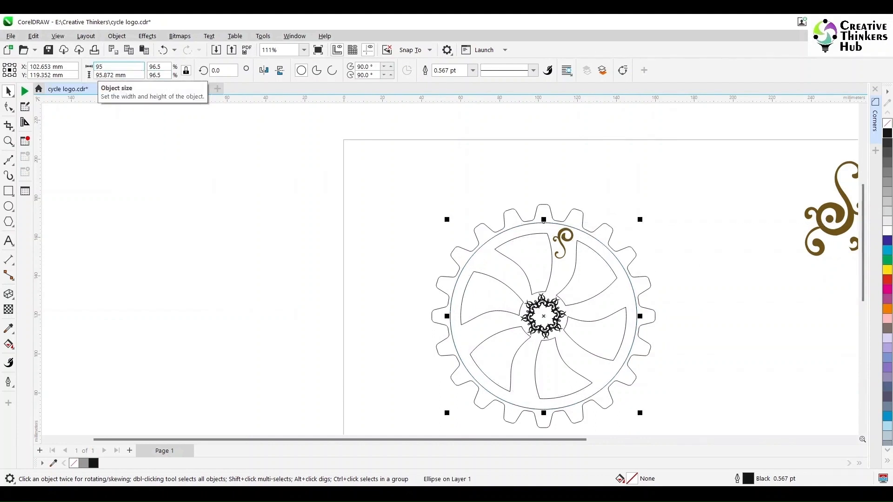
key(Return)
click(273, 275)
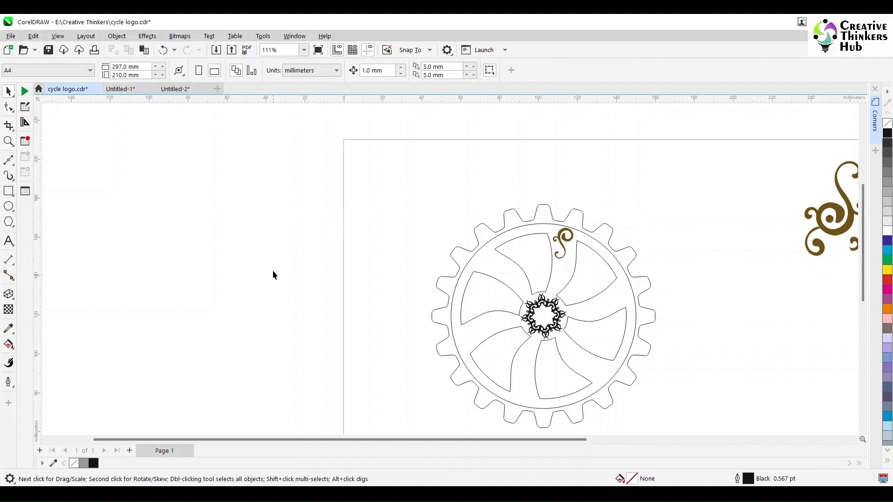
- Duplicate the 95 mm circle concentrically and set the copy's diameter to 93 mm
click(535, 228)
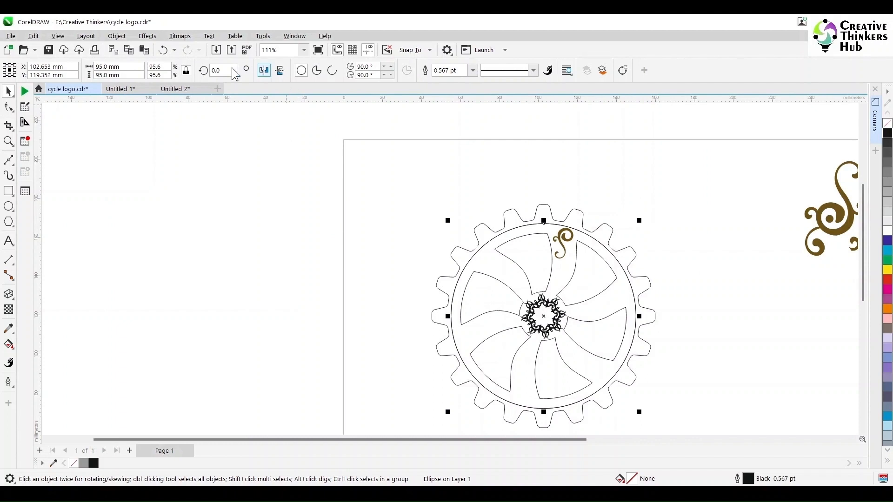
click(95, 67)
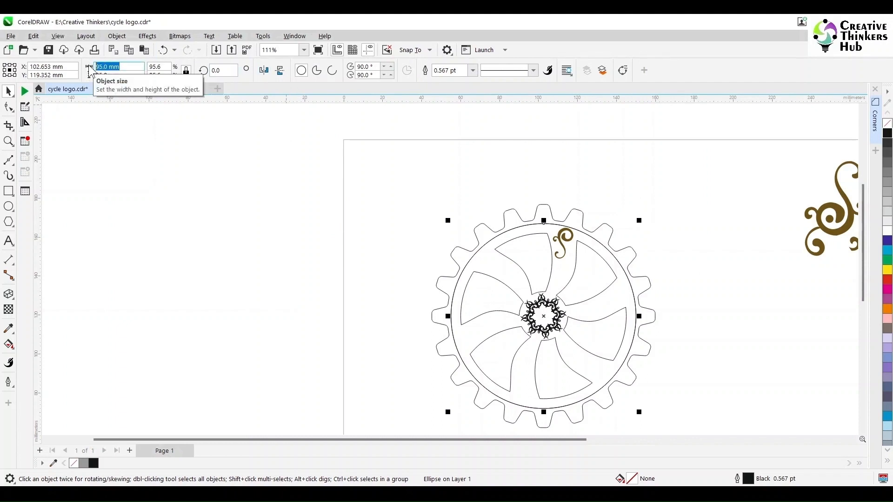
text(93)
key(Return)
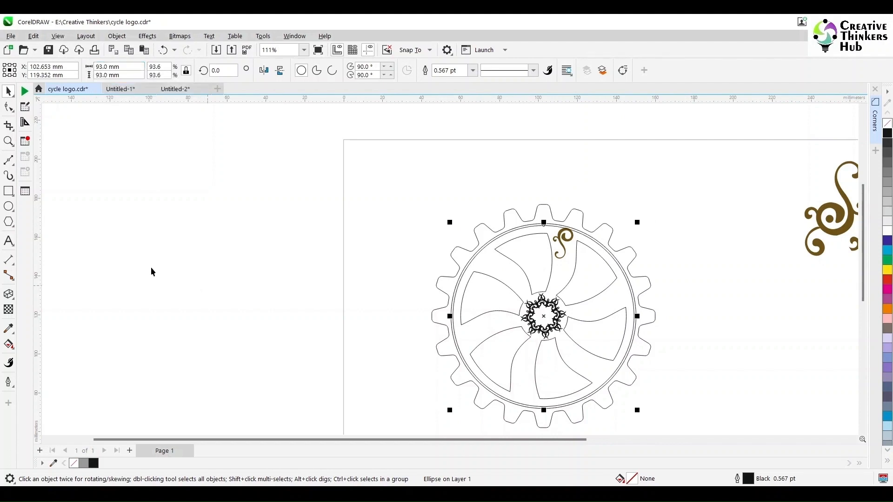
- Trim the 95 mm circle with the 93 mm circle to form a thin ring, and delete the 93 mm circle
click(9, 141)
drag(473, 192, 651, 279)
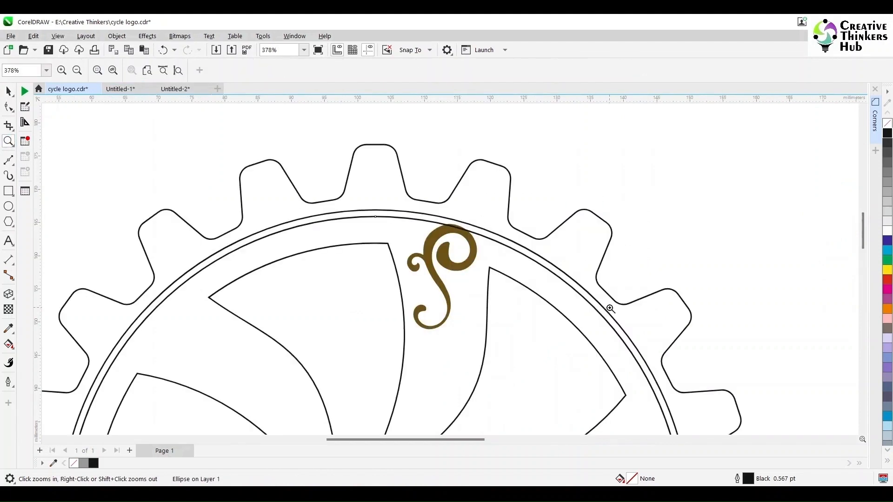
click(356, 231)
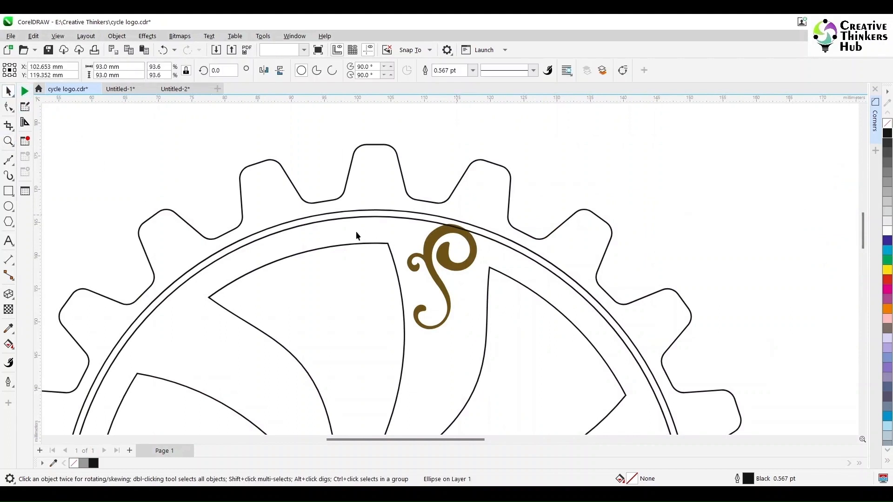
click(365, 218)
shift+click(371, 211)
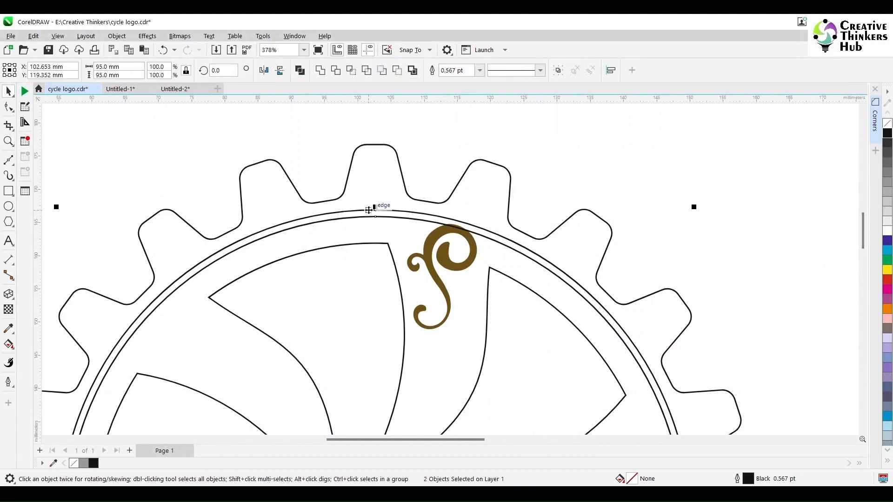
click(335, 70)
click(357, 218)
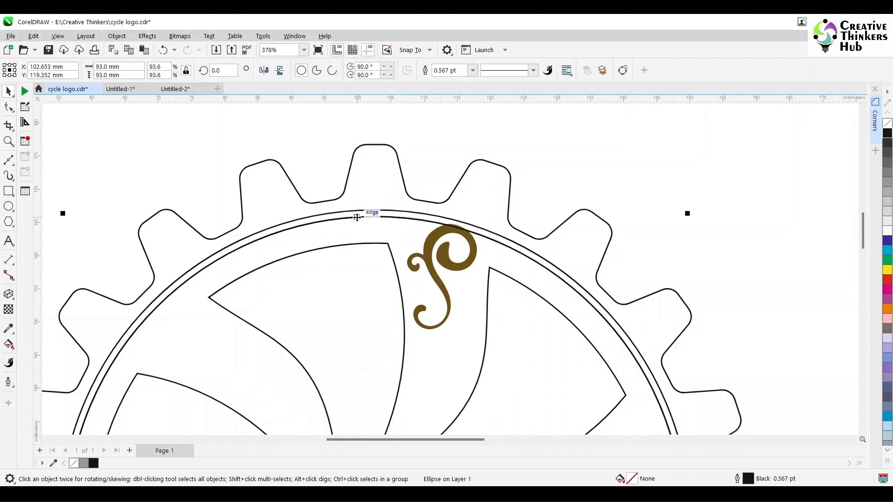
key(Delete)
- Delete the brown scroll on the gear and the two small curls beneath the larger brown scroll beside it
click(471, 261)
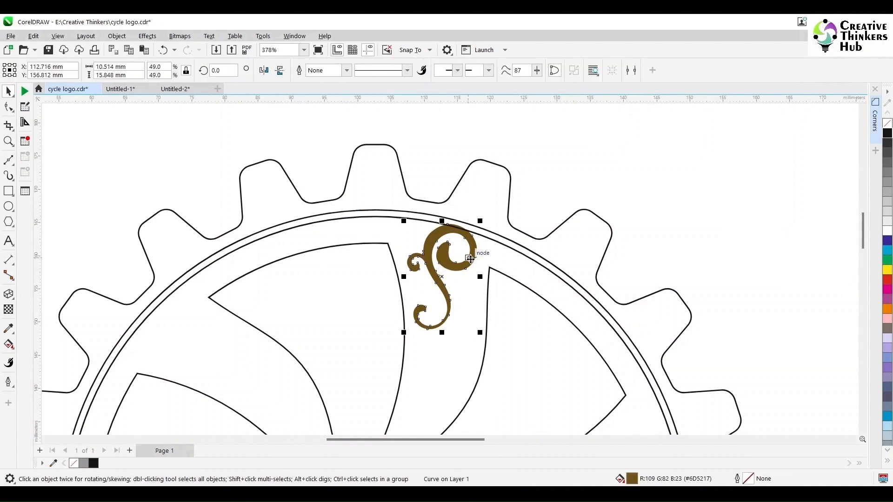
scroll(514, 313, down, 5)
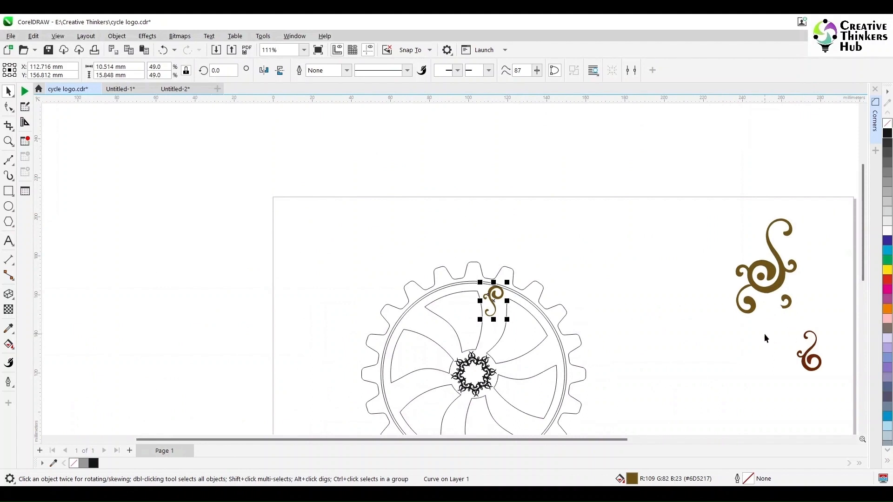
key(Delete)
click(639, 267)
click(746, 310)
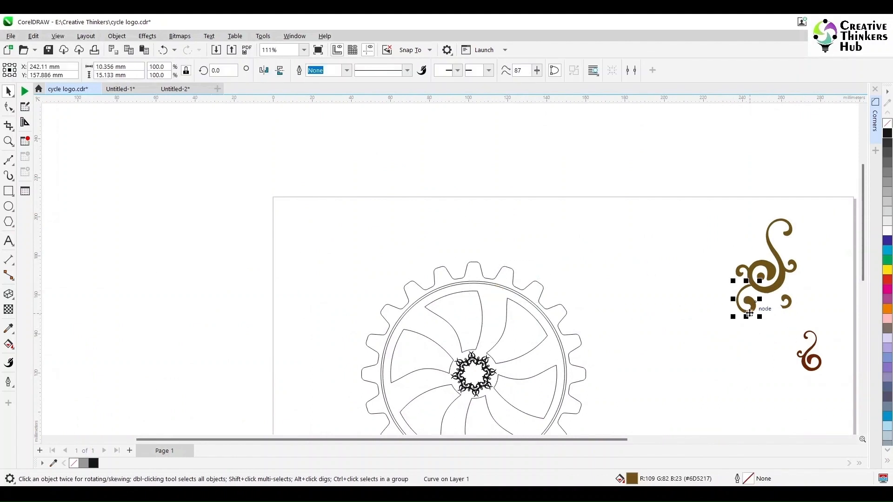
key(Delete)
drag(767, 336, 766, 335)
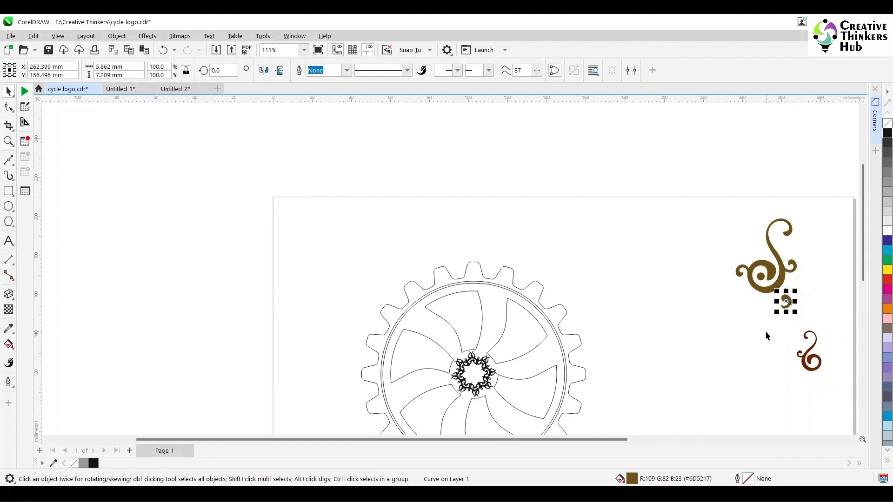
key(Delete)
- Group the three remaining brown scroll pieces, move them above the gear and rotate the group by 180 degrees
drag(723, 202, 815, 319)
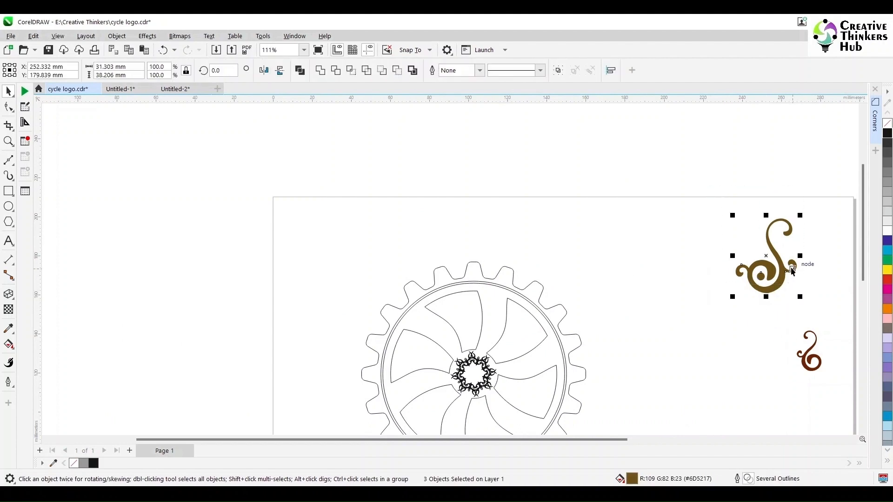
drag(792, 271, 548, 248)
key(ctrl+g)
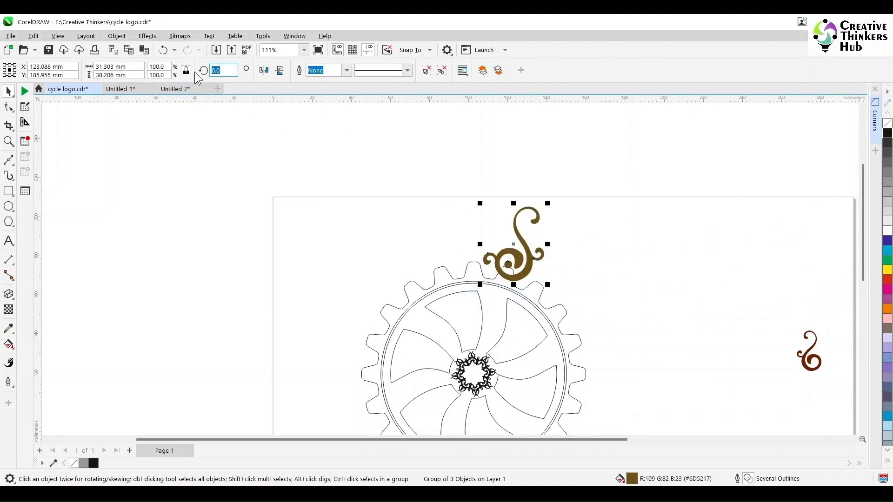
text(180)
key(Return)
- Fit the brown scroll group between the gear's two uppermost openings, just inside the ring, scaled to about 13 by 15.8 mm
drag(513, 227, 494, 301)
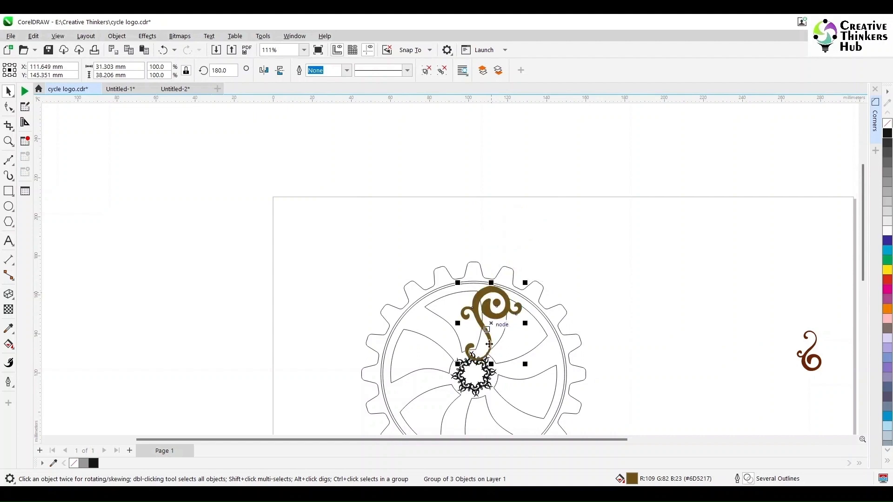
drag(456, 365, 483, 331)
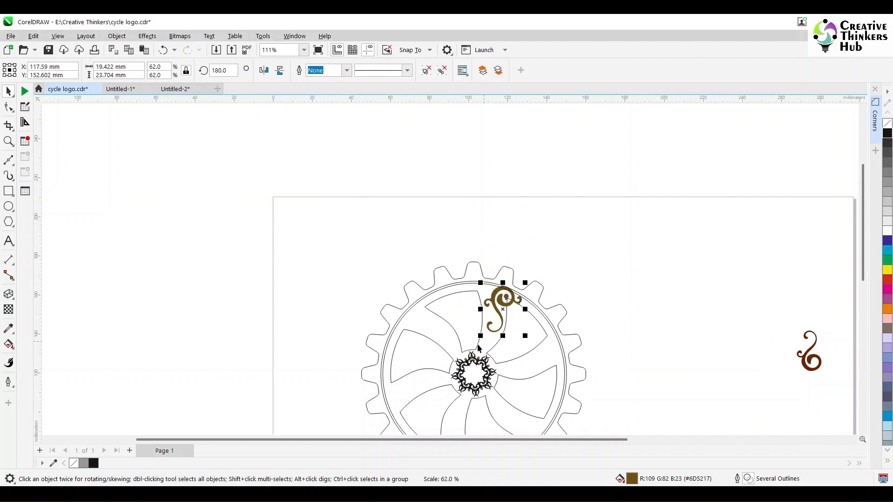
click(8, 141)
drag(400, 253, 514, 338)
click(9, 92)
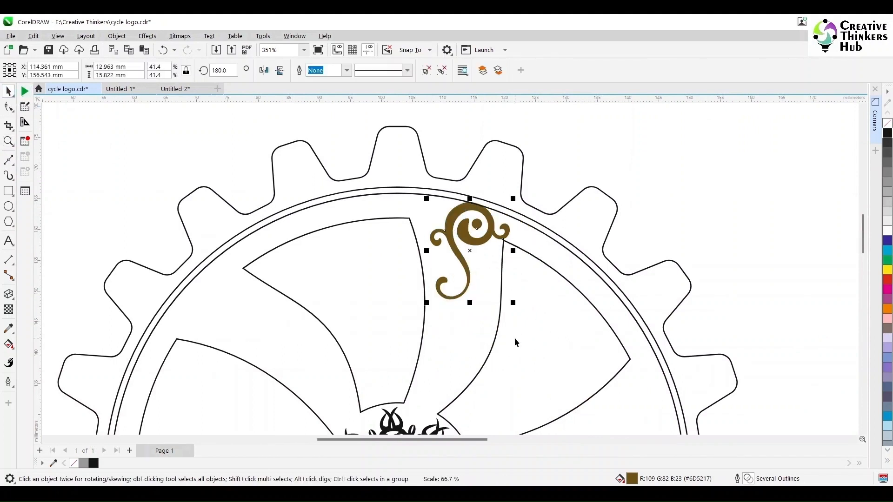
drag(490, 232, 492, 230)
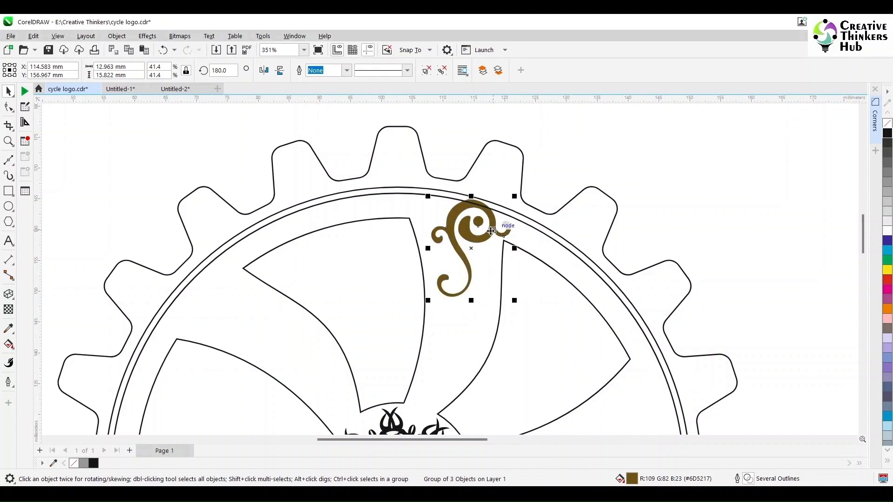
- Fill the brown scroll group black, ungroup it and weld its three pieces into one curve
scroll(491, 230, down, 2)
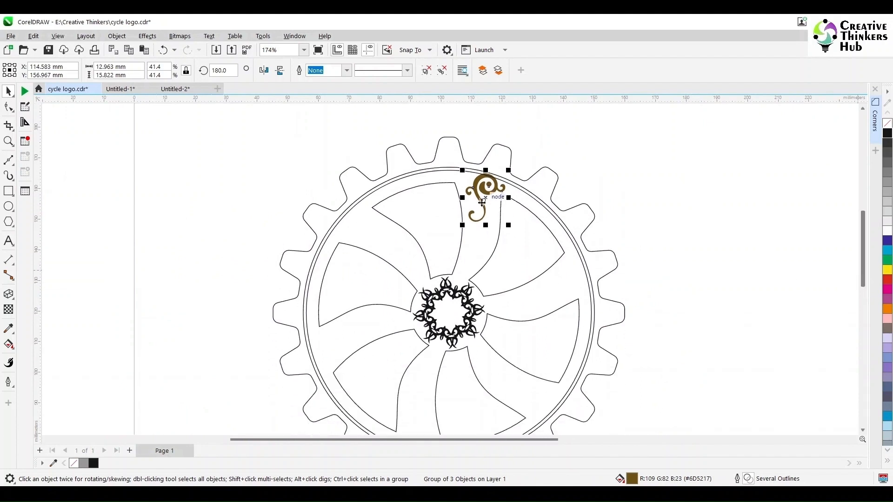
click(888, 136)
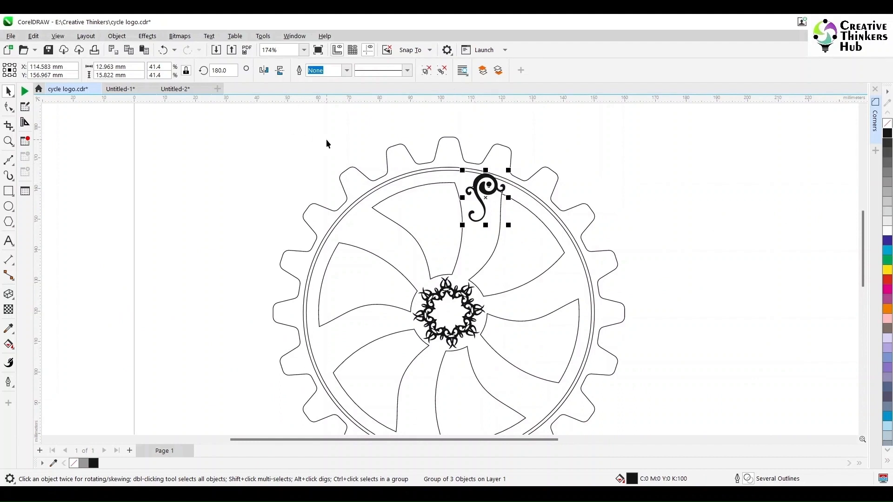
click(426, 70)
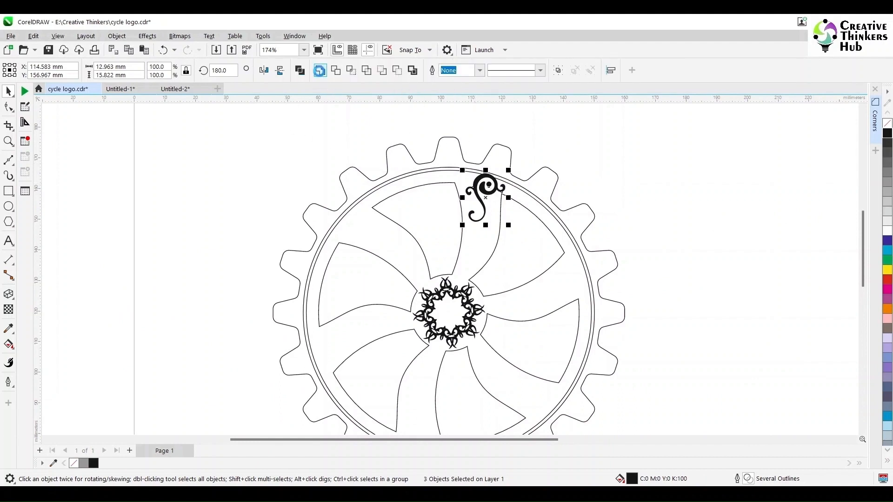
click(319, 70)
click(574, 155)
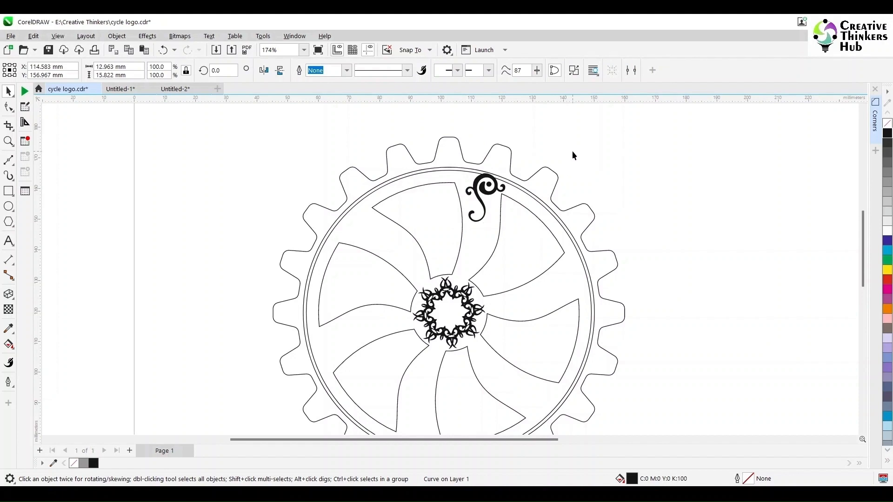
- Rotate copies of the black scroll about the gear's centre in 60 degree steps, placing one between each pair of openings
click(491, 190)
click(487, 188)
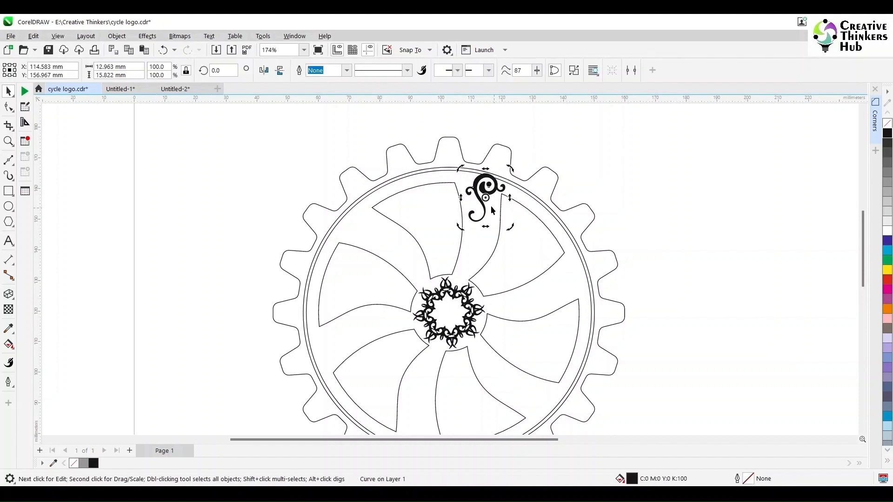
mouse_move(468, 298)
mouse_down()
mouse_move(551, 309)
mouse_move(449, 312)
mouse_up()
drag(509, 169, 367, 206)
key(ctrl+r)
key(ctrl+r)
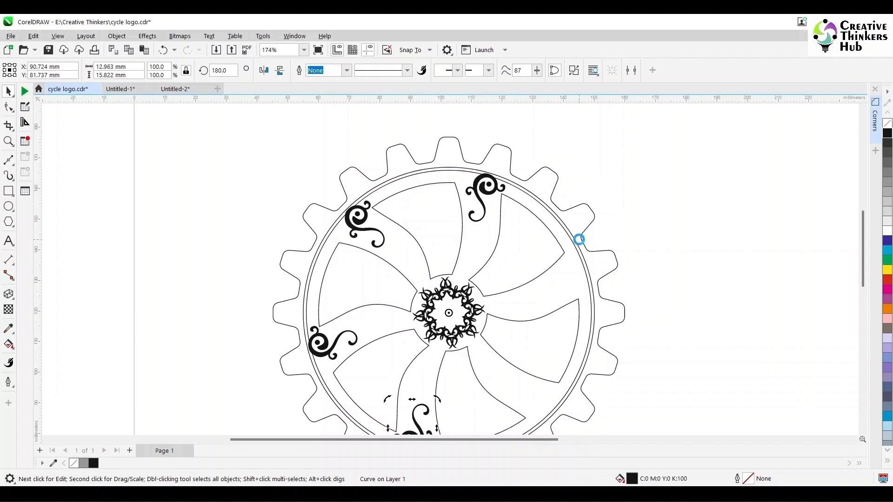
key(ctrl+r)
key(ctrl+r)
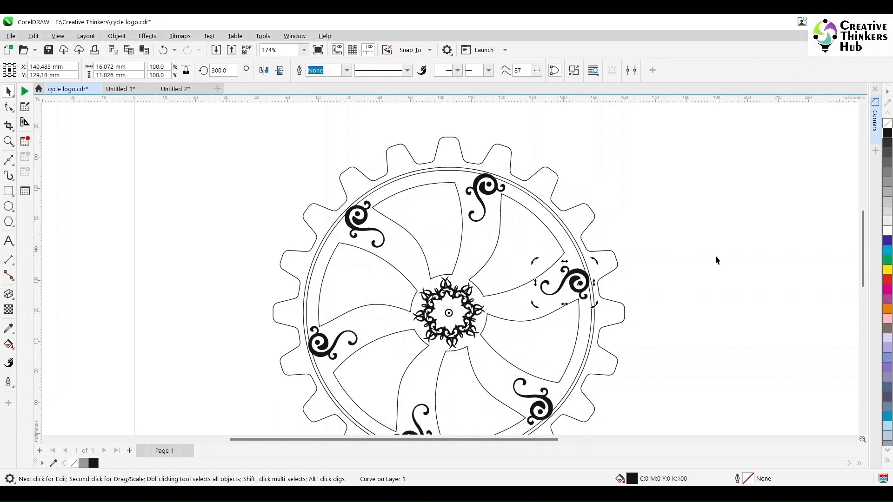
- Weld the six black scrolls and the thin inner ring into a single curve
click(625, 275)
click(575, 292)
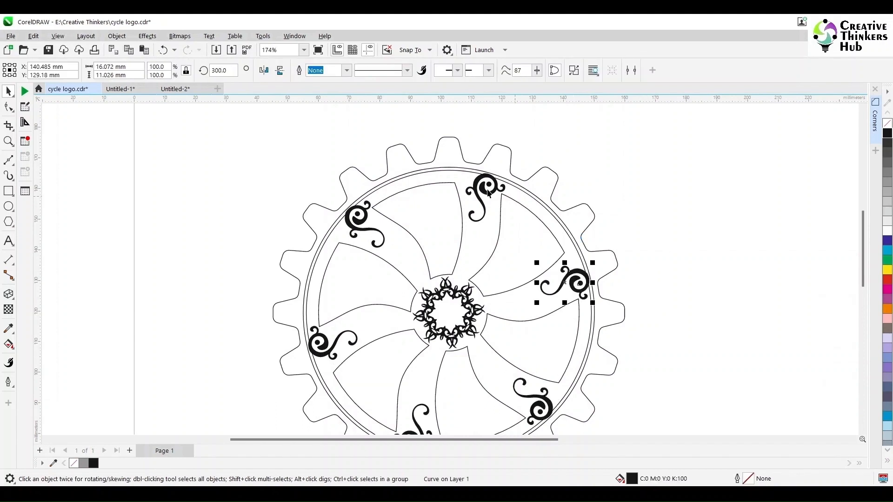
shift+click(489, 194)
shift+click(364, 225)
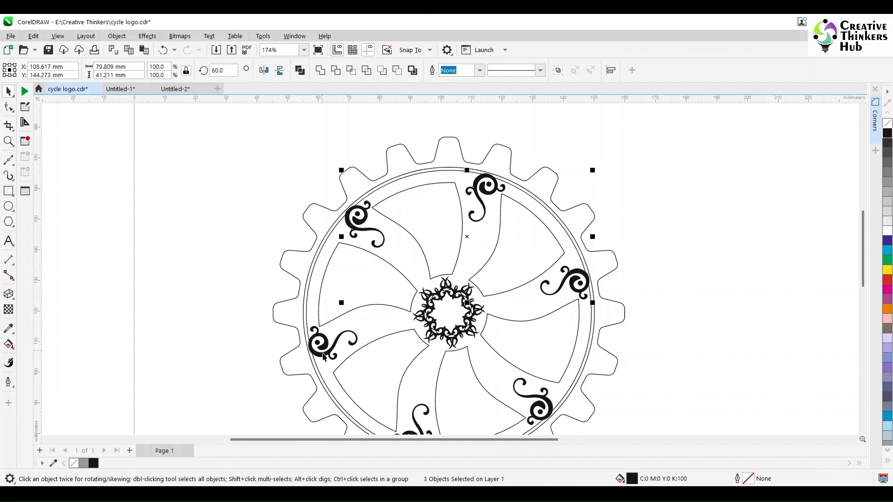
shift+click(324, 356)
shift+click(425, 409)
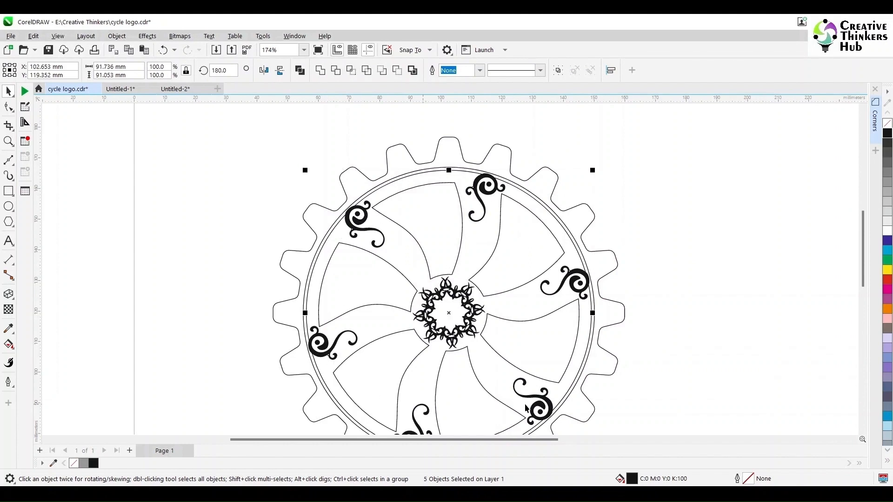
shift+click(528, 400)
click(320, 70)
click(620, 167)
- Delete the leftover brown scroll beside the gear and place a copy of the plain gear outline in the empty area there
drag(708, 172, 807, 323)
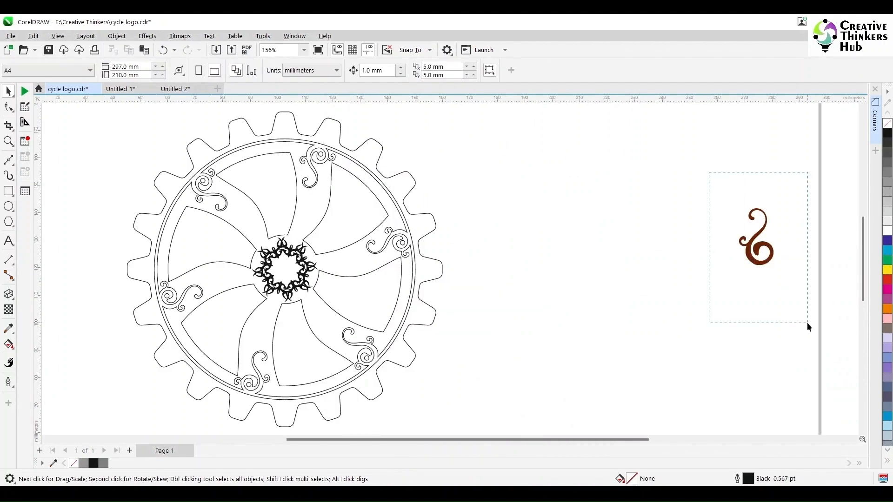
key(Delete)
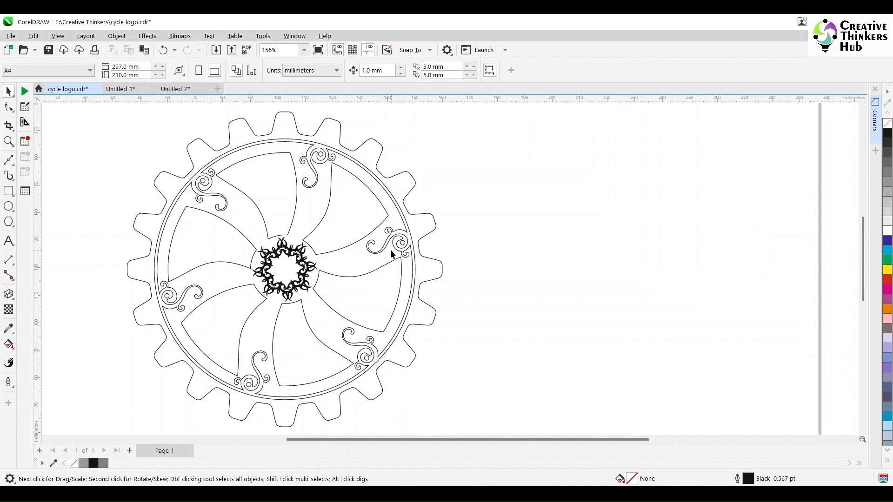
click(416, 230)
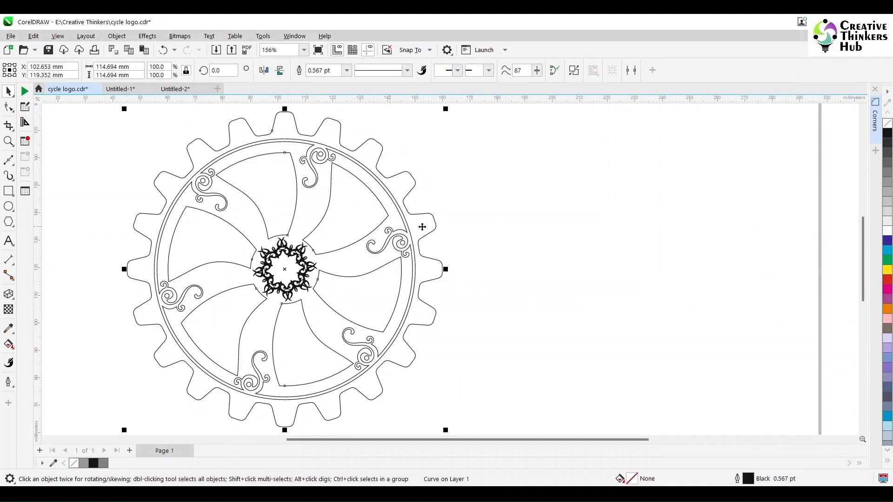
drag(421, 227, 774, 237)
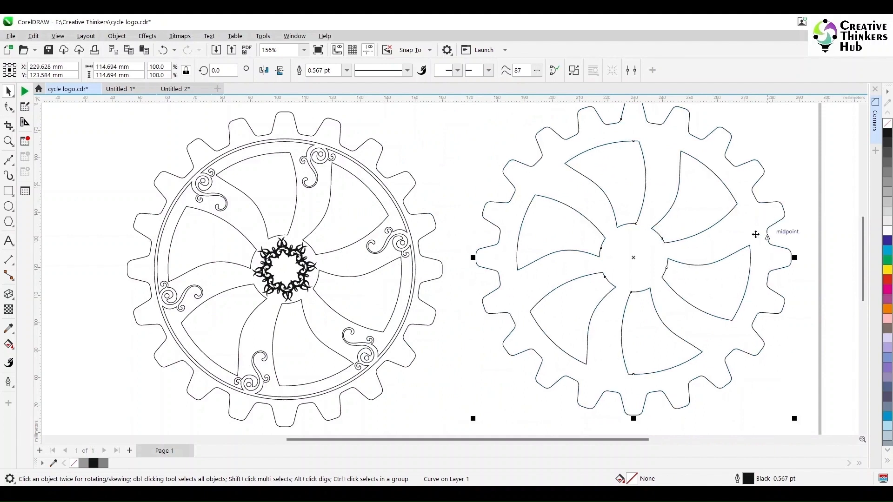
- Extrude the gear copy towards its upper right with the Extrude tool and fill it with 60% black
click(8, 294)
drag(748, 197, 778, 116)
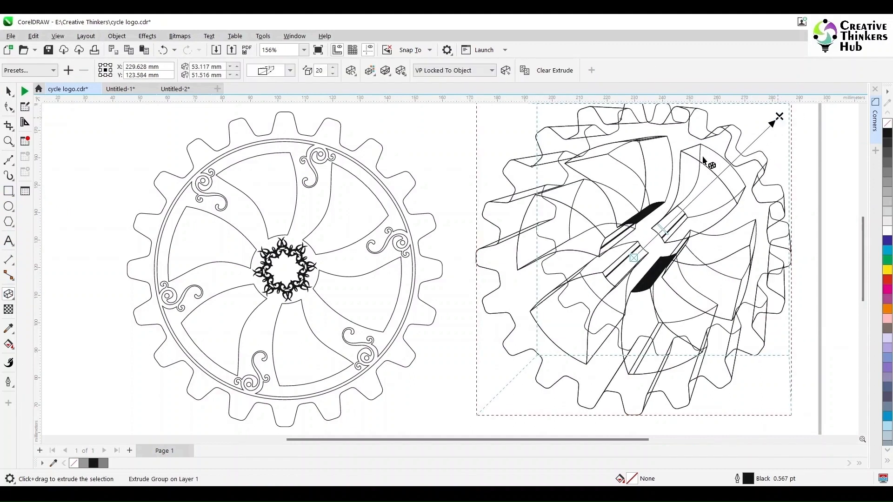
click(9, 92)
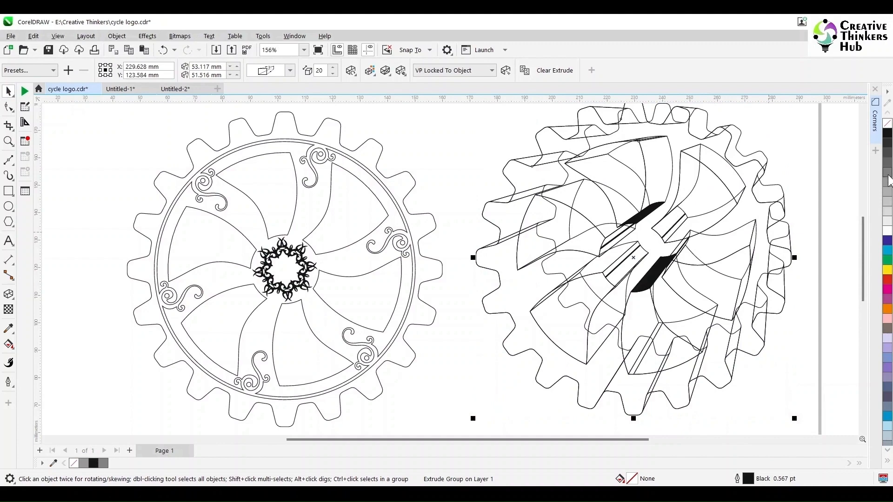
click(887, 179)
scroll(801, 183, down, 1)
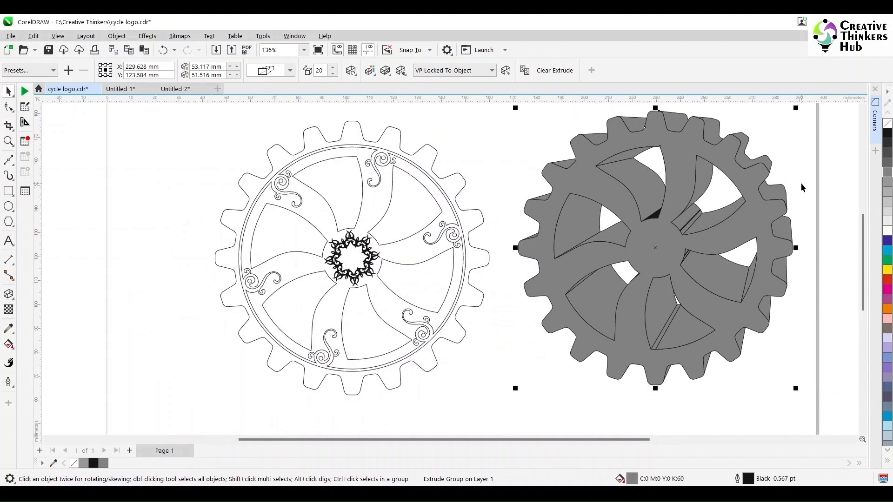
click(863, 110)
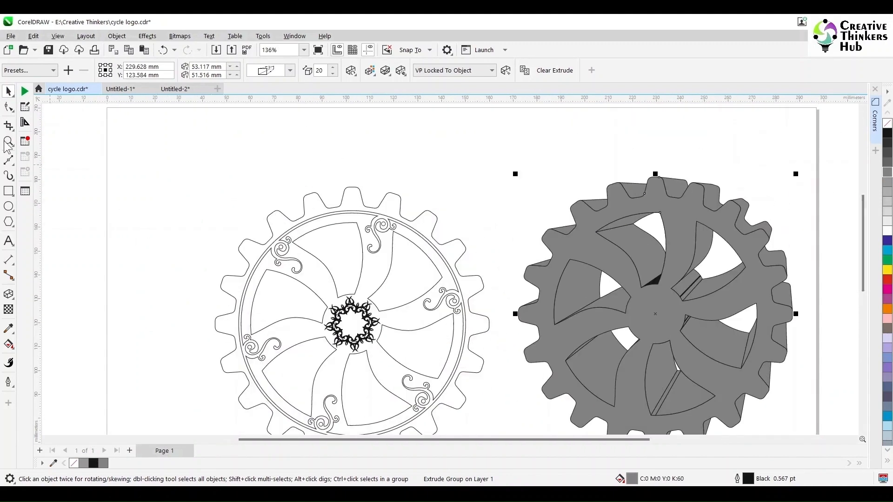
- Set the extrusion depth of the grey gear to 10
click(9, 107)
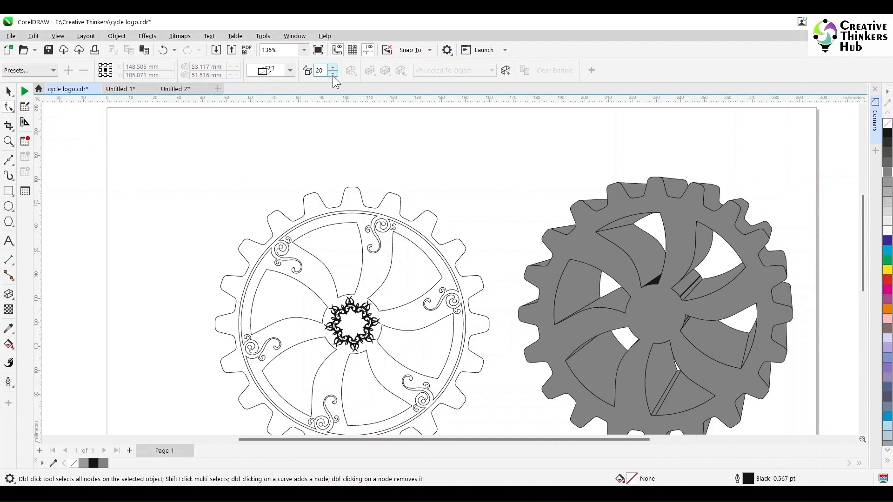
click(8, 91)
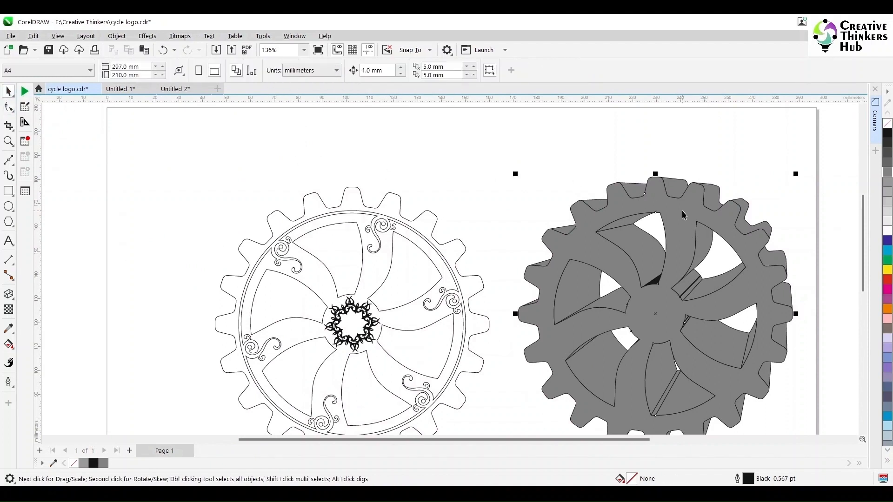
click(8, 294)
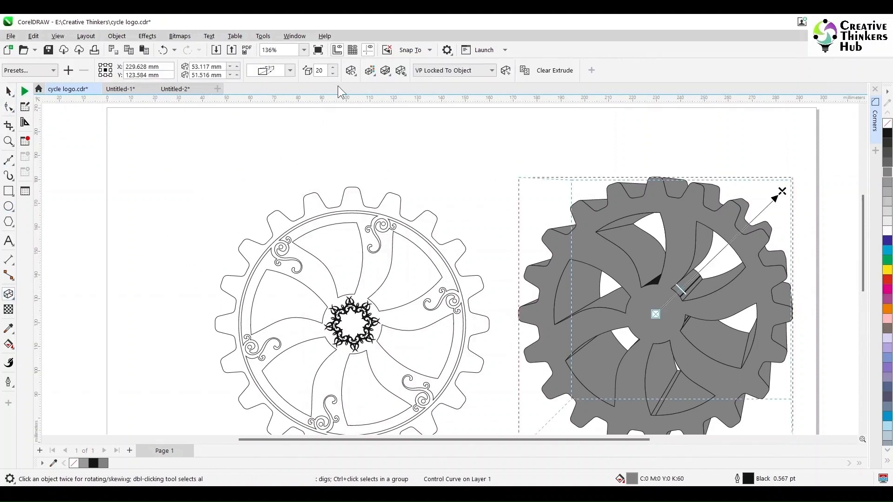
click(332, 74)
click(333, 74)
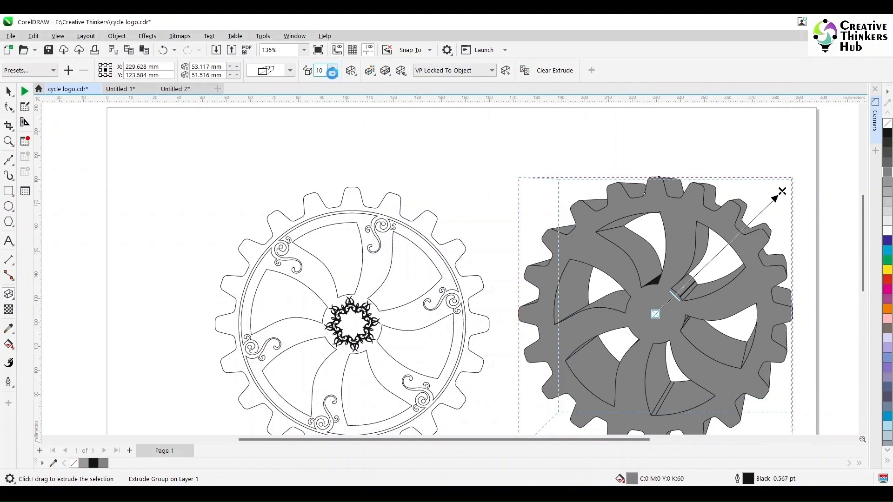
drag(862, 268, 863, 278)
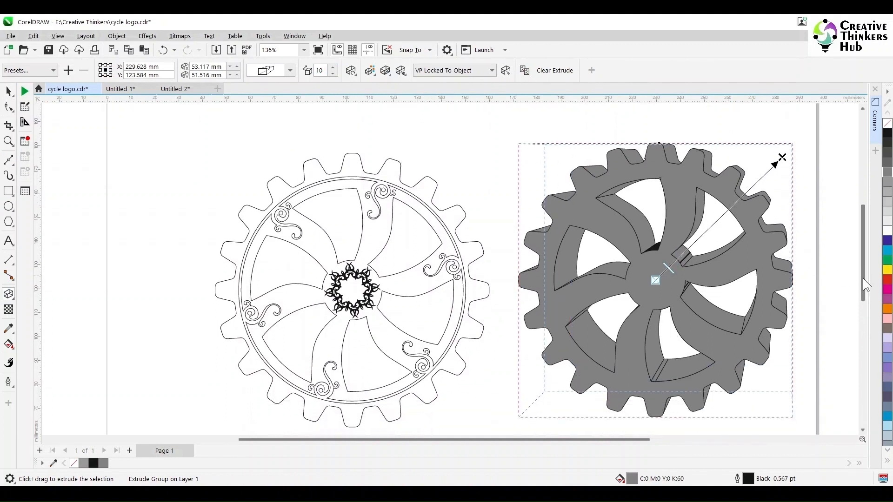
- Break the grey gear's extrude group apart
key(space)
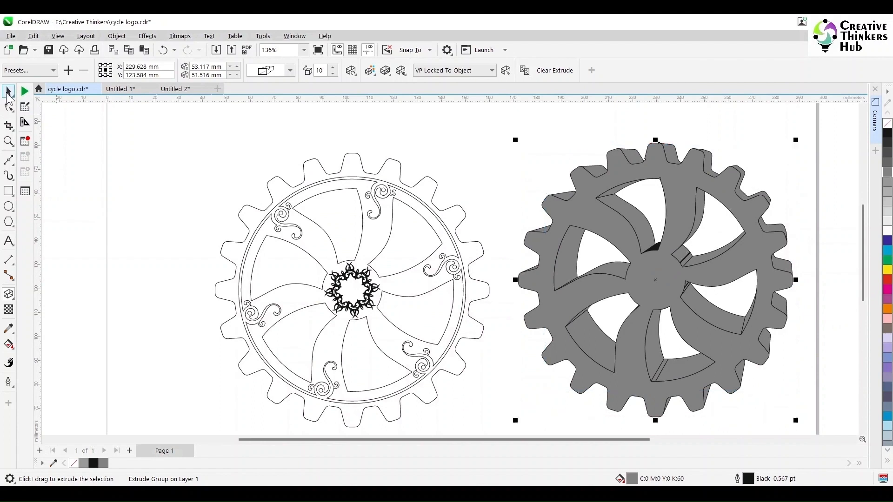
right_click(679, 171)
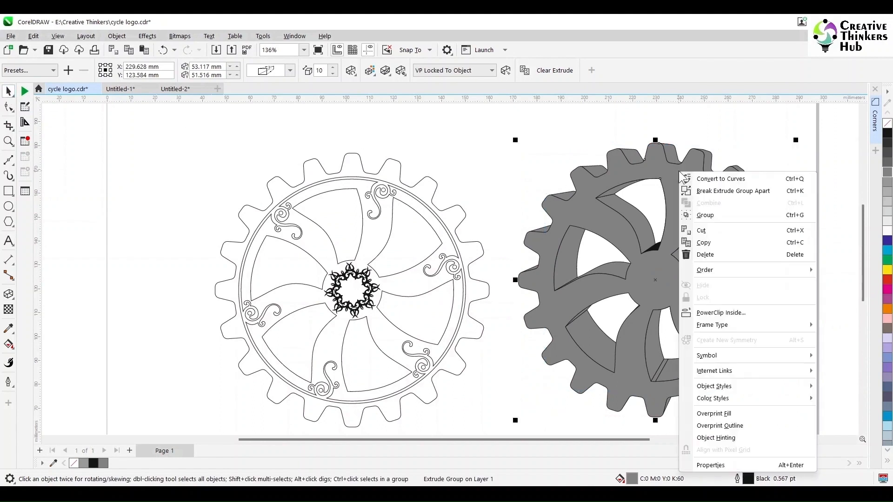
click(710, 191)
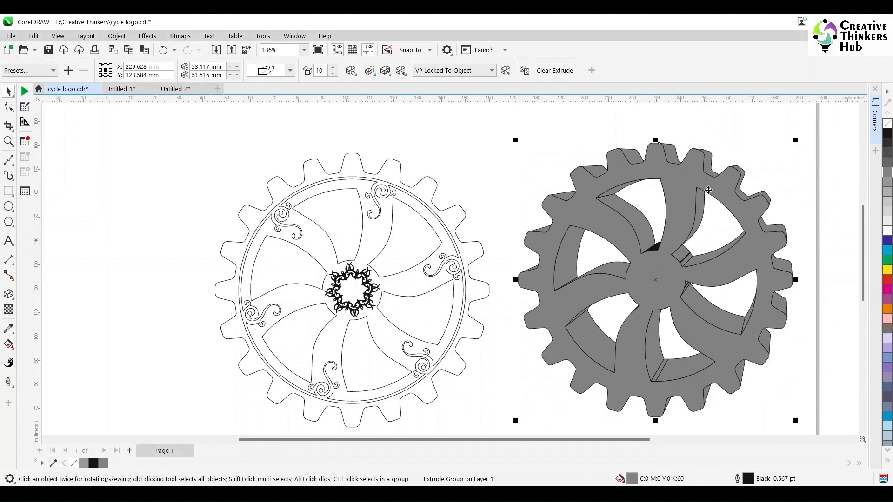
click(699, 126)
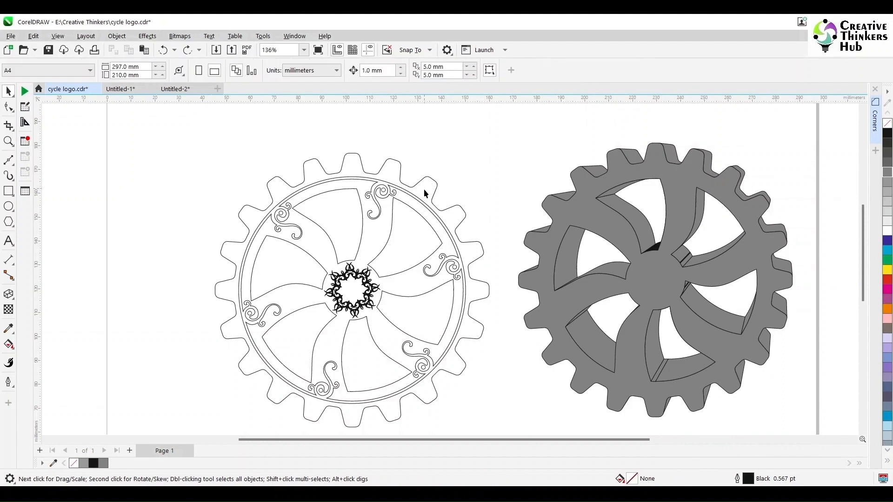
- Group the flat gear with its scroll ring and hub ornament, and fill the group with 20% black
click(423, 190)
click(181, 141)
drag(165, 138, 499, 406)
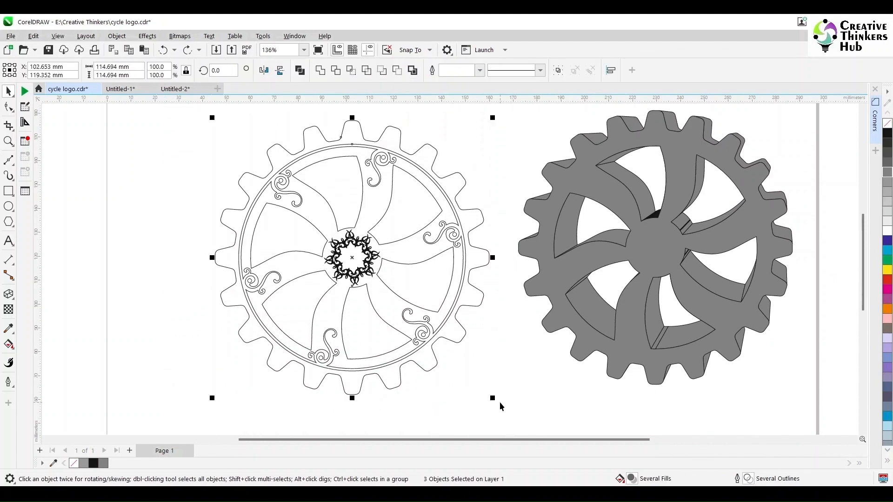
key(ctrl+g)
scroll(529, 382, down, 2)
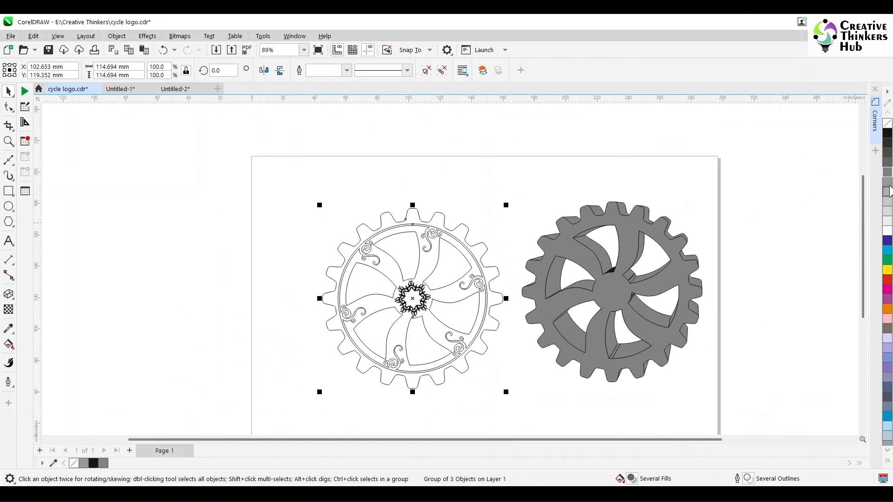
click(887, 212)
- Try to align the light grey gear group centrally on the front face of the extruded gear
shift+click(660, 231)
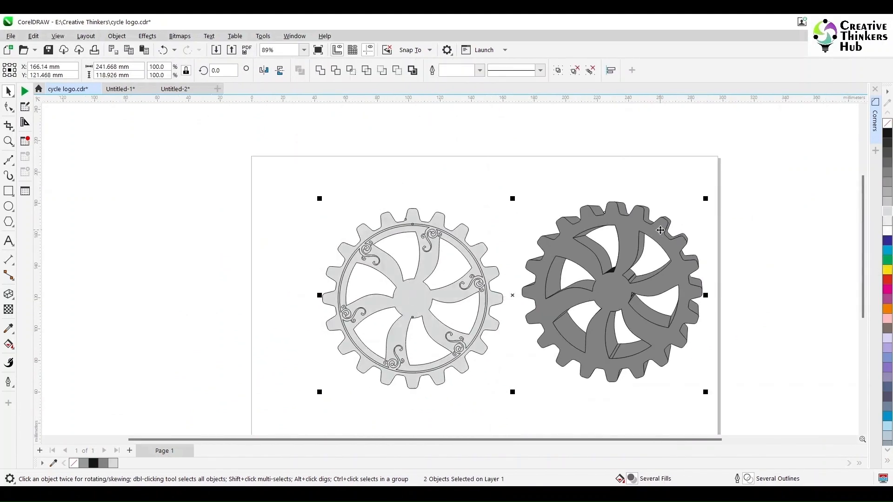
key(c)
key(e)
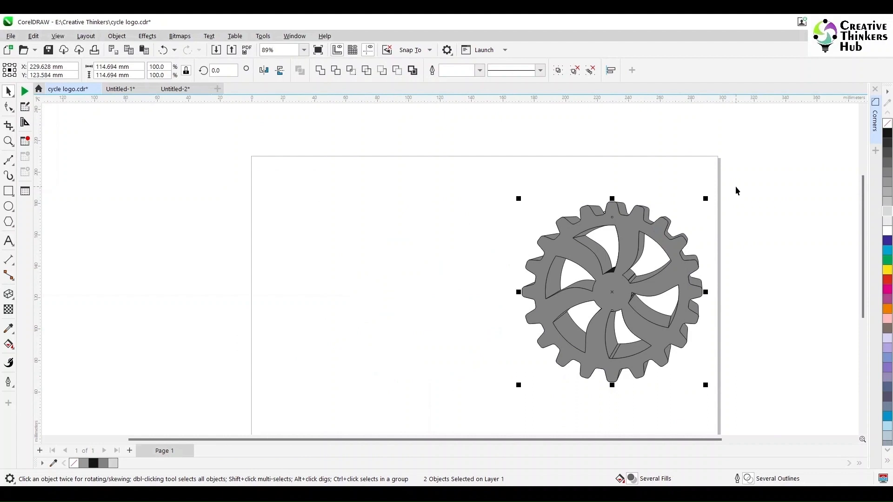
click(636, 219)
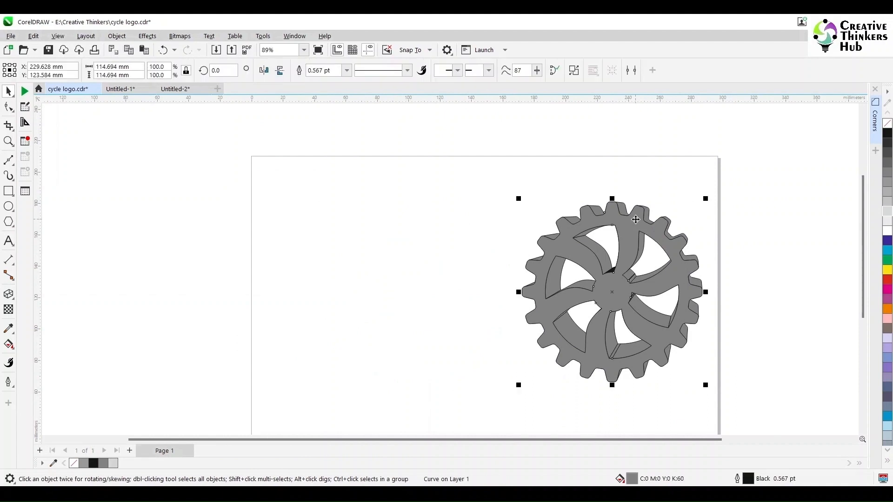
key(ctrl+z)
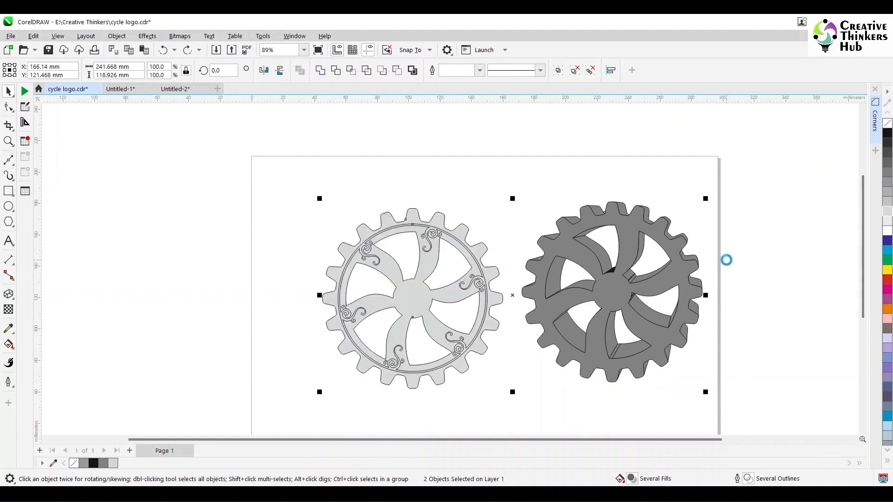
- Bring the light grey gear group to the front and align it centrally over the extruded gear
key(Escape)
click(465, 240)
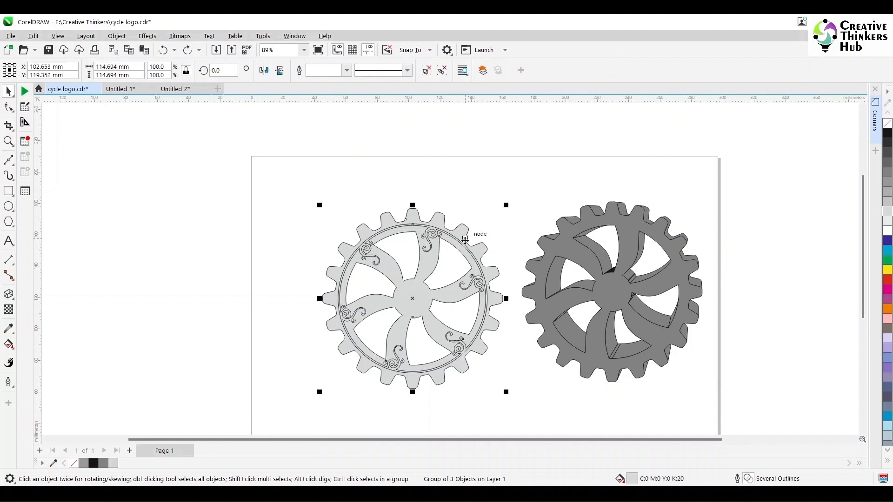
key(shift+Page_Up)
shift+click(620, 216)
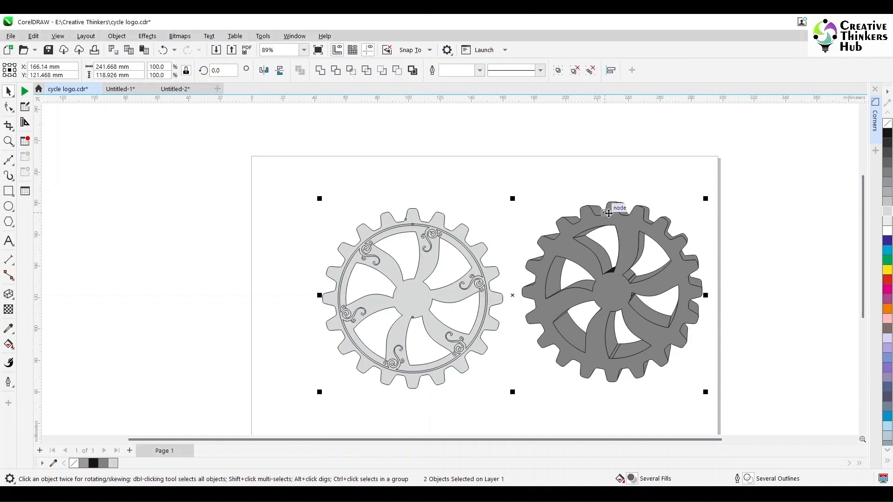
key(c)
key(e)
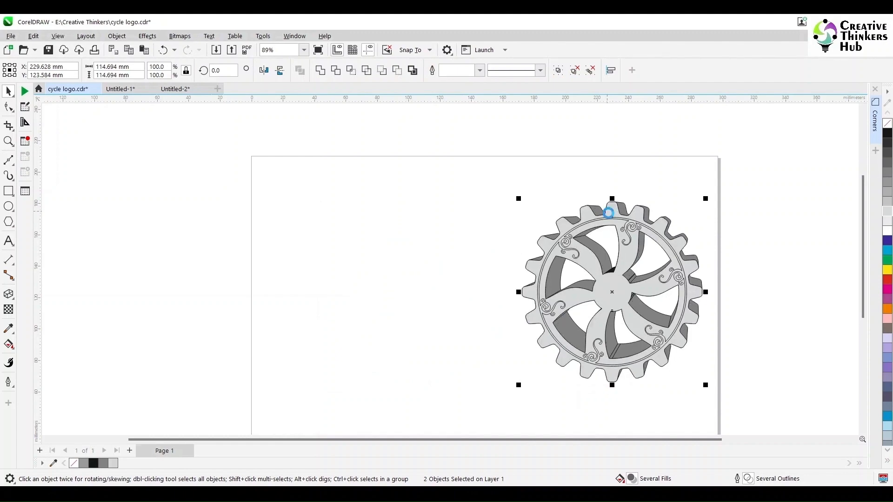
click(741, 192)
- Nudge the light grey gear group down 1 mm from the extruded gear's front face
click(616, 213)
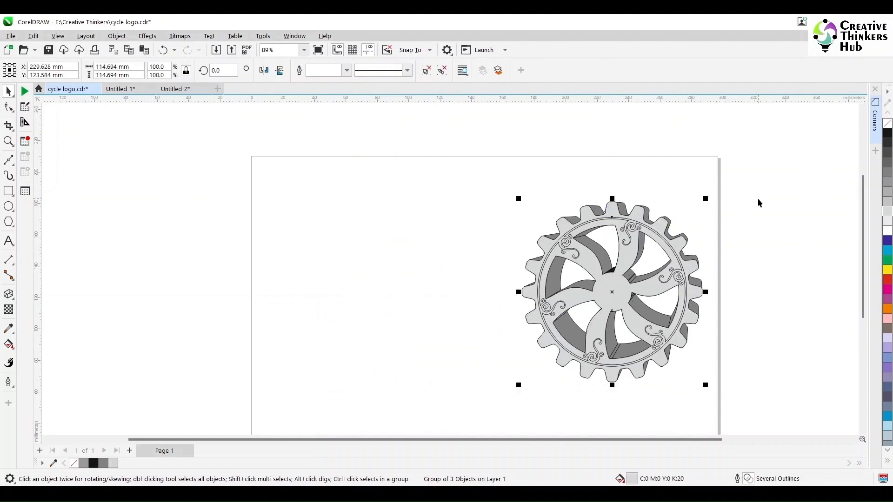
scroll(595, 201, up, 1)
scroll(595, 198, up, 3)
- Fill the extruded gear's front face curve with white
click(595, 193)
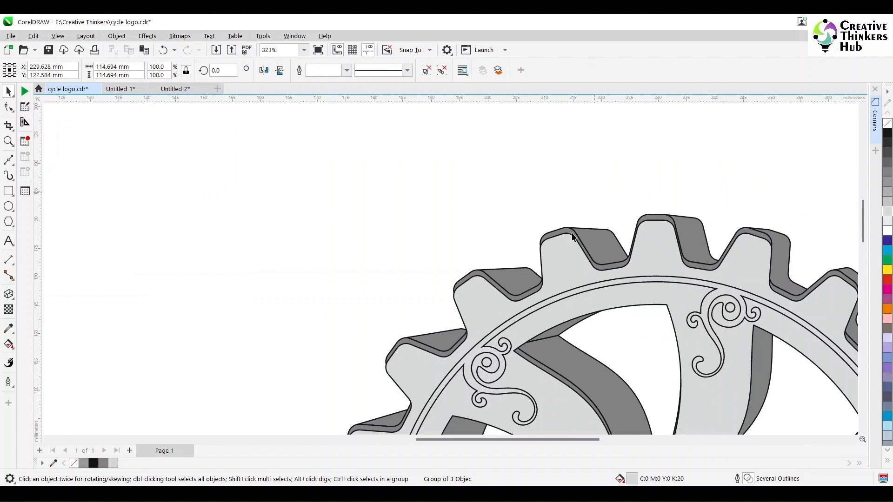
click(562, 230)
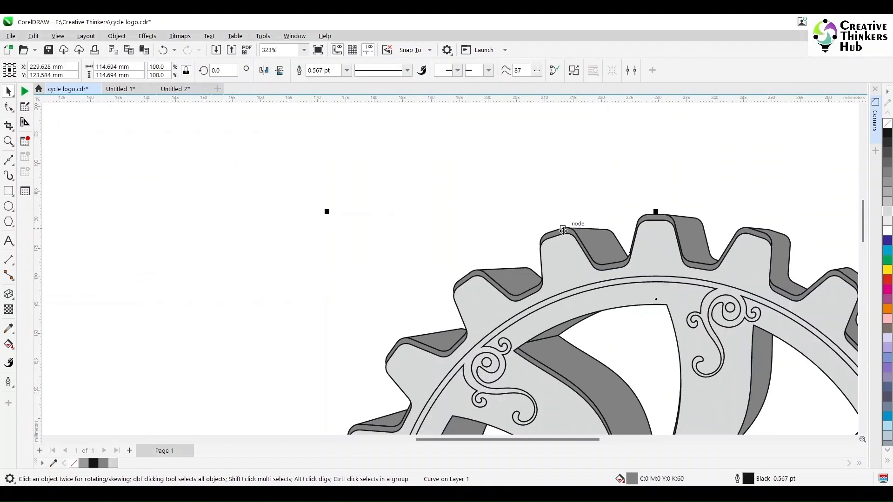
click(887, 230)
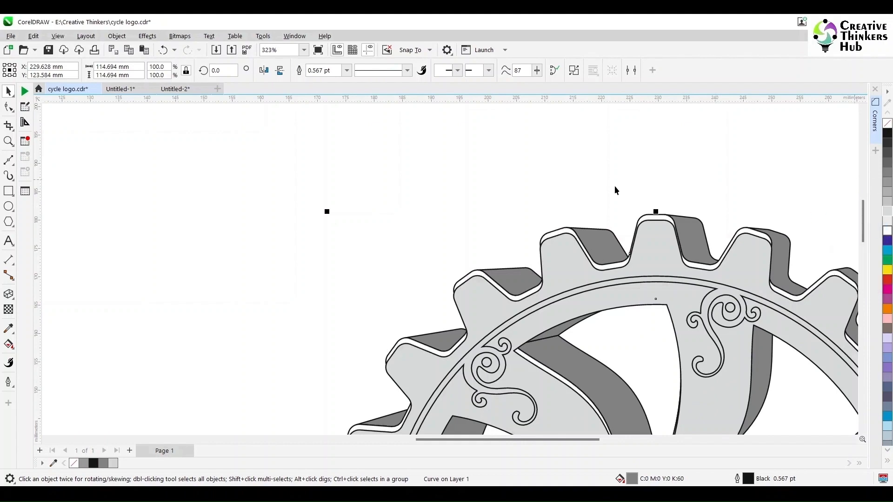
- Nudge the light grey gear group to X 228.628 mm, Y 123.084 mm so a white edge borders its teeth
scroll(607, 184, down, 5)
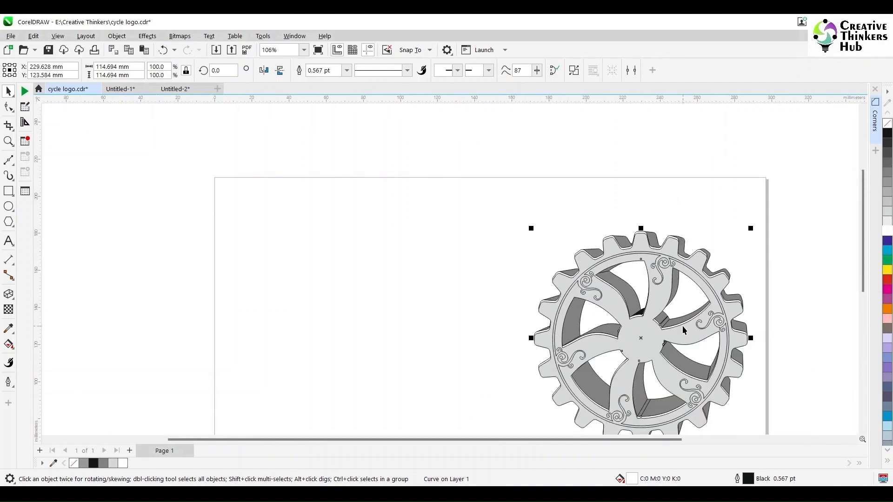
scroll(684, 330, up, 4)
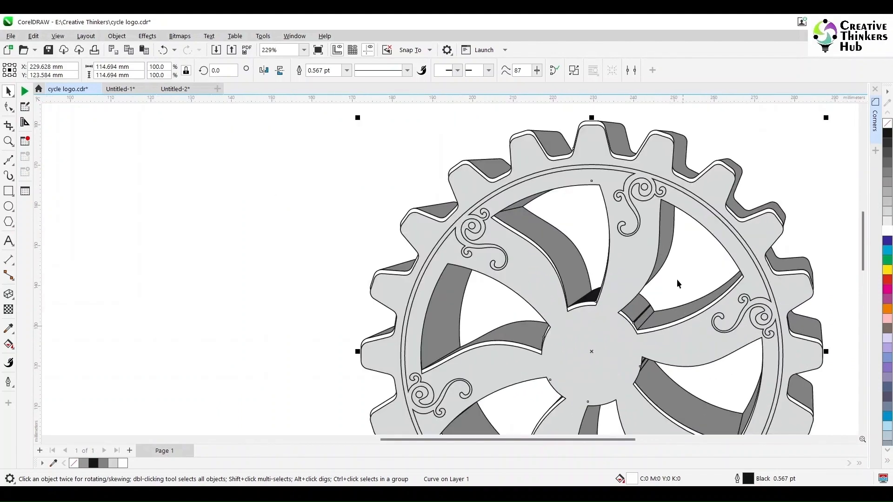
click(725, 133)
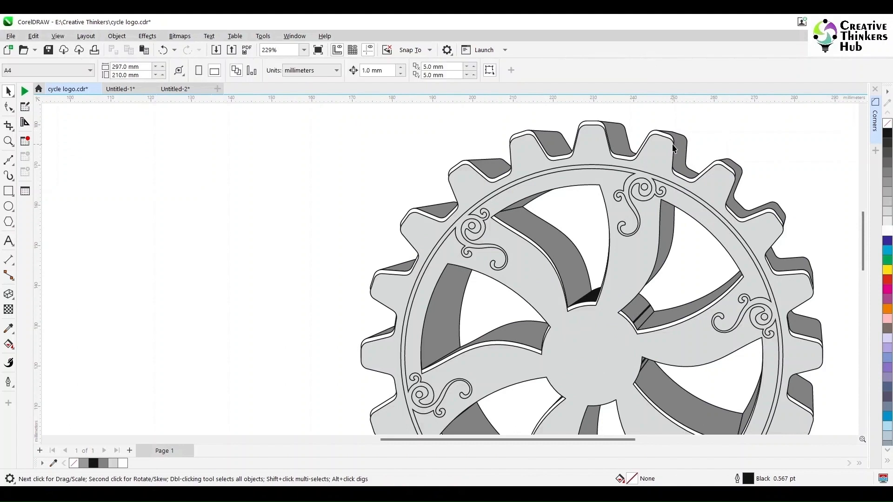
click(648, 153)
key(Left)
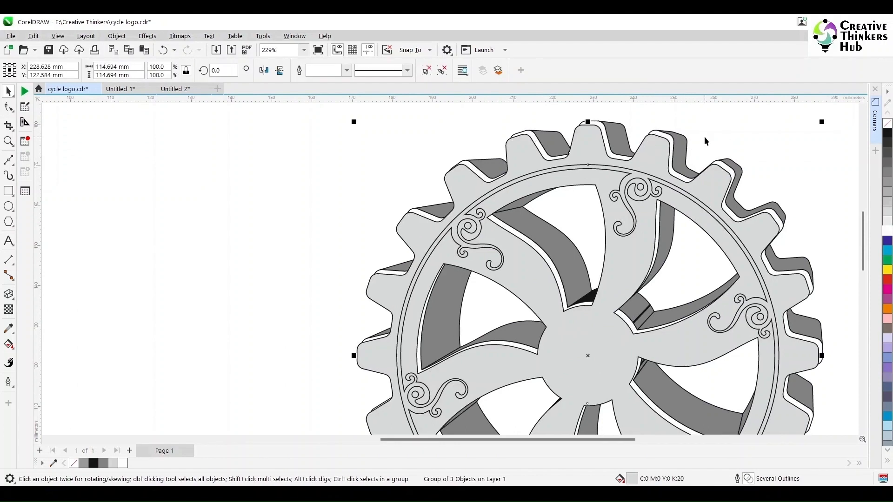
key(Up)
key(Right)
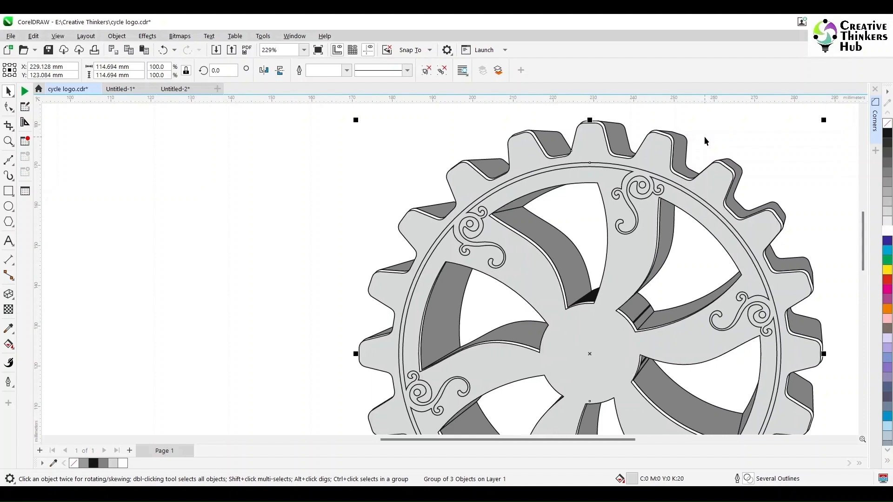
key(Left)
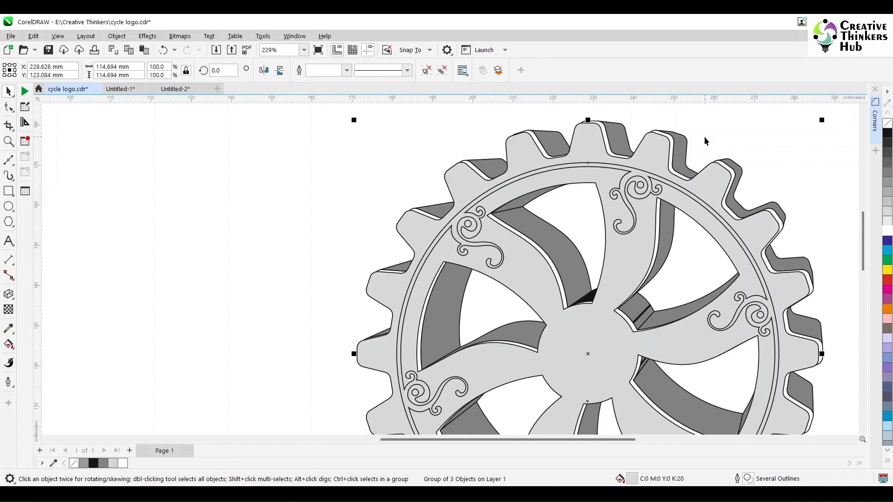
- Deselect the gear group and save the cycle logo file
click(705, 138)
scroll(664, 264, down, 2)
key(ctrl+s)
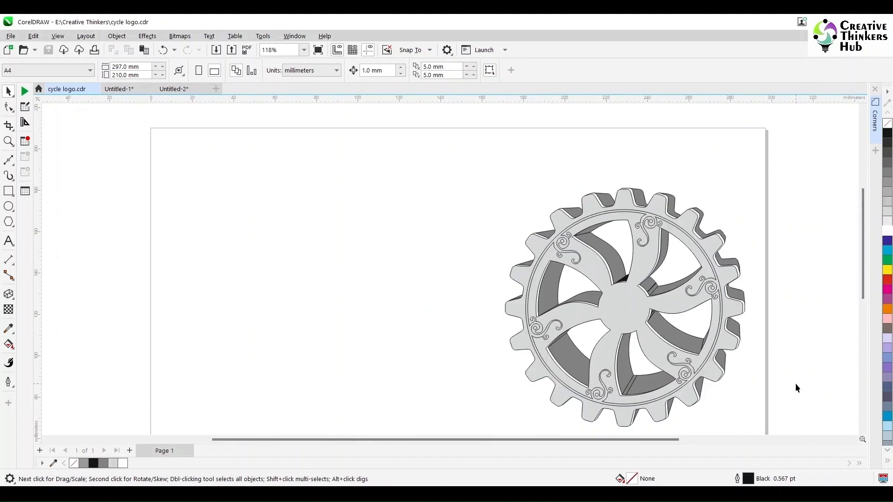
- Ungroup the light grey gear group into its separate gear, scroll ring and hub parts
click(690, 223)
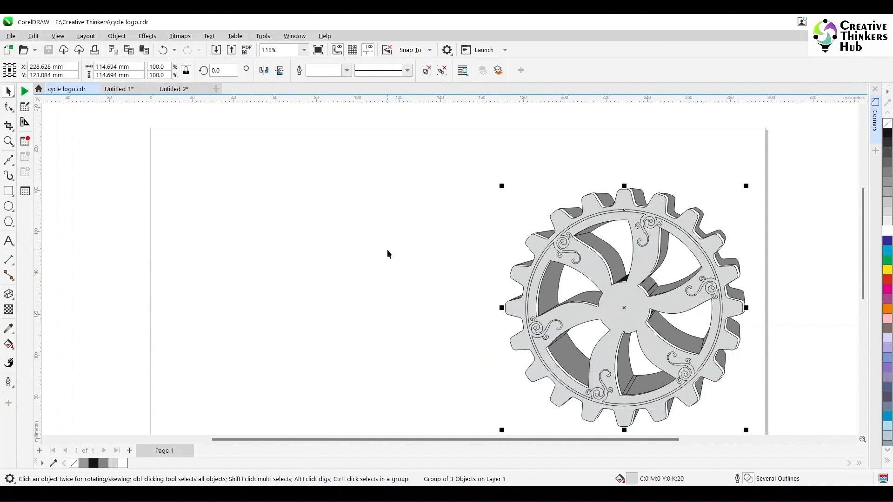
click(387, 252)
click(659, 224)
click(427, 70)
click(424, 193)
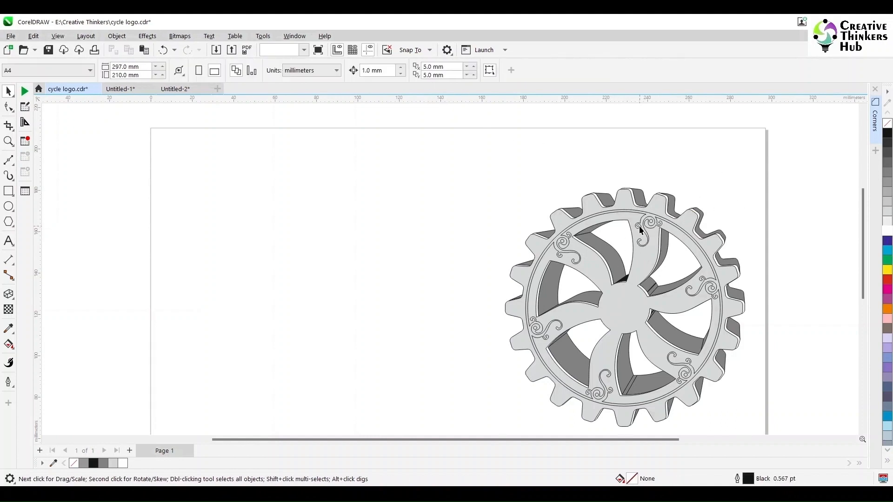
- Fill the scroll ring with white and remove its outline
click(640, 229)
click(886, 231)
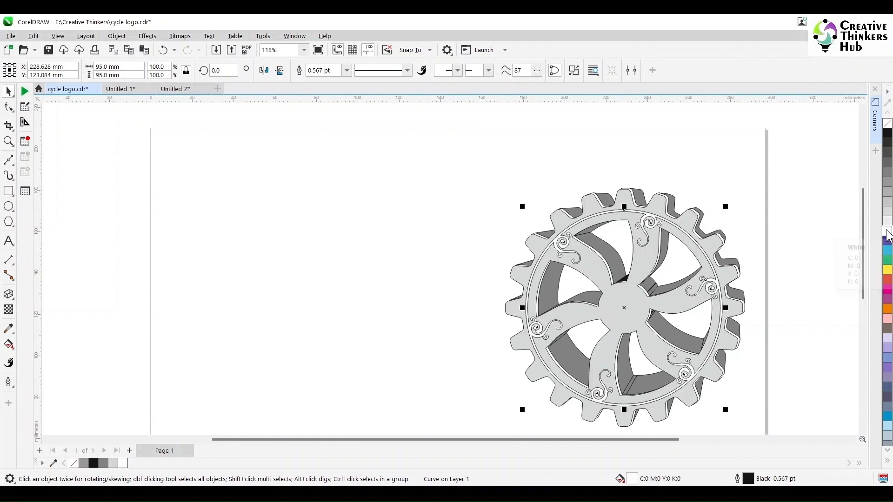
right_click(886, 123)
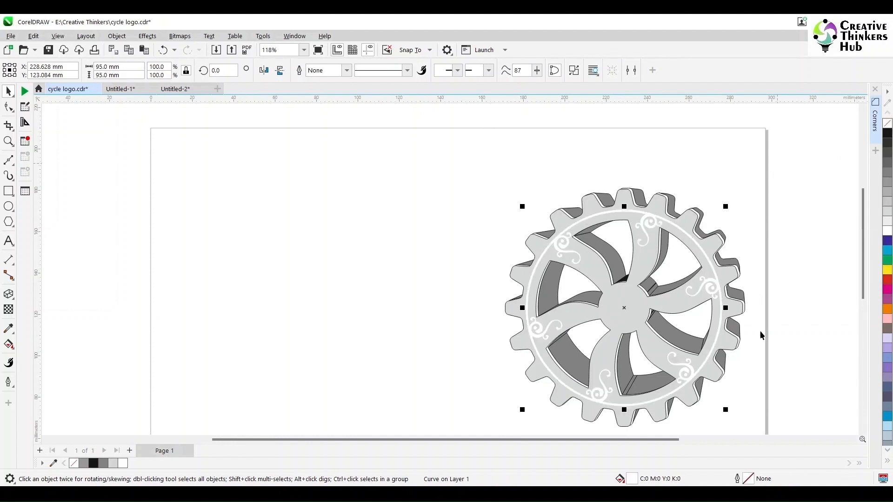
- Apply a linear fountain fill to the scroll ring with the Interactive Fill tool
drag(624, 439, 685, 439)
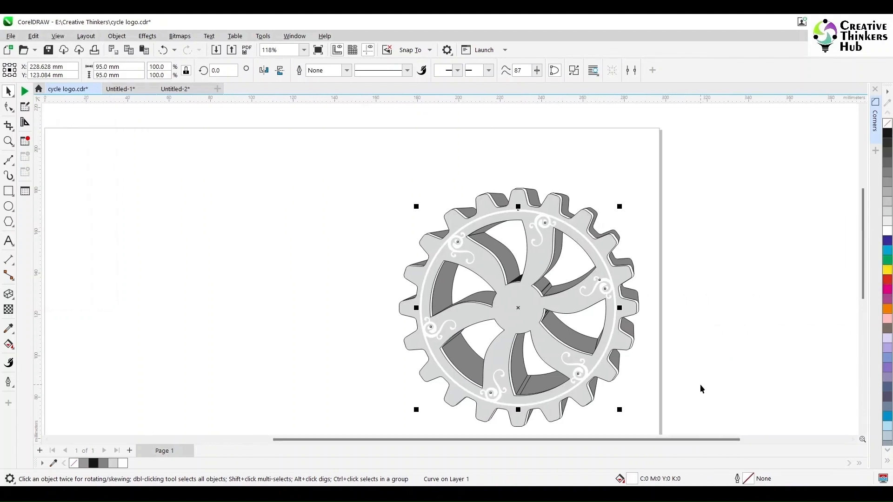
scroll(700, 386, up, 2)
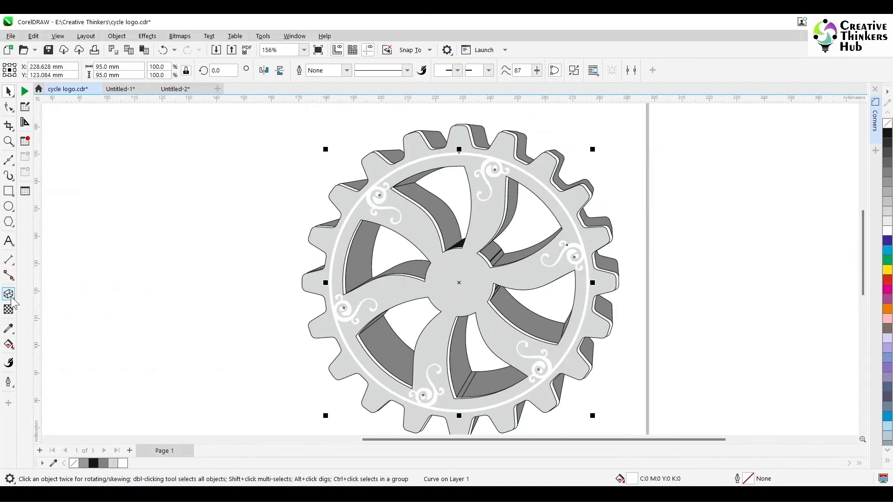
click(10, 344)
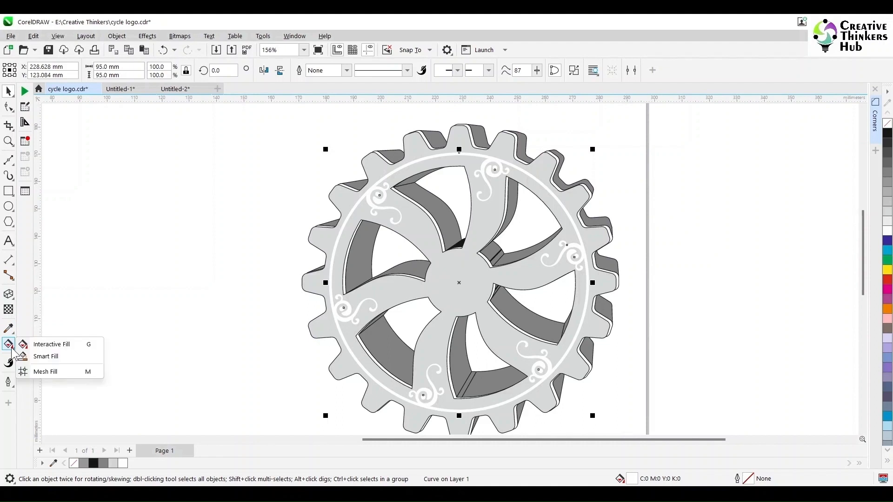
click(51, 344)
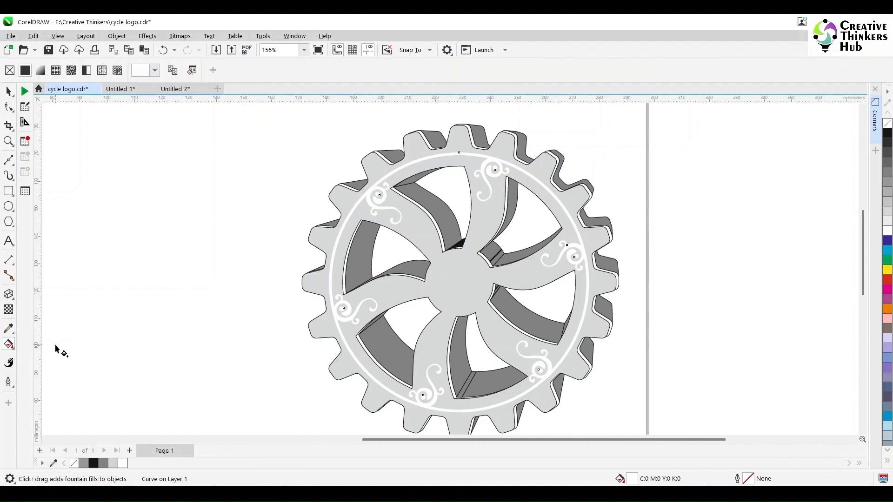
click(40, 71)
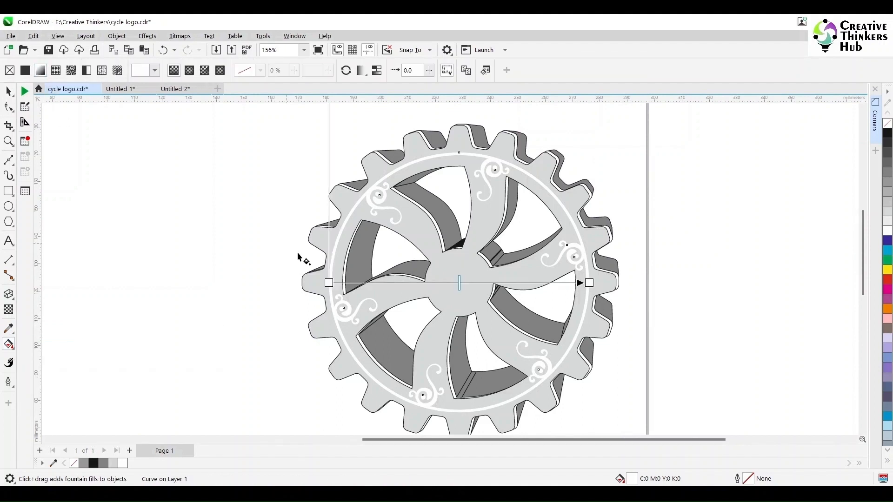
- Set the end colour of the scroll ring's fountain fill to C 30, M 43, Y 34, K 15
click(588, 283)
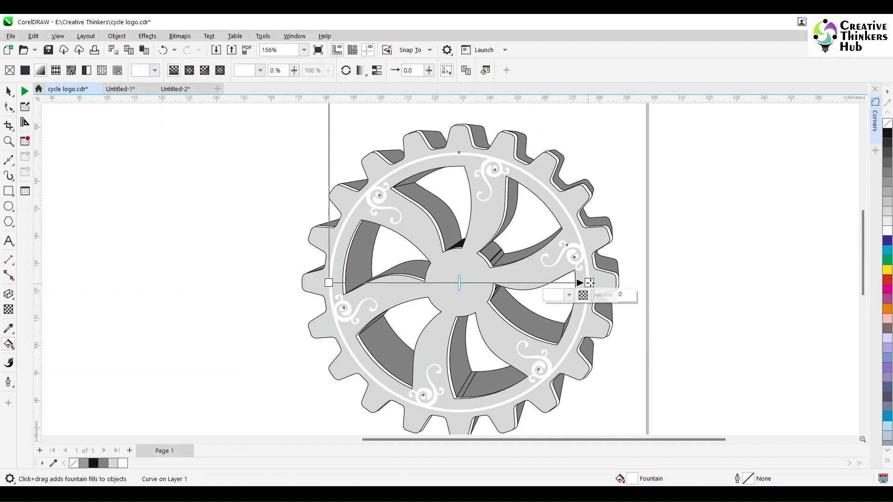
click(569, 295)
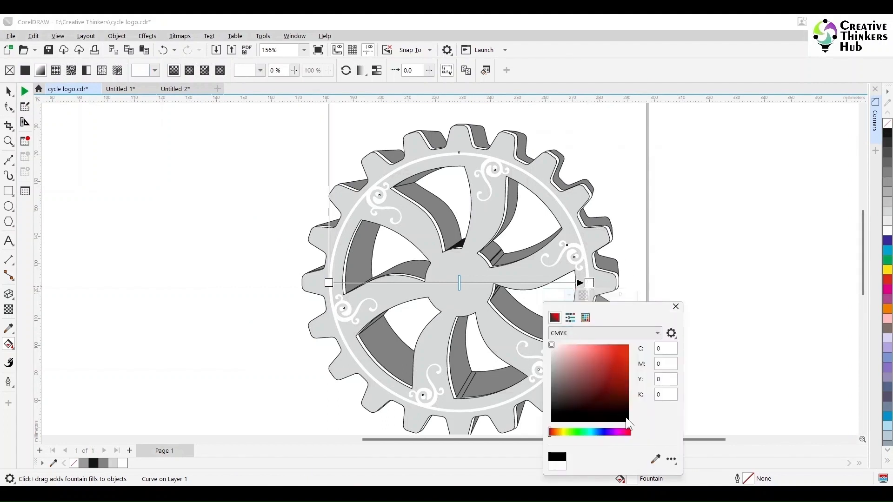
mouse_move(626, 417)
mouse_down()
mouse_move(585, 420)
mouse_move(565, 370)
mouse_up()
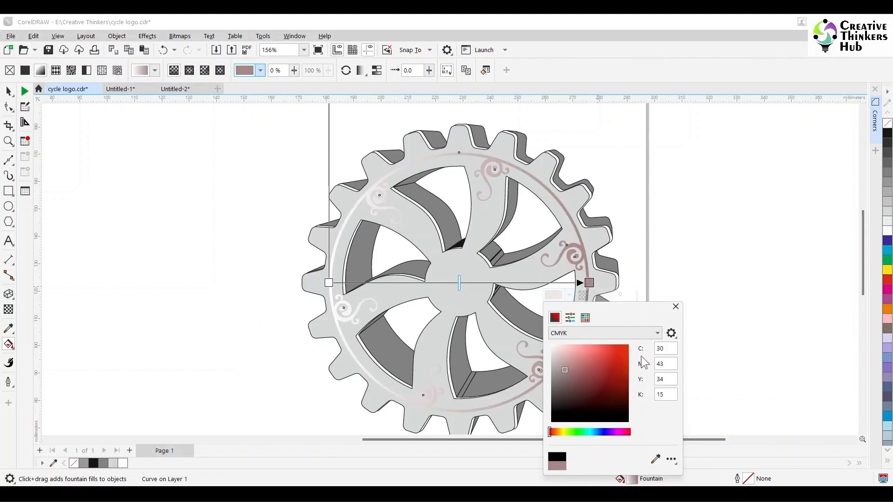
- Edit the scroll ring's fountain fill and set the end colour's cyan, magenta and yellow to 0 for a neutral grey
click(633, 482)
double_click(633, 480)
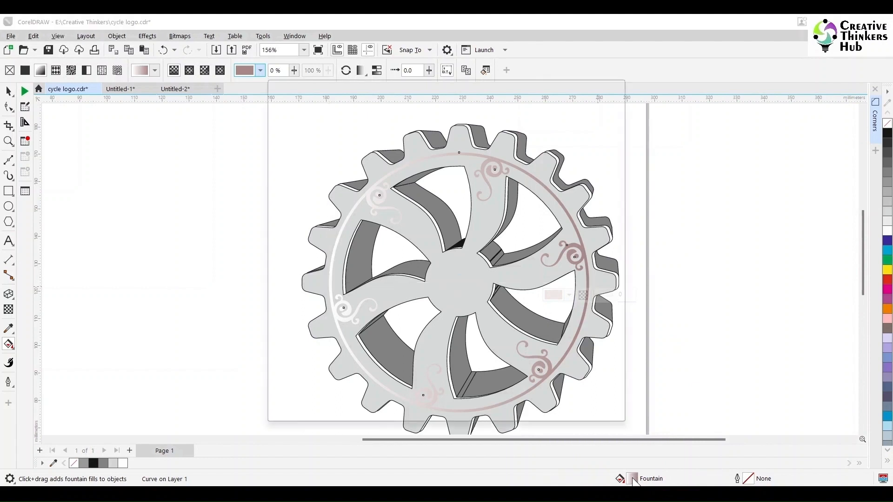
click(418, 295)
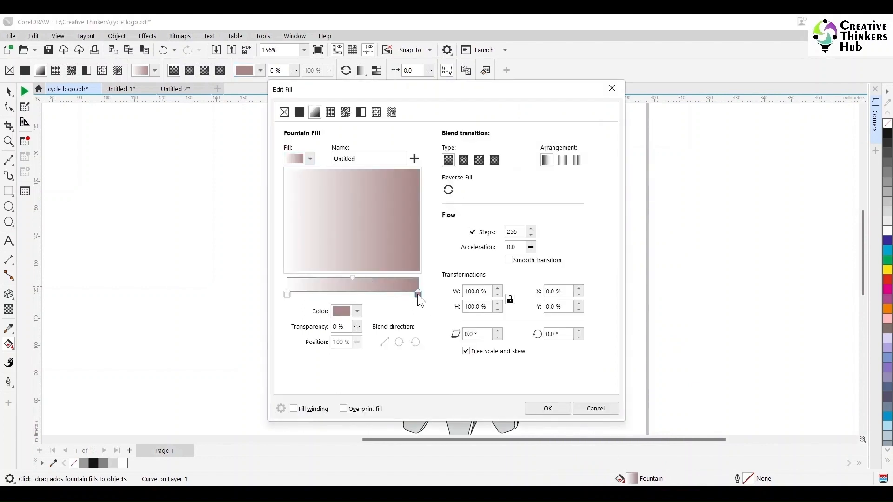
click(357, 312)
drag(451, 178, 420, 180)
text(0)
key(Tab)
text(0)
key(Tab)
text(0)
key(Tab)
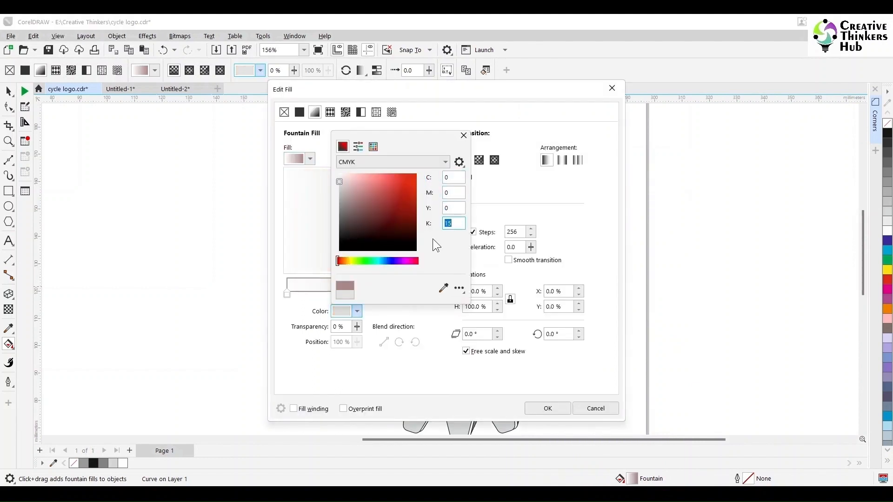
key(Return)
- Add a colour stop at 20% in the fountain fill and set it to 30% black
double_click(312, 290)
click(356, 311)
text(30)
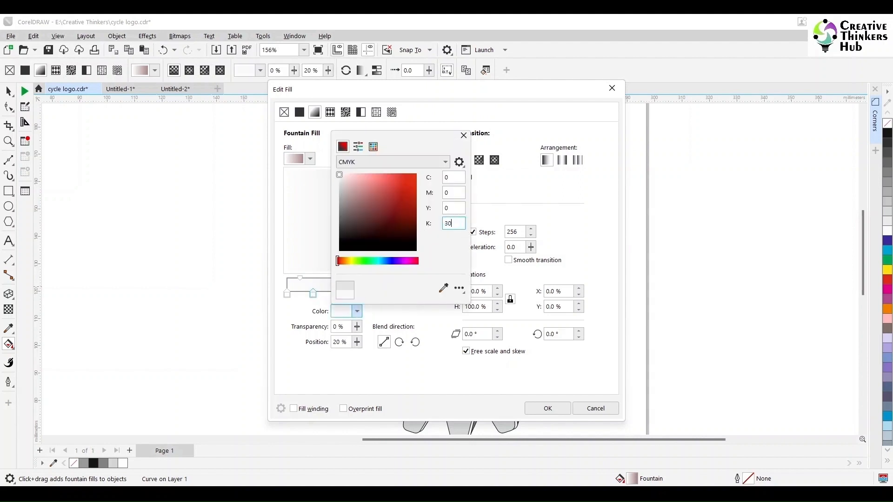
key(Return)
- Add a very light grey colour stop at 46% in the fountain fill
double_click(347, 291)
click(356, 311)
double_click(453, 223)
text(0)
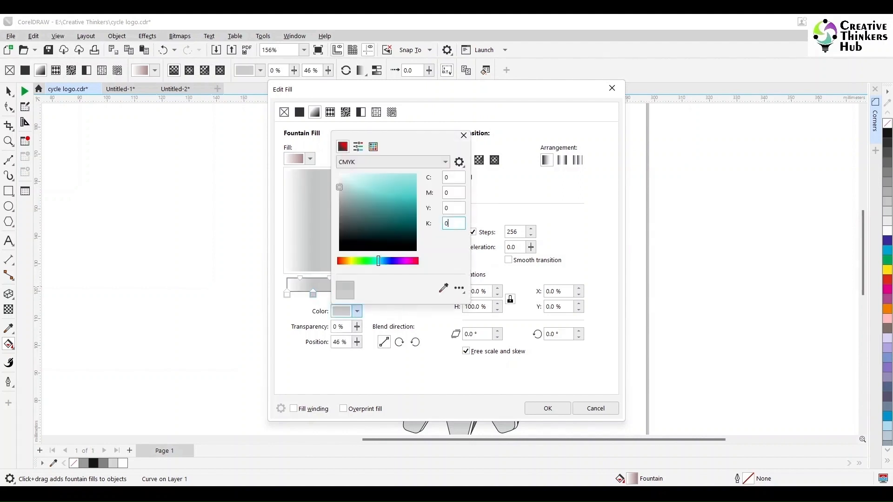
text(15)
key(Return)
- Add a 40% black colour stop to the fountain fill and place it at 72%
double_click(373, 290)
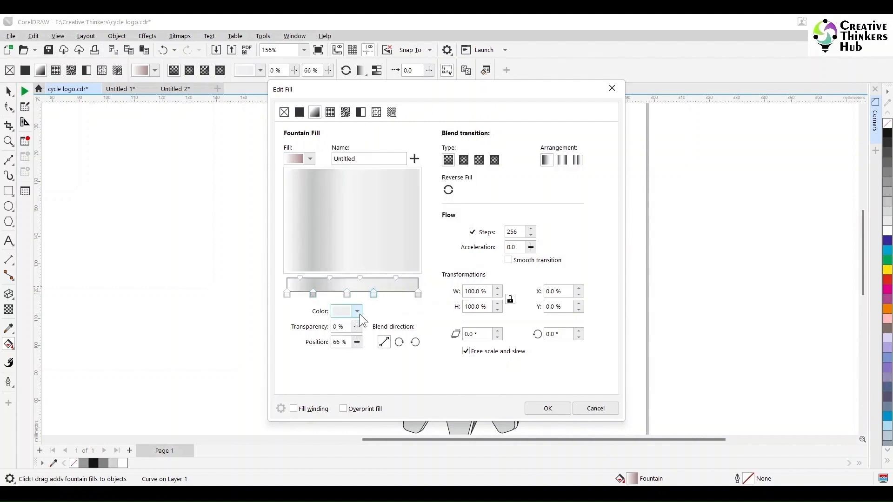
click(356, 311)
text(40)
key(Return)
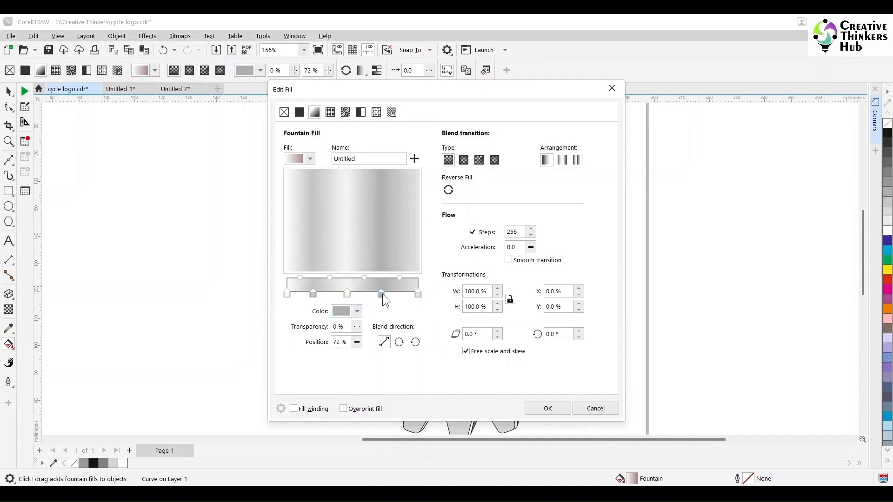
- Add a colour stop at 87% in the fountain fill and set it to 50% black
double_click(396, 293)
drag(400, 293, 406, 295)
click(357, 311)
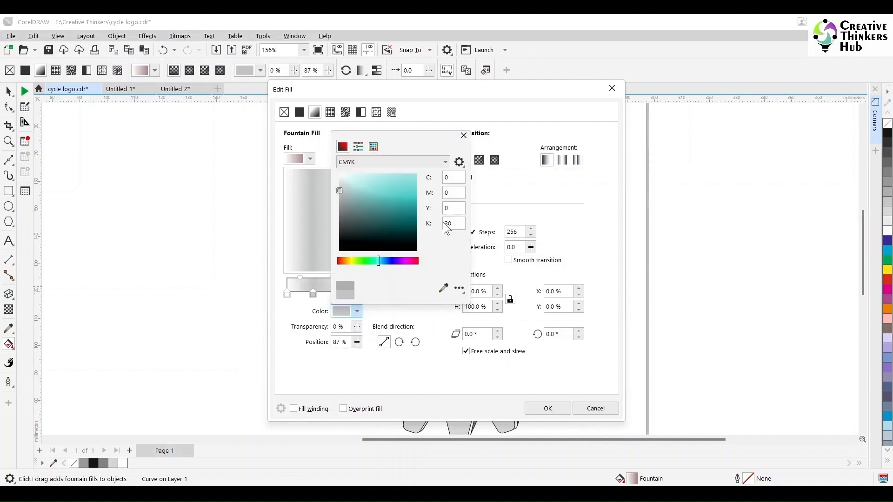
text(50)
key(Return)
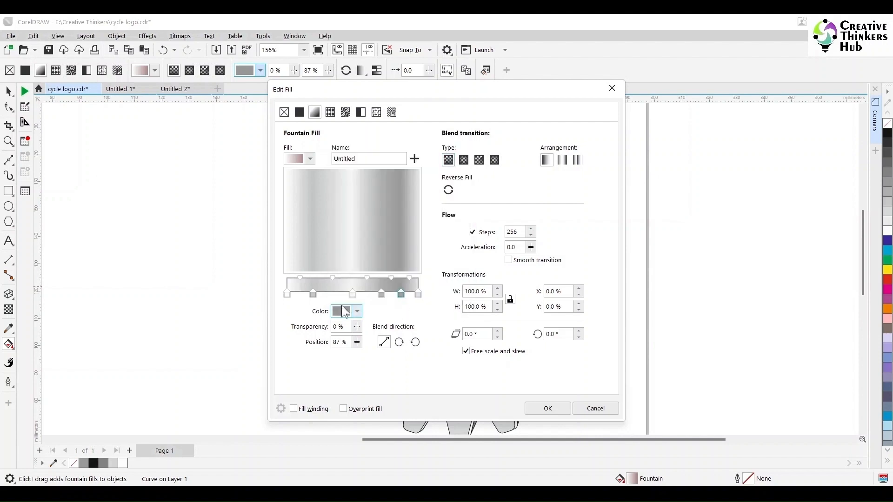
- Reposition the two dark grey colour stops of the fountain fill, the 72% one to 70% and the 87% one to 85%
click(381, 294)
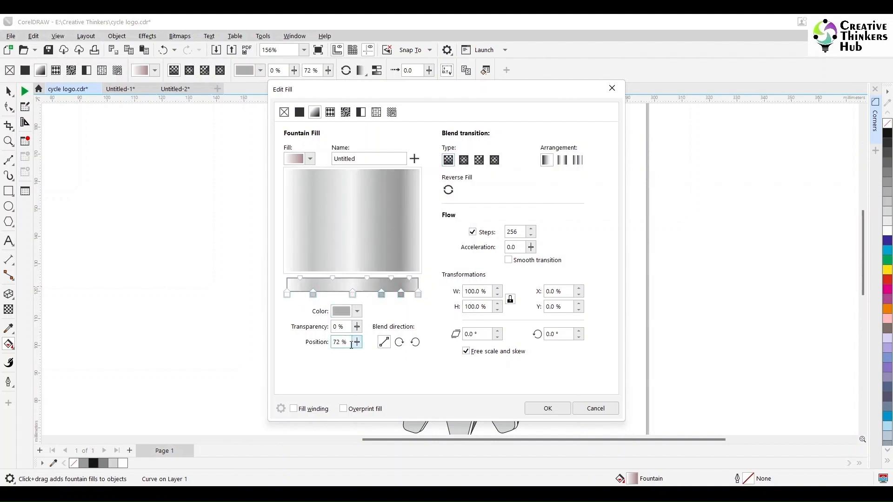
text(70)
key(Return)
click(401, 295)
drag(348, 342, 317, 347)
text(85)
key(Return)
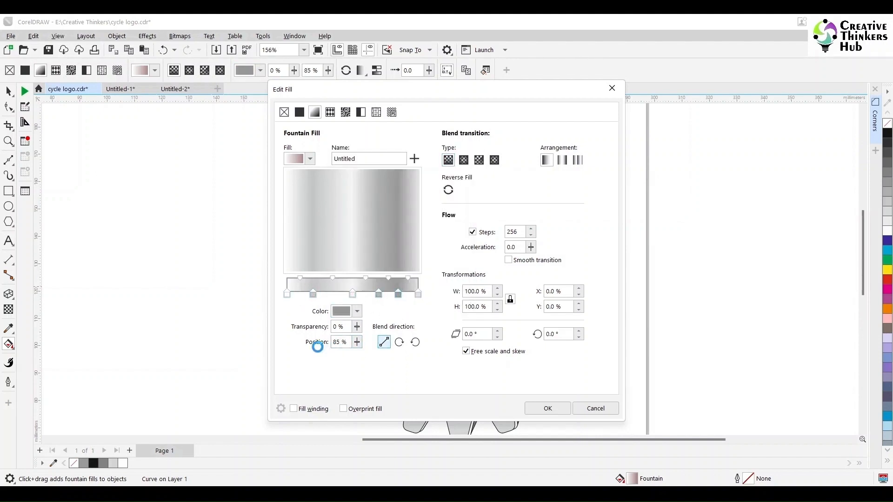
- Uncover the gear behind the fill settings and recolour the gradient's starting stop at 0% to a medium-dark grey
drag(442, 91, 781, 104)
click(625, 306)
click(695, 323)
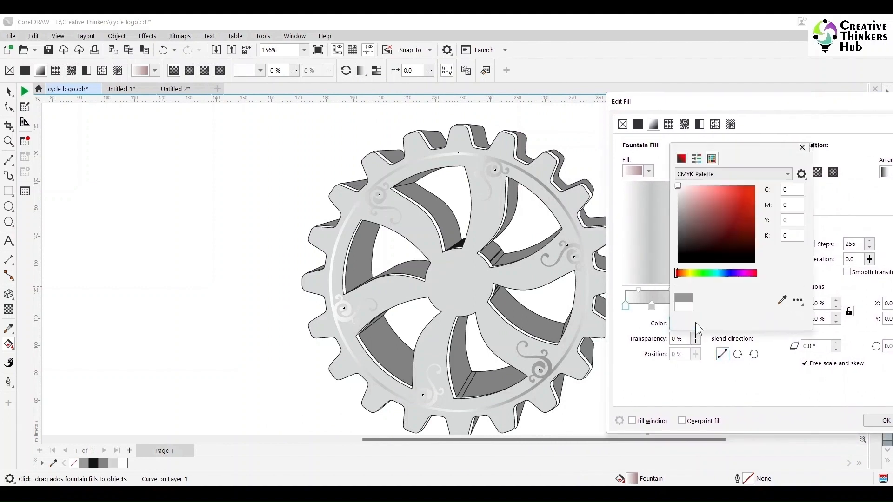
click(749, 189)
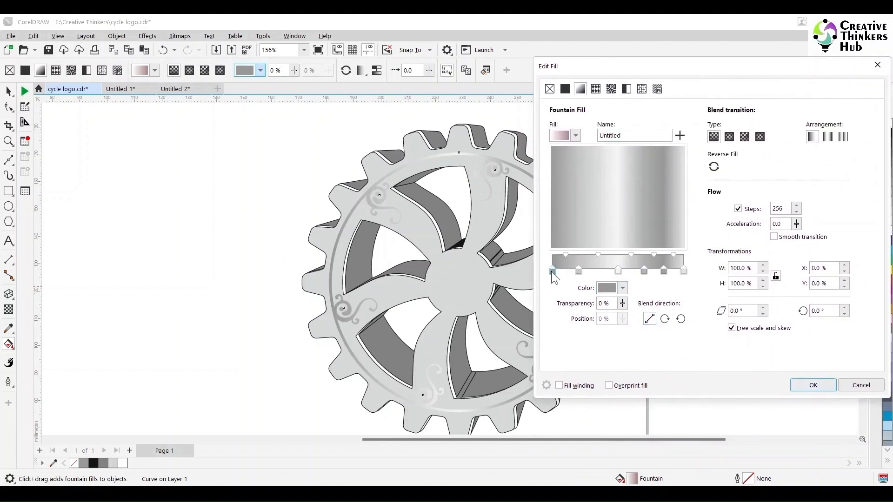
click(623, 288)
click(622, 288)
click(622, 288)
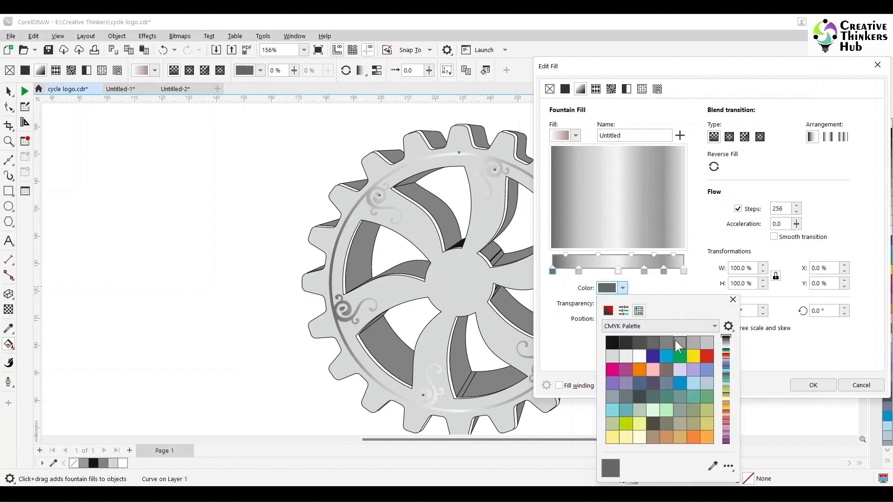
click(676, 342)
click(622, 288)
click(691, 342)
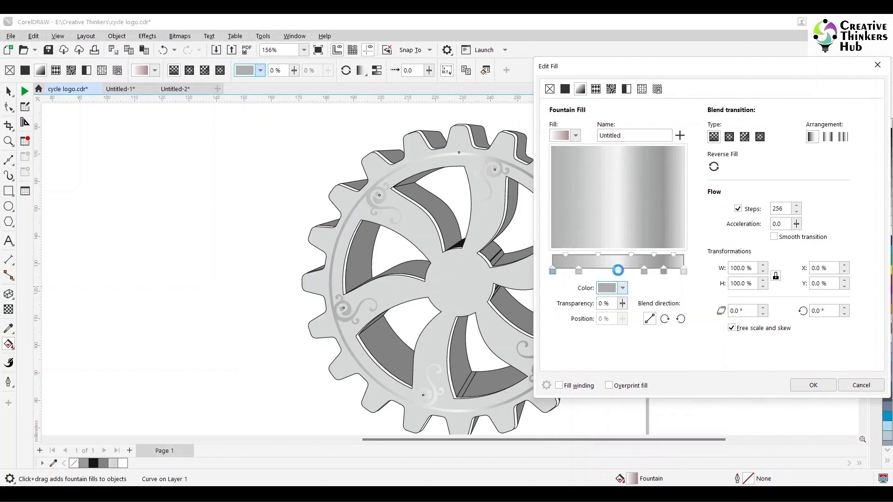
click(623, 288)
- Set the fountain fill's 20% colour stop to 40% black from the CMYK palette
click(578, 270)
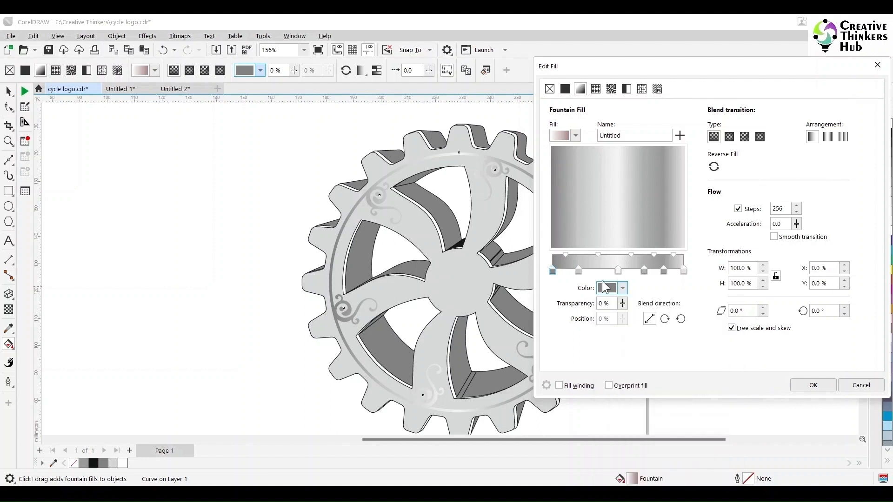
click(622, 288)
click(623, 287)
click(623, 287)
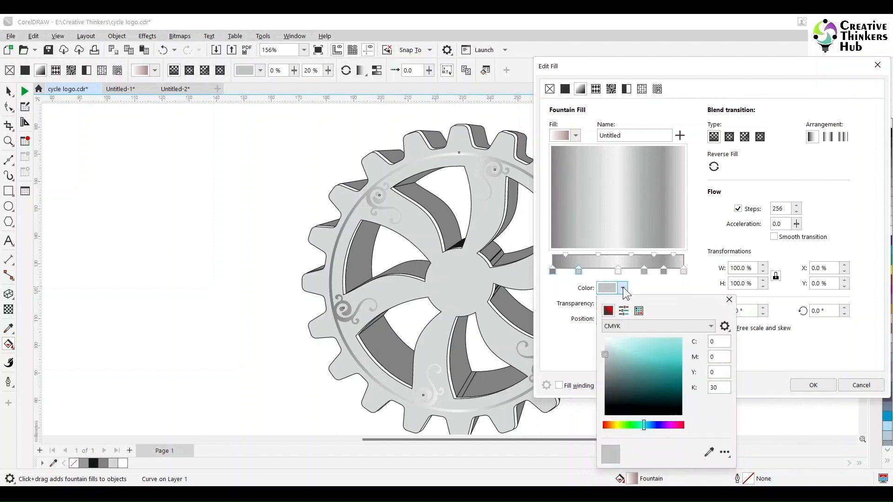
click(624, 311)
click(638, 311)
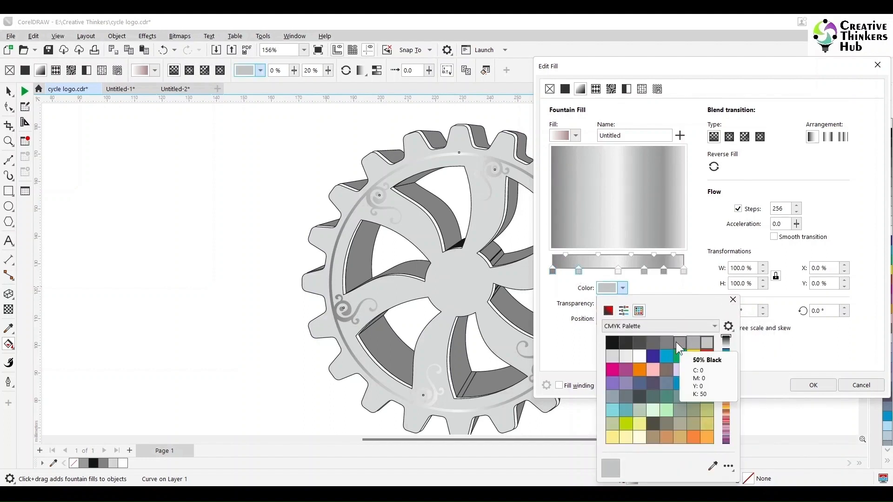
click(691, 343)
- Recolour the fountain fill's middle stop at 50% to a light grey from the CMYK palette
click(618, 273)
click(618, 272)
click(623, 287)
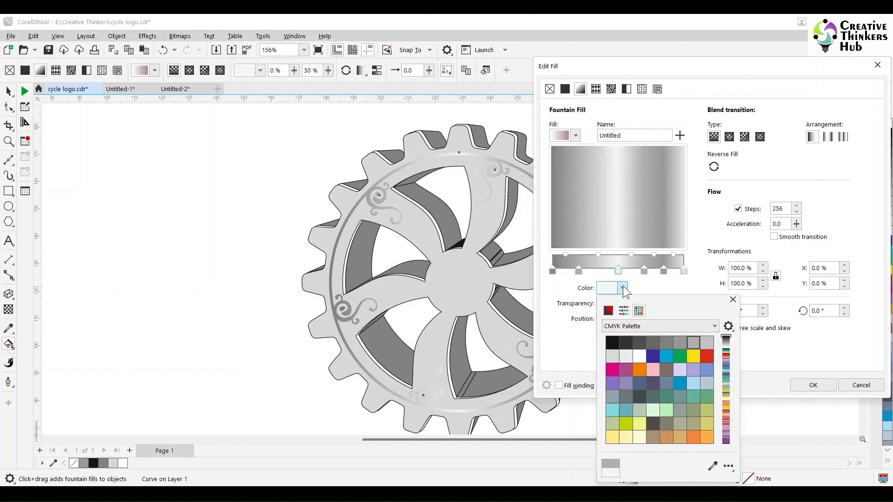
- Set the fountain fill's 70% colour stop to 80% black from the CMYK palette
click(644, 271)
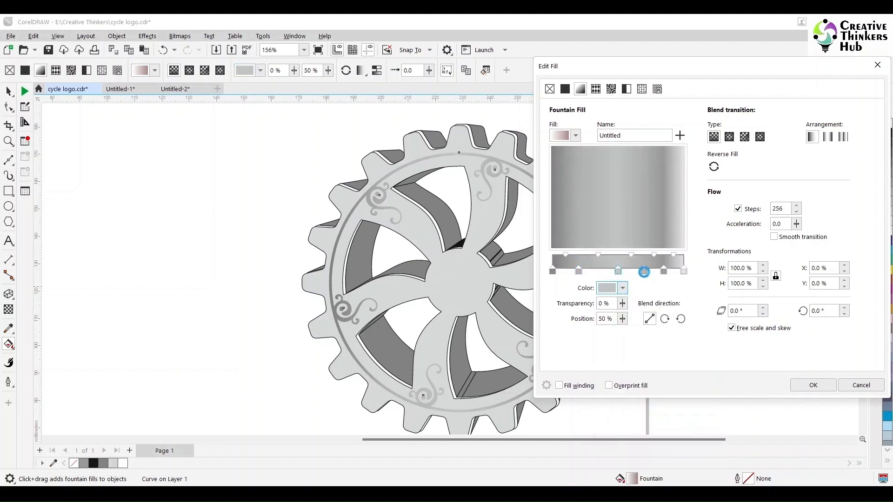
click(643, 271)
click(623, 288)
click(638, 310)
click(638, 344)
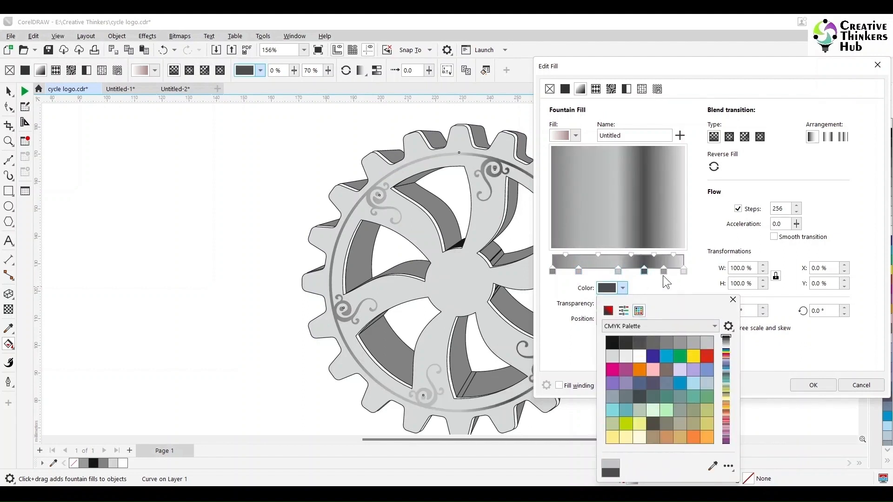
- Set the 85% colour stop to 60% black and apply the fountain fill to the ring and scroll ornaments
click(663, 271)
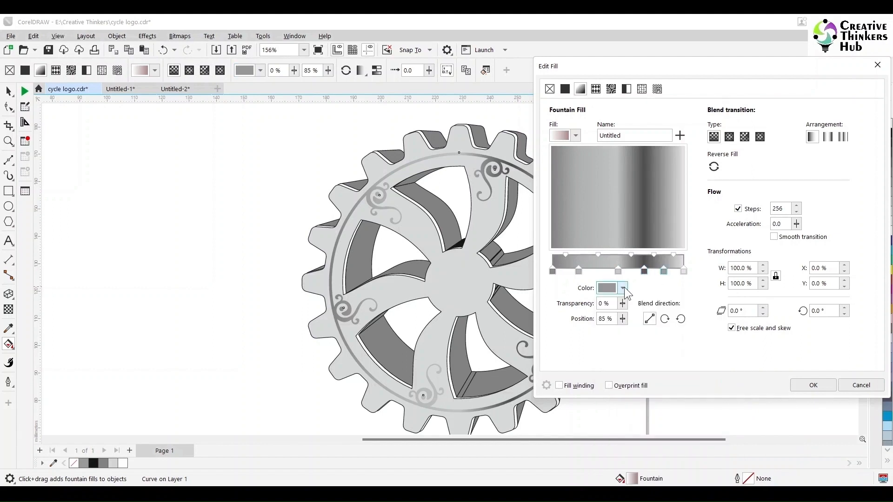
click(623, 287)
click(636, 310)
click(663, 339)
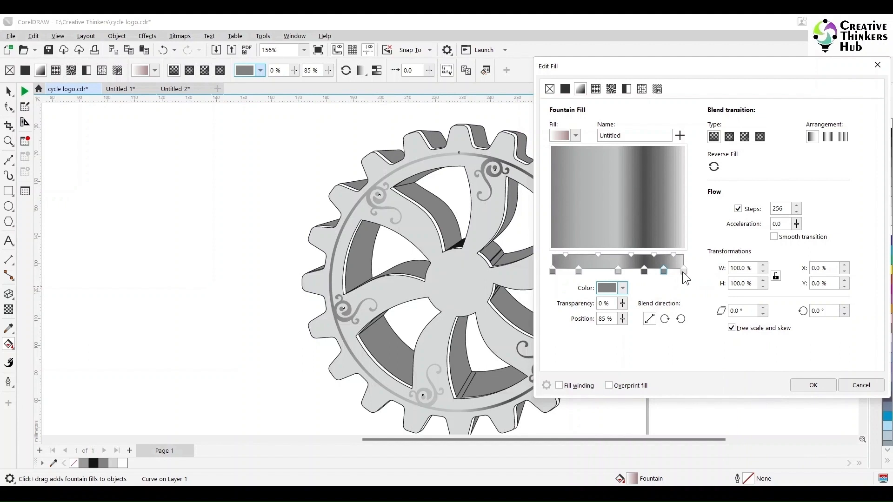
click(812, 385)
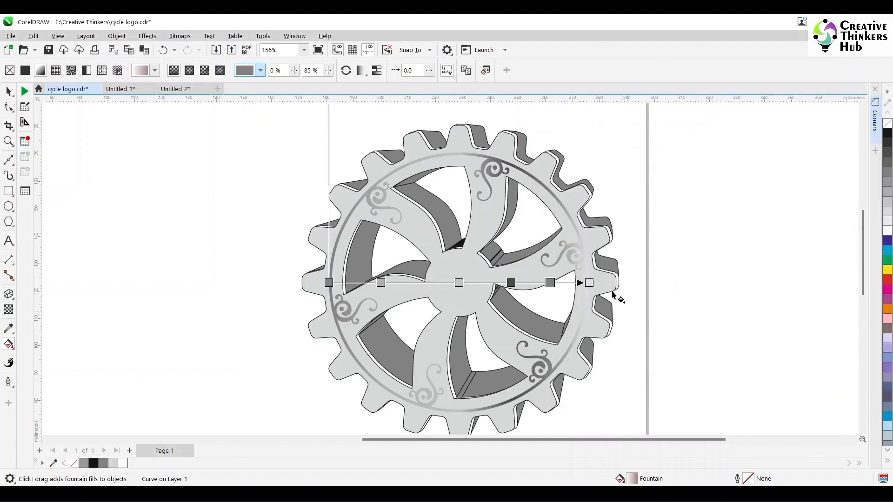
- Tilt the ornaments' linear gradient so it runs diagonally from the gear's lower left to its upper right
drag(329, 282, 340, 330)
drag(589, 283, 576, 231)
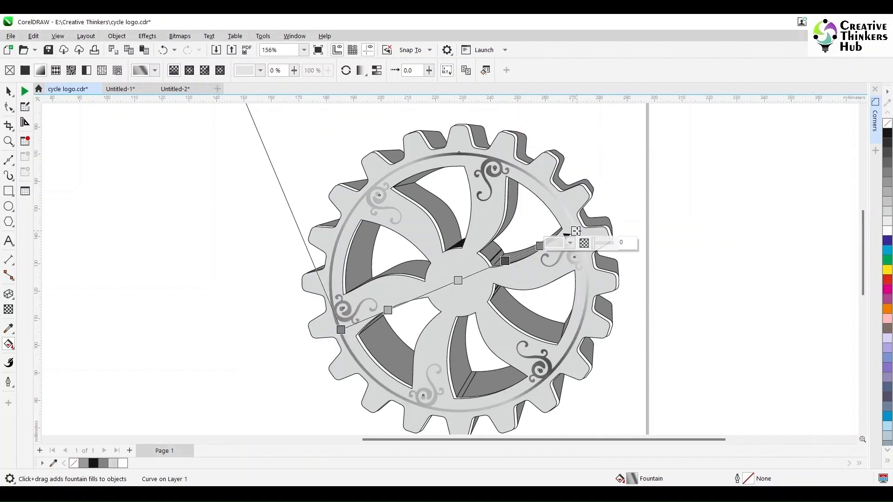
click(8, 91)
- Fill the gear's front face with uniform 70% black from the CMYK palette
click(501, 144)
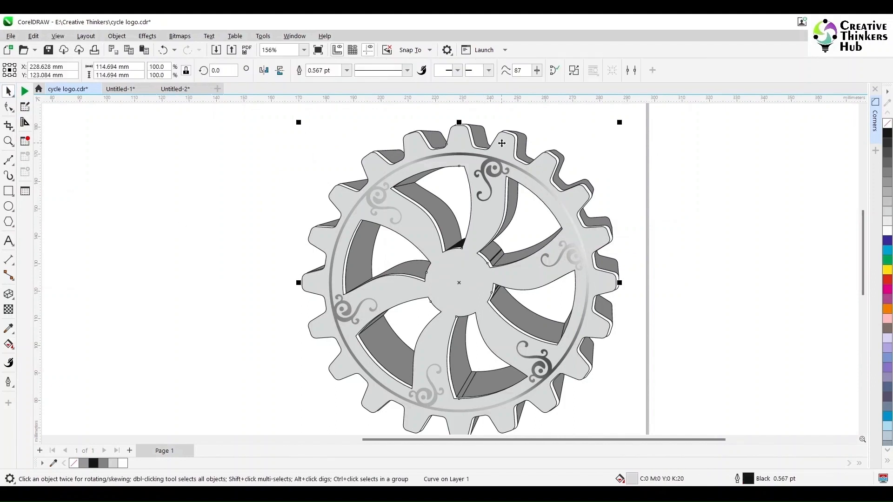
double_click(632, 479)
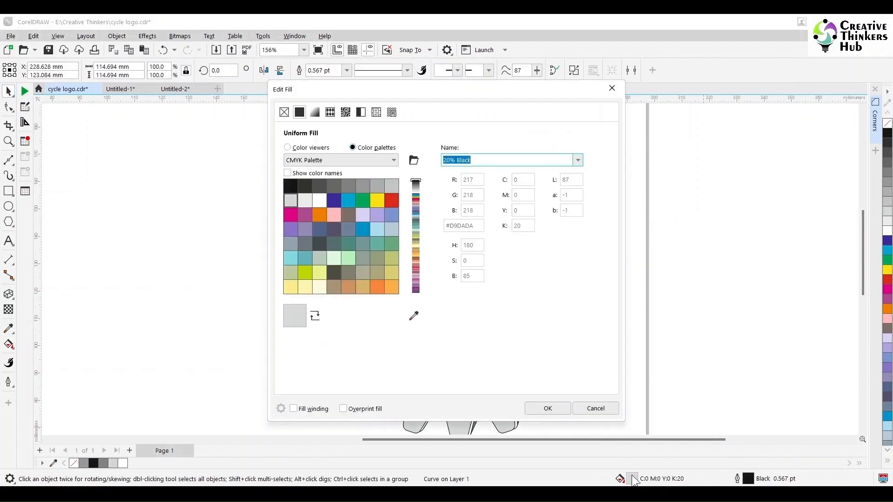
click(332, 185)
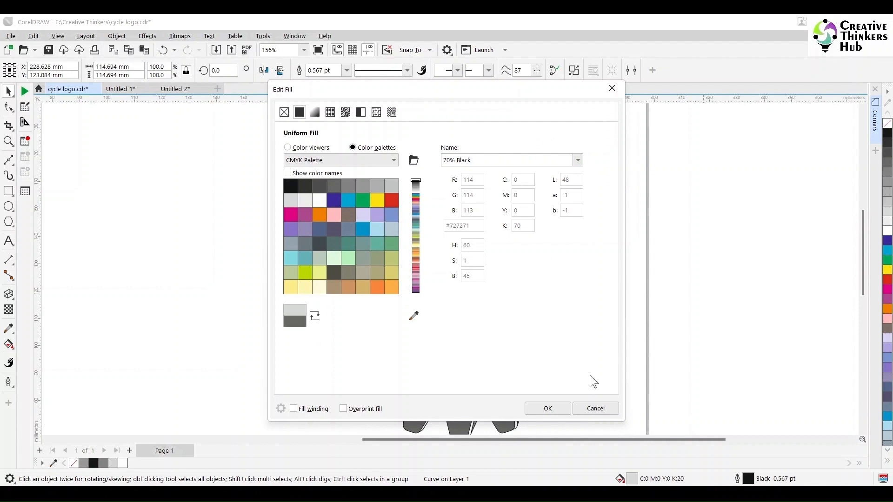
click(548, 407)
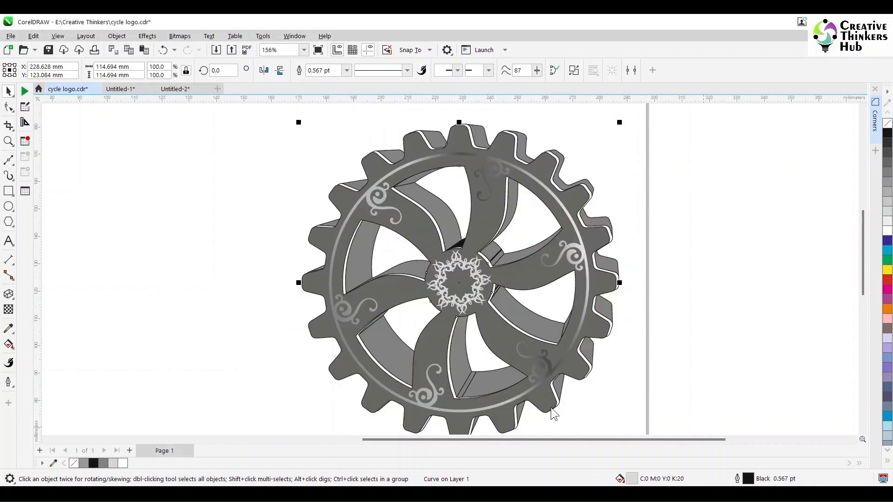
- Fill the group of extruded gear sides behind the front face with uniform black
click(615, 181)
click(560, 158)
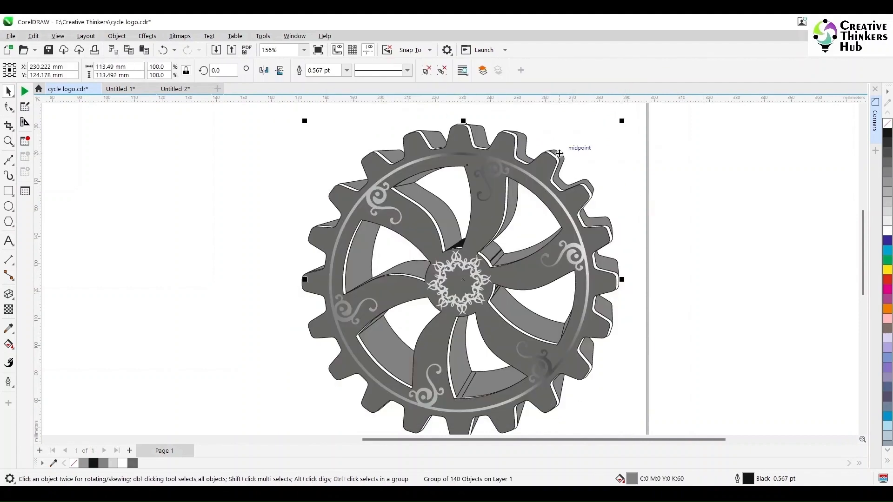
double_click(632, 479)
click(289, 186)
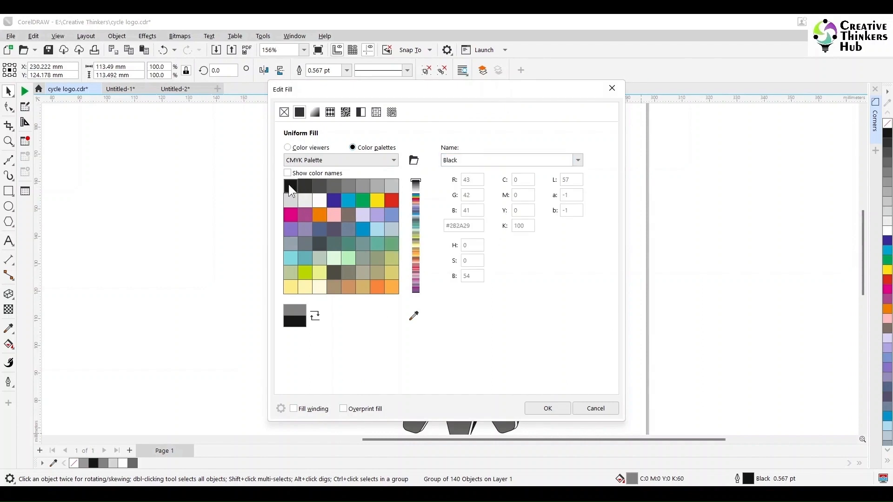
click(547, 408)
click(672, 182)
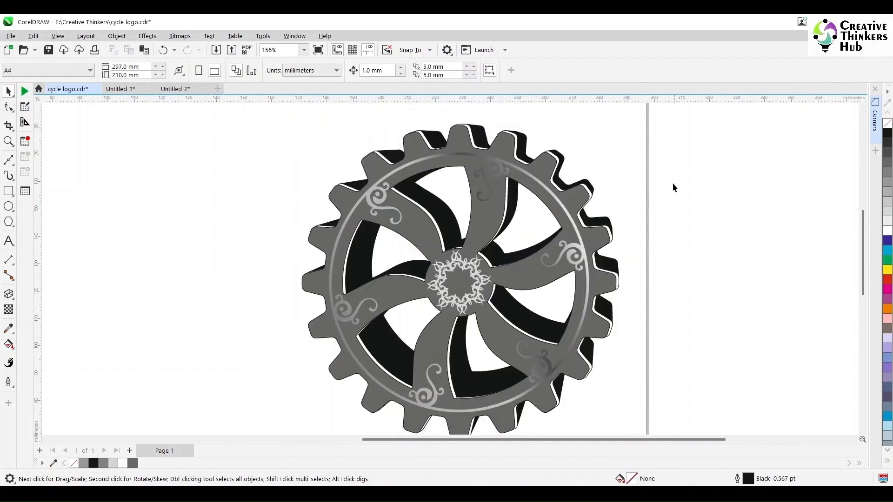
- Fill the gear's front face with uniform 50% black from the CMYK palette
click(562, 201)
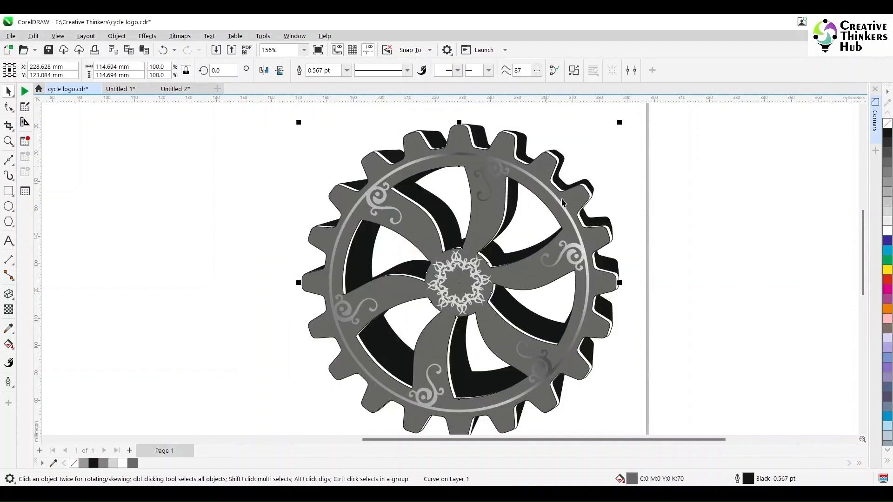
double_click(632, 479)
click(362, 181)
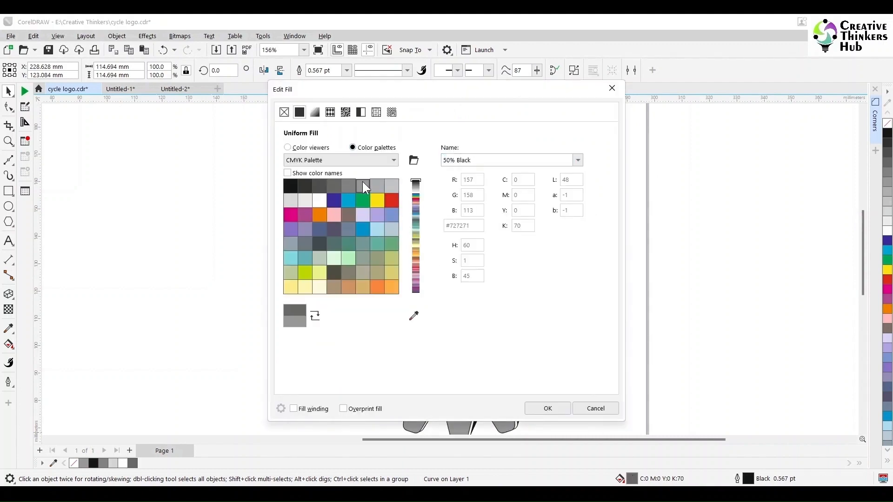
click(547, 408)
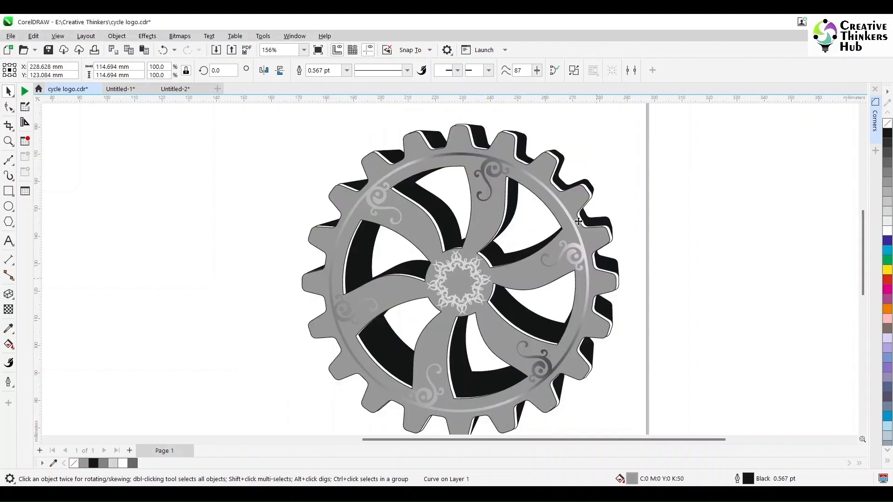
click(672, 224)
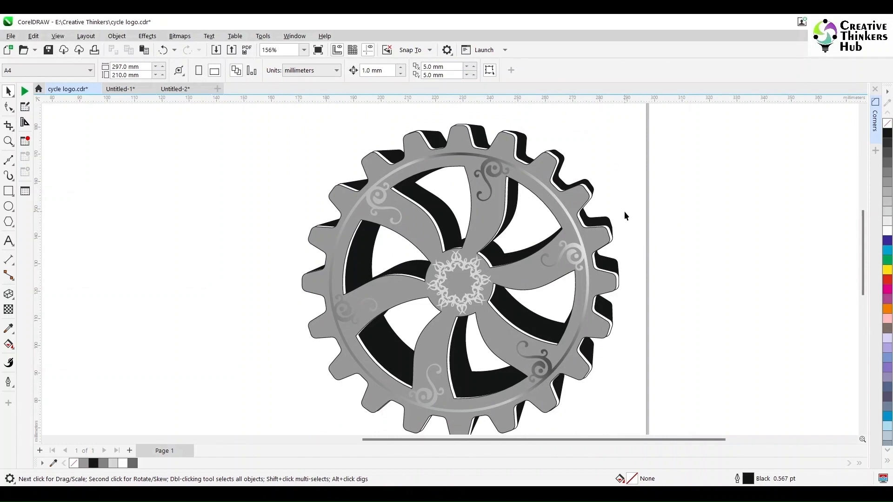
- Select all parts of the gear and remove their outlines
click(547, 172)
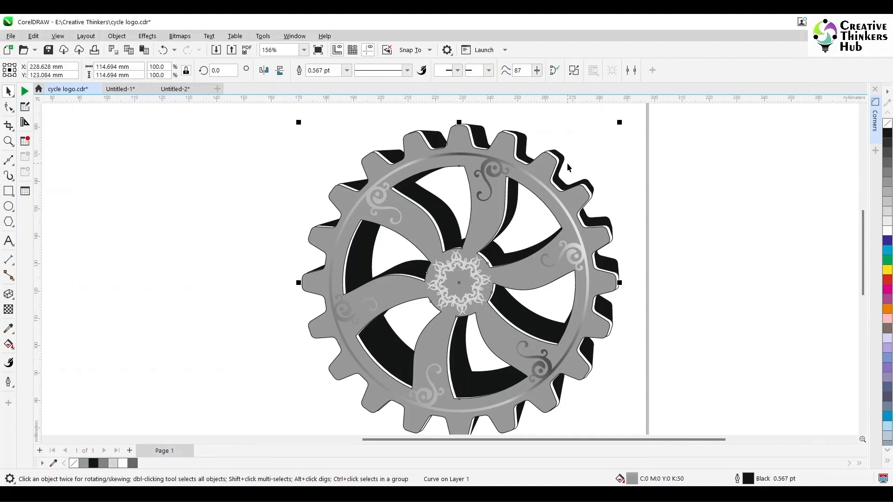
scroll(567, 161, up, 5)
click(627, 179)
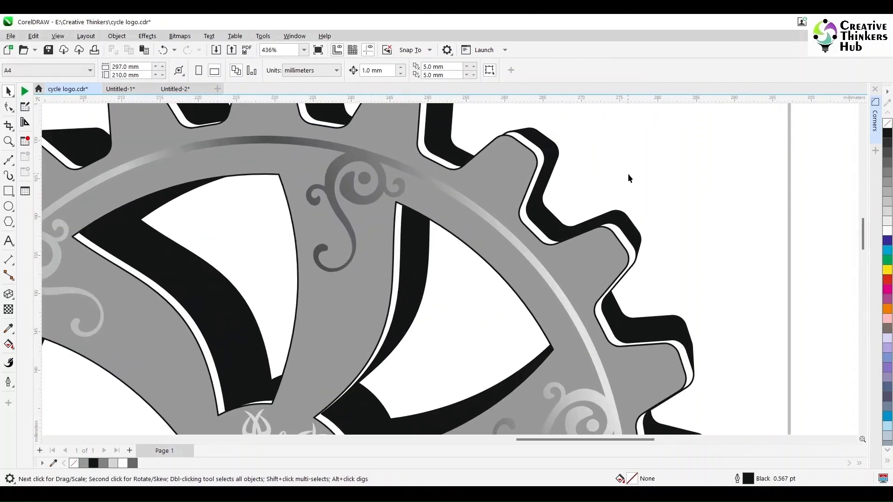
scroll(627, 178, down, 5)
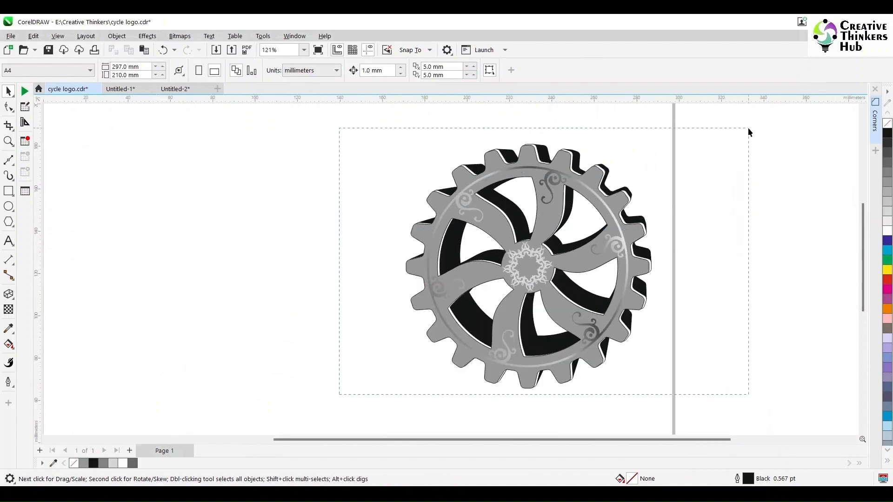
drag(748, 130, 332, 399)
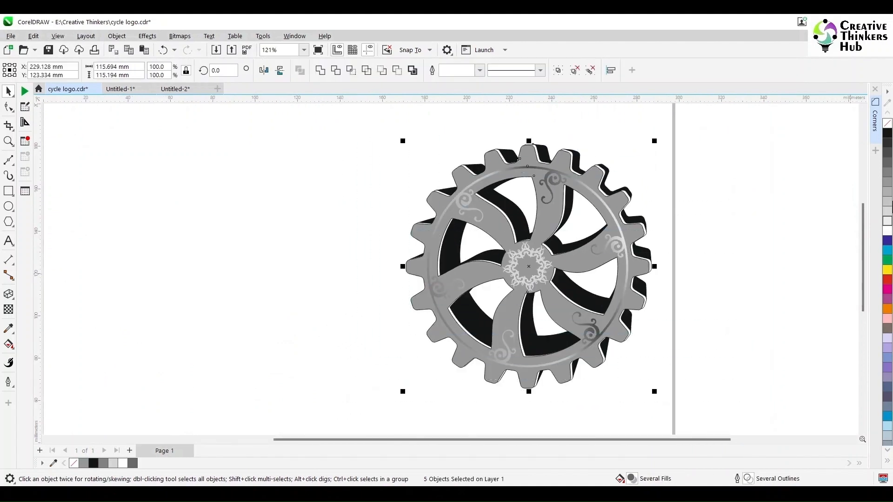
right_click(887, 124)
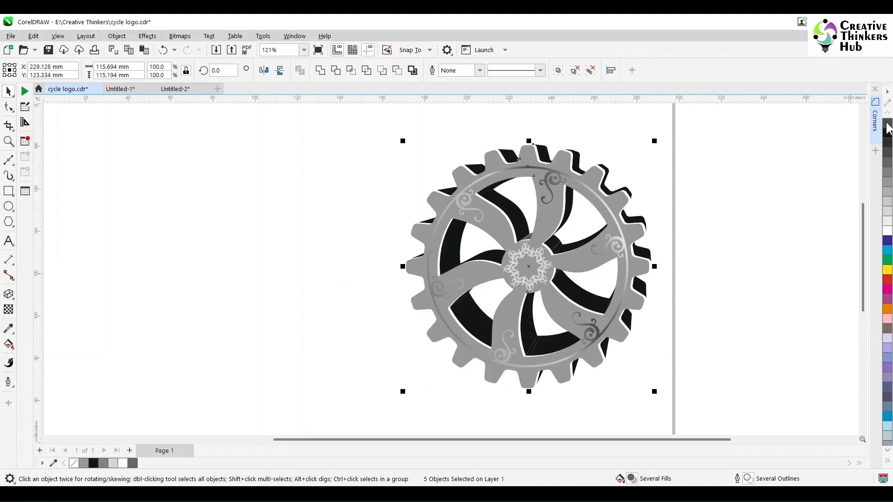
click(733, 216)
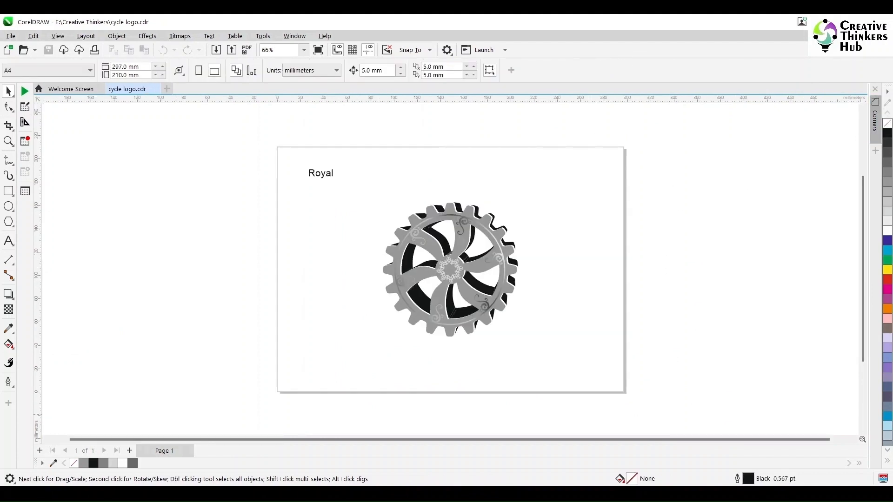
- Set the Royal text in the Queen of today font and enlarge it to about 203 pt
click(327, 180)
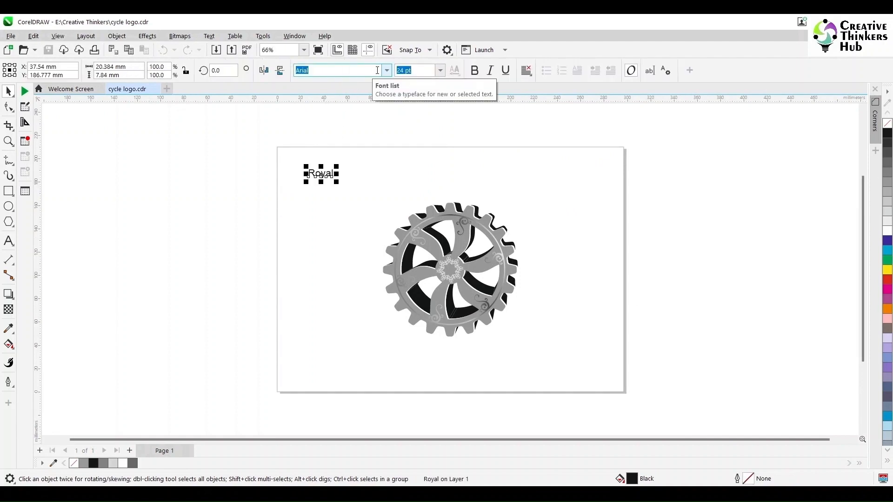
text(q)
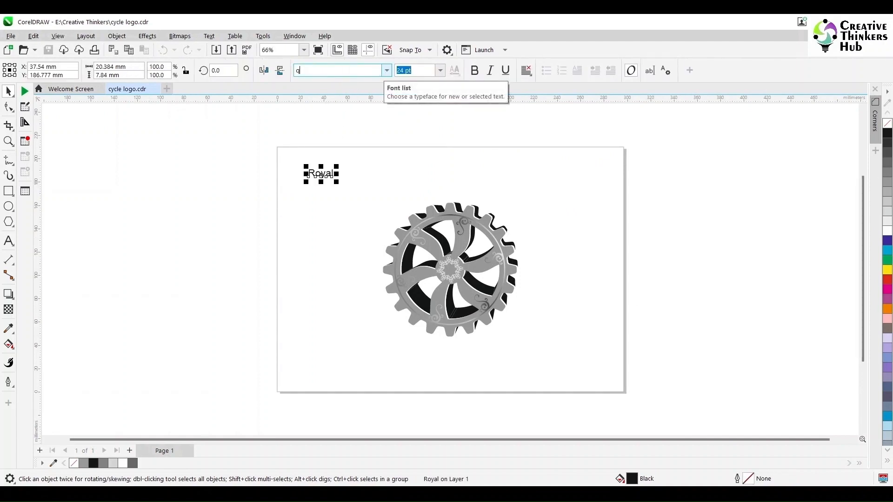
text(ueen of today)
key(Return)
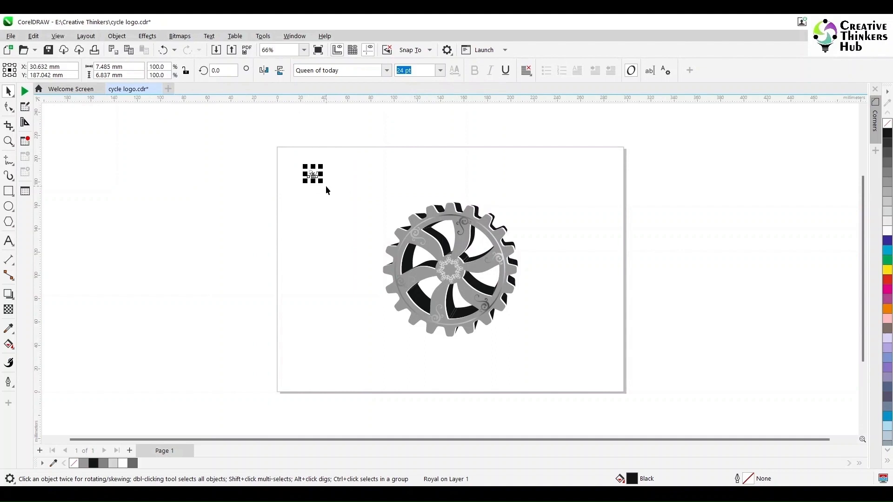
drag(321, 181, 385, 240)
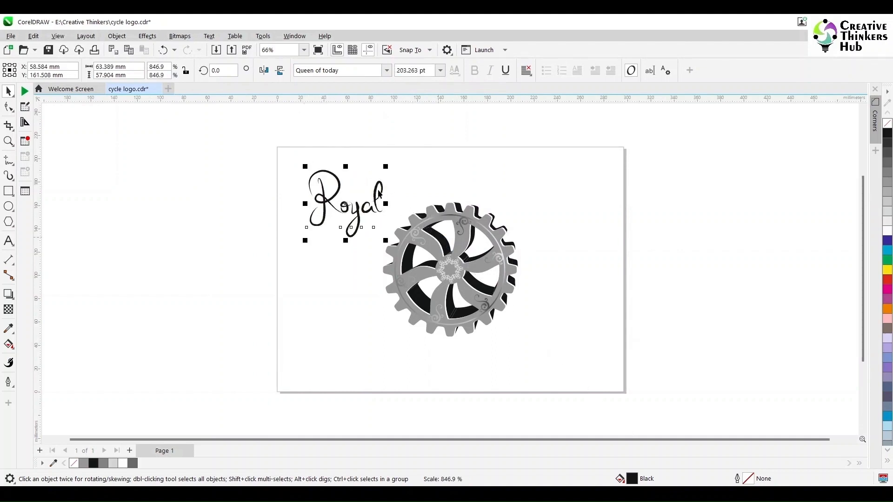
drag(379, 195, 372, 193)
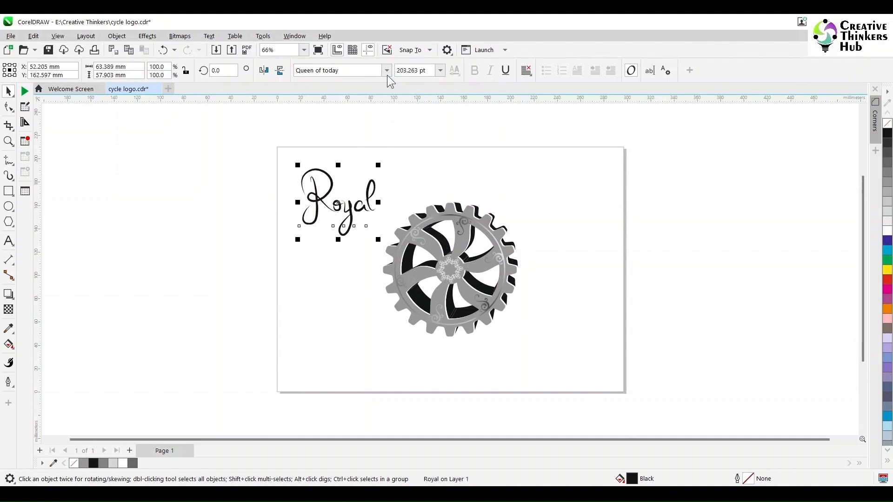
- Change the Royal text's font to The Queen and move the word clear of the gear, toward the page's upper-left corner
click(386, 70)
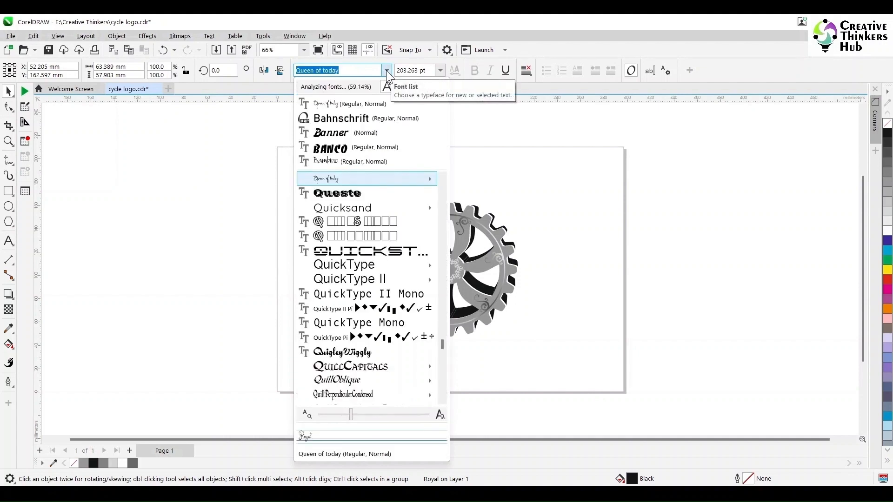
mouse_move(403, 182)
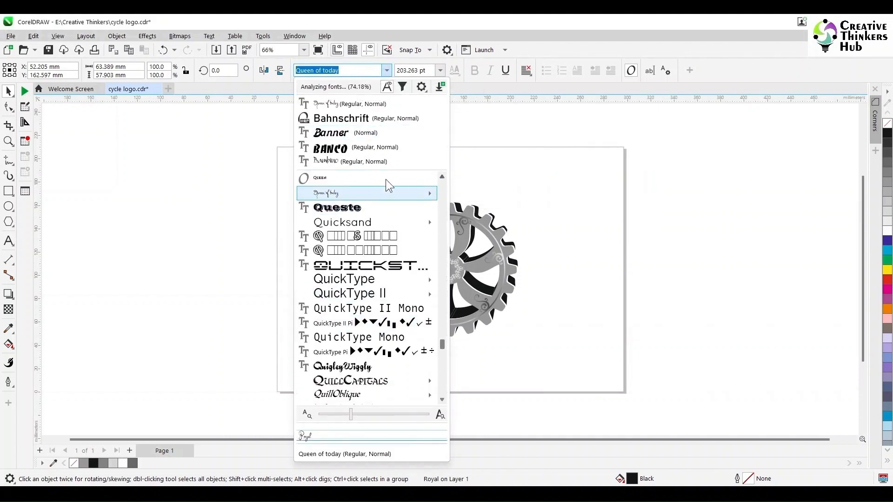
click(326, 178)
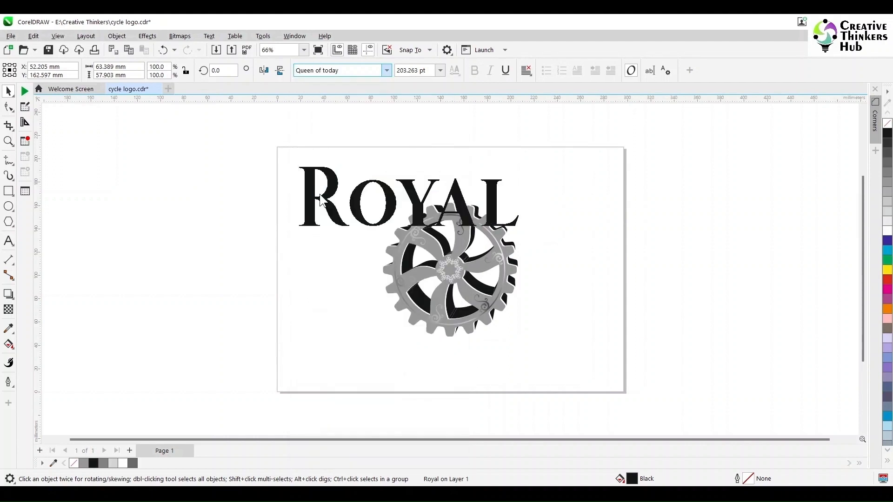
click(393, 214)
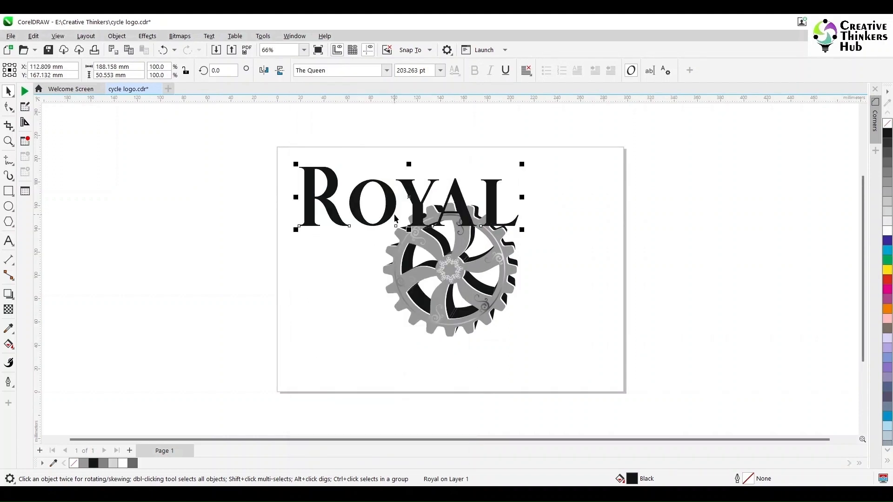
drag(394, 217, 280, 173)
- Delete the letter O from the Royal text and cut out the letters YAL, leaving only the R
click(9, 244)
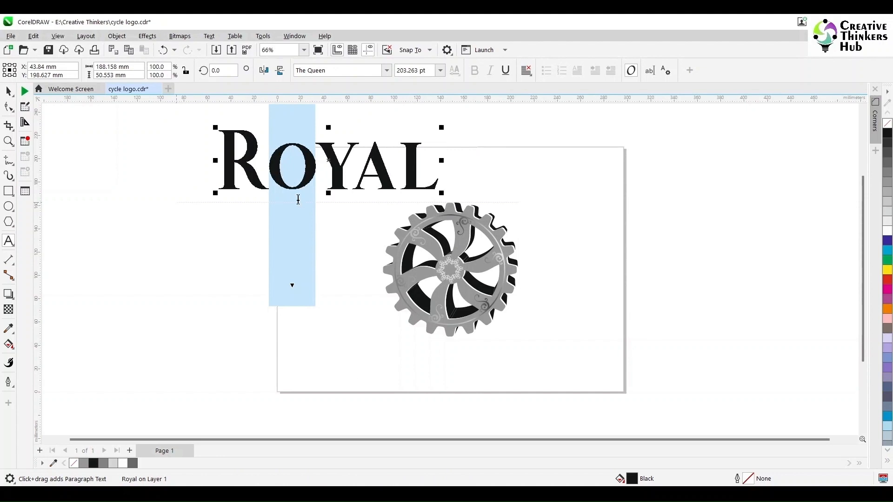
key(Delete)
key(shift+Right)
key(shift+Right)
key(shift+Right)
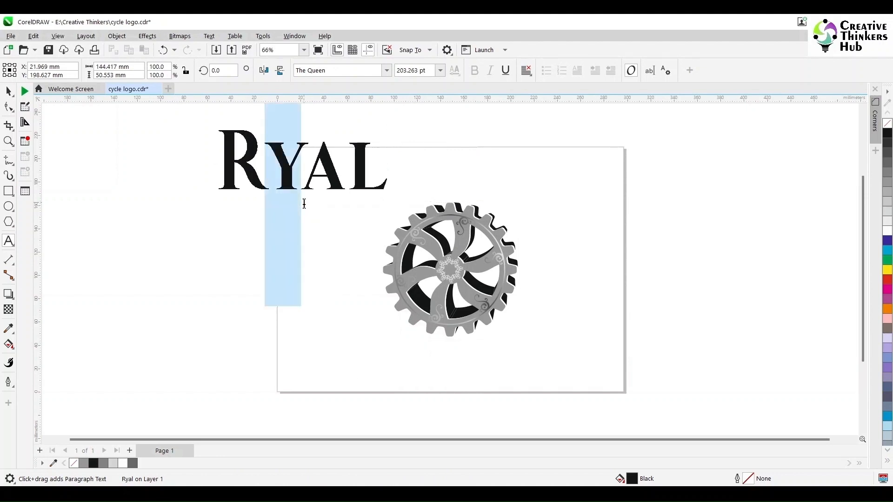
key(Delete)
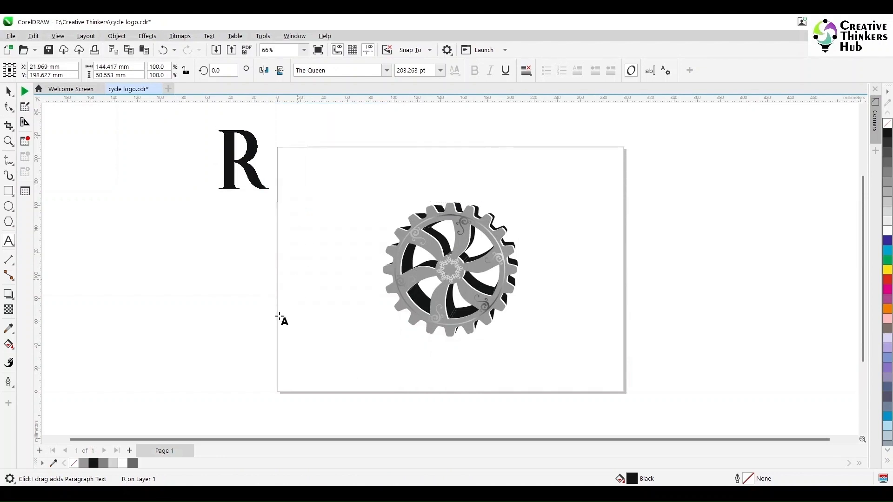
- Paste the letters YAL as a separate text object and move it to the right side of the gear
click(278, 323)
key(ctrl+v)
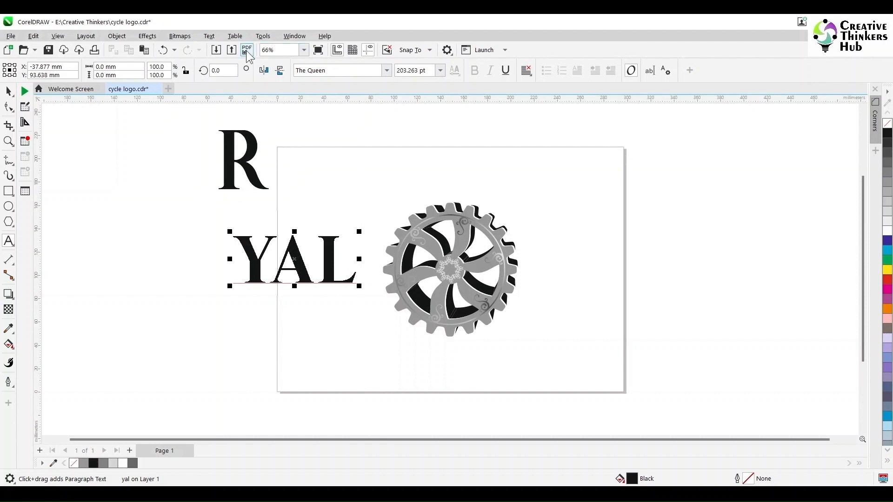
click(8, 92)
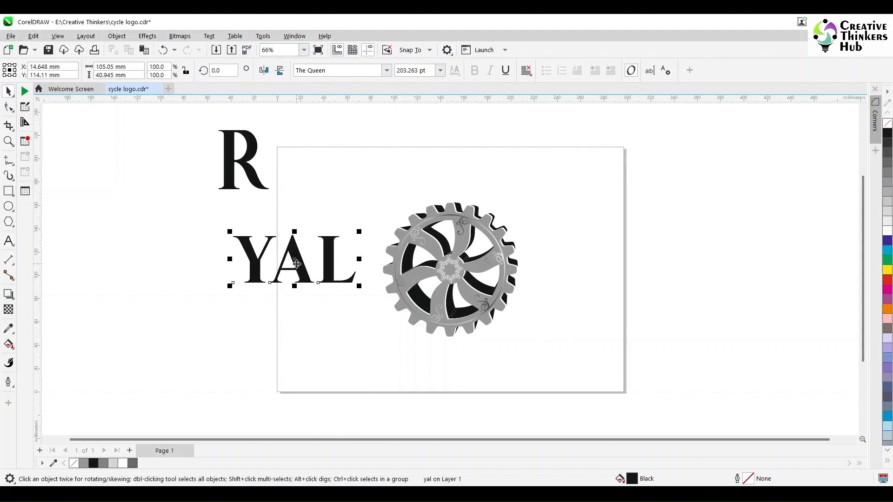
drag(299, 268, 587, 263)
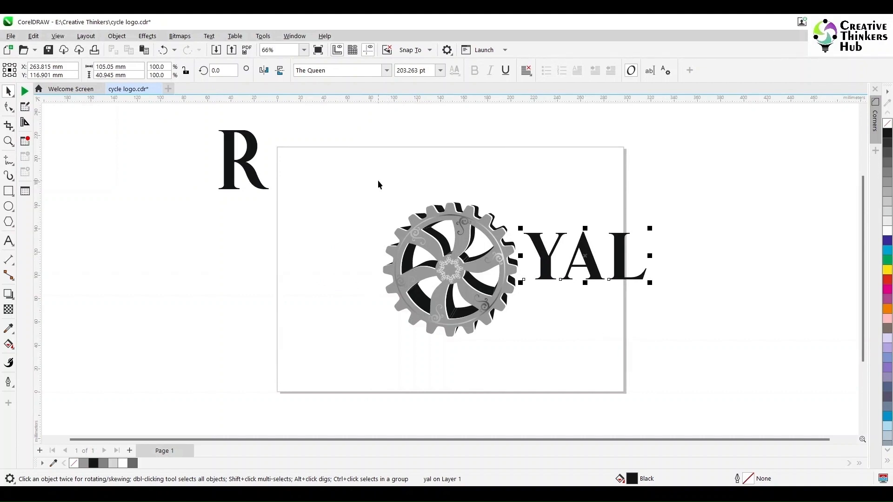
- Move the R onto the page and scale the gear to about 53%, placing it directly after the R as the letter O
drag(379, 184, 536, 367)
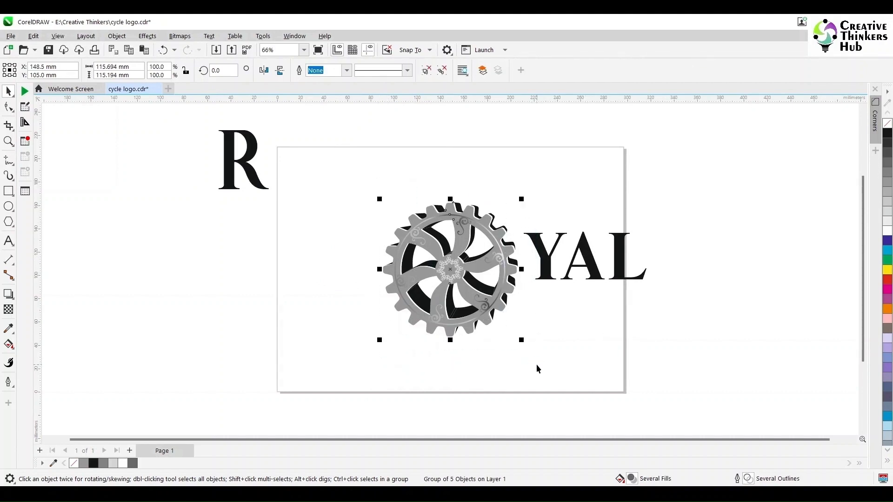
drag(507, 314, 483, 263)
click(256, 187)
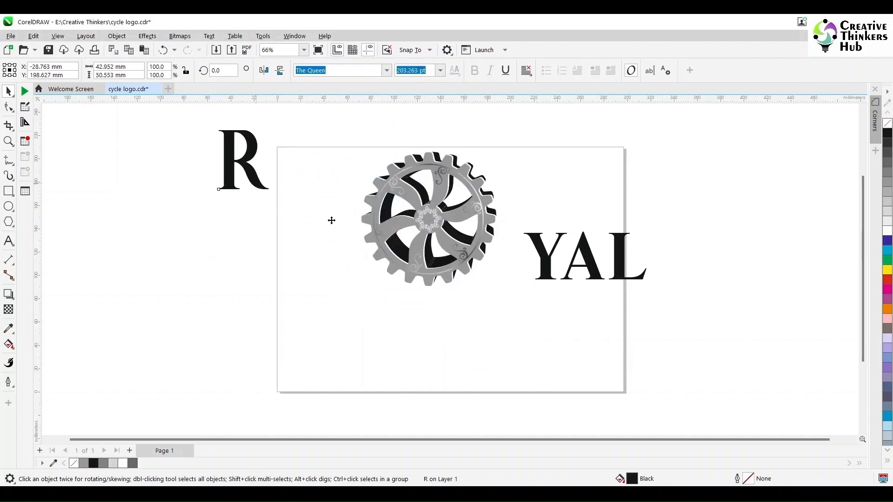
drag(331, 221, 341, 264)
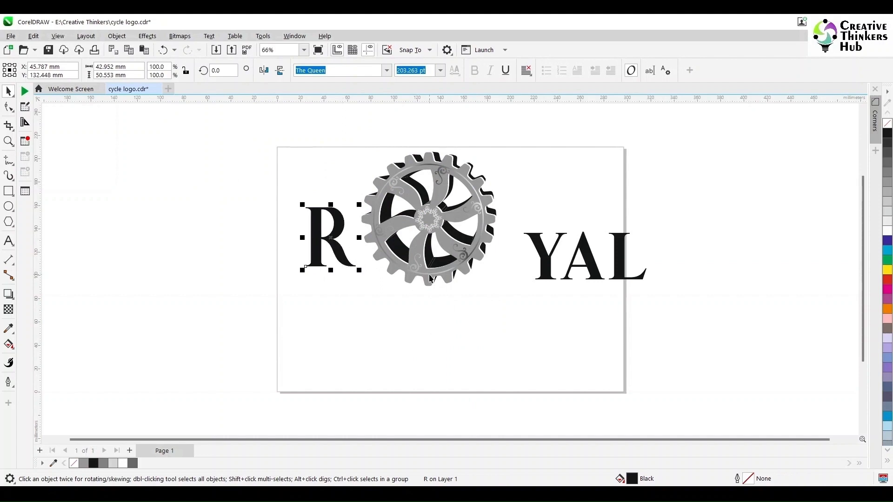
click(430, 278)
drag(498, 150, 471, 224)
drag(411, 259, 391, 256)
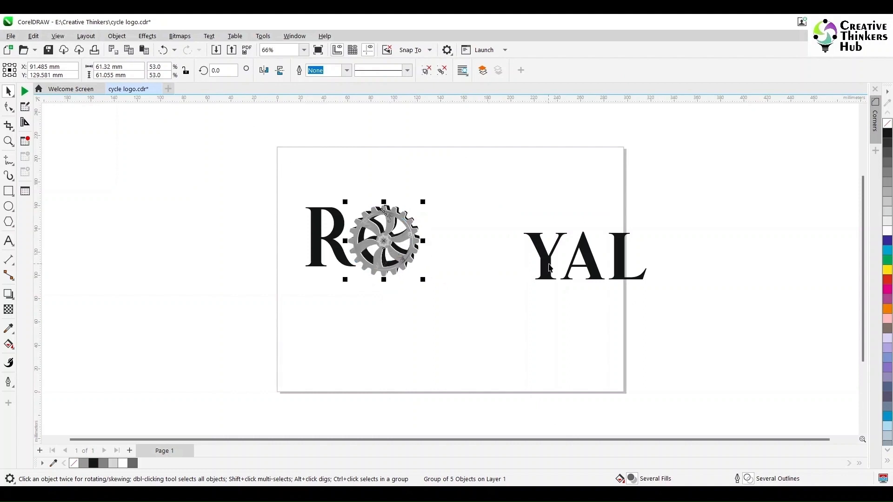
- Move the YAL letters directly after the gear and align their bottom edge with the R
drag(549, 268, 444, 252)
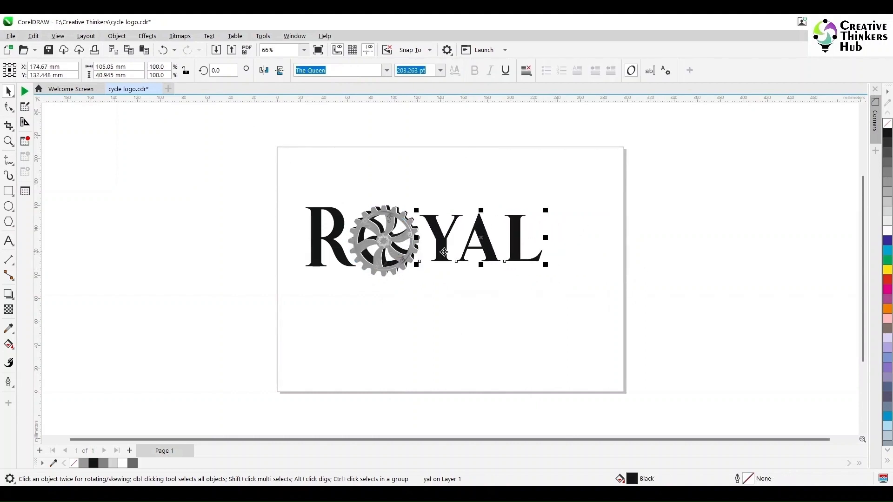
shift+click(333, 251)
key(b)
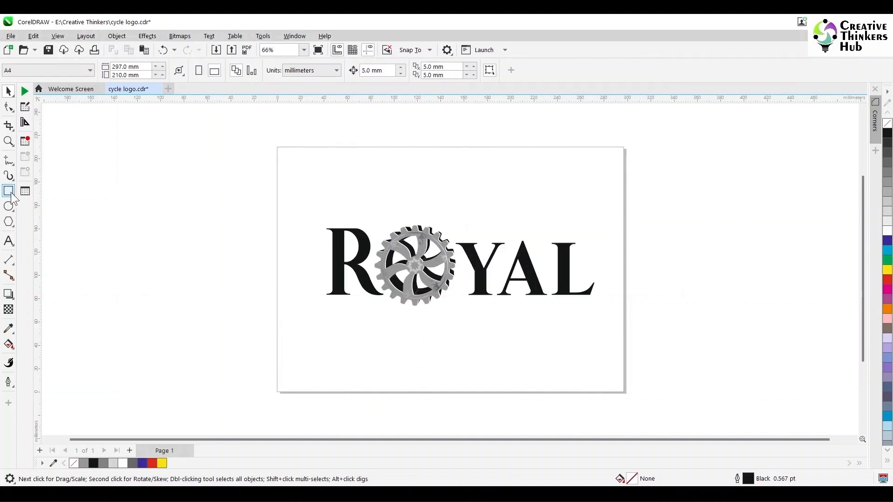
- Draw a rectangle about 250 mm wide around the Royal lettering and set its height to 60 mm
key(F6)
drag(312, 220, 605, 296)
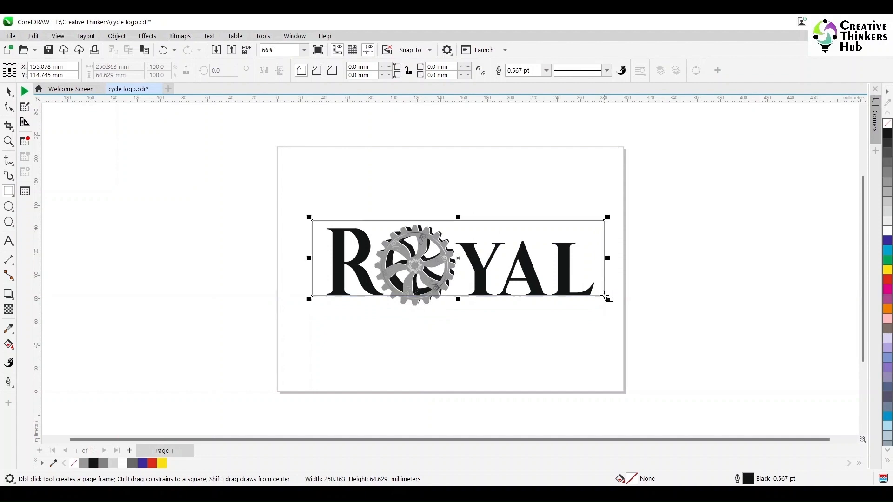
drag(378, 221, 378, 228)
key(space)
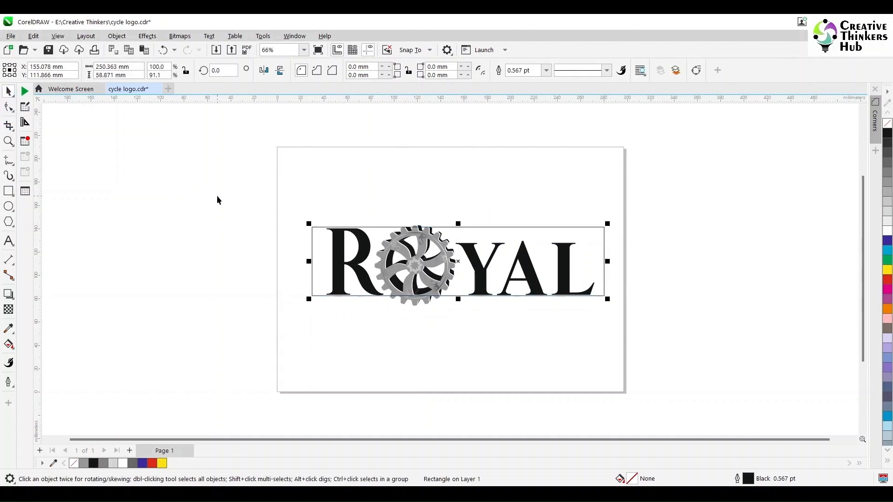
click(141, 76)
text(60)
key(Return)
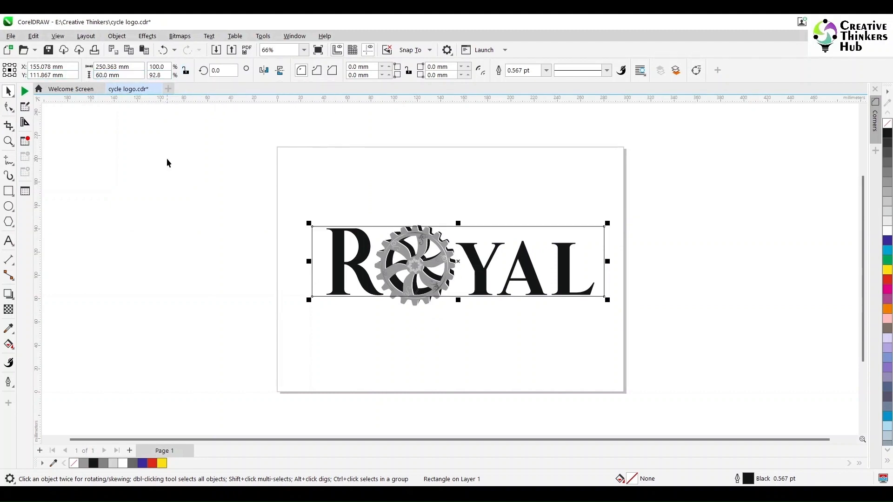
- Narrow the rectangle to about 230 mm so its sides meet the outer edges of the R and the L
scroll(245, 258, up, 2)
scroll(248, 261, down, 2)
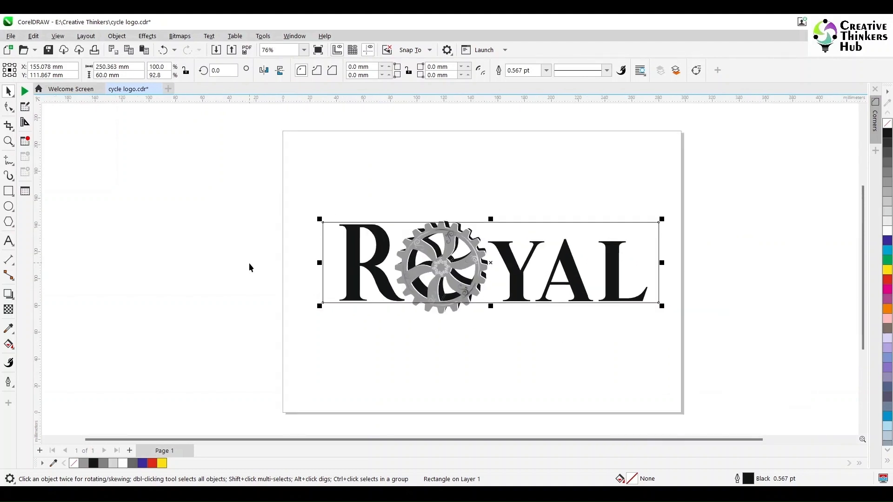
drag(381, 439, 432, 440)
scroll(433, 361, up, 2)
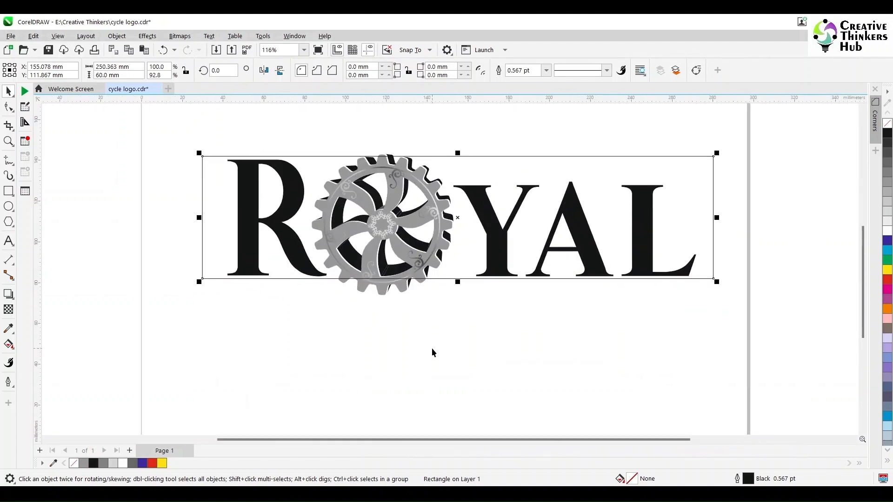
click(162, 215)
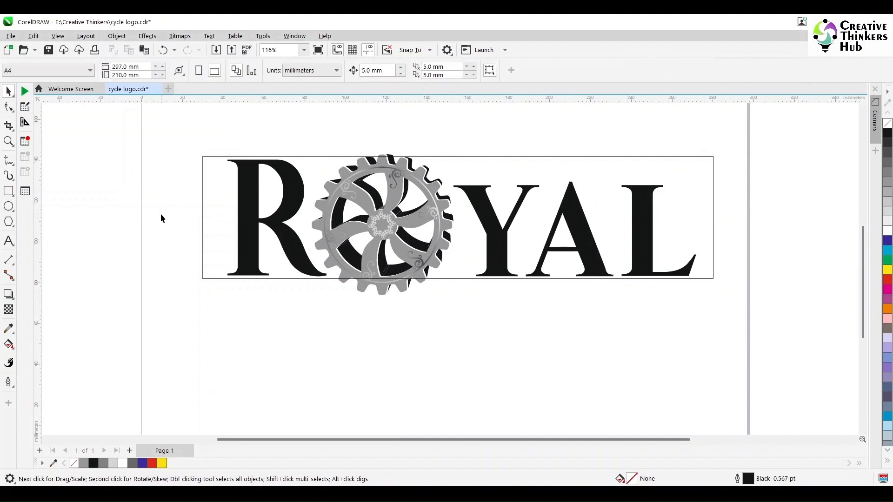
click(218, 235)
drag(199, 217, 227, 160)
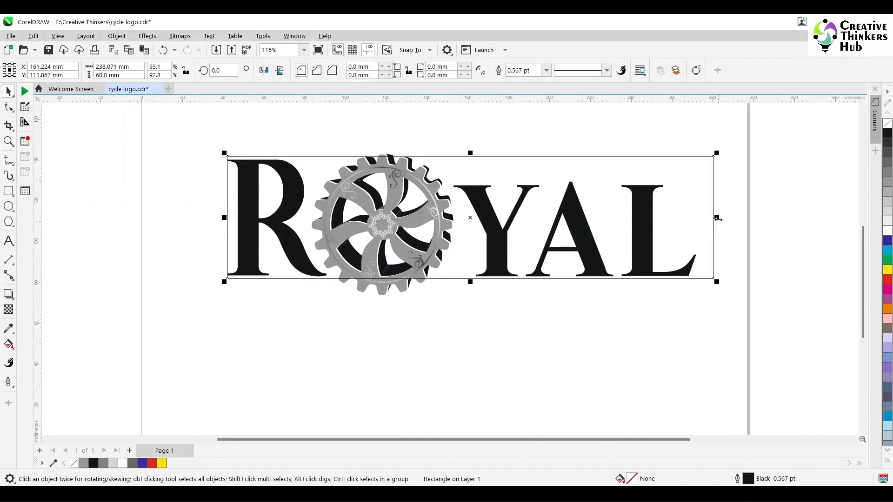
drag(713, 217, 710, 253)
key(Escape)
click(255, 250)
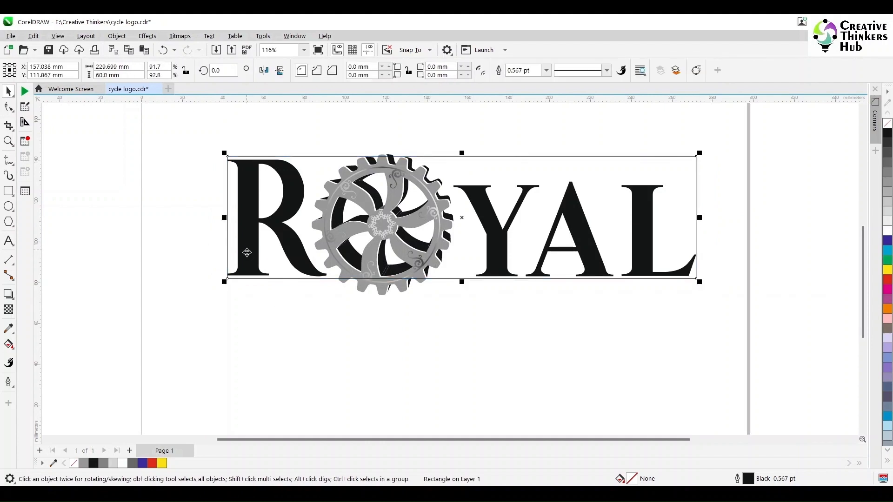
click(182, 337)
click(227, 236)
click(243, 263)
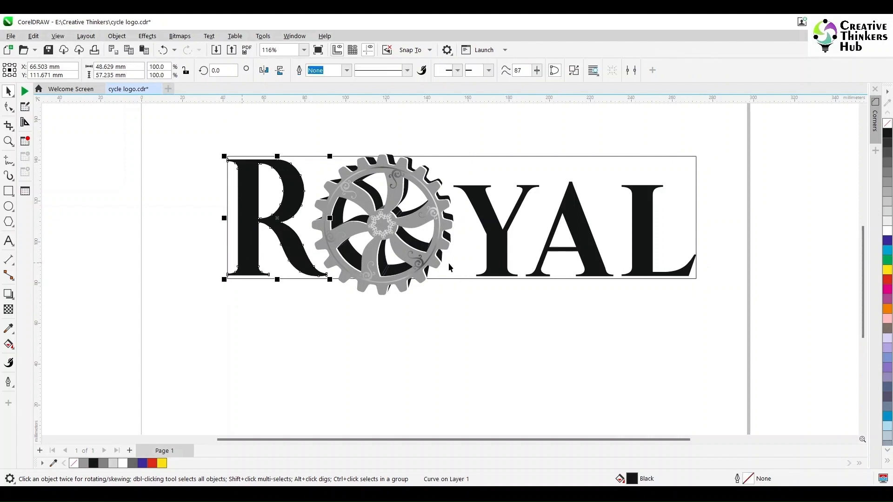
click(495, 251)
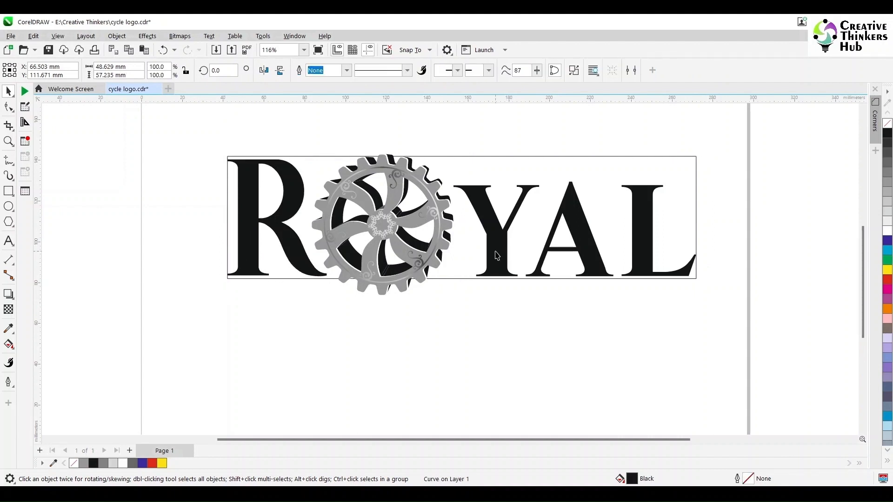
click(433, 339)
click(298, 260)
drag(329, 157, 330, 156)
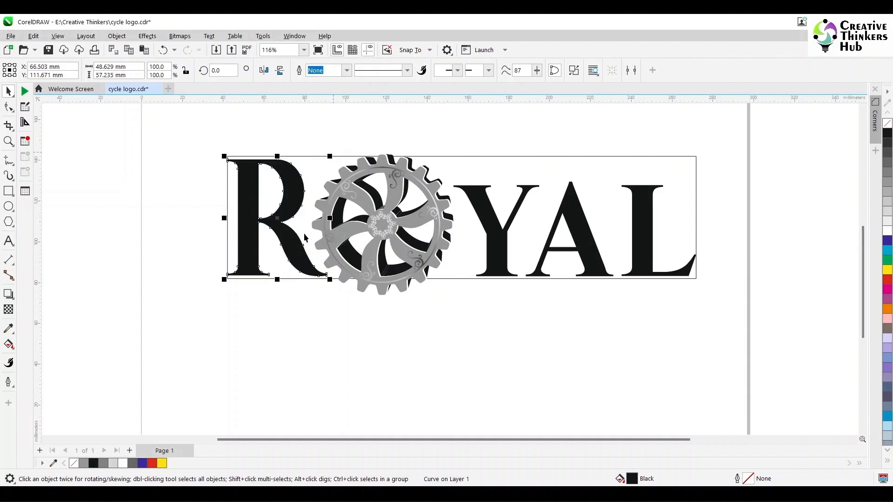
click(195, 200)
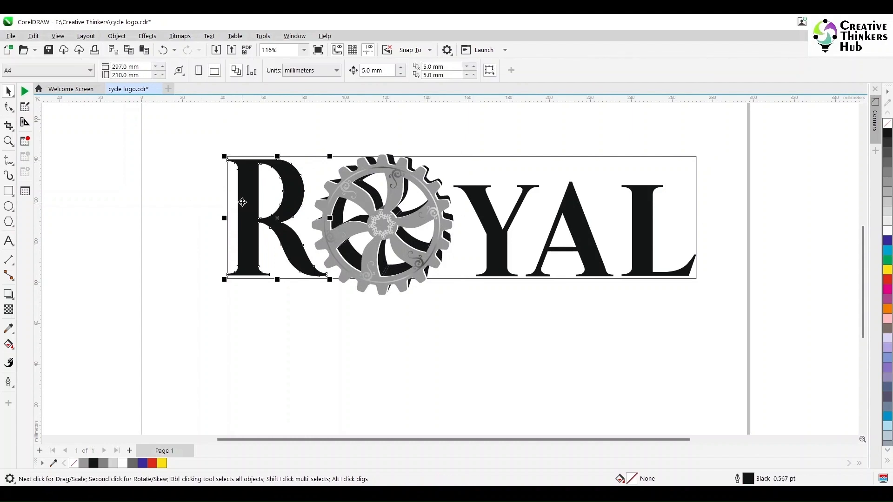
- Set the height of the letter R to 60 mm, keeping its proportions
drag(142, 74, 66, 76)
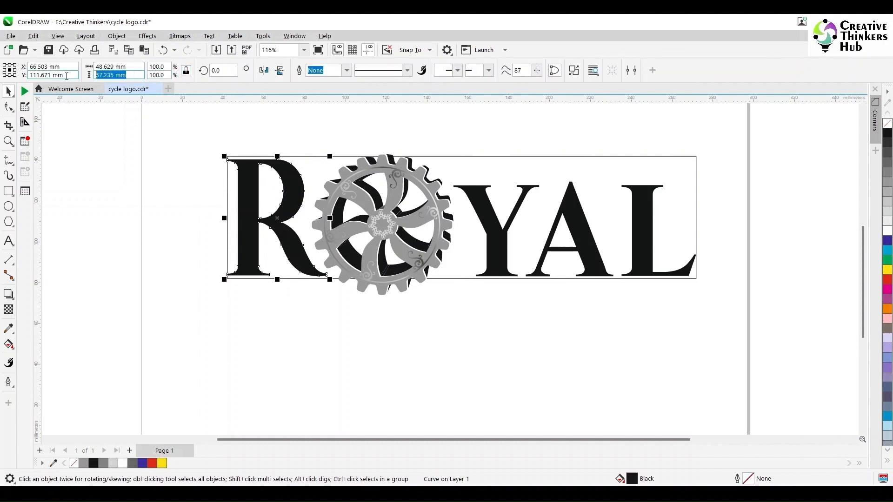
text(60)
key(Return)
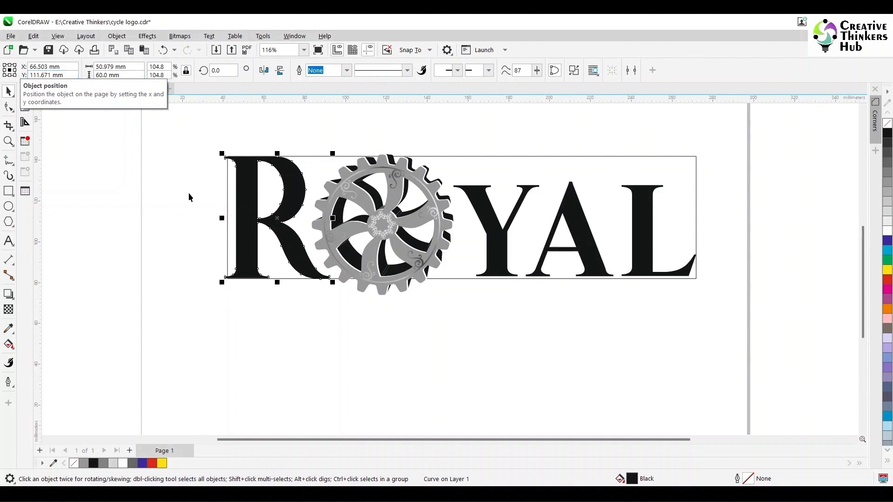
- Align the R with the rectangle's top-left corner and the YAL letters with the rectangle's bottom edge
shift+click(490, 166)
key(t)
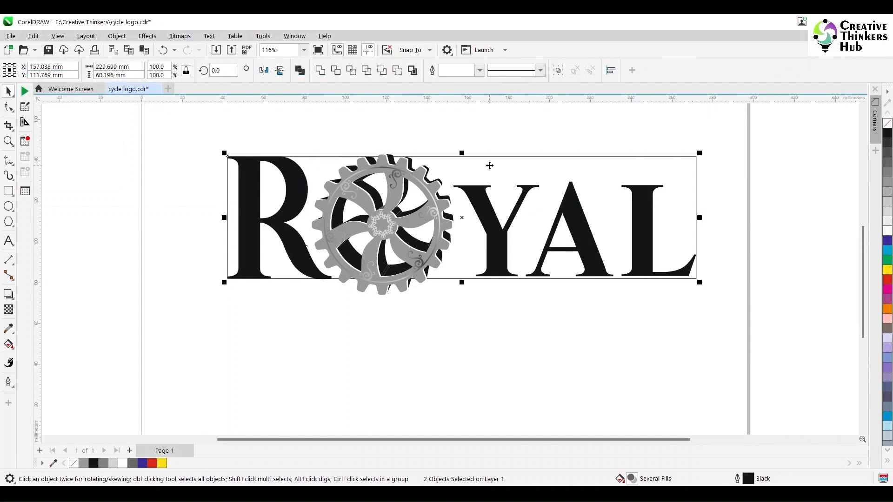
click(309, 342)
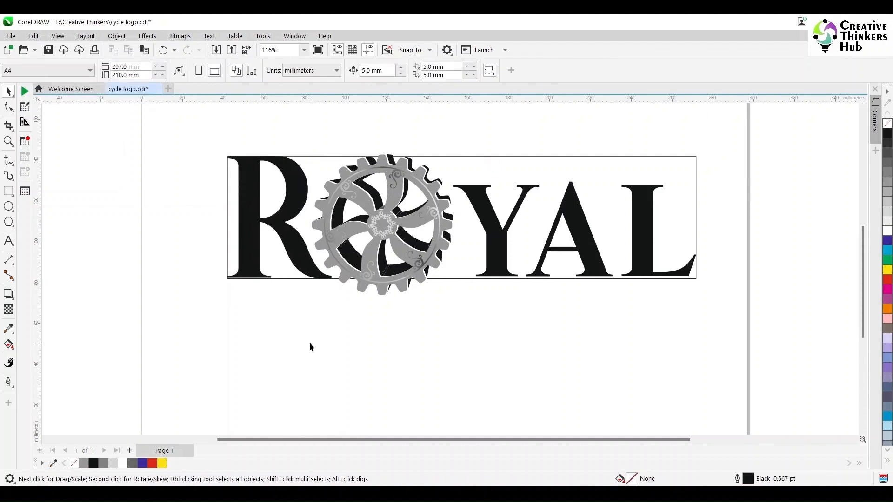
click(506, 265)
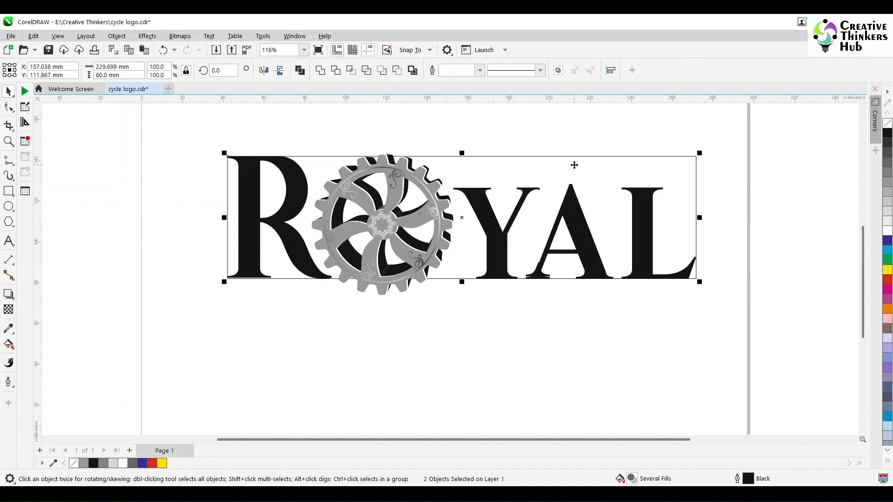
click(559, 343)
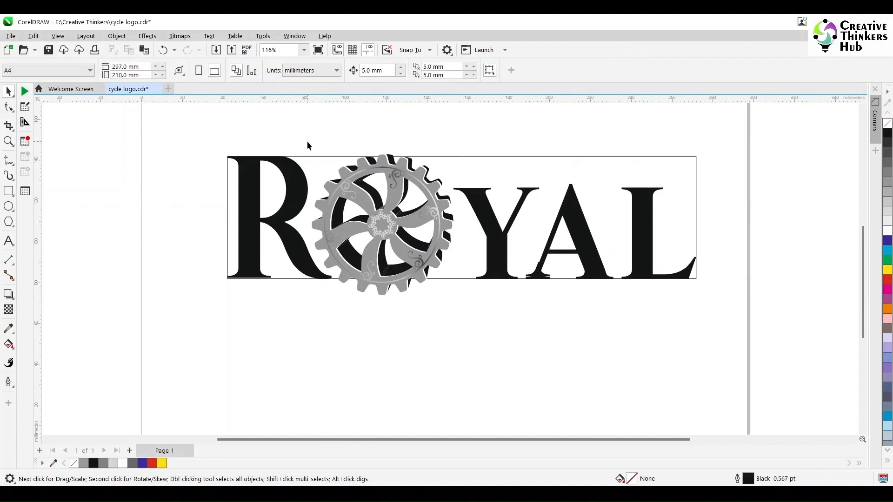
- Align the gear group with the rectangle's bottom edge and scale it down proportionally to 60 mm high
drag(308, 142, 463, 325)
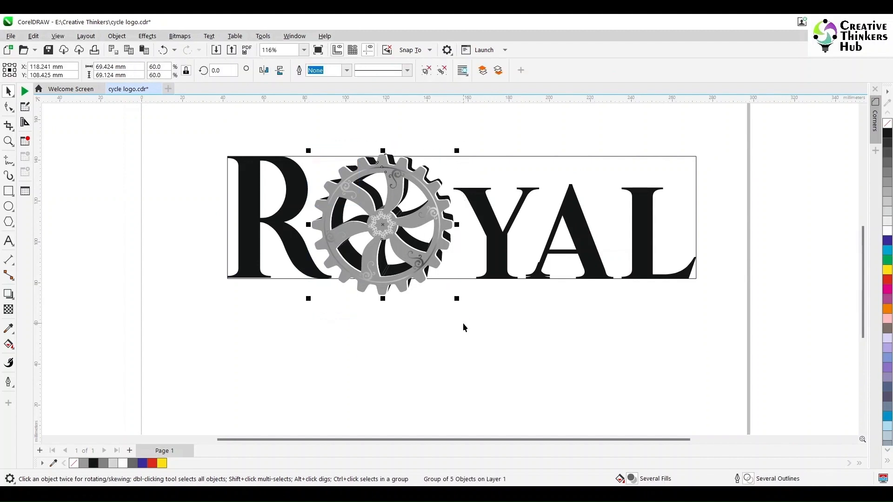
shift+click(468, 277)
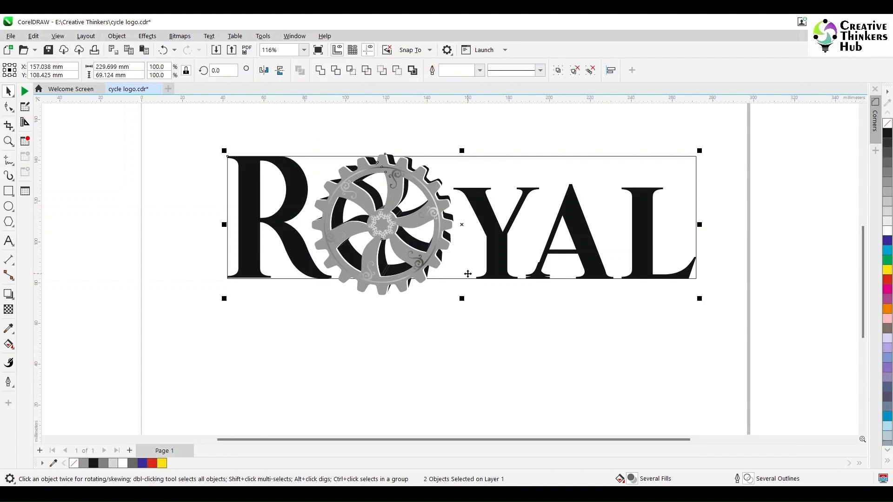
key(e)
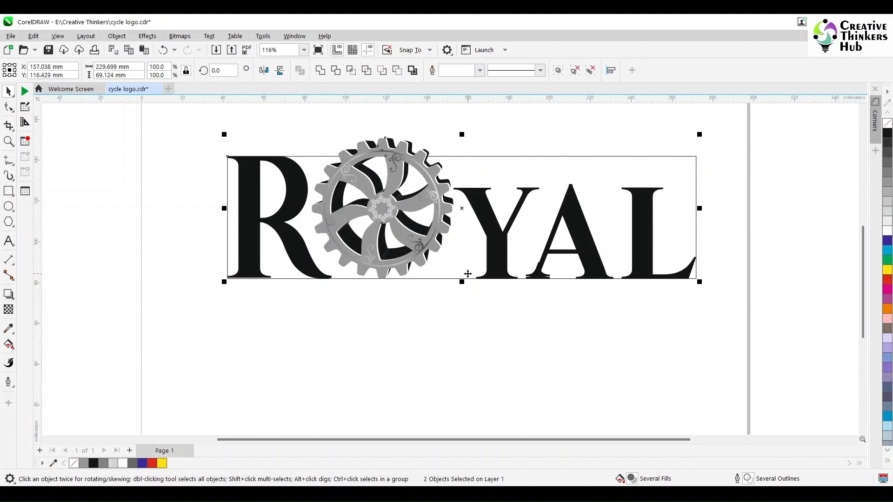
click(441, 220)
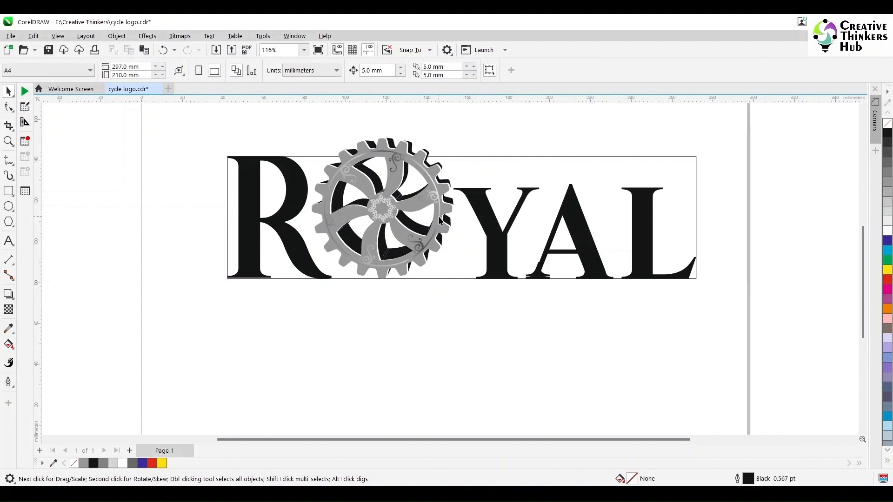
drag(457, 135, 450, 150)
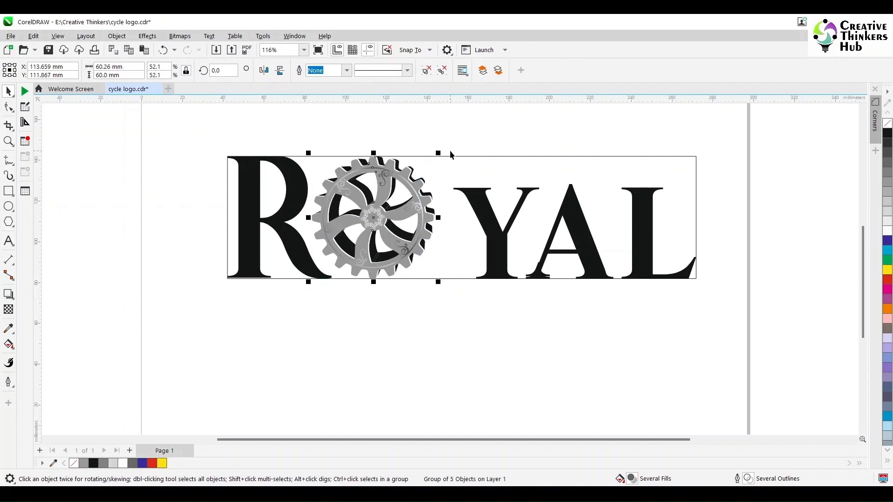
click(437, 324)
- Duplicate the outer rectangle in place and lower the copy's top edge to the top of the Y, about 44.6 mm high
click(449, 255)
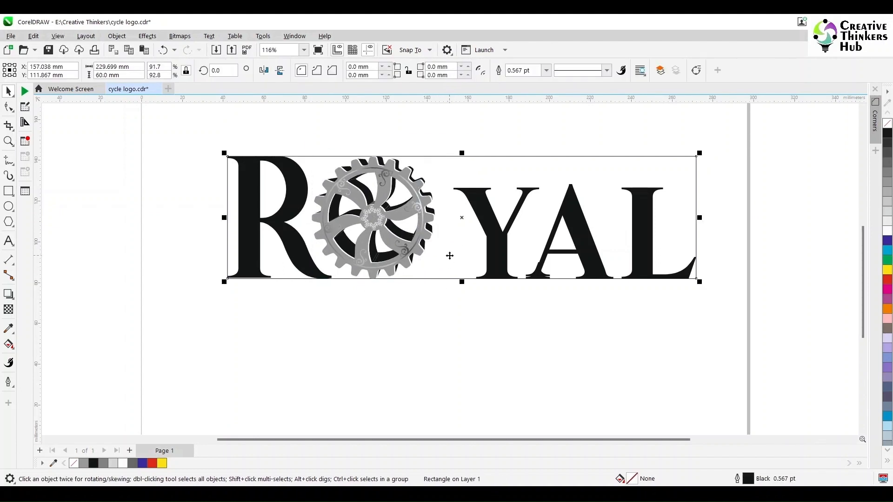
key(shift+Page_Up)
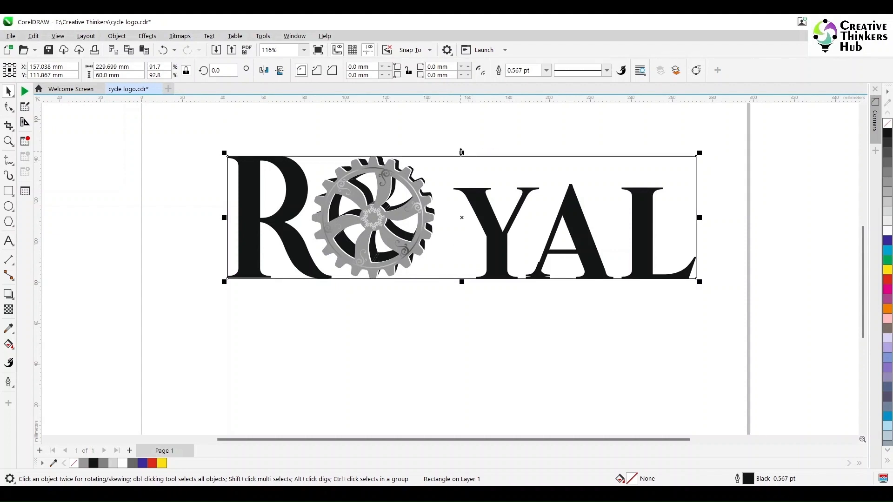
drag(461, 152, 462, 186)
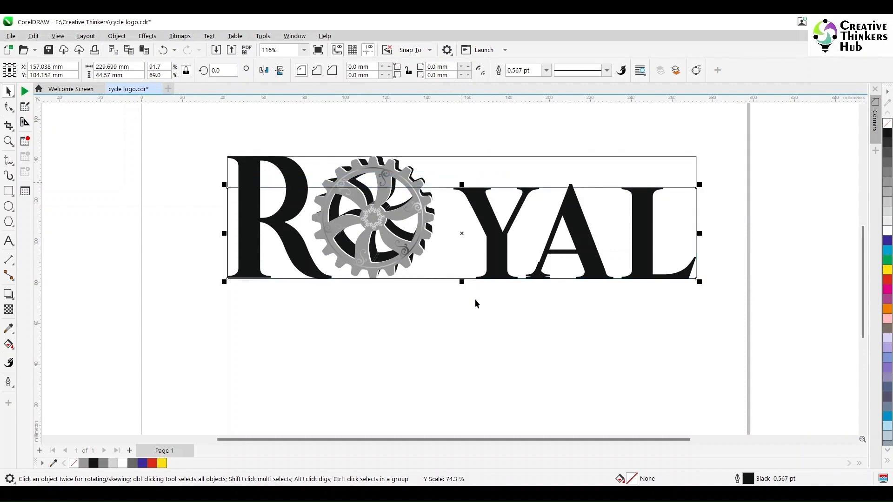
click(473, 325)
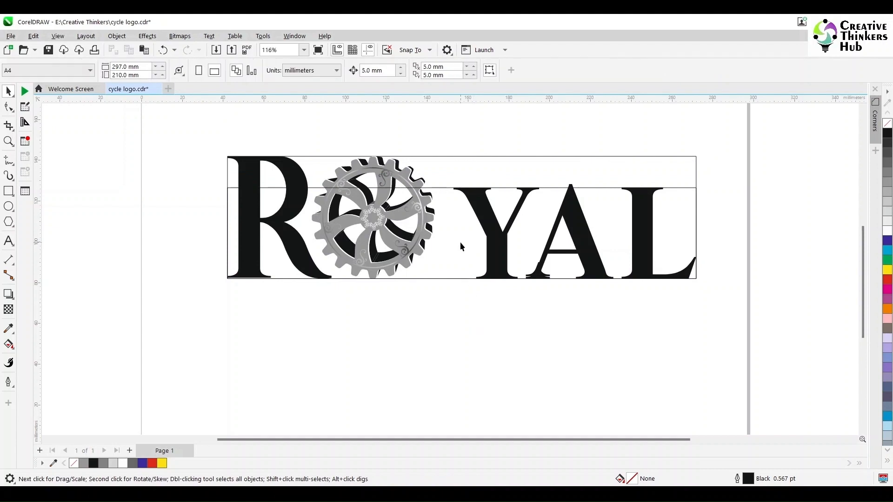
click(460, 242)
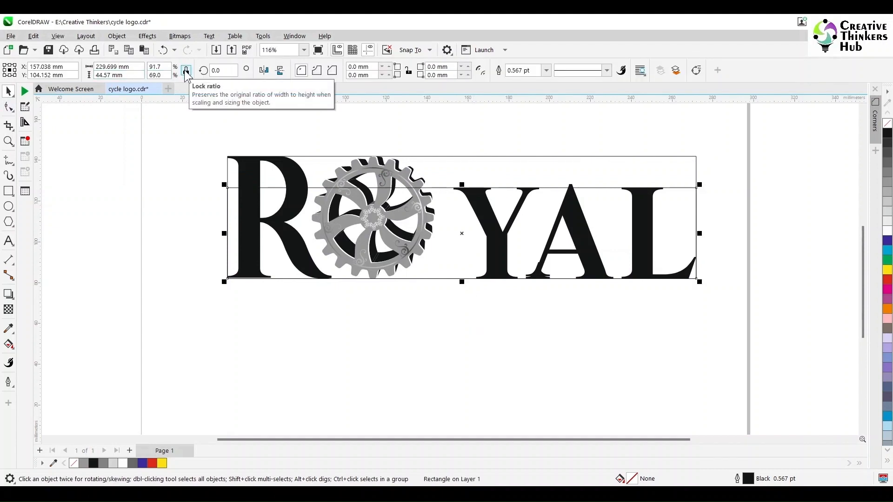
double_click(136, 76)
text(4.)
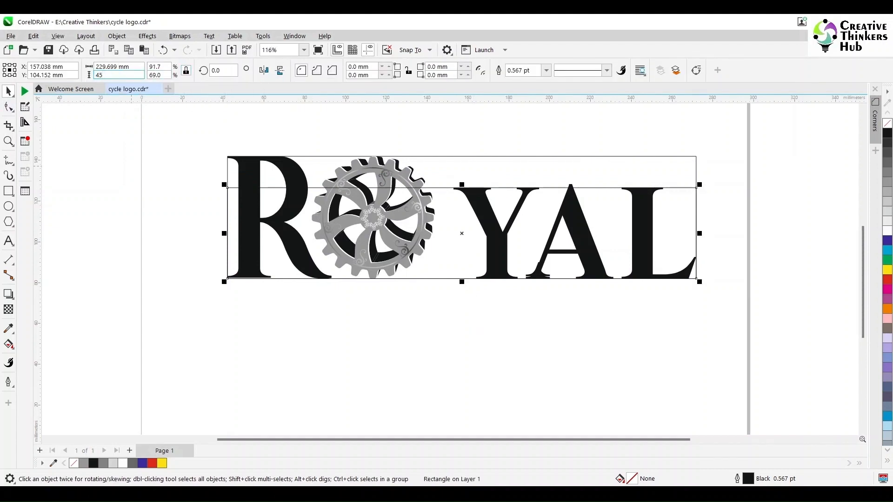
text(5)
key(Return)
key(ctrl+z)
- Unlock the aspect ratio and set the shorter rectangle's height to 45 mm
click(185, 70)
double_click(136, 75)
text(45)
key(Return)
click(259, 347)
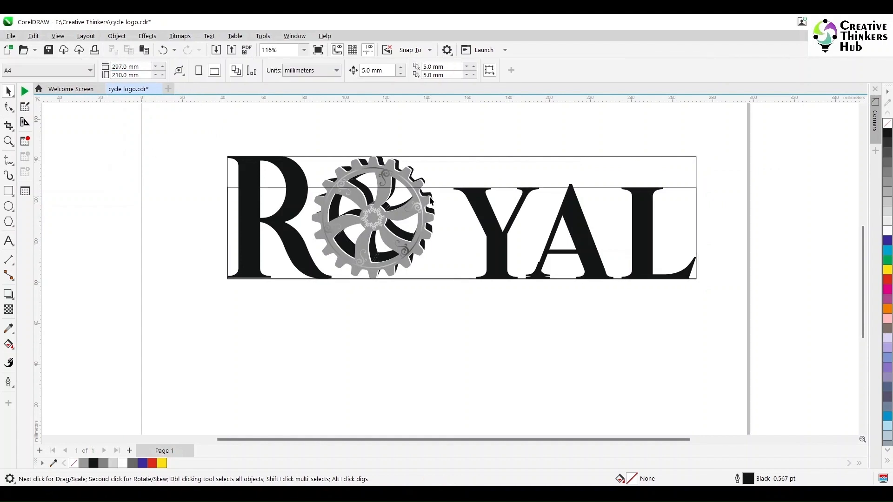
click(451, 164)
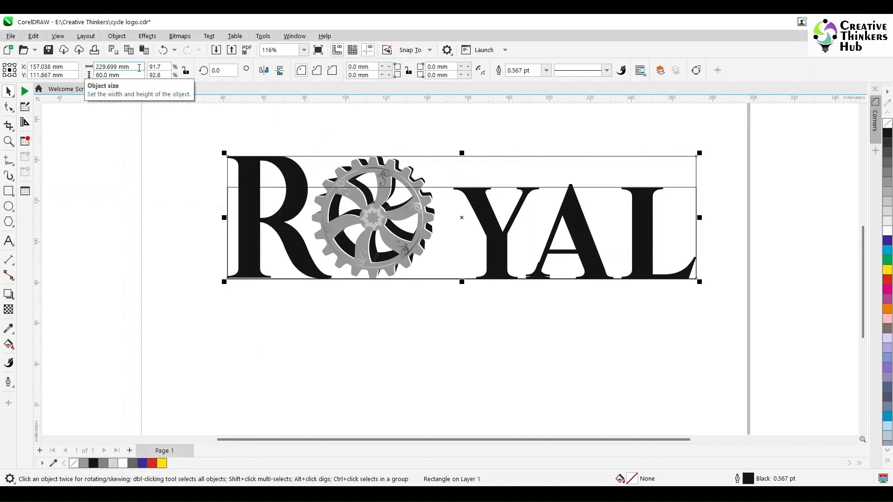
click(145, 269)
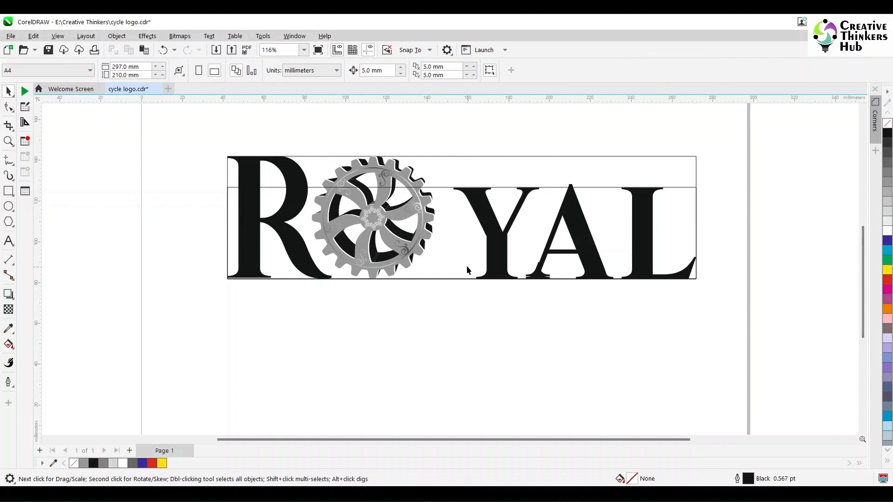
click(456, 216)
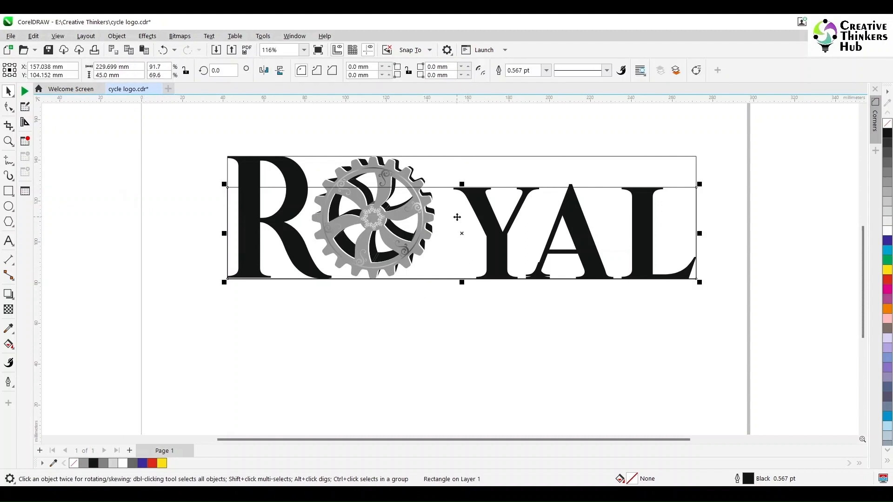
click(475, 342)
click(495, 247)
click(442, 356)
click(448, 248)
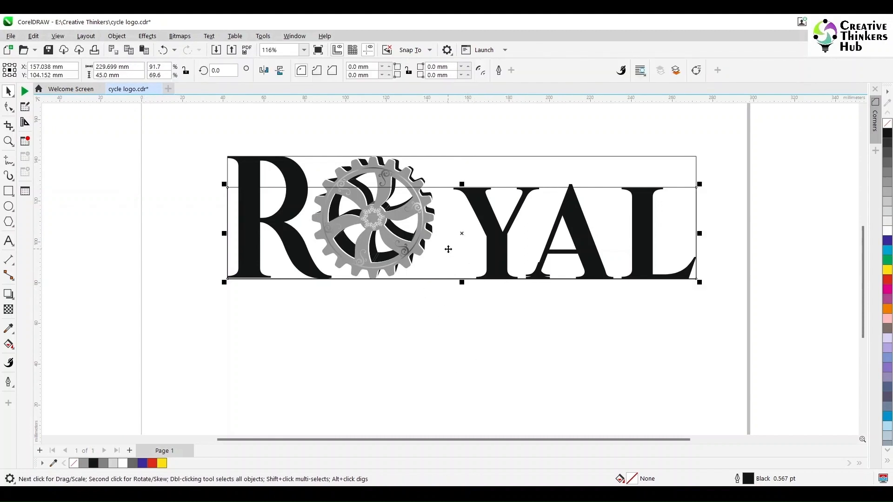
- Scale the YAL letters proportionally to 45 mm high and align them with the shorter rectangle's bottom-right corner
drag(449, 346, 726, 161)
click(187, 71)
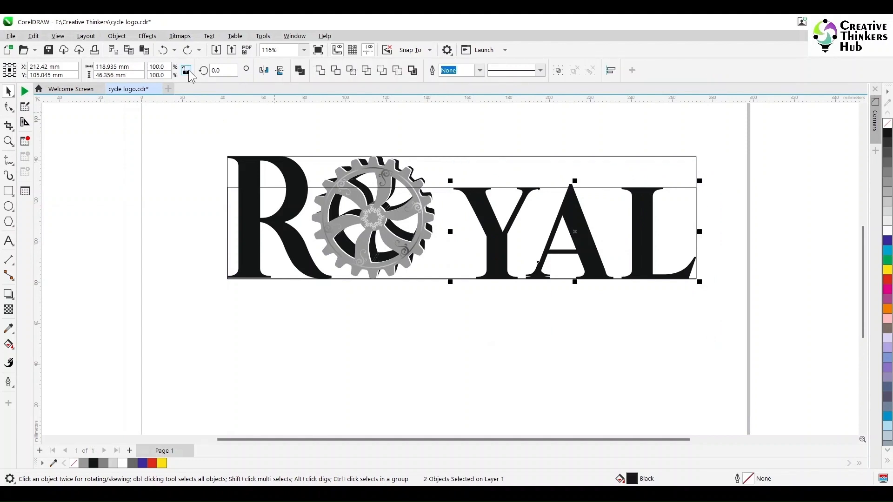
drag(132, 75, 37, 78)
text(45)
key(Return)
- Add a horizontal guideline level with the top edges of the Y and L
drag(726, 175, 540, 326)
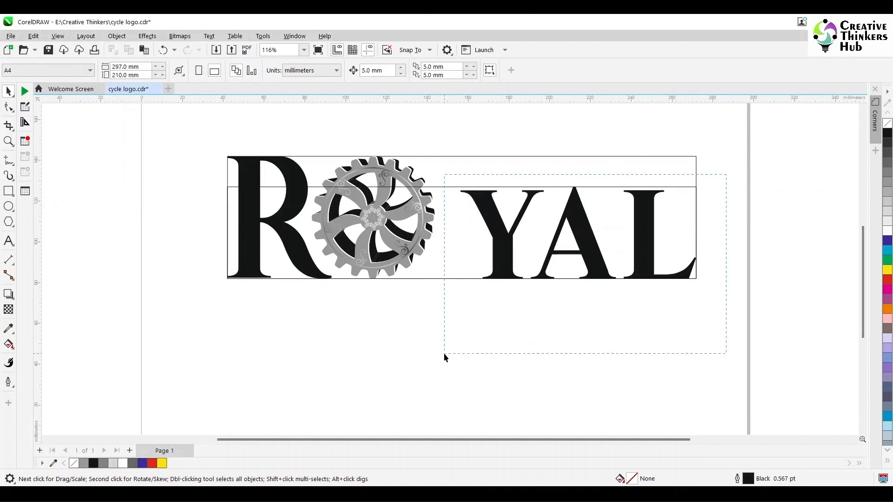
drag(443, 353, 444, 353)
scroll(542, 259, up, 2)
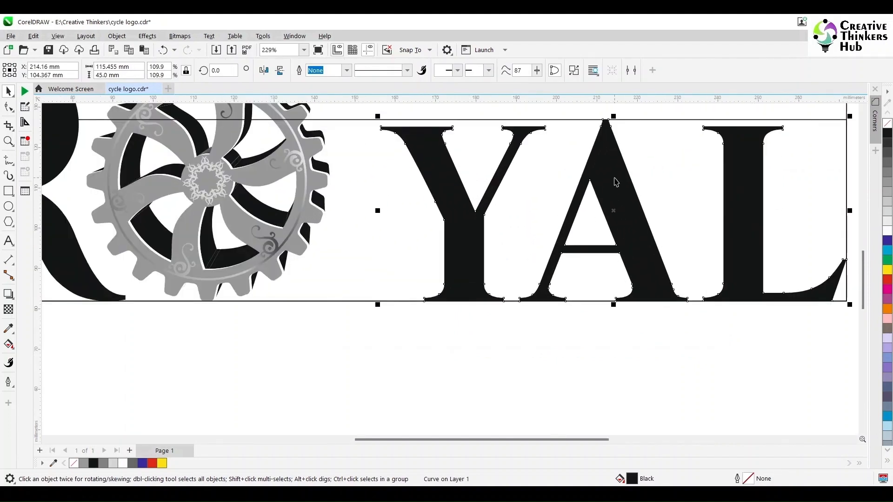
click(8, 107)
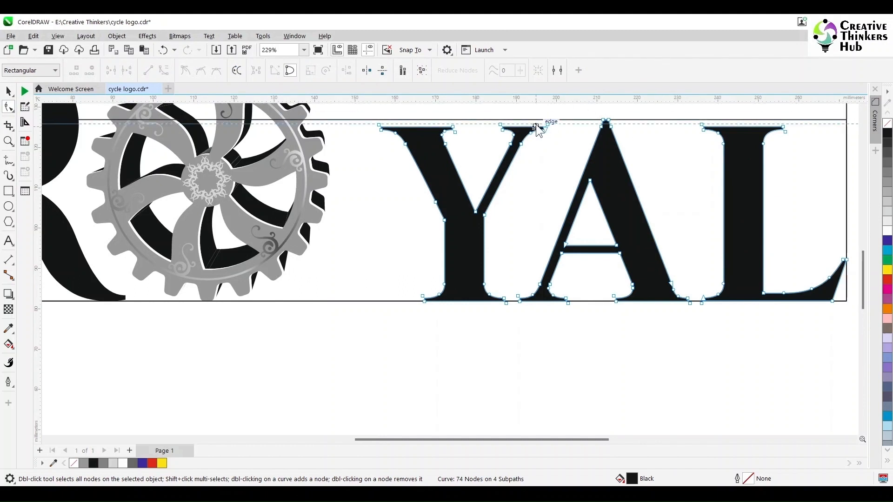
click(535, 126)
click(612, 175)
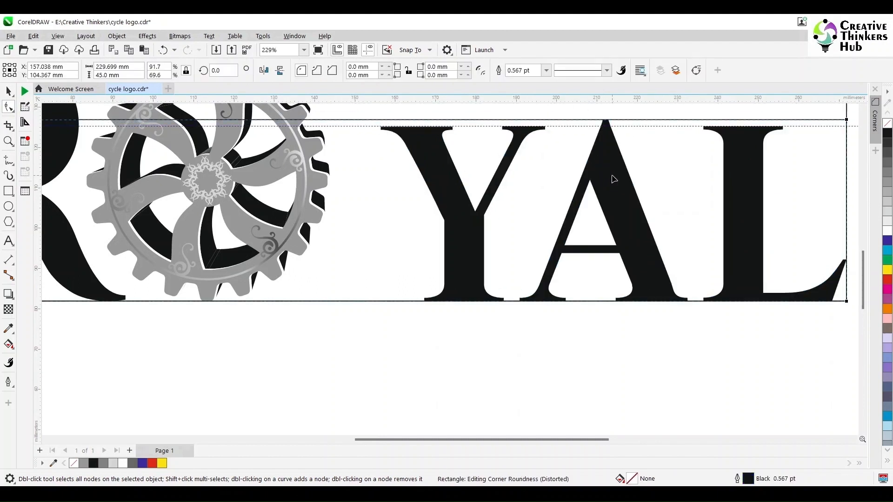
- Cut all nodes of the letter A out of the YAL curve and paste them back as a separate object
key(z)
drag(499, 114, 743, 325)
key(space)
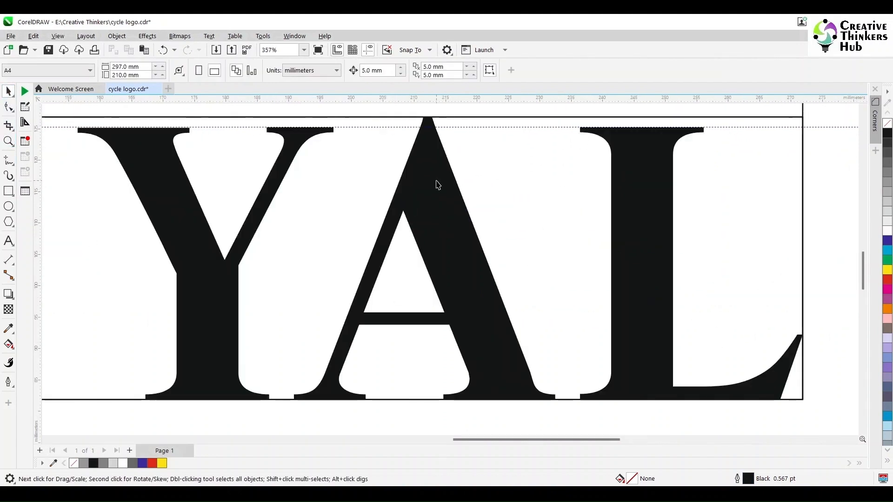
click(421, 180)
key(F10)
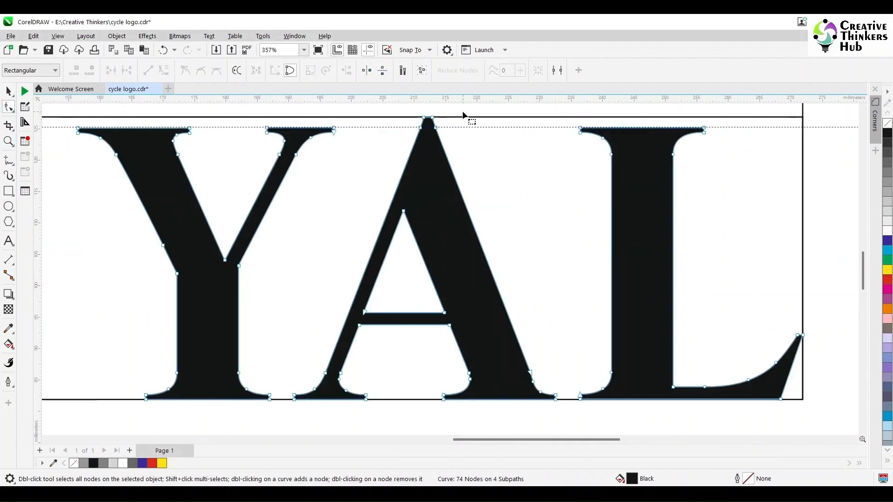
drag(463, 112, 354, 338)
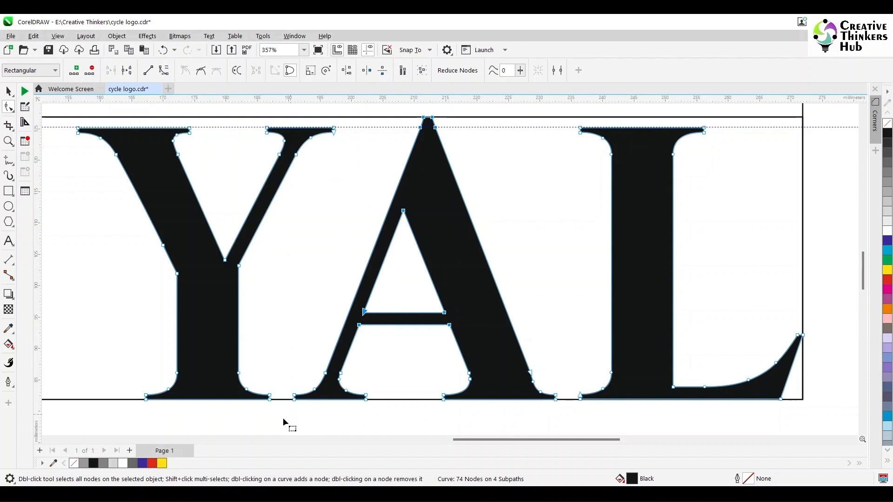
drag(283, 419, 396, 363)
drag(421, 420, 561, 357)
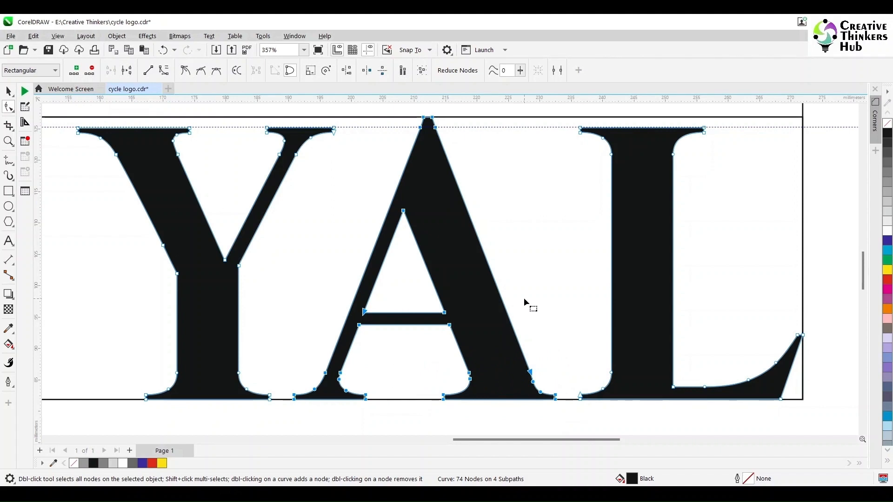
key(Delete)
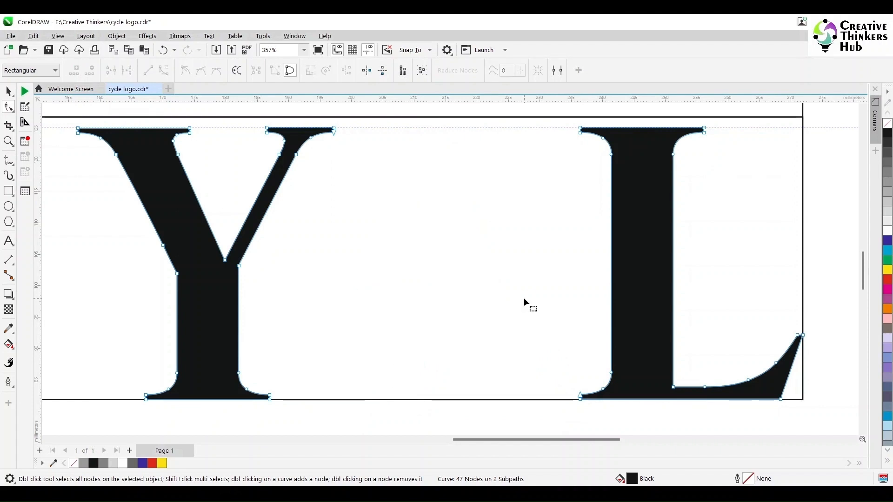
key(ctrl+v)
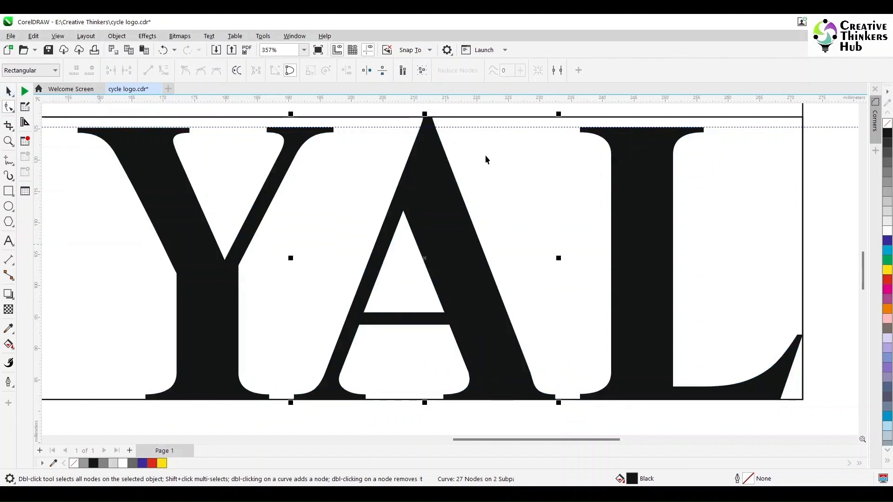
- Scale the separate A down proportionally to the guideline, about 43.3 mm high
key(space)
drag(560, 114, 555, 124)
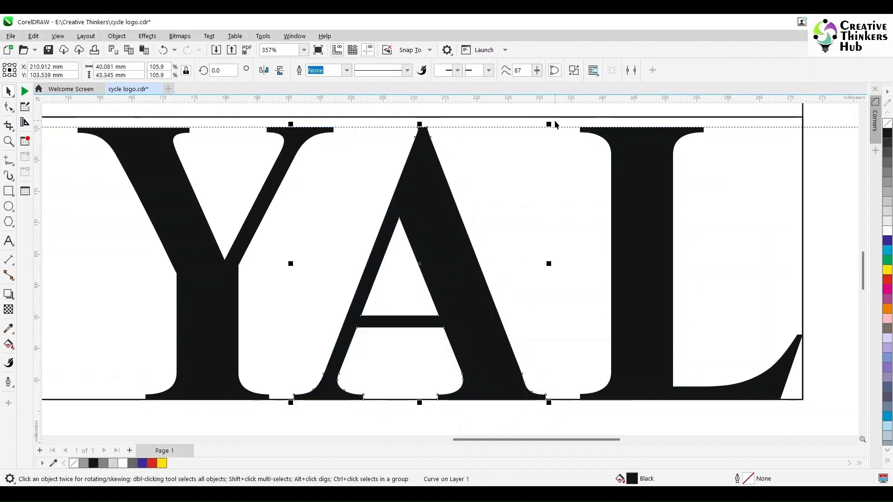
key(ctrl+z)
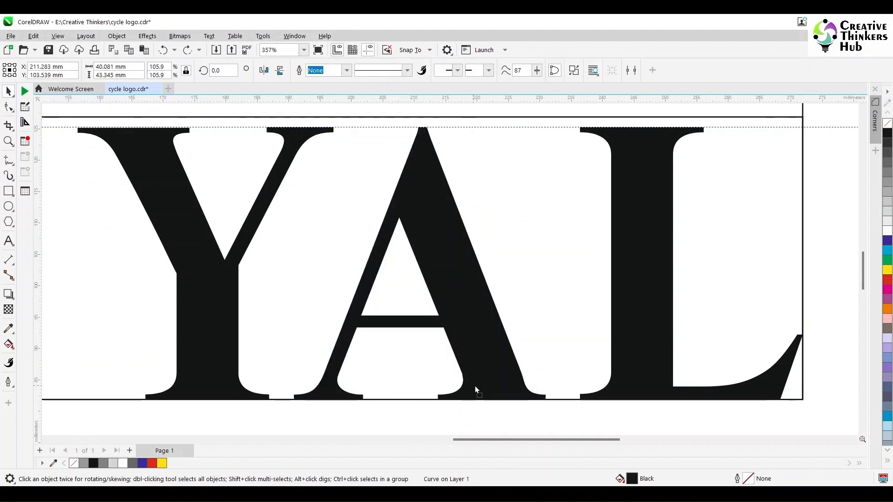
- Move the separate A slightly to the right between the Y and L, and group it with the other letters
drag(472, 386, 477, 386)
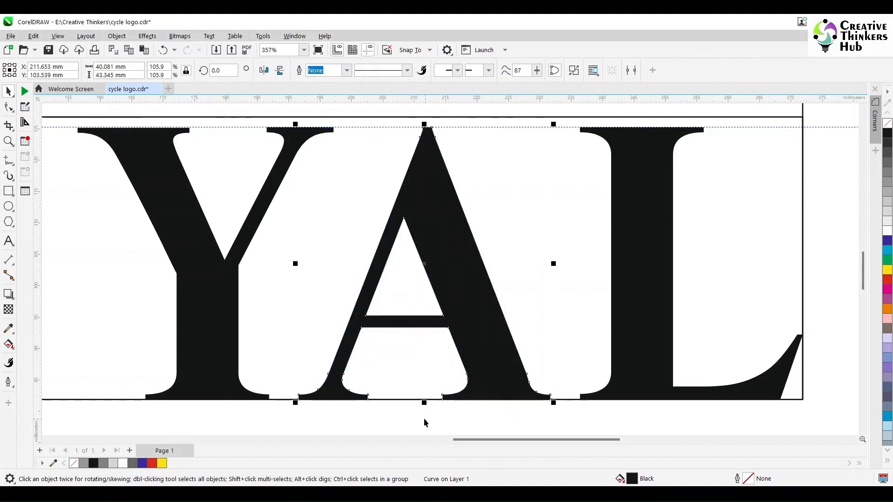
scroll(423, 418, down, 2)
click(682, 193)
drag(683, 194, 793, 152)
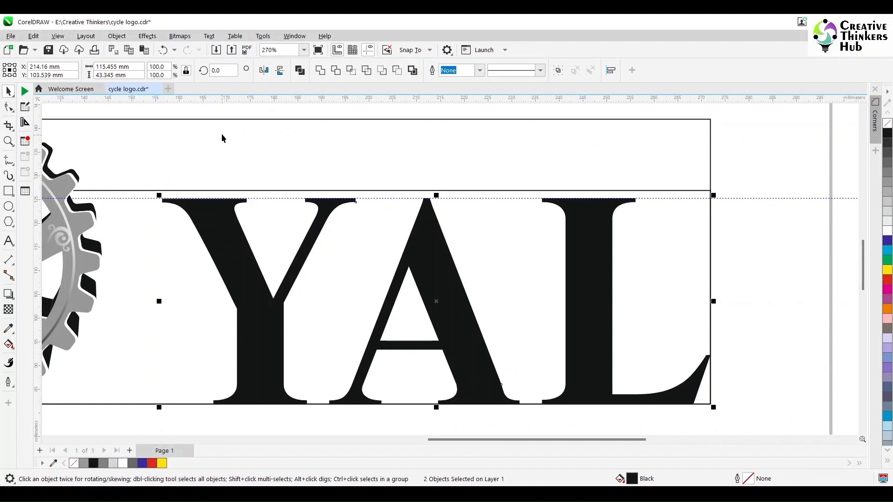
key(ctrl+g)
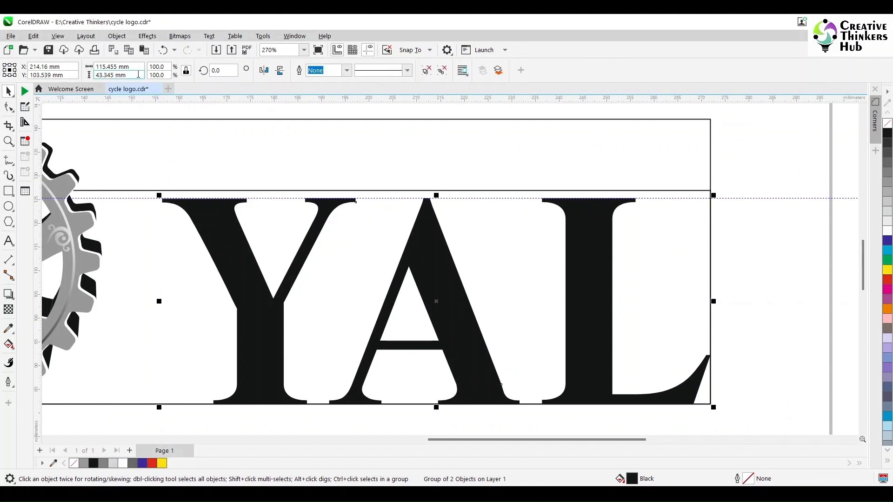
- Scale the YAL group to 45 mm high, then centre it vertically and align its right edge with the shorter rectangle
click(138, 74)
text(45)
key(Return)
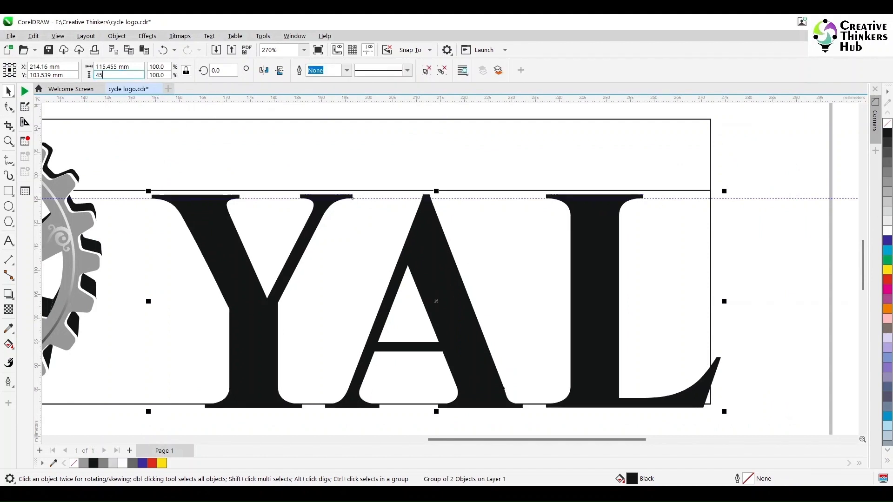
shift+click(216, 191)
key(e)
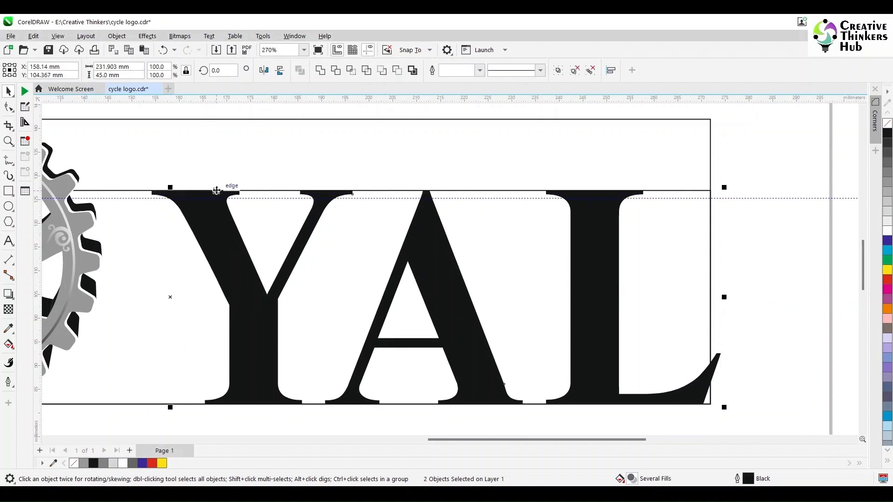
key(r)
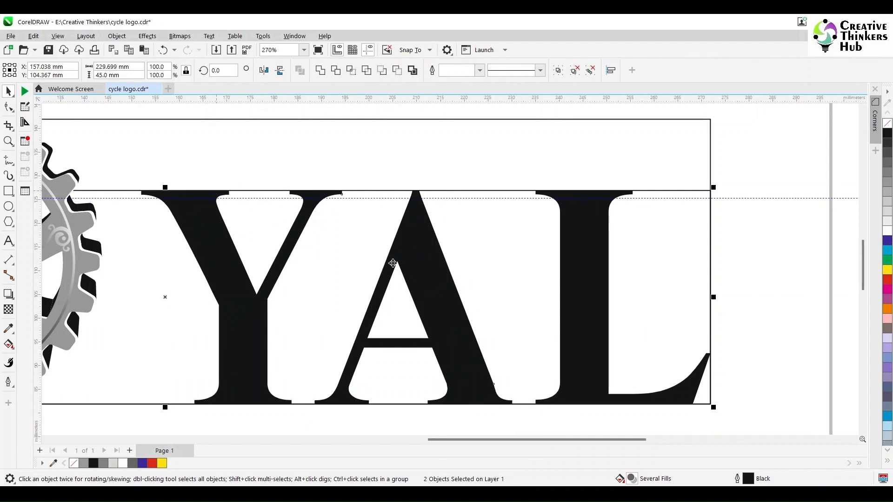
click(730, 264)
scroll(698, 299, down, 4)
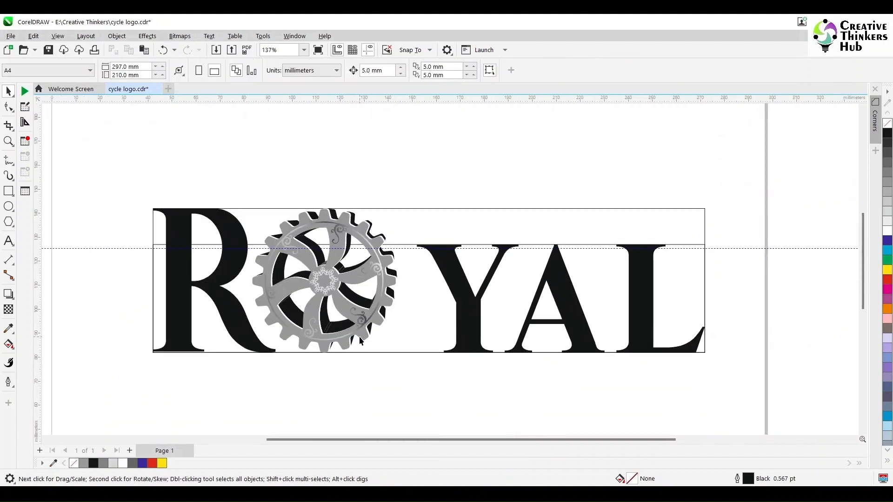
- Lower the gear wheel by 5 mm, scale it proportionally to 65 mm high, and shift it slightly toward the Y
click(361, 341)
click(364, 176)
click(381, 301)
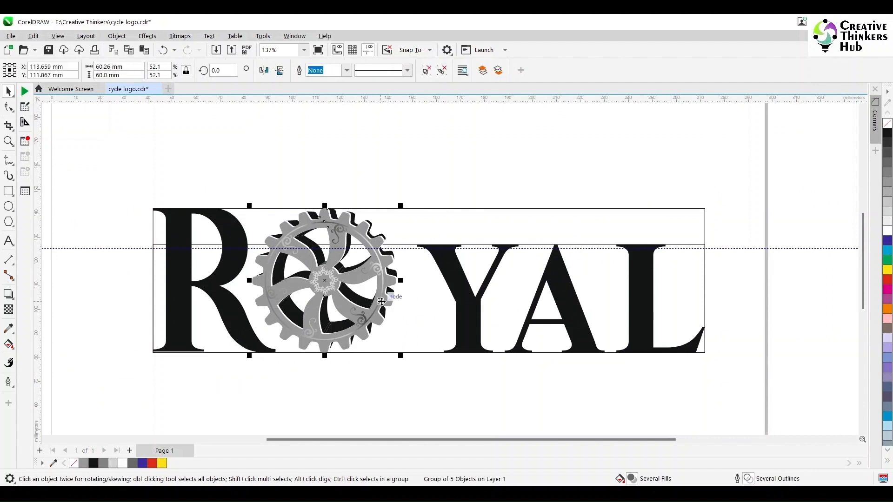
click(350, 164)
click(340, 221)
key(Down)
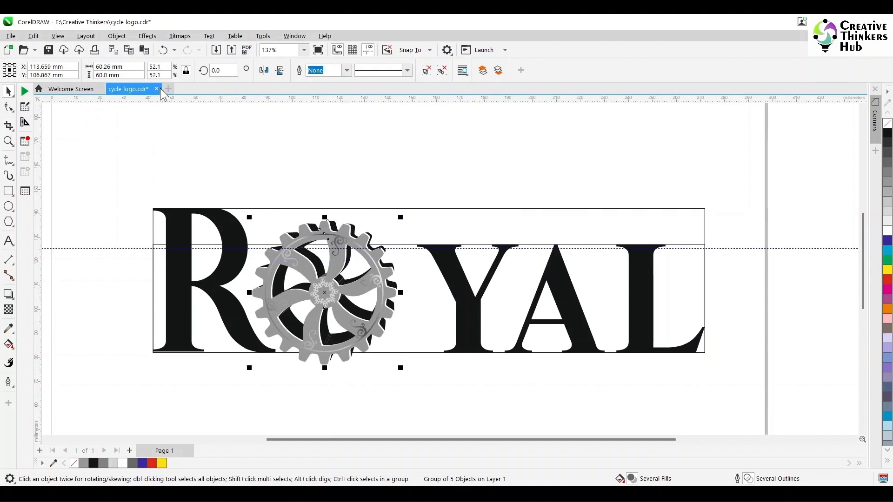
drag(120, 75, 68, 75)
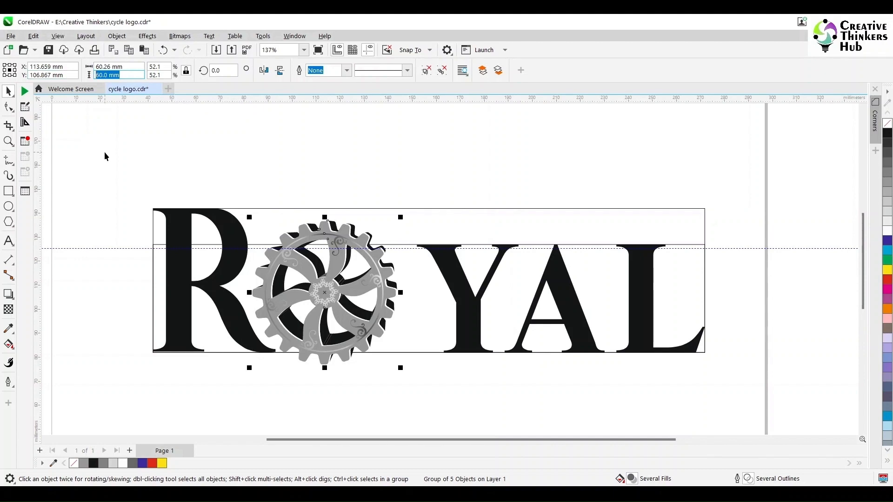
text(65)
key(Return)
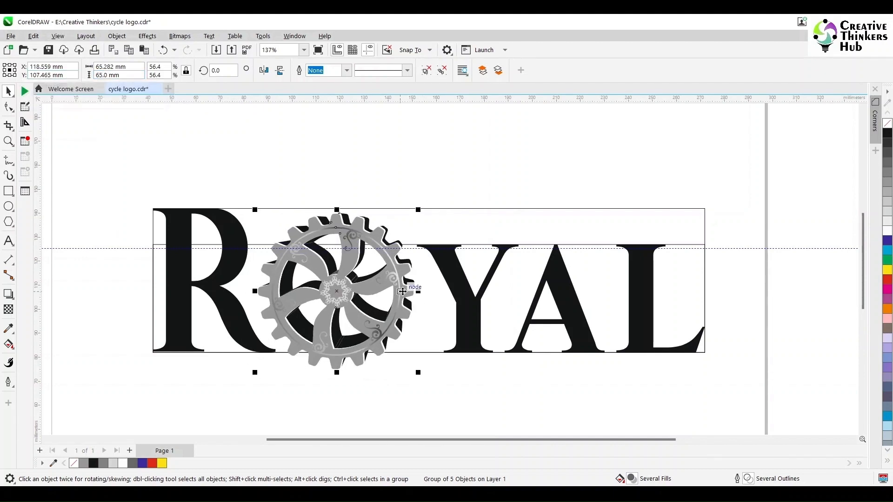
- Align the gear wheel's top with the taller rectangle's top edge and lower it by 5 mm
shift+click(411, 224)
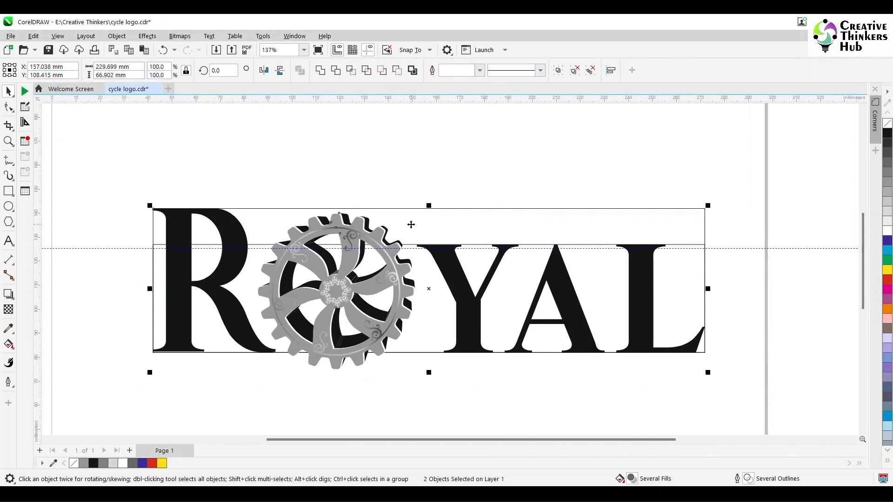
click(319, 183)
click(396, 305)
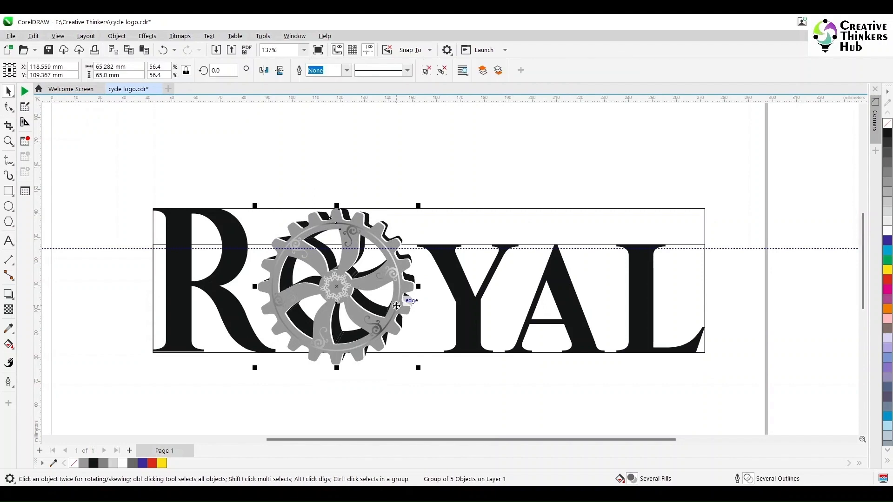
key(Down)
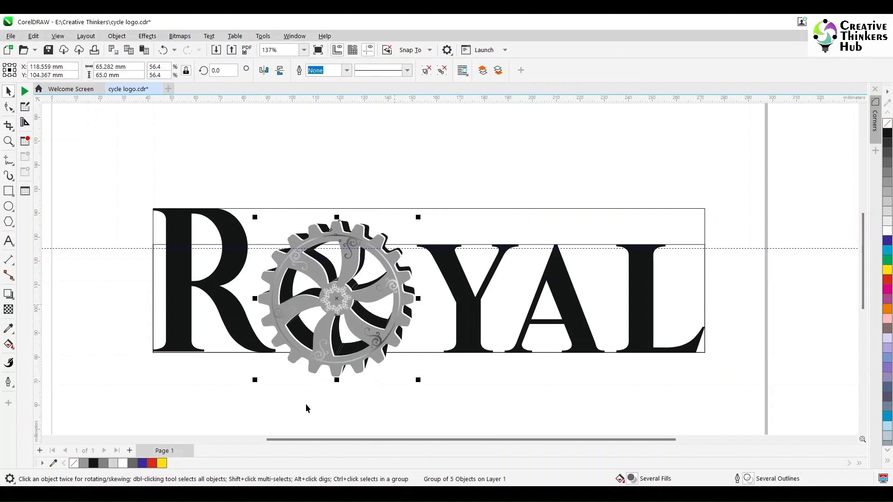
- Distribute the R, the gear wheel and the YAL group horizontally with 0 mm spacing
click(241, 337)
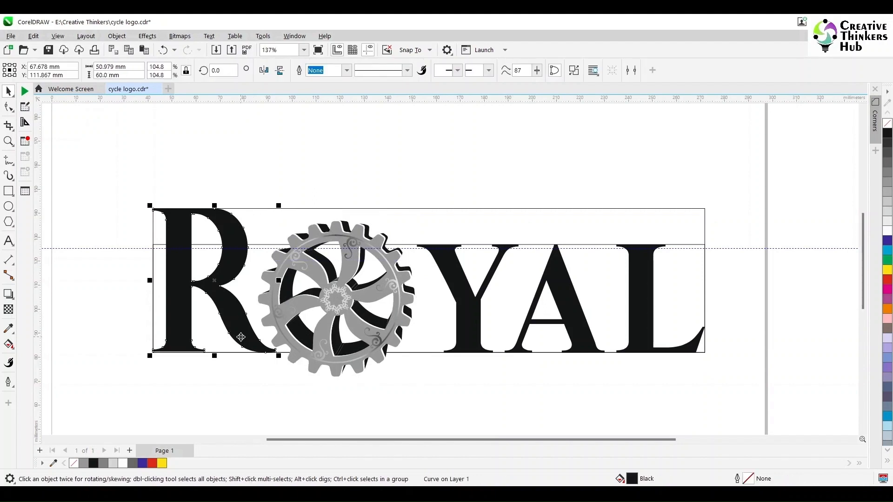
shift+click(299, 353)
shift+click(457, 347)
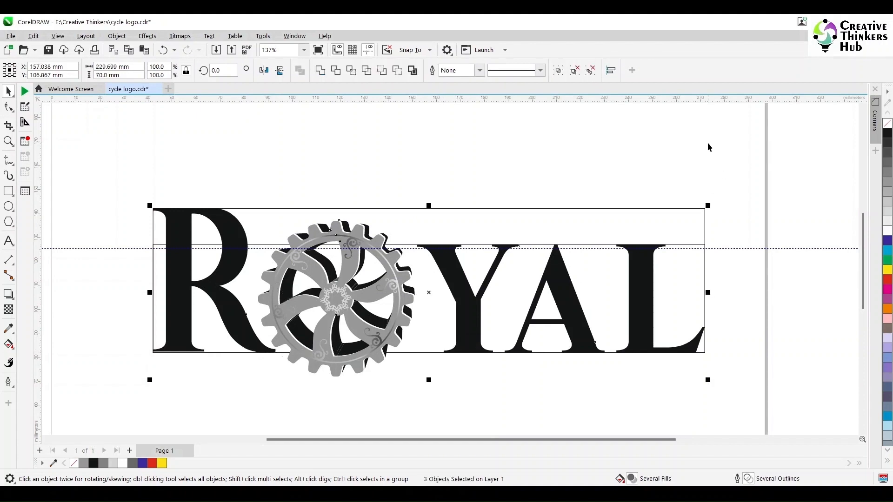
click(722, 195)
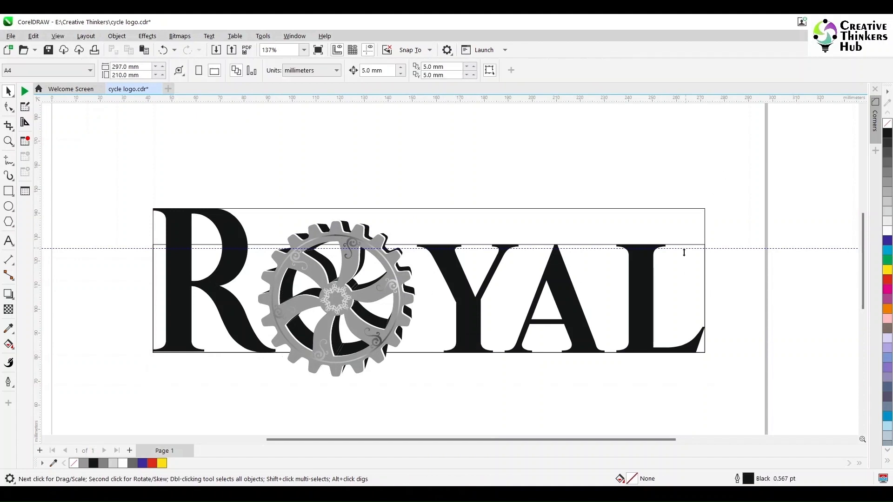
click(464, 298)
shift+click(402, 318)
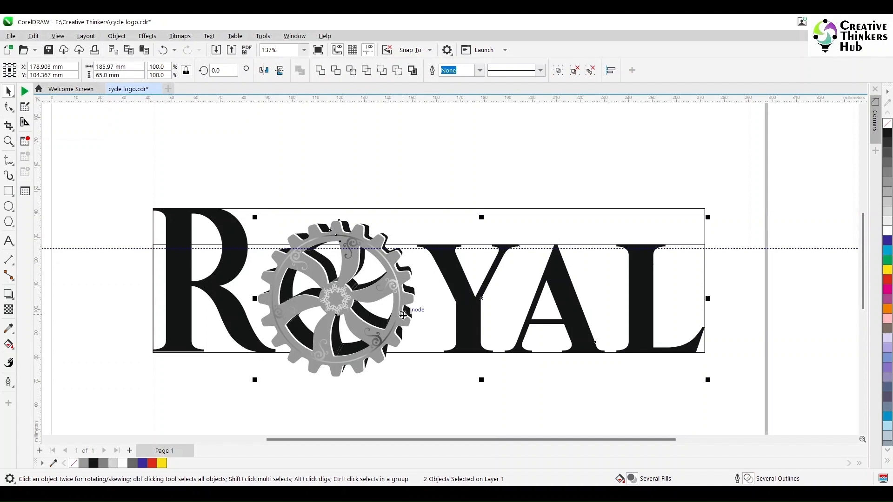
shift+click(253, 350)
click(610, 69)
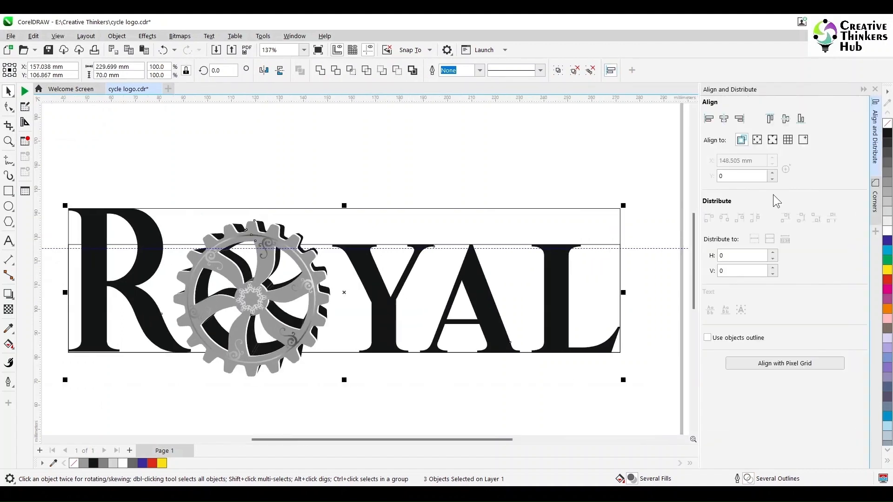
click(772, 258)
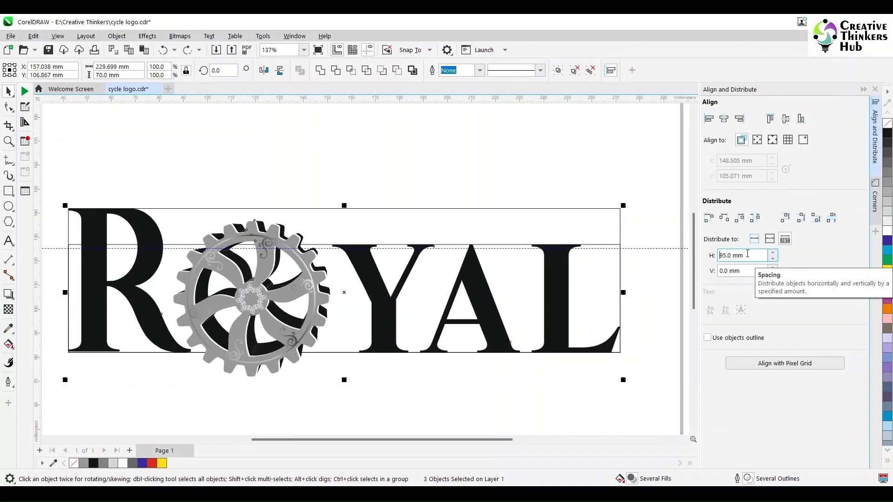
text(0)
click(754, 218)
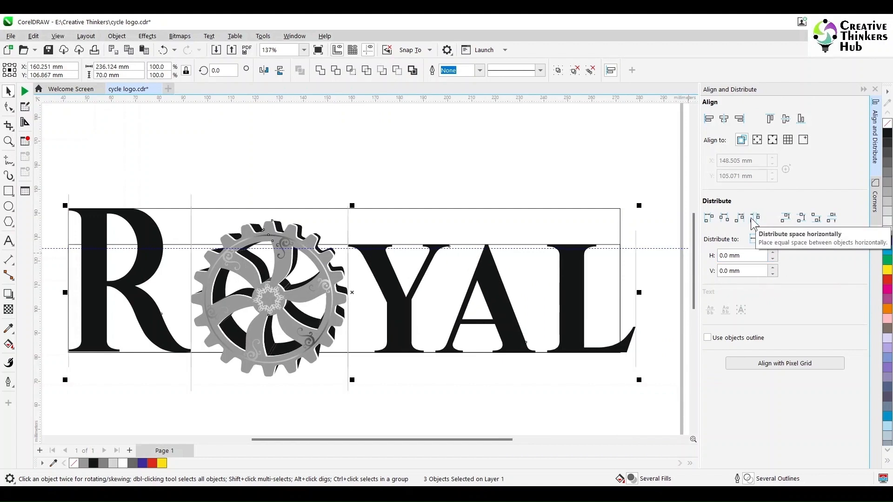
- Shift the gear wheel and YAL together to the left so the gear overlaps the R's leg, and group them
click(253, 404)
click(233, 339)
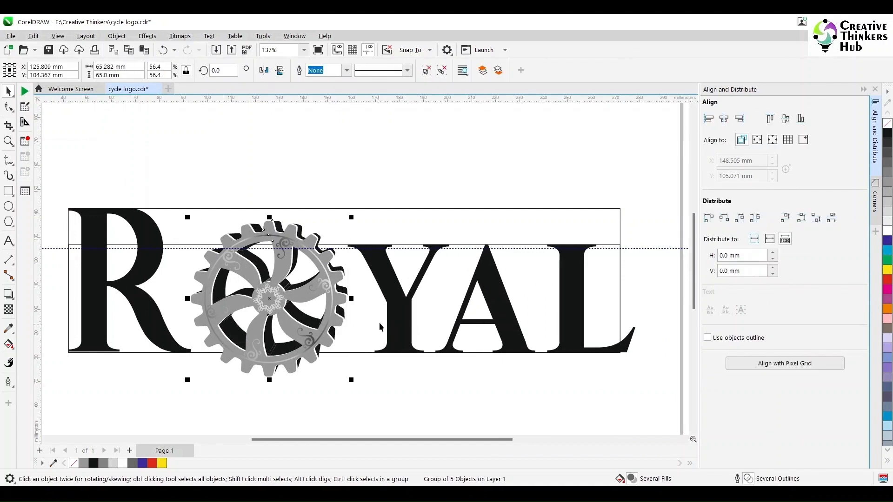
shift+click(394, 325)
key(Left)
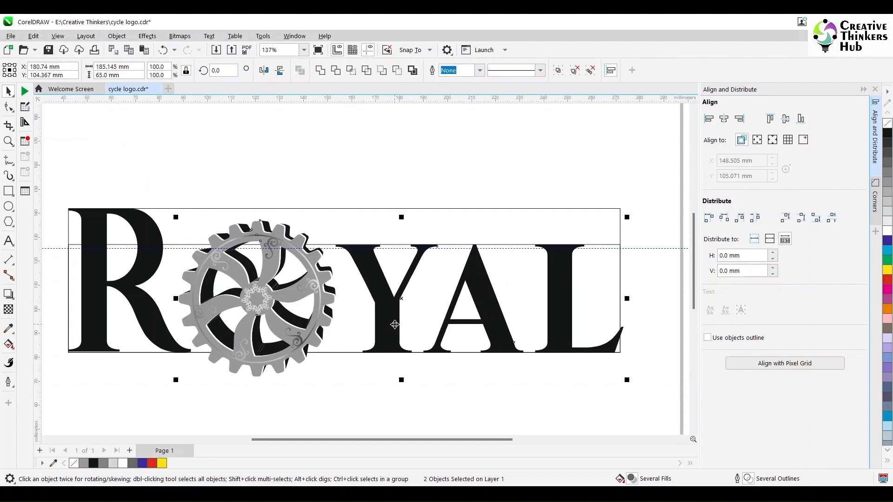
key(Left)
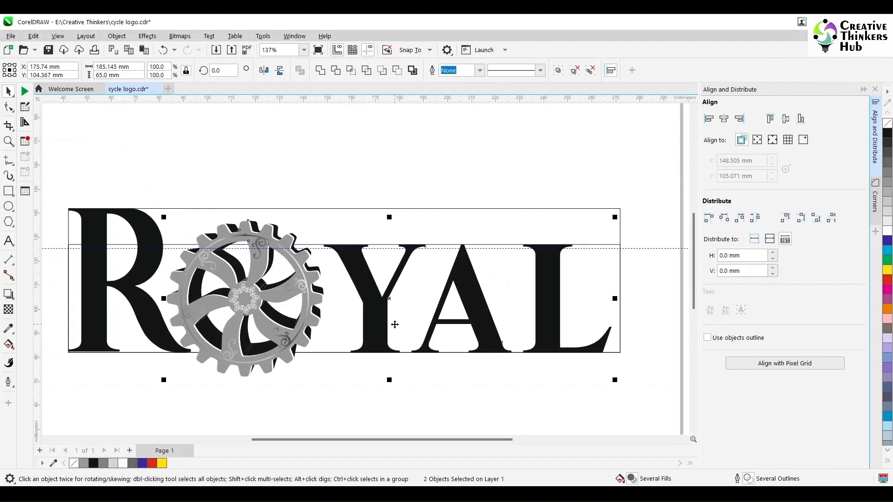
key(Right)
key(ctrl+g)
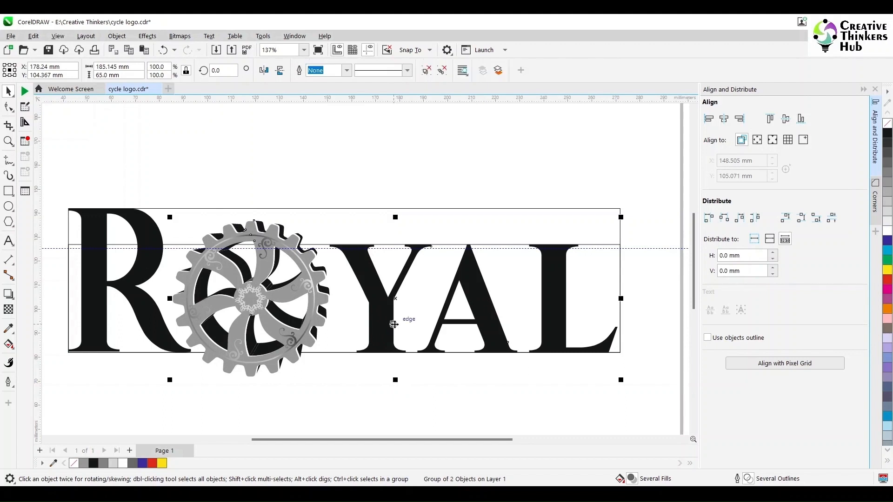
click(651, 304)
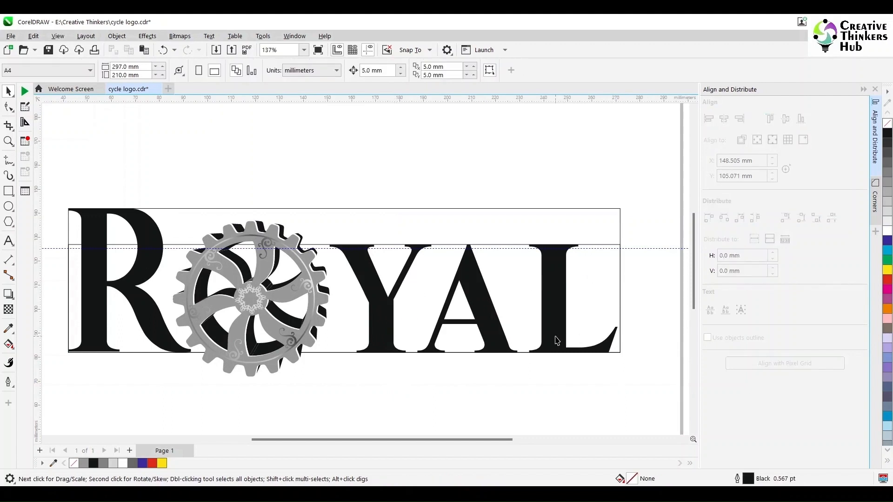
- Align the gear-and-YAL group with the right edge of the taller rectangle
click(555, 333)
key(ctrl+a)
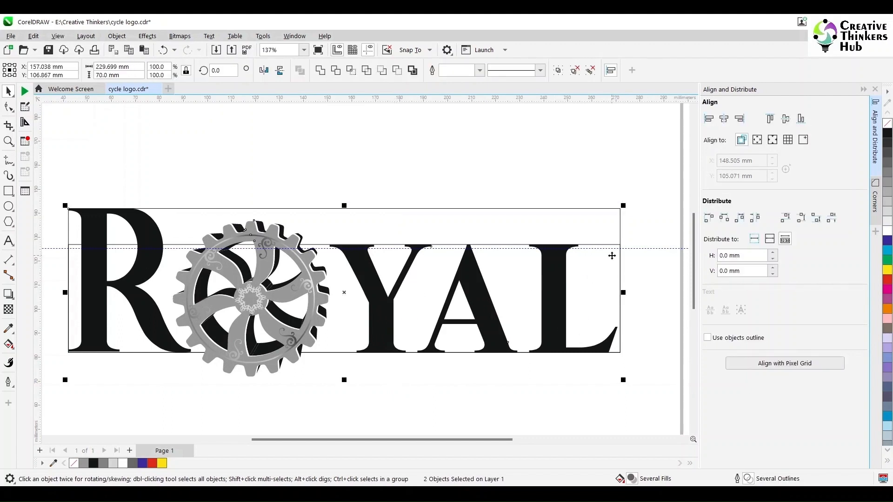
key(l)
key(r)
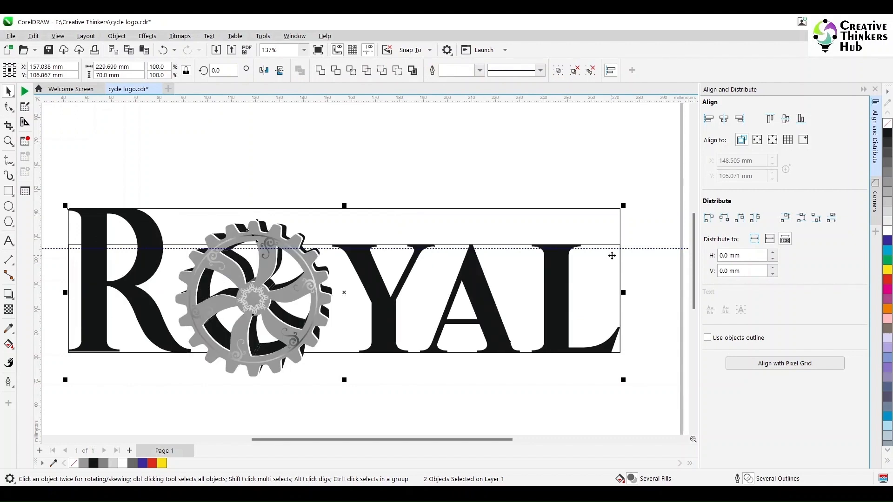
click(266, 407)
- Make a copy of the taller rectangle with its top edge lowered to the gear's top, about 54.3 mm high
scroll(271, 386, down, 5)
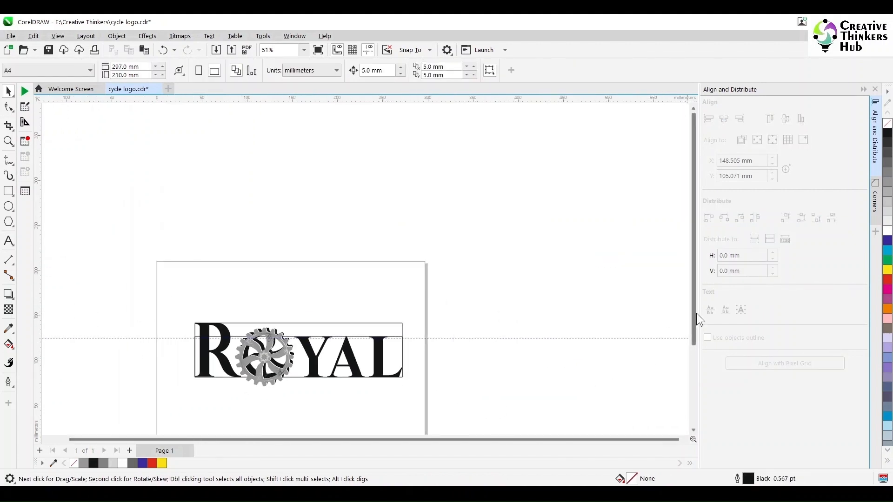
drag(695, 314, 692, 355)
scroll(286, 287, up, 2)
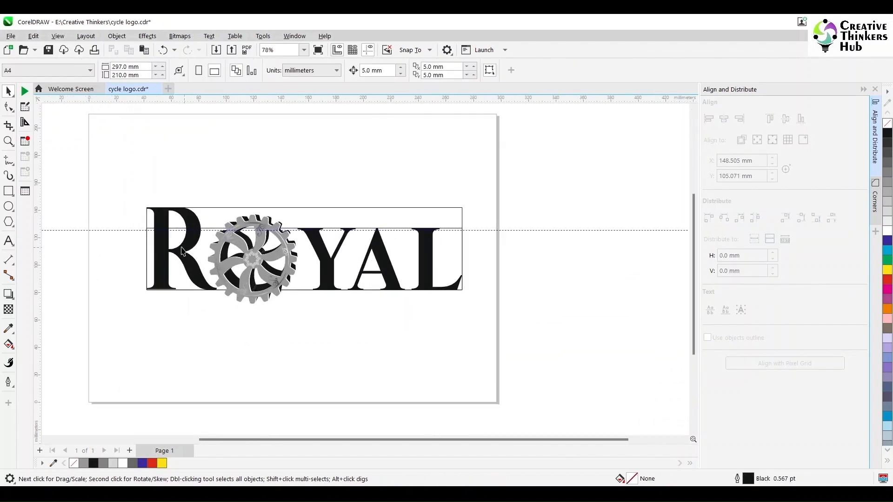
click(202, 215)
click(436, 205)
click(313, 210)
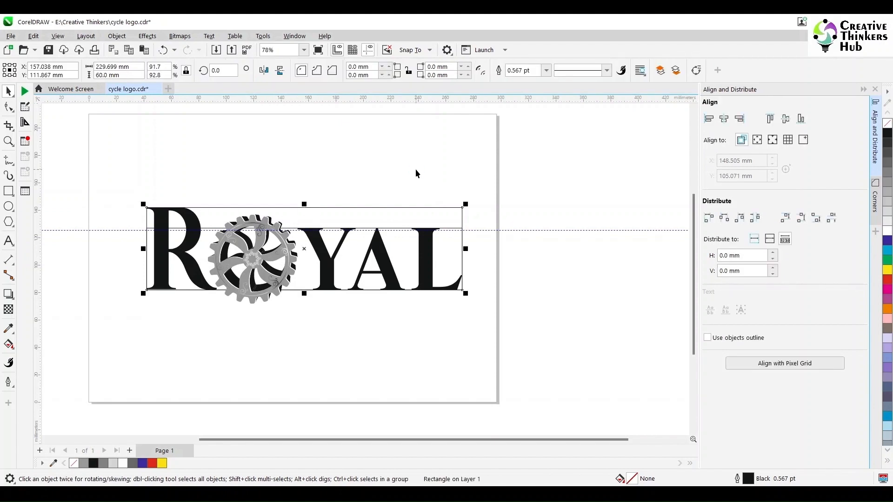
drag(304, 204, 255, 213)
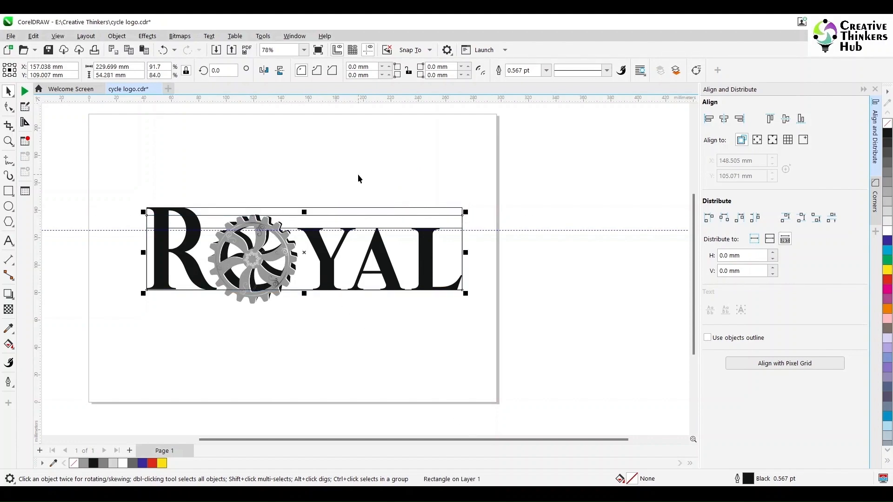
- Move the rectangle copy so its top edge sits just above the gear's teeth, and set its height to 55 mm
scroll(270, 205, up, 5)
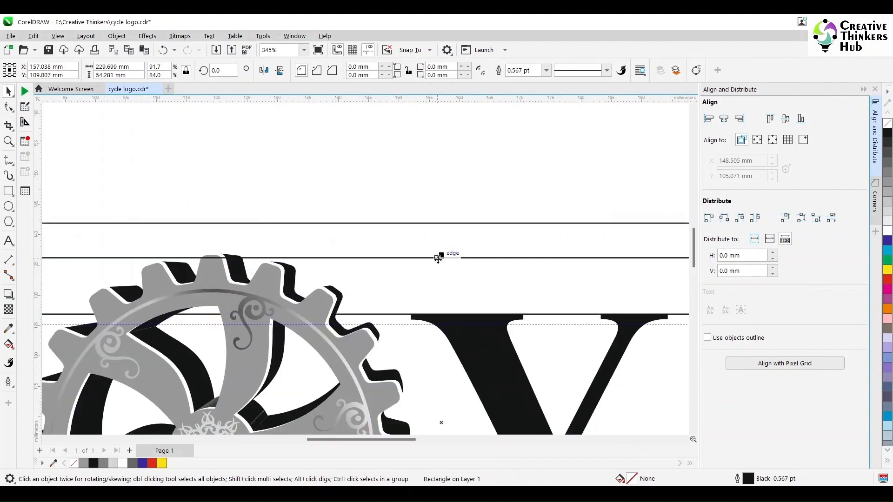
drag(437, 258, 233, 252)
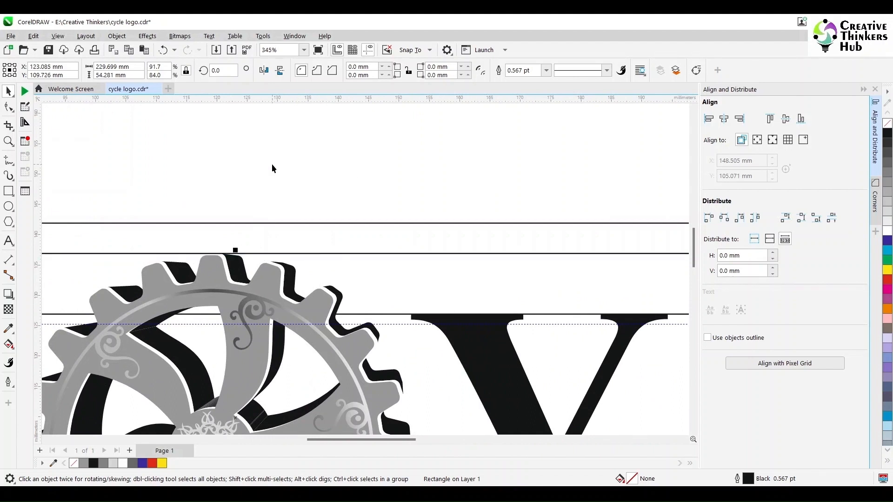
double_click(137, 76)
text(55)
key(Return)
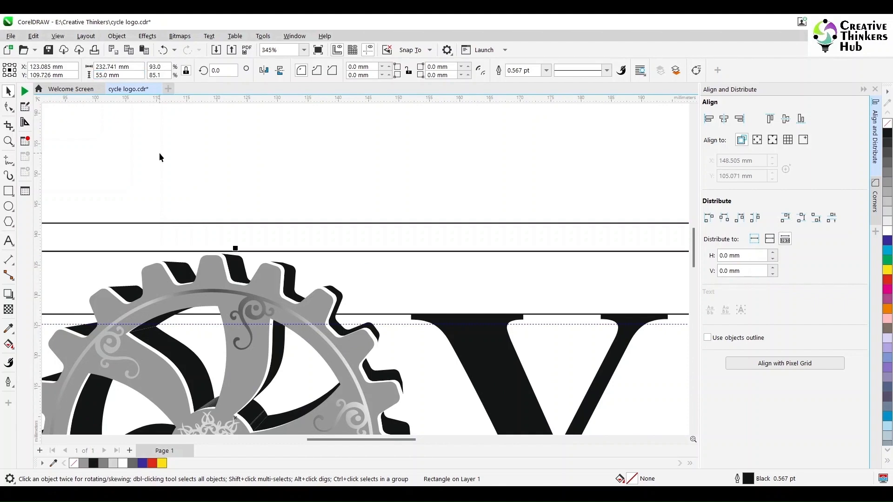
- Align the bottom edge of the 55 mm high rectangle with the bottom of the tallest rectangle
shift+click(441, 249)
key(c)
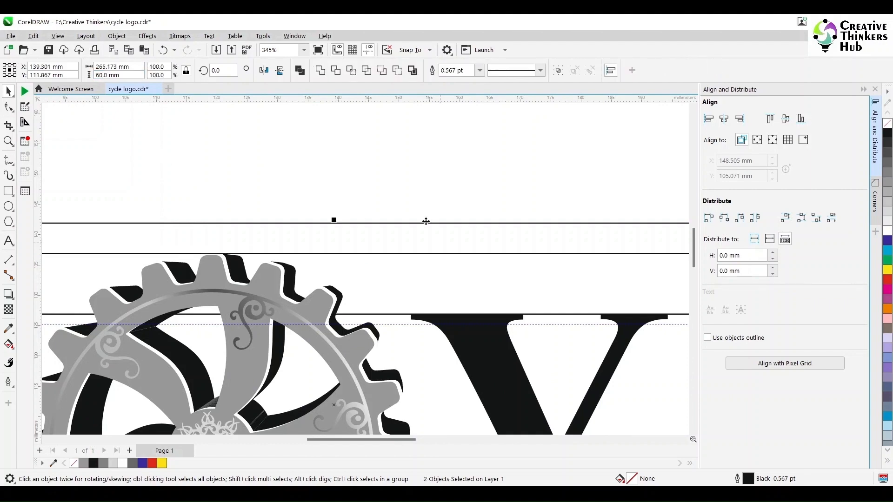
click(364, 166)
scroll(385, 189, down, 2)
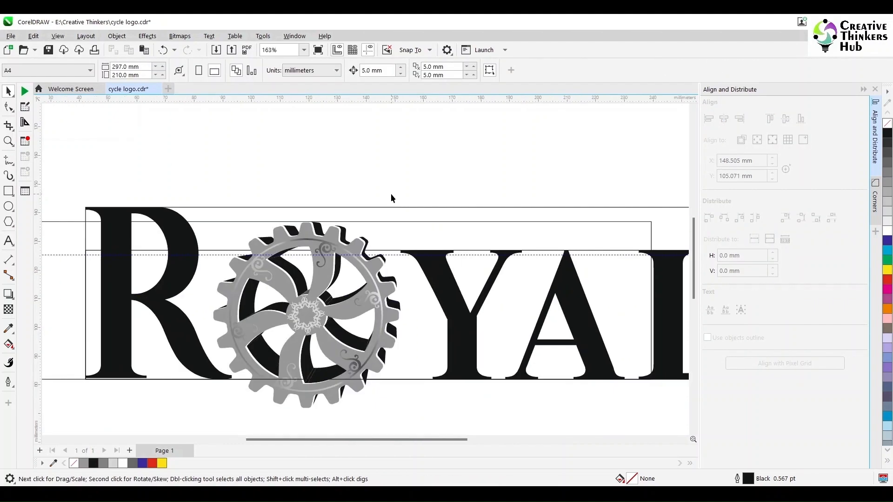
click(397, 224)
click(371, 169)
scroll(409, 200, down, 1)
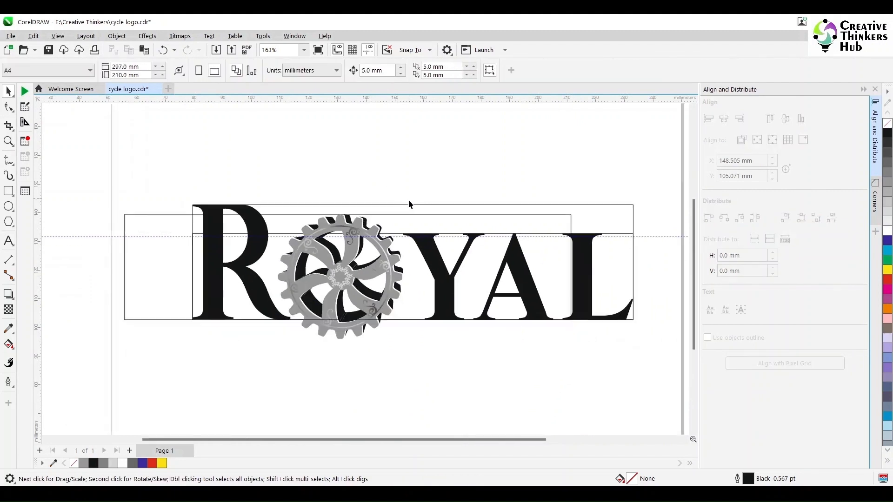
- Align the left edge of the 55 mm high rectangle with the left side of the tallest rectangle
scroll(408, 204, down, 2)
click(517, 216)
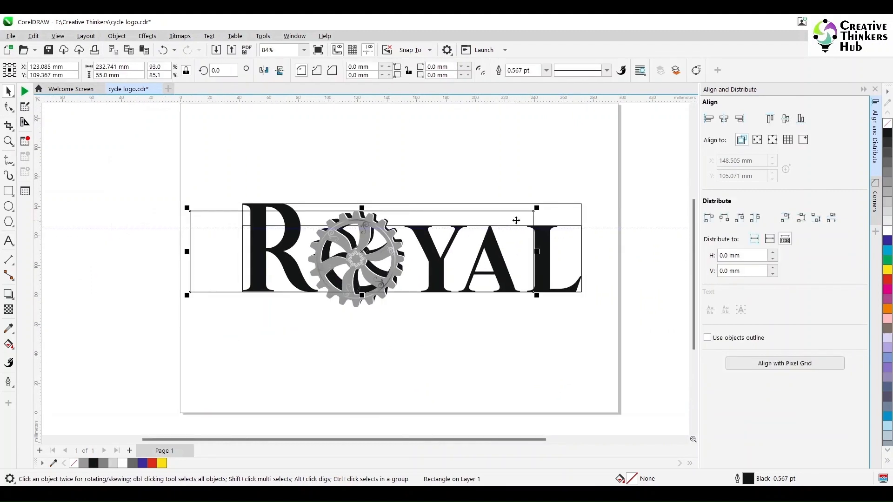
shift+click(571, 221)
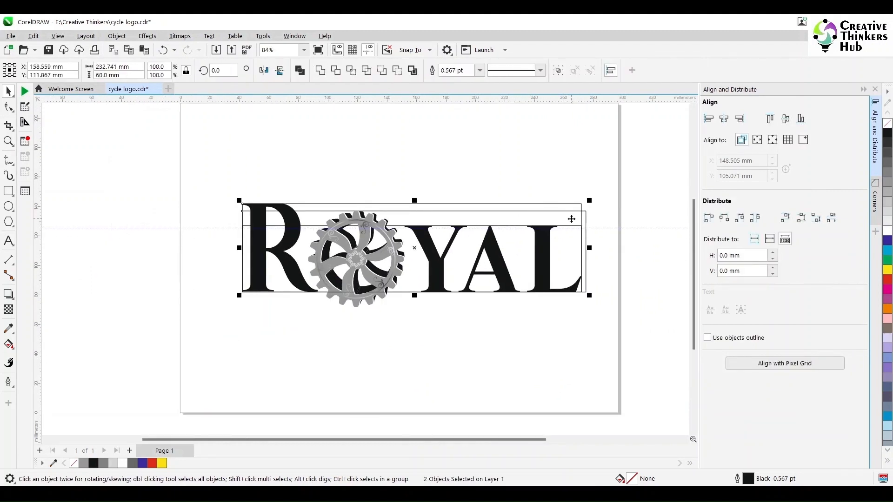
click(450, 168)
click(422, 212)
click(408, 169)
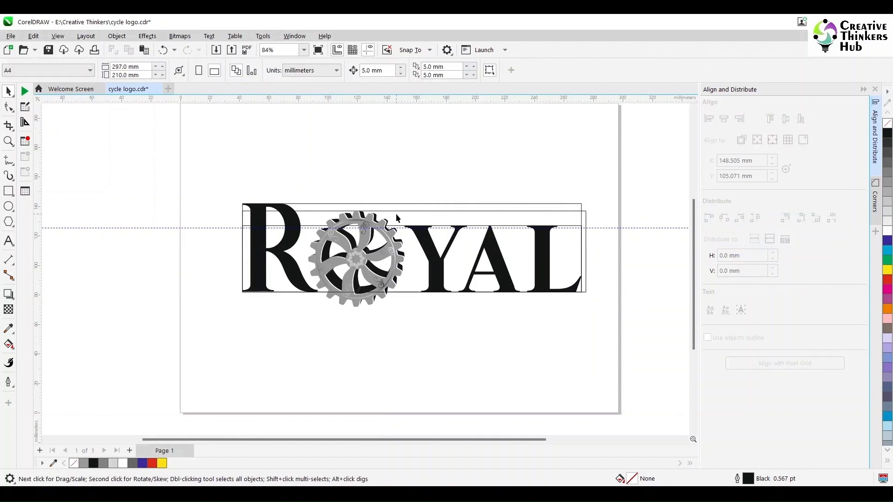
- Mirror a copy of the 45 mm high rectangle below the ROYAL baseline, about 11.4 mm high
click(399, 226)
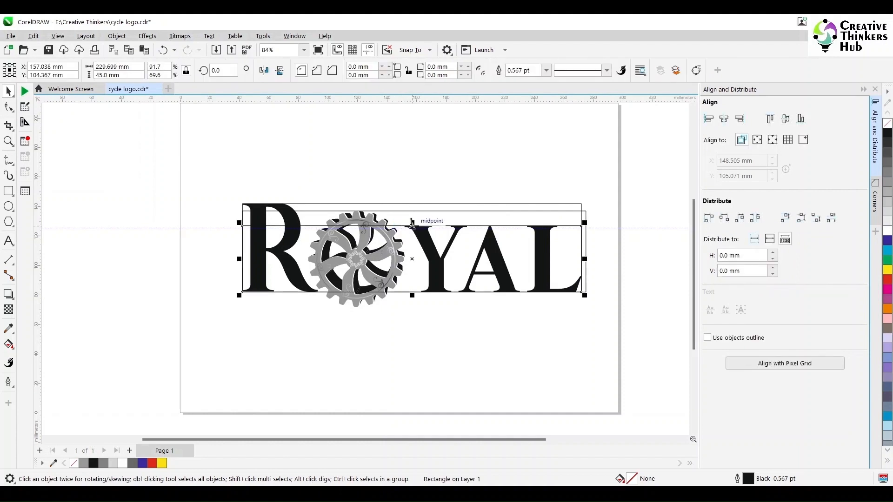
drag(412, 223, 361, 313)
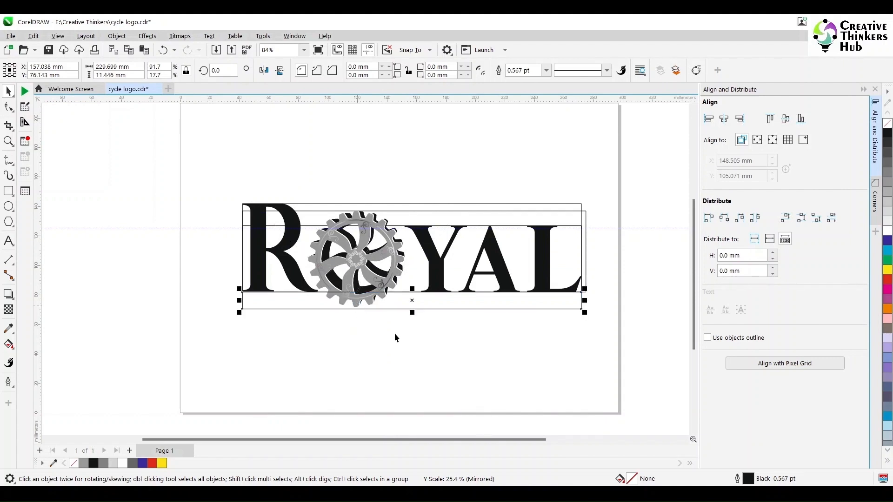
scroll(361, 314, up, 2)
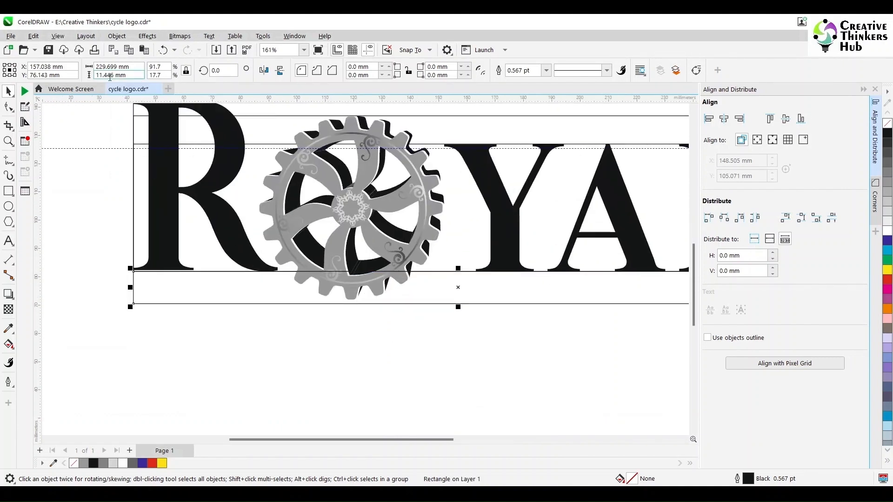
- Set the lower rectangle's height to 10 mm and snap its top edge to the ROYAL baseline
click(186, 71)
click(117, 75)
text(10)
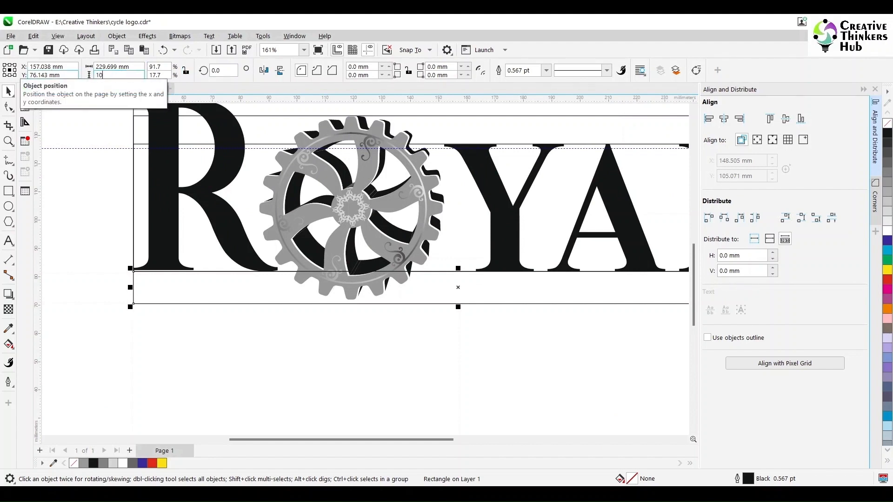
key(Return)
mouse_move(133, 270)
mouse_down()
mouse_move(179, 339)
mouse_move(132, 272)
mouse_up()
scroll(256, 353, down, 3)
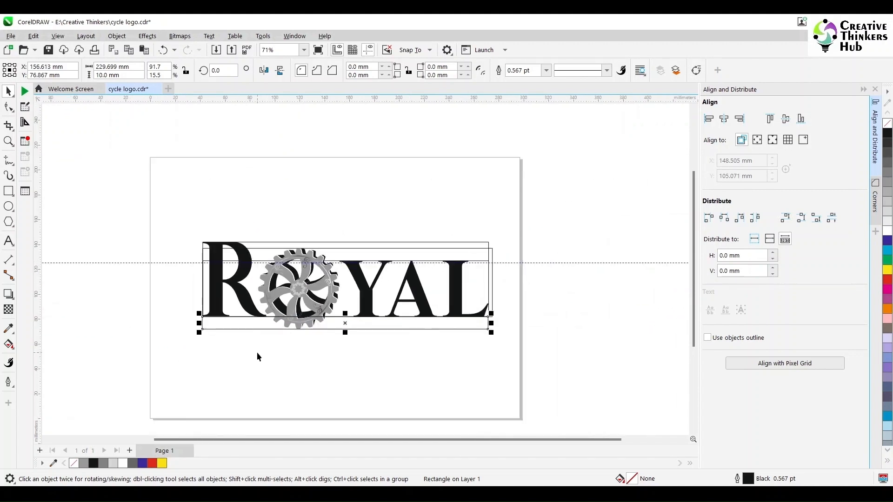
click(403, 378)
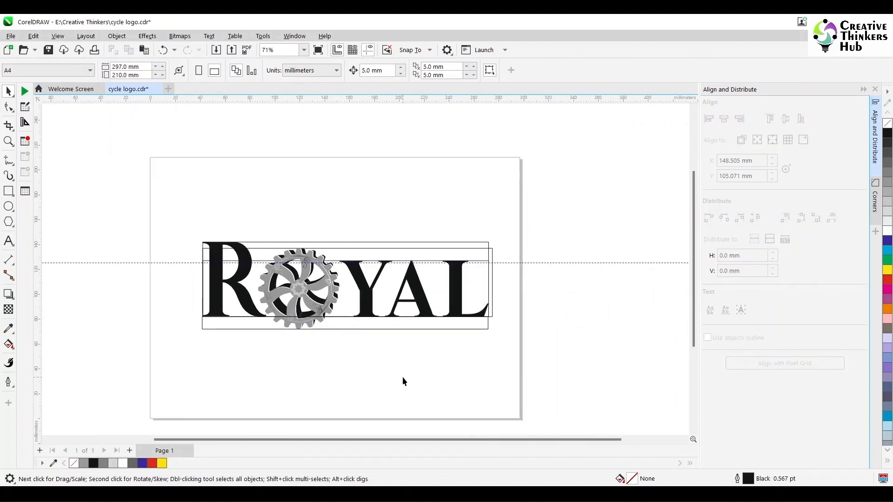
- Narrow the 55 mm high rectangle so its right edge meets the right side of the other rectangles
click(492, 260)
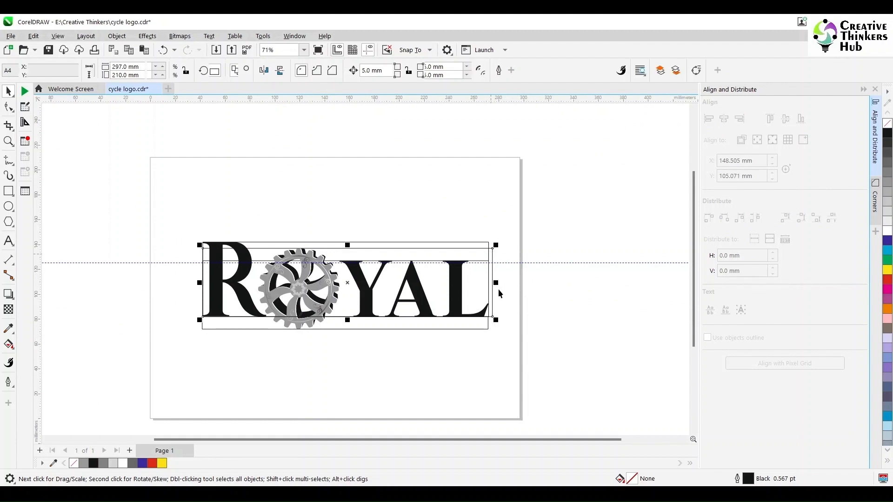
drag(492, 282, 499, 296)
click(510, 301)
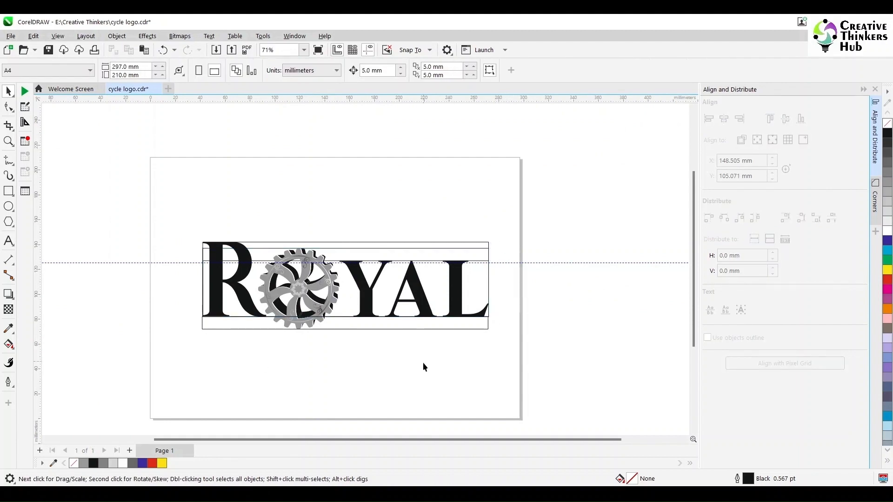
- Add the artistic text "Cycles" below the ROYAL wordmark
click(9, 241)
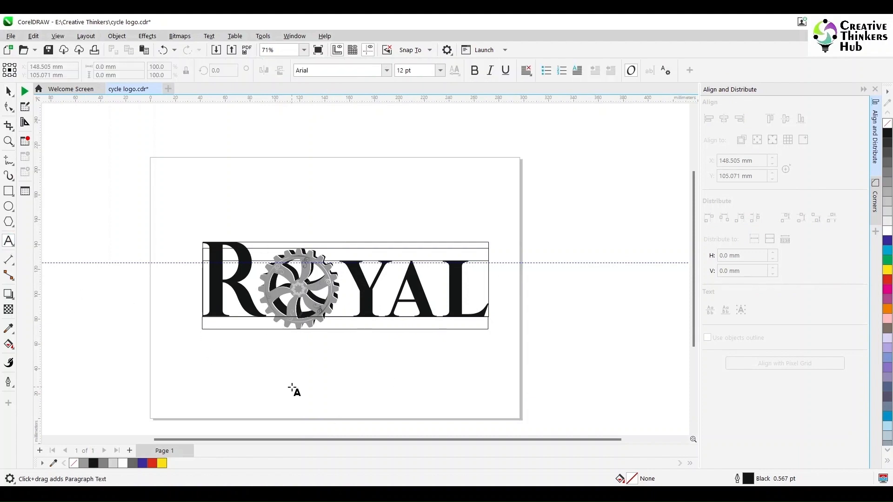
click(292, 388)
text(Cy)
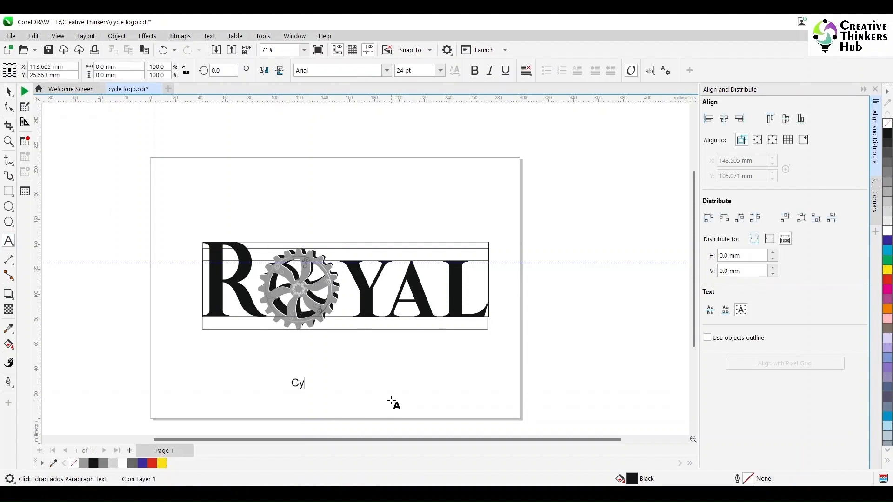
text(cles)
click(9, 92)
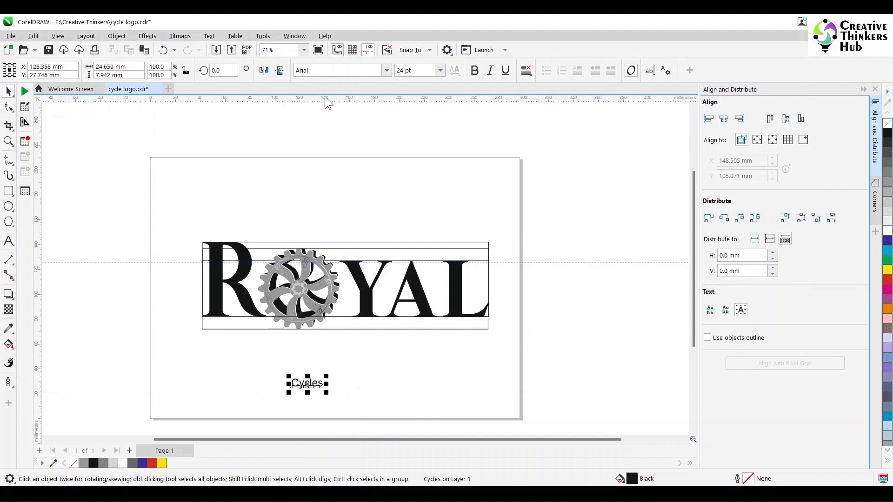
- Change the Cycles text to the Scriptina font and enlarge it to about 123 pt
click(386, 70)
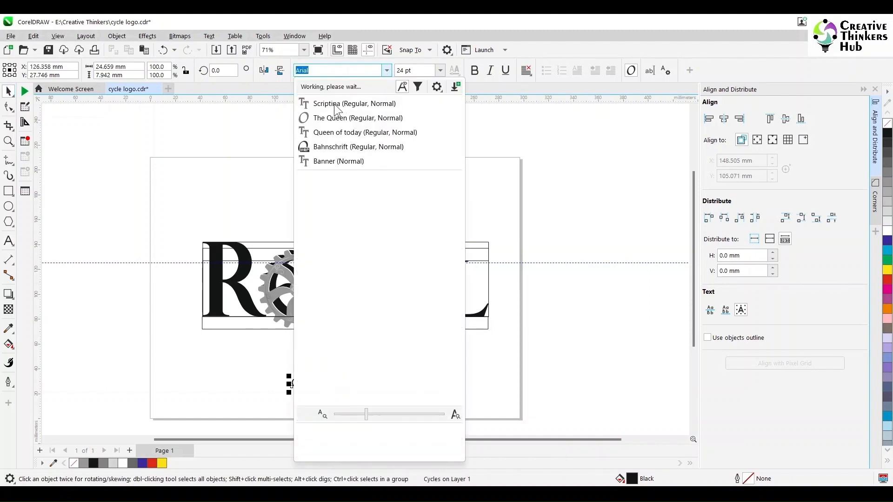
click(336, 105)
drag(323, 370, 452, 279)
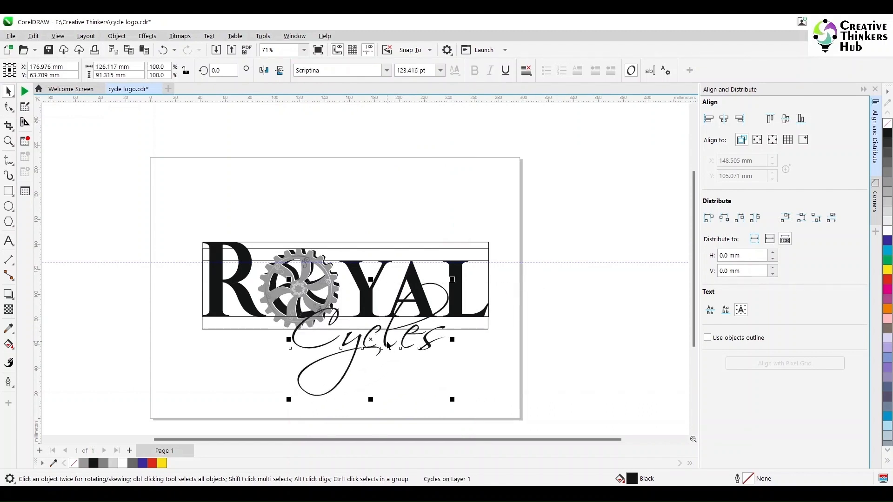
- Set the Cycles text to 200 pt and move it so it overlaps the lower part of ROYAL
click(414, 70)
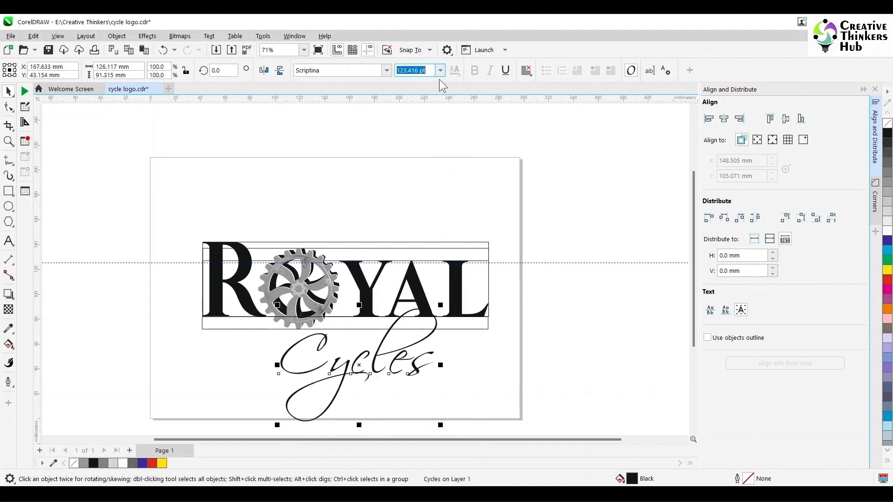
text(200)
key(Return)
click(863, 89)
drag(499, 354, 452, 348)
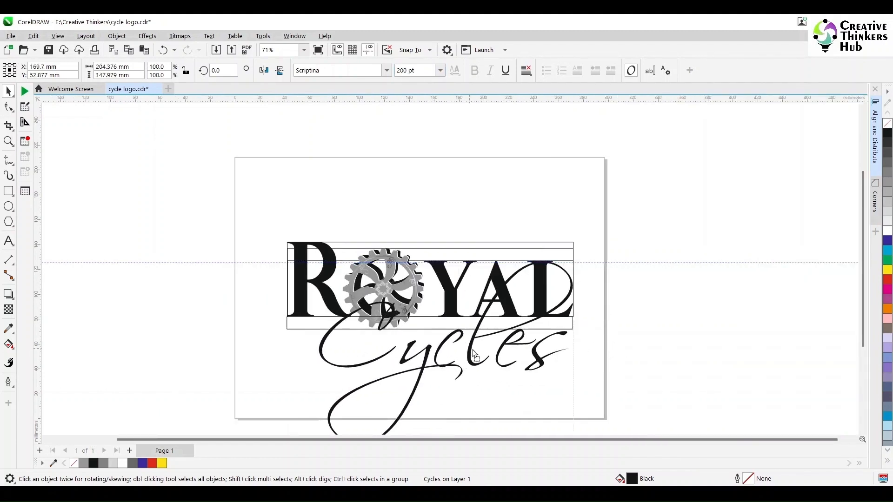
- Rotate the Cycles text about 7.4 degrees counterclockwise and shrink it to about 154 pt
click(451, 347)
drag(579, 256, 523, 291)
click(628, 342)
click(546, 338)
drag(486, 341, 502, 307)
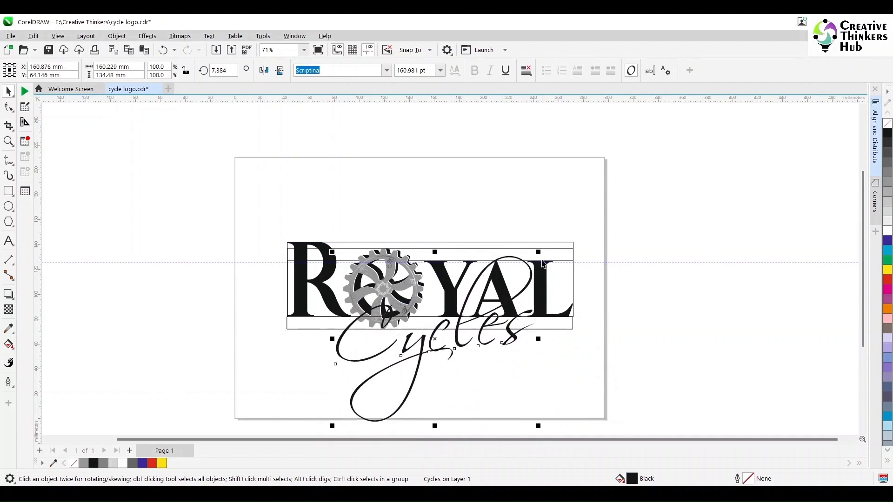
drag(535, 252, 534, 264)
- Move the Cycles text off the wordmark, past the page's right edge, and set its size to 150 pt
drag(514, 299, 707, 323)
key(F8)
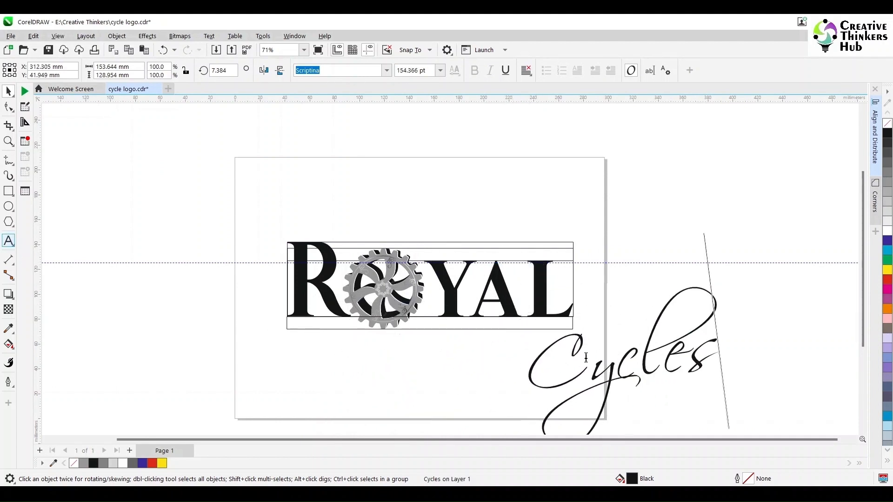
key(ctrl+space)
click(432, 70)
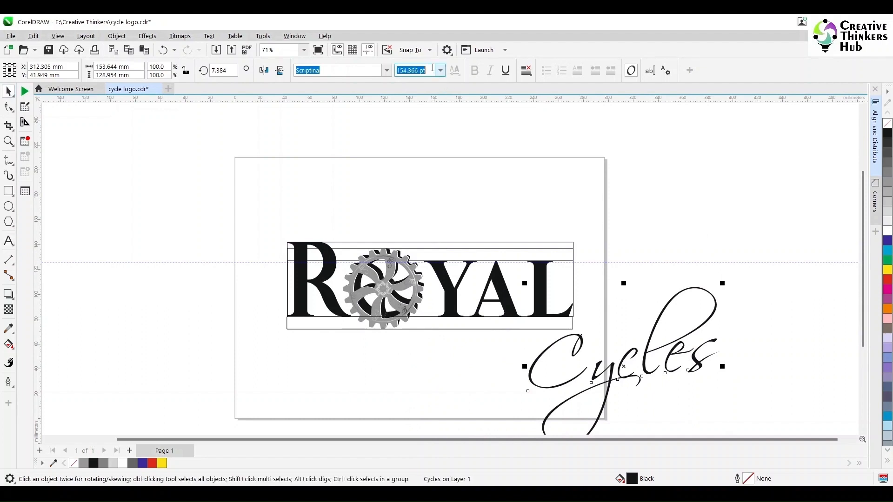
text(10)
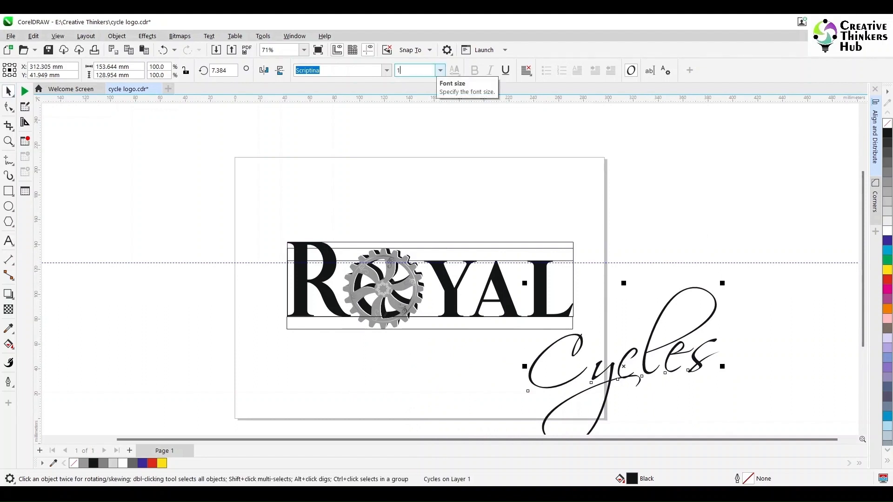
key(Return)
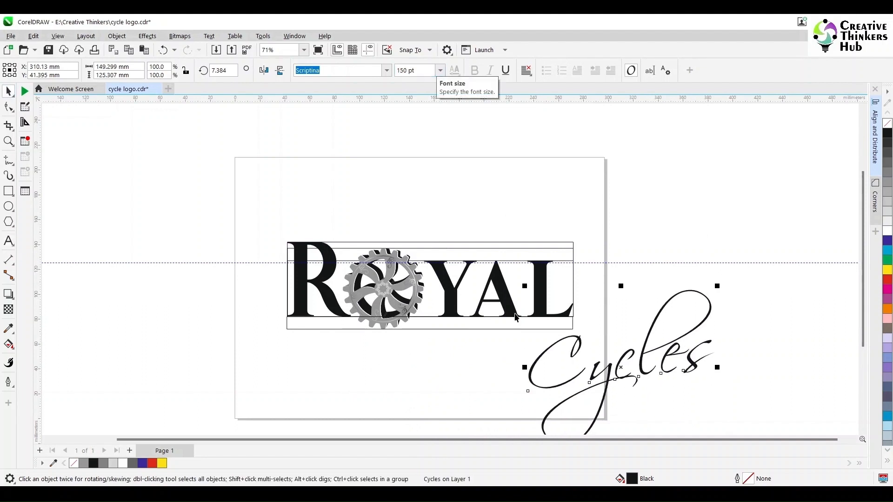
- Enlarge only the letter C of Cycles to 200 pt
click(8, 240)
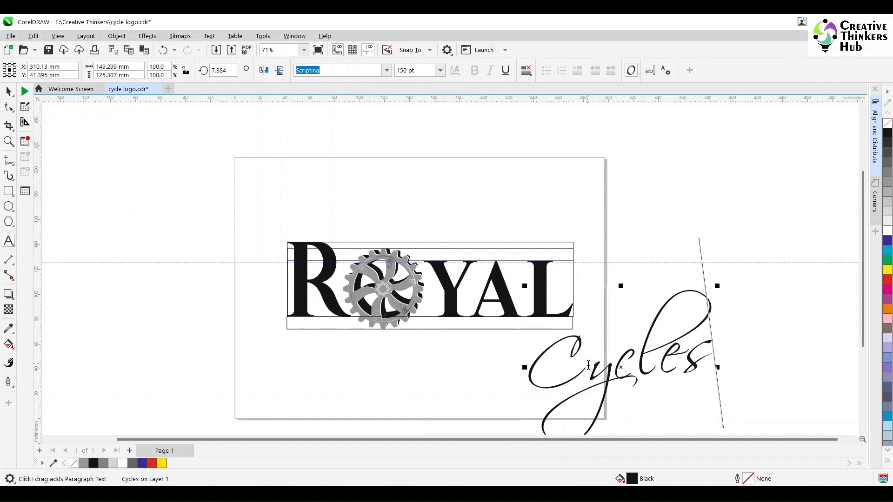
drag(575, 359, 492, 372)
click(421, 69)
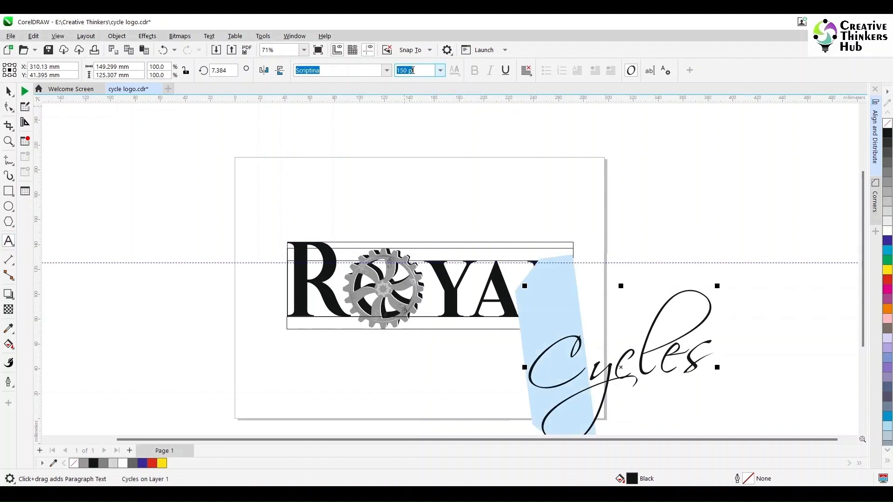
text(200)
key(Return)
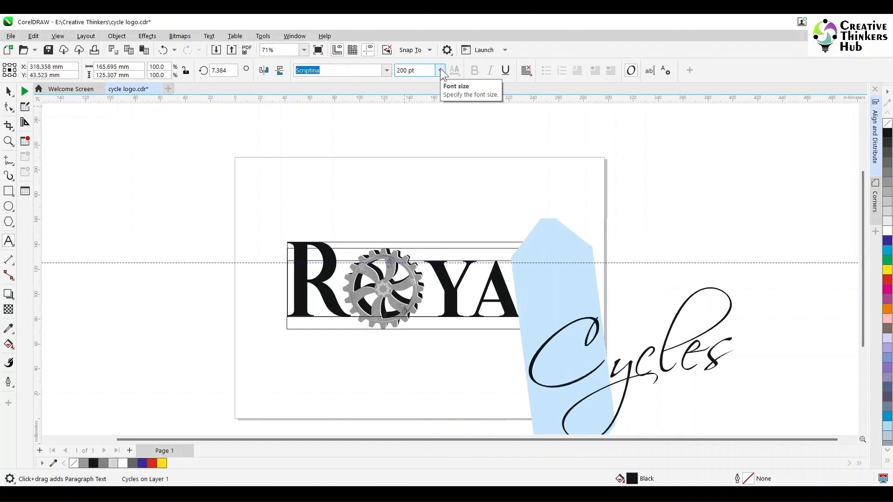
- Nudge the C of Cycles closer to the y with a 10% horizontal and -4% vertical character shift
click(9, 107)
key(space)
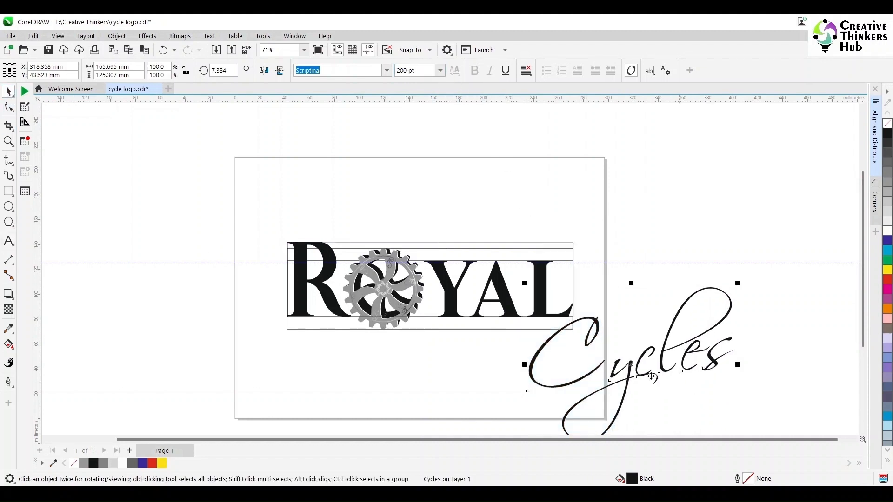
click(10, 107)
drag(513, 403, 559, 381)
key(Right)
key(Right)
key(Right)
key(Right)
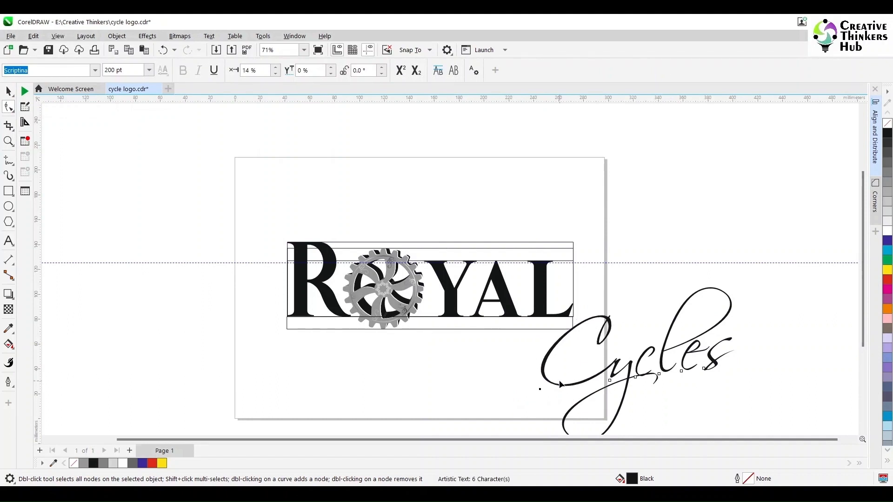
key(Left)
key(Down)
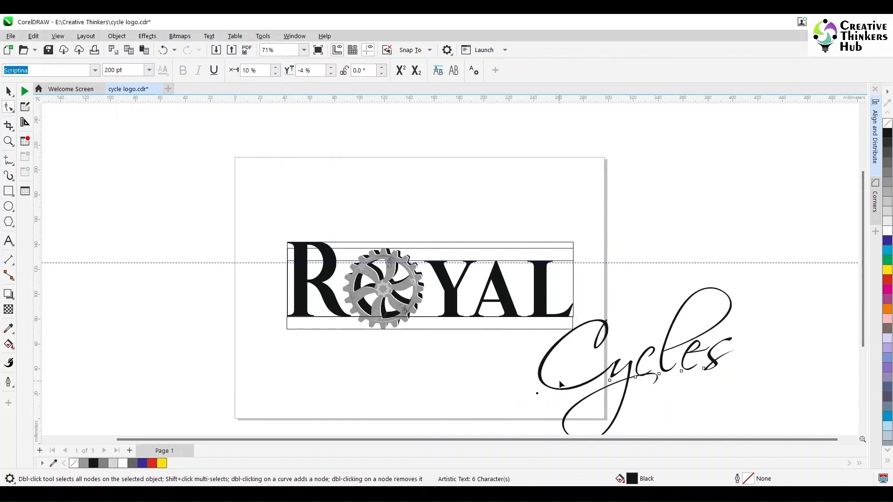
- Move the Cycles text back over the lower part of ROYAL and narrow it to about 158 mm wide
click(8, 91)
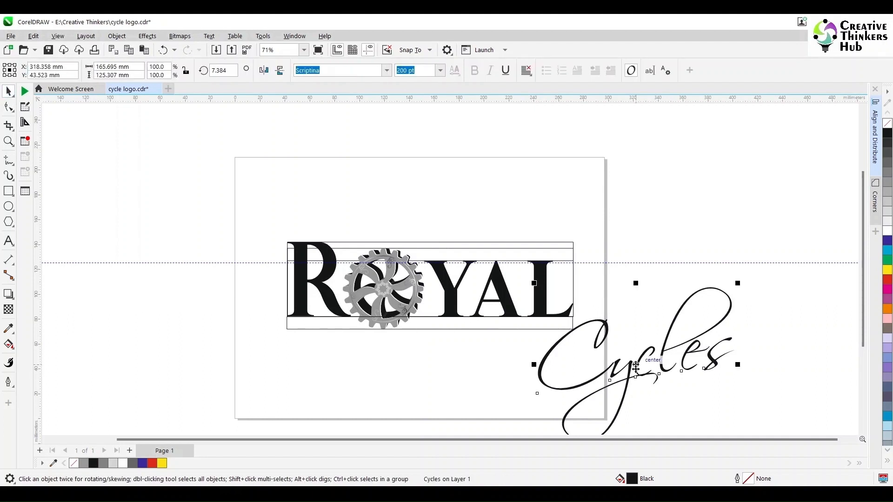
drag(635, 368, 427, 352)
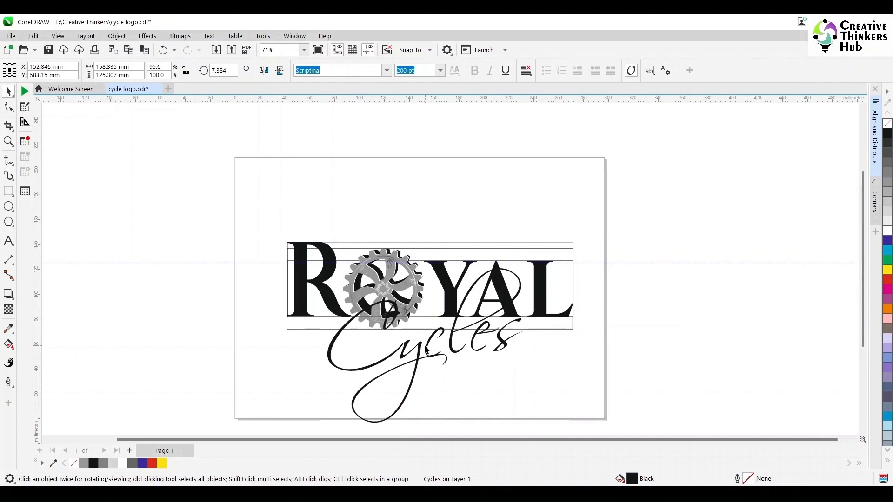
scroll(453, 349, up, 2)
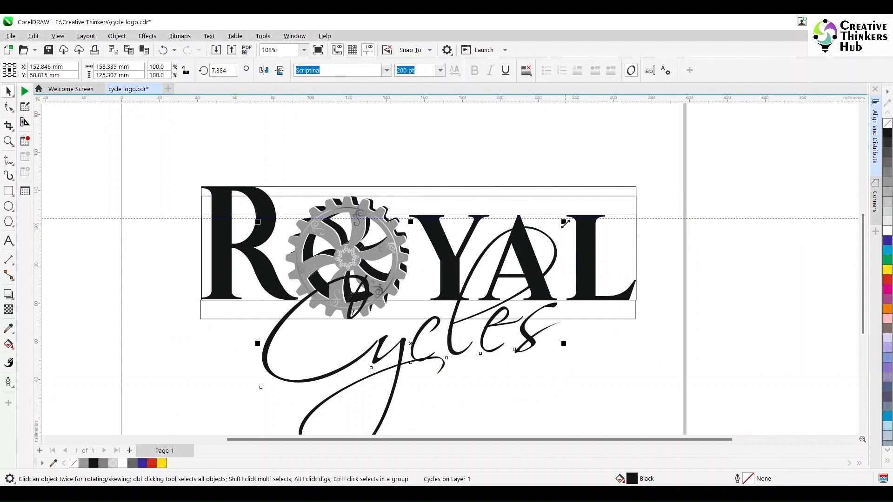
- Scale the Cycles text down proportionally to about 143 mm wide
drag(563, 222, 535, 245)
drag(502, 303, 513, 286)
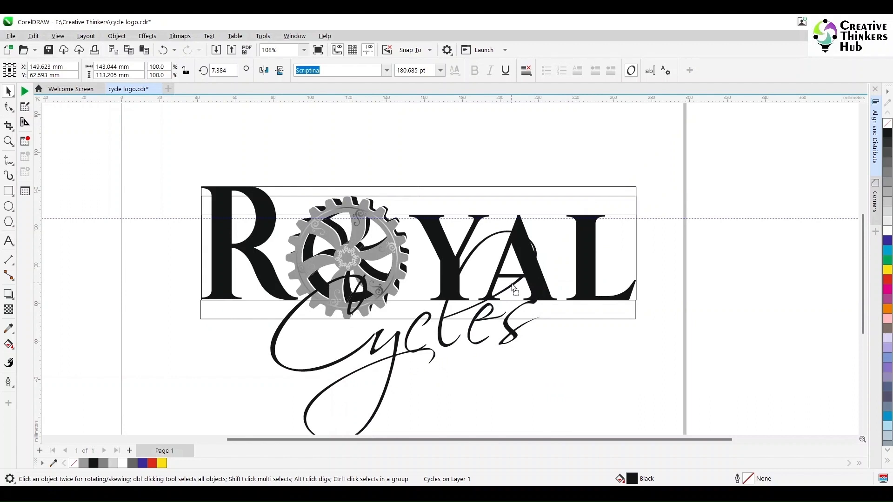
drag(512, 287, 513, 287)
- Make a 65 mm high copy of the thin reference strip below ROYAL and snap it directly beneath that strip
scroll(553, 343, down, 2)
click(567, 257)
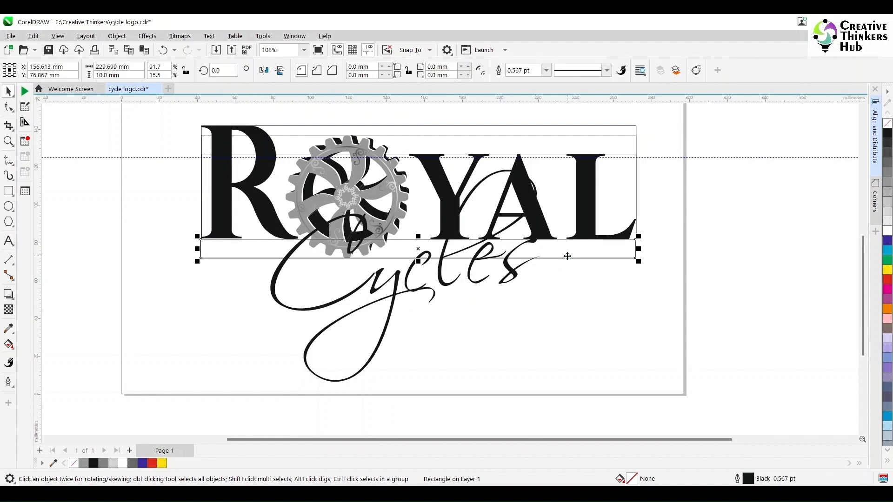
drag(418, 237, 337, 380)
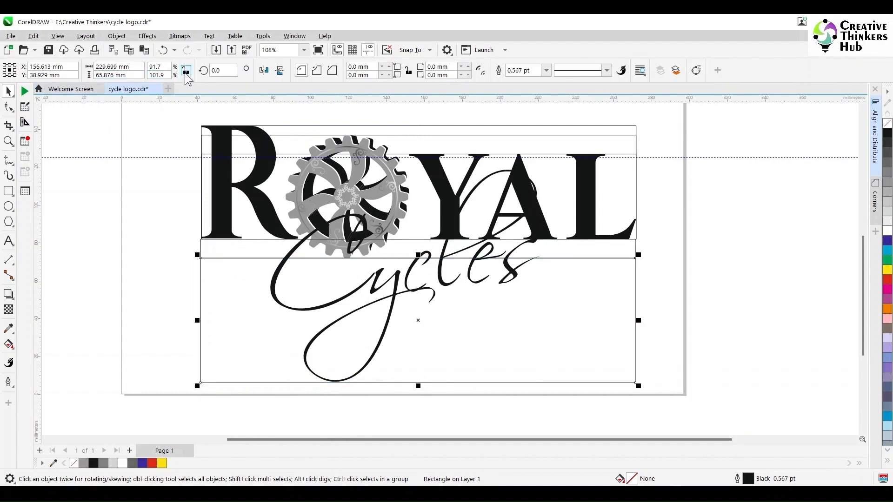
drag(127, 76, 107, 75)
key(BackSpace)
key(Return)
mouse_move(196, 257)
mouse_down()
mouse_move(223, 285)
mouse_move(201, 259)
mouse_up()
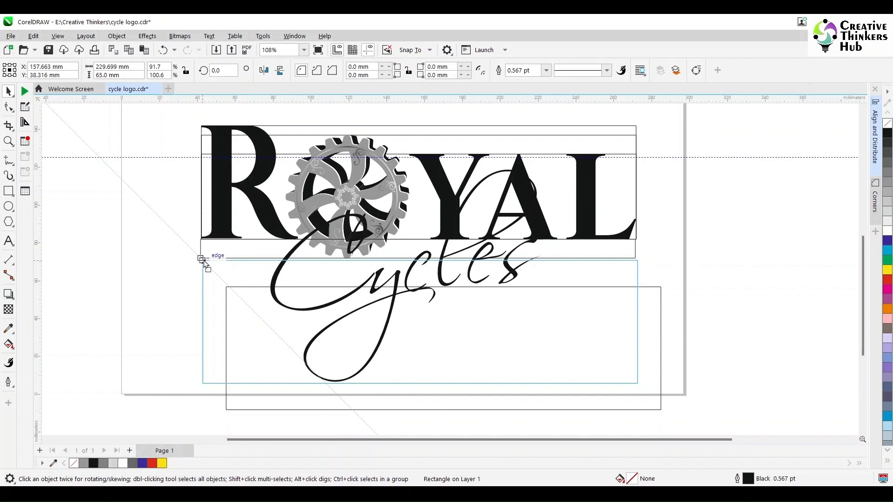
drag(203, 262, 203, 261)
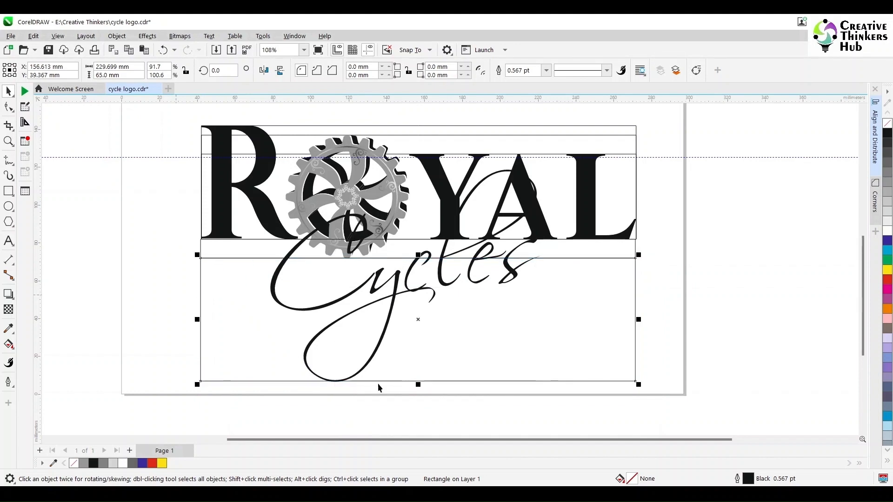
- Align the bottom of the Cycles text with the bottom edge of the 65 mm high reference rectangle
click(384, 365)
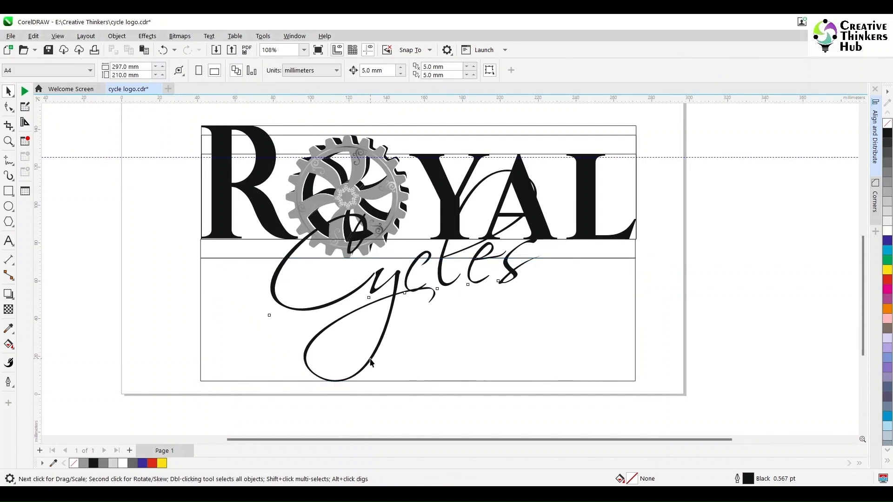
click(371, 362)
shift+click(590, 354)
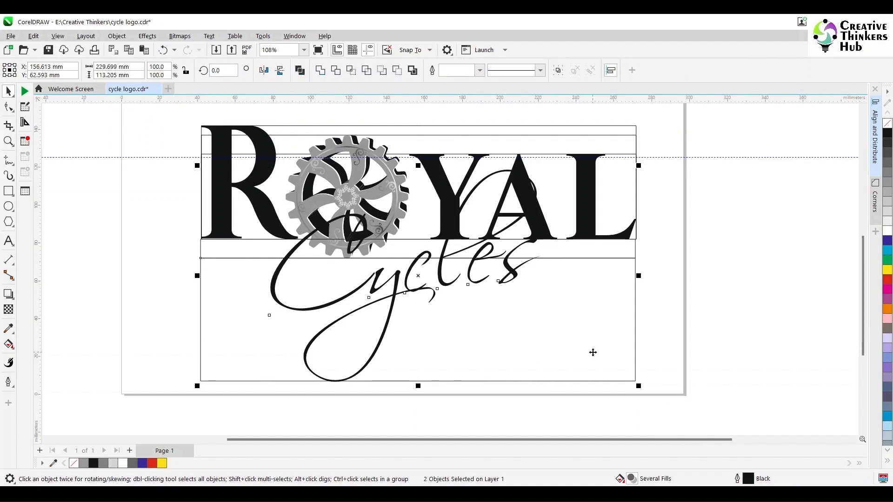
key(b)
click(704, 340)
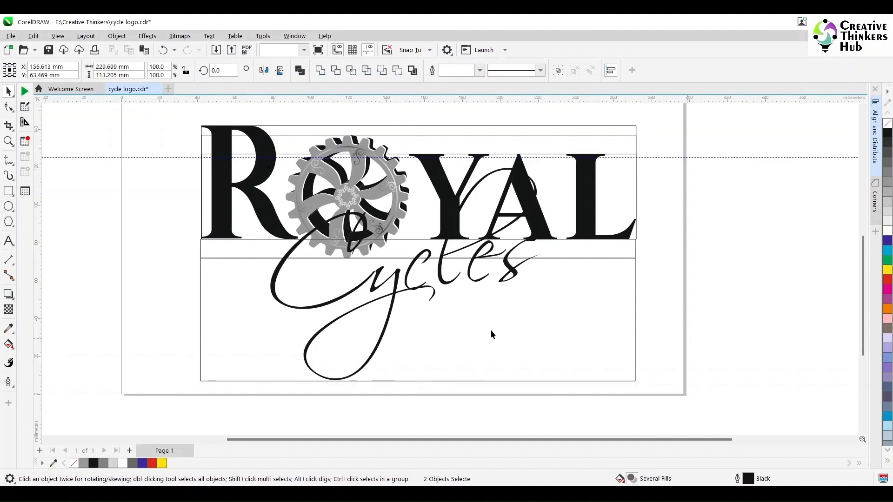
click(445, 283)
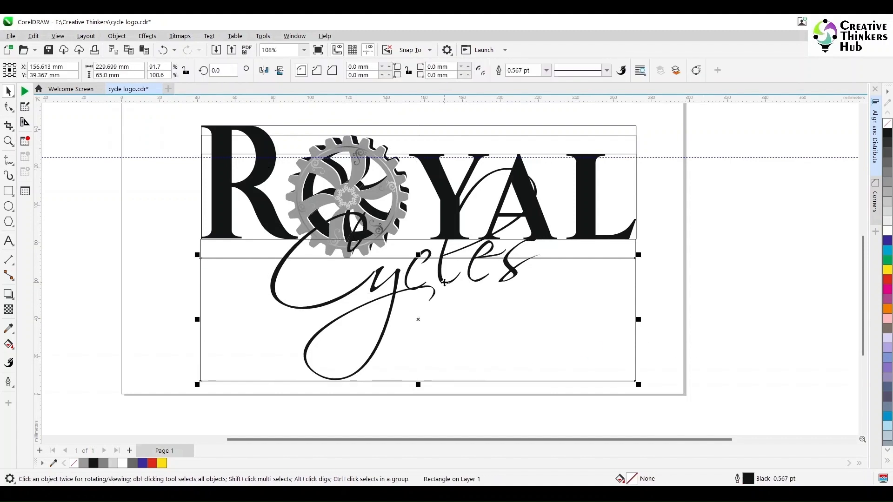
click(690, 282)
click(440, 279)
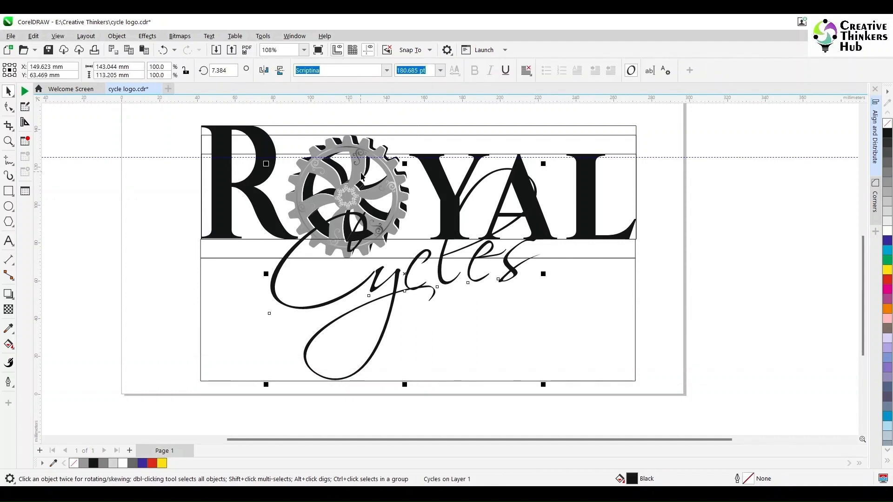
- Place a copy of the complete logo with its reference rectangles beyond the page's right edge
scroll(375, 217, down, 3)
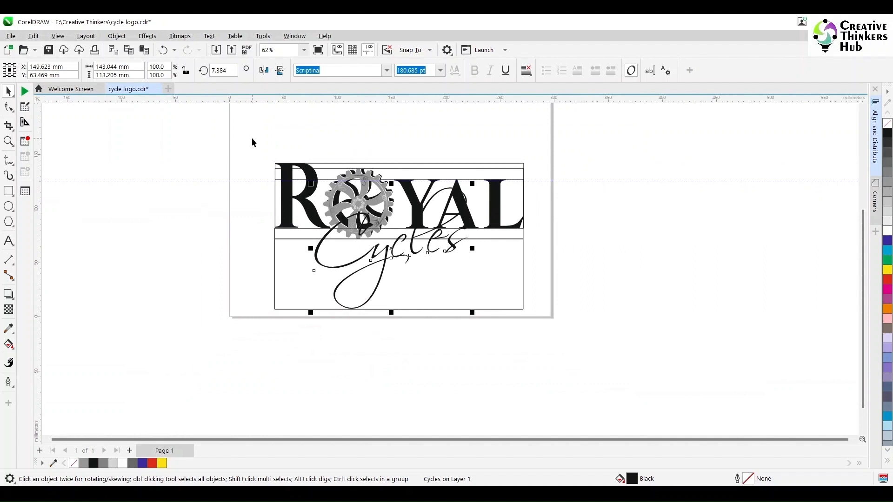
drag(252, 141, 549, 319)
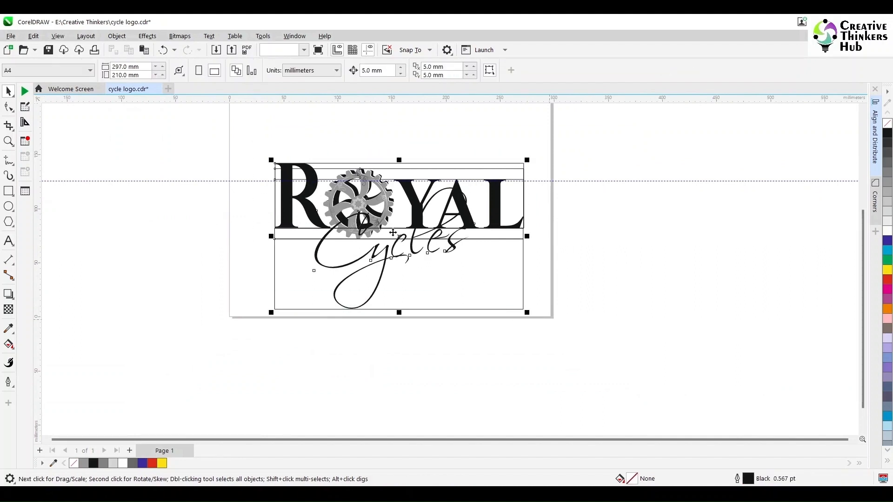
drag(393, 232, 666, 228)
click(666, 314)
- Ungroup the gear in the copied logo so its parts can be edited separately
scroll(696, 226, up, 3)
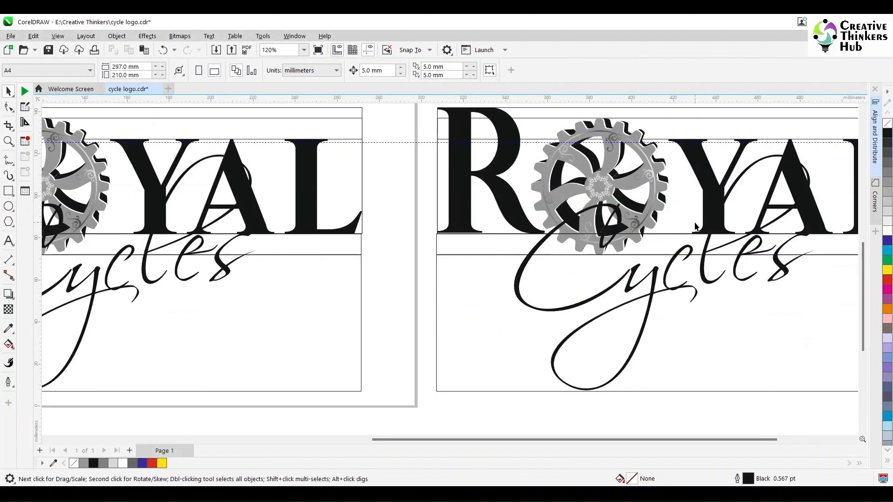
scroll(696, 226, up, 1)
scroll(690, 223, up, 1)
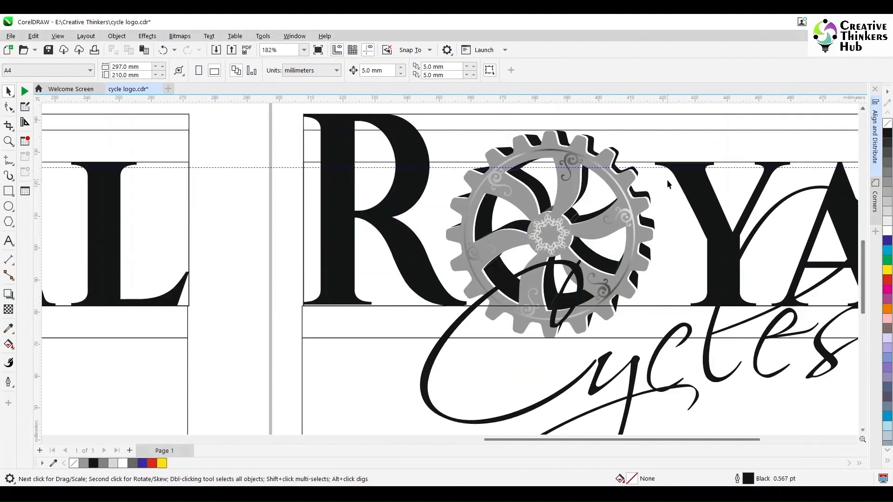
click(575, 166)
click(426, 71)
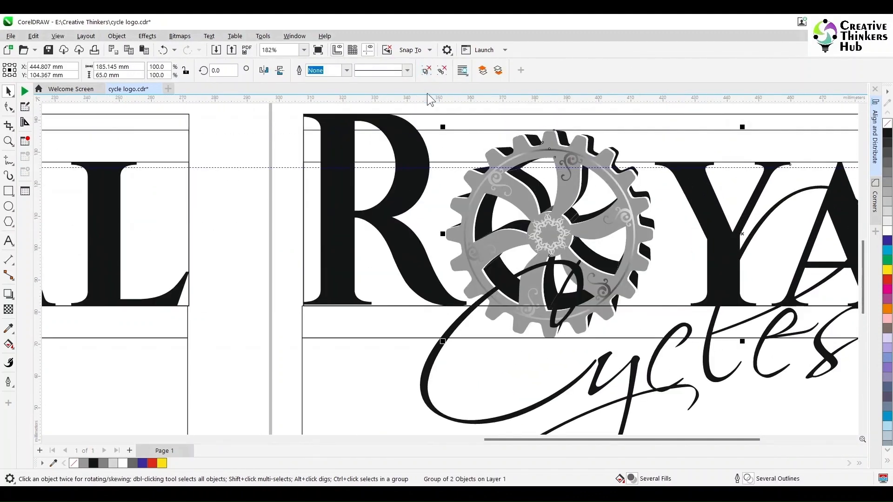
click(287, 153)
scroll(561, 321, down, 2)
mouse_move(433, 219)
mouse_down()
mouse_move(699, 307)
mouse_move(740, 288)
mouse_move(729, 154)
mouse_up()
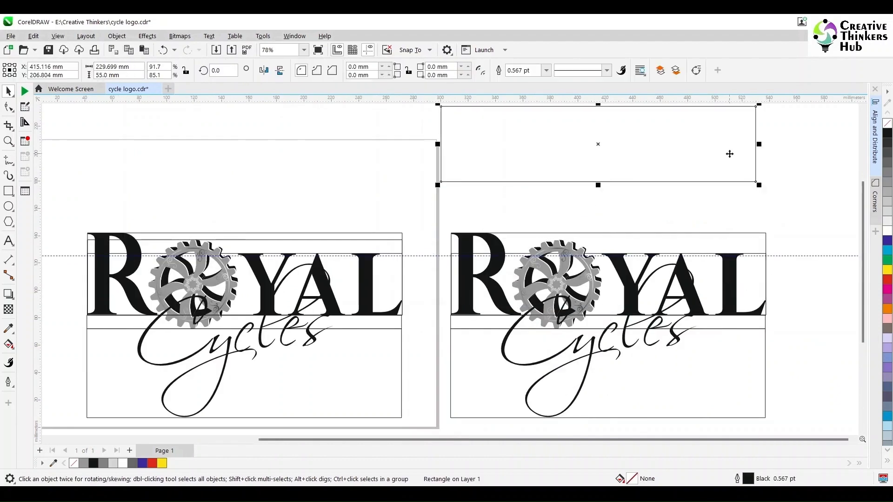
key(ctrl+z)
click(577, 180)
click(493, 243)
shift+click(529, 250)
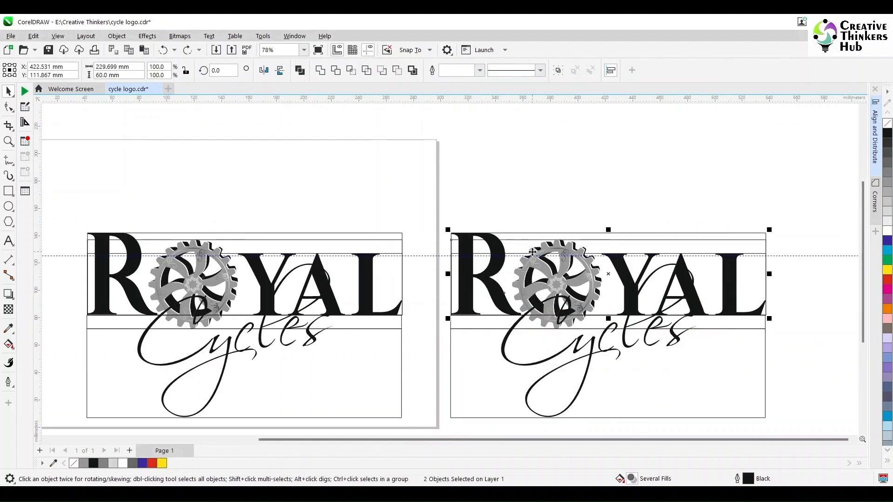
click(525, 190)
click(515, 233)
shift+click(514, 240)
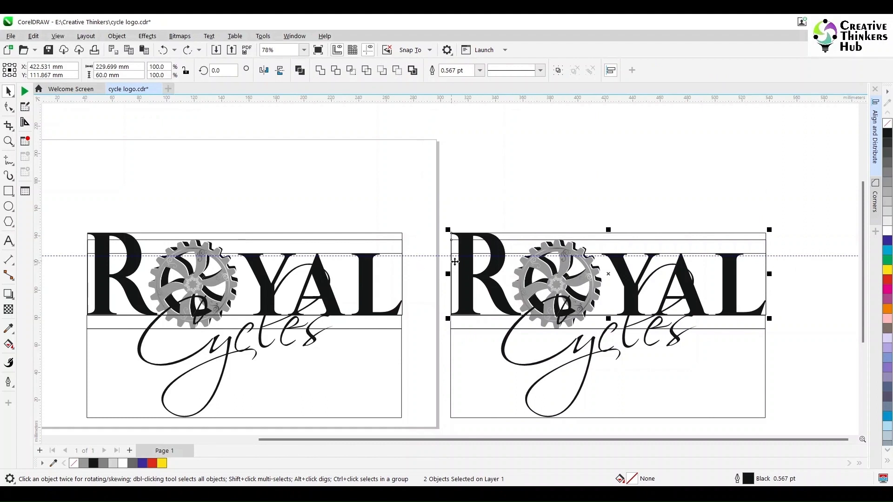
key(Delete)
key(ctrl+z)
click(701, 240)
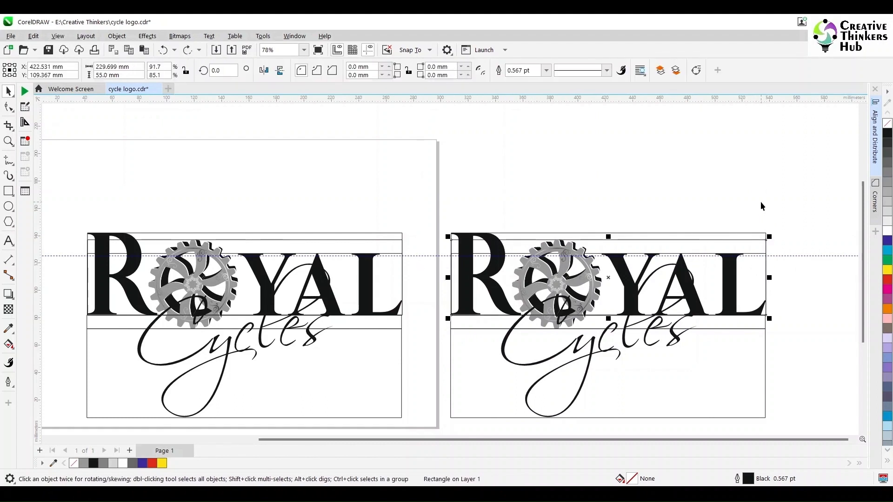
key(Delete)
click(758, 241)
key(Delete)
- Select the five reference rectangles of the off-page logo copy and group them
click(762, 240)
shift+click(757, 234)
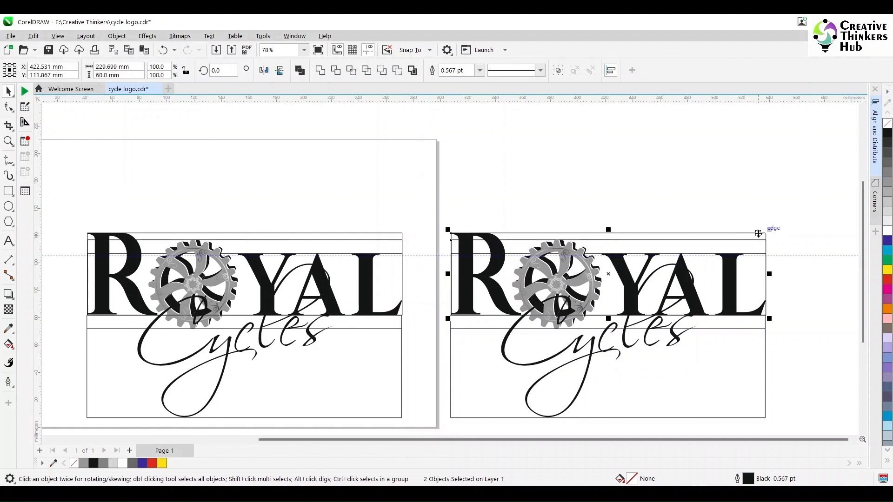
shift+click(758, 254)
key(Delete)
key(ctrl+z)
shift+click(758, 328)
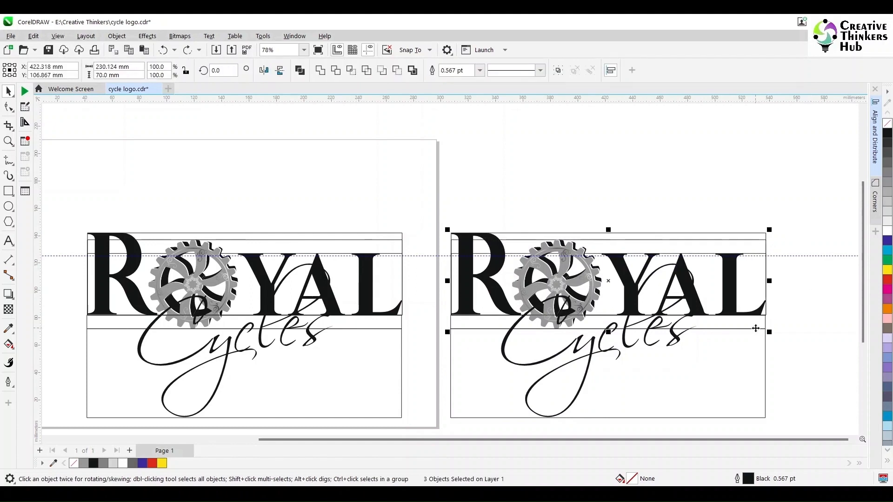
shift+click(754, 343)
key(ctrl+g)
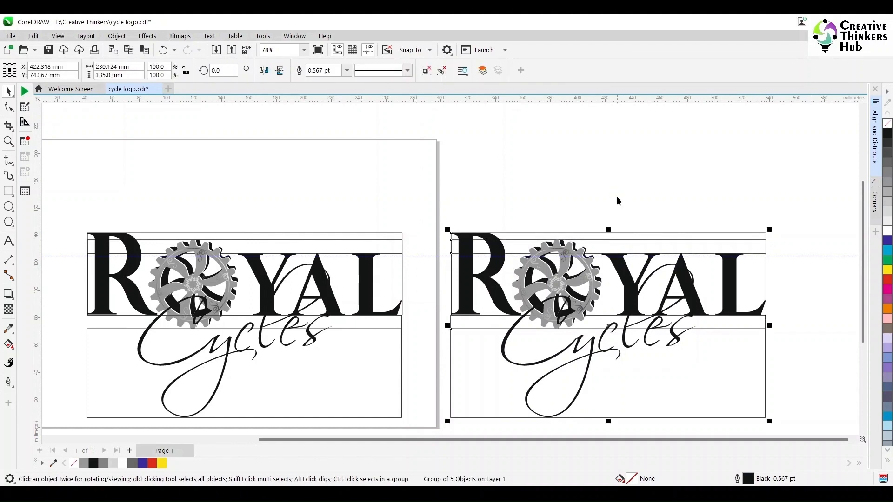
- Delete the original logo and its reference rectangles from the page
key(Escape)
click(489, 274)
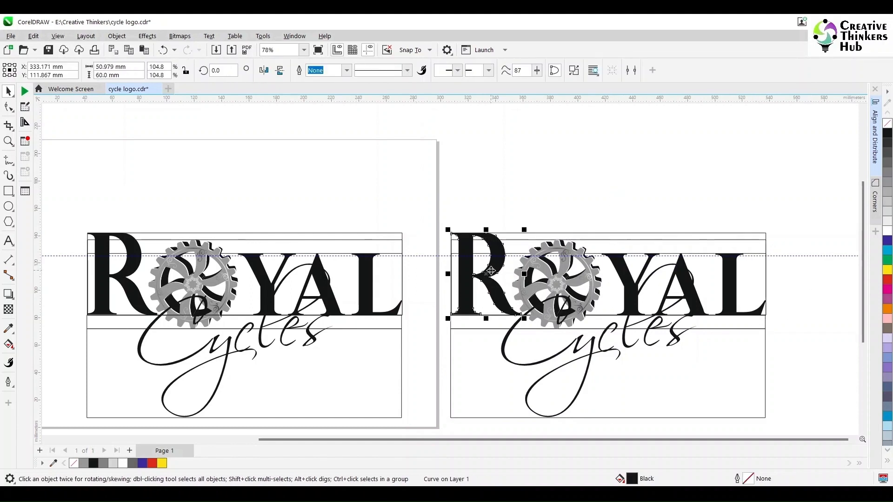
drag(424, 218, 66, 397)
key(Delete)
- Place a copy of the complete off-page logo, including its grouped rectangles, on the page's upper area
key(F4)
drag(512, 226, 816, 421)
drag(690, 349, 310, 247)
right_click(311, 247)
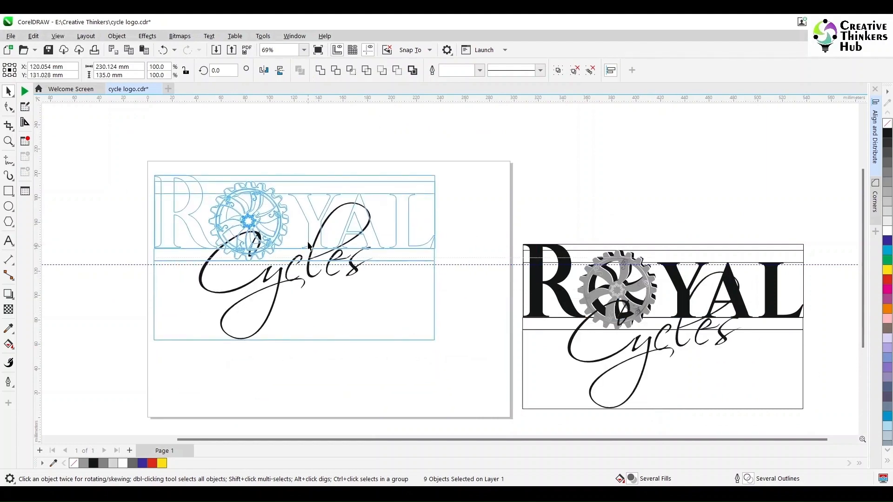
click(606, 207)
- Fill the off-page gear's ring with its scroll ornaments and the central hub ornament with white
scroll(635, 303, up, 4)
scroll(632, 303, up, 1)
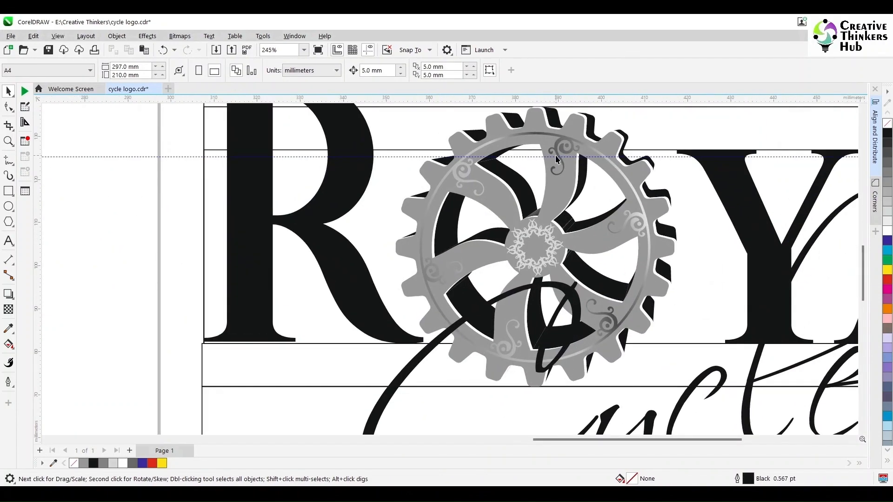
click(557, 155)
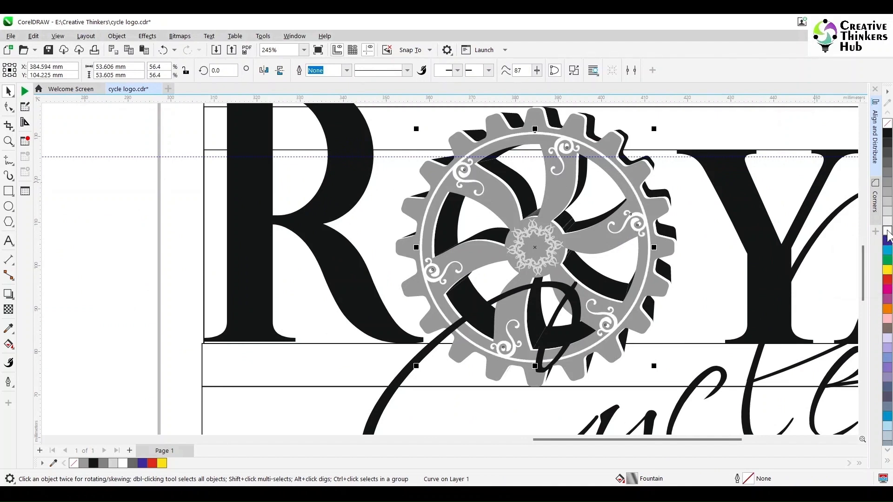
click(553, 251)
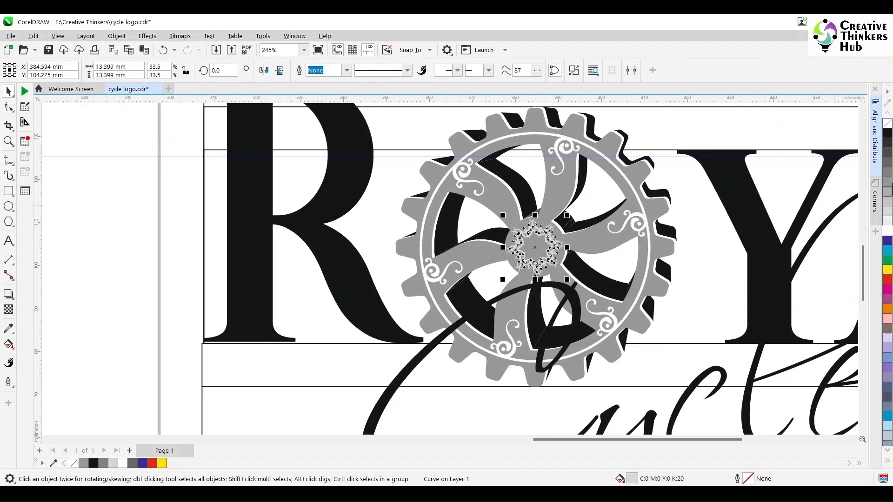
click(887, 232)
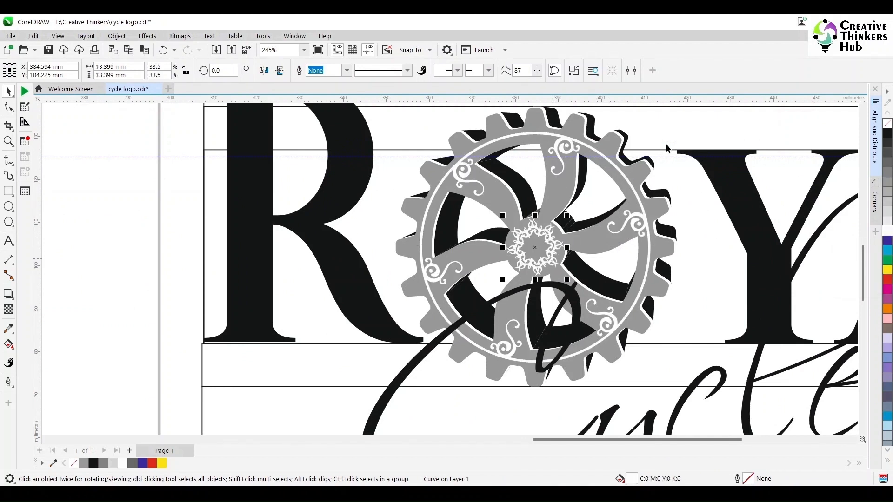
scroll(666, 167, down, 3)
scroll(655, 276, down, 3)
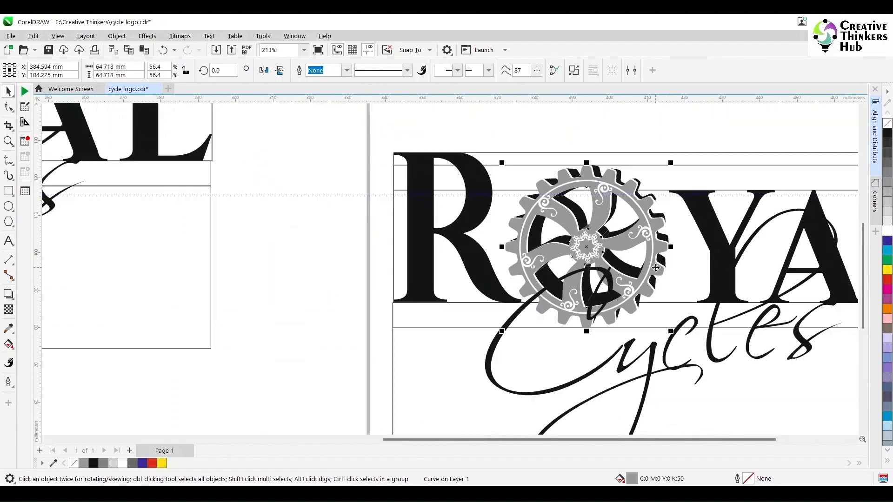
click(655, 276)
- Save the logo document with both versions in it
drag(631, 439, 694, 440)
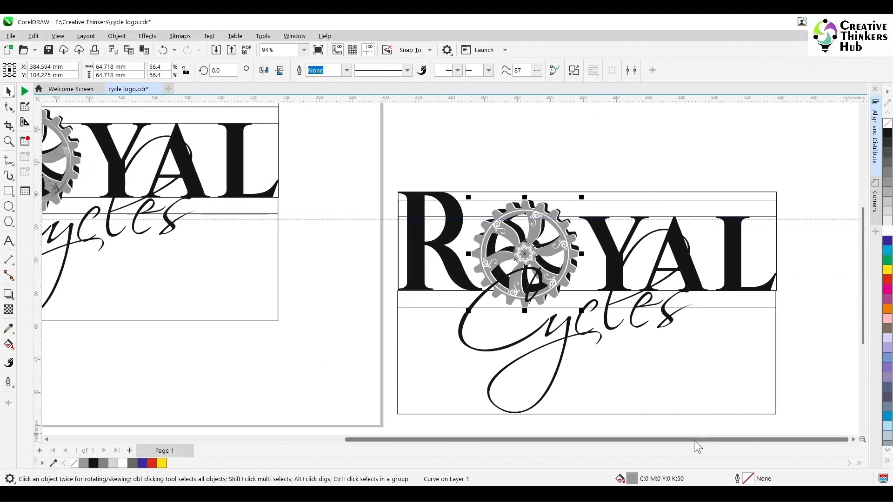
click(356, 365)
key(ctrl+s)
- Fill the Cycles text of the logo on the page with blue, C:100 M:100 Y:0 K:0
scroll(385, 240, down, 1)
scroll(180, 250, up, 1)
click(185, 244)
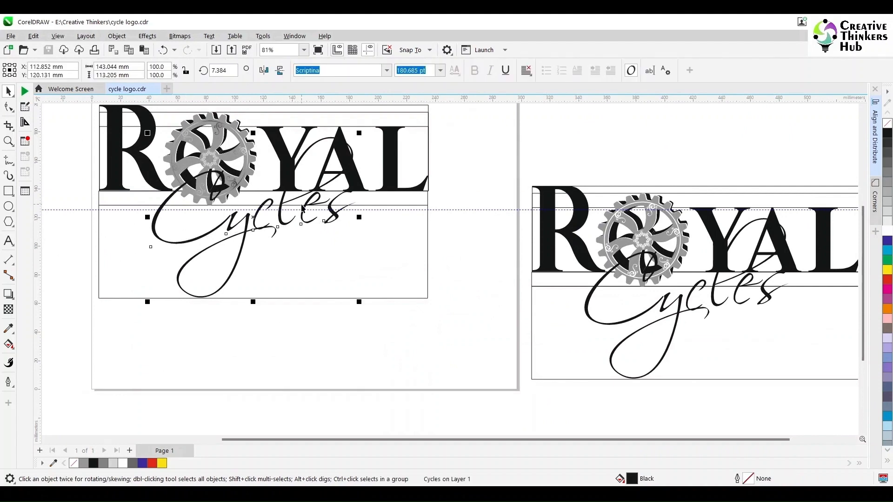
click(291, 325)
click(237, 268)
click(888, 244)
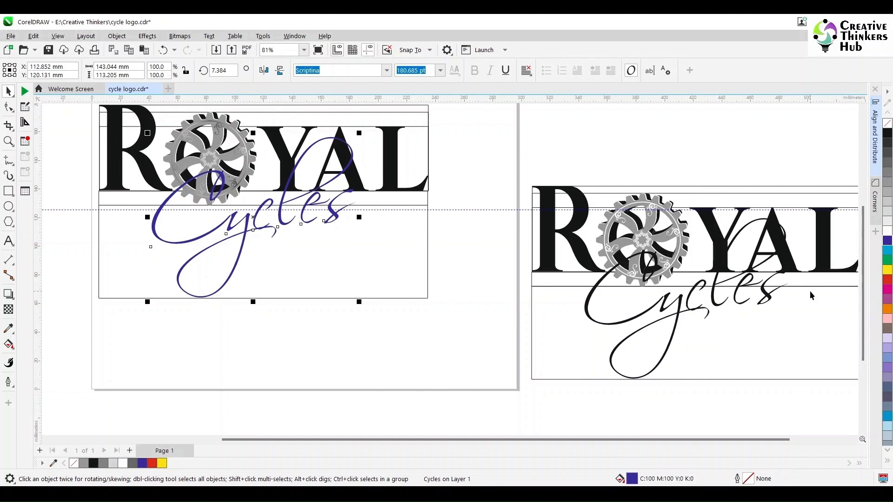
- Give the on-page Cycles text a blue outline, C:100 M:100 Y:0 K:0, with a width of 4.0 pt
right_click(888, 242)
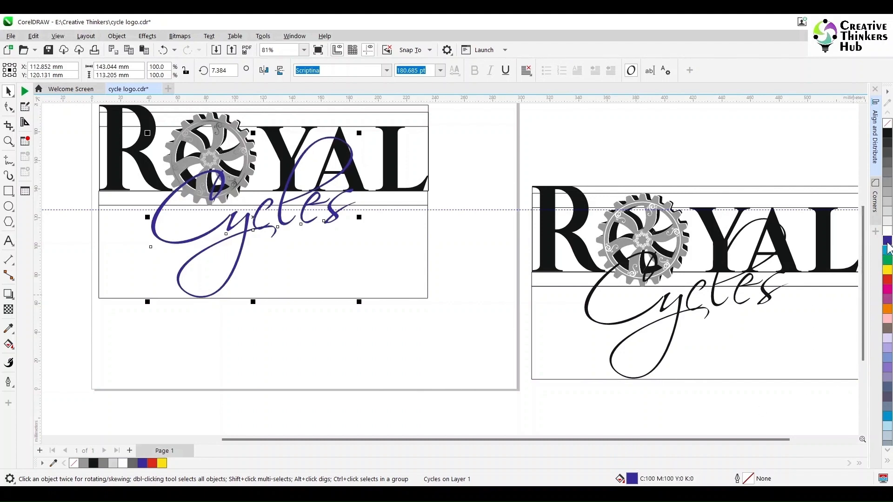
double_click(750, 479)
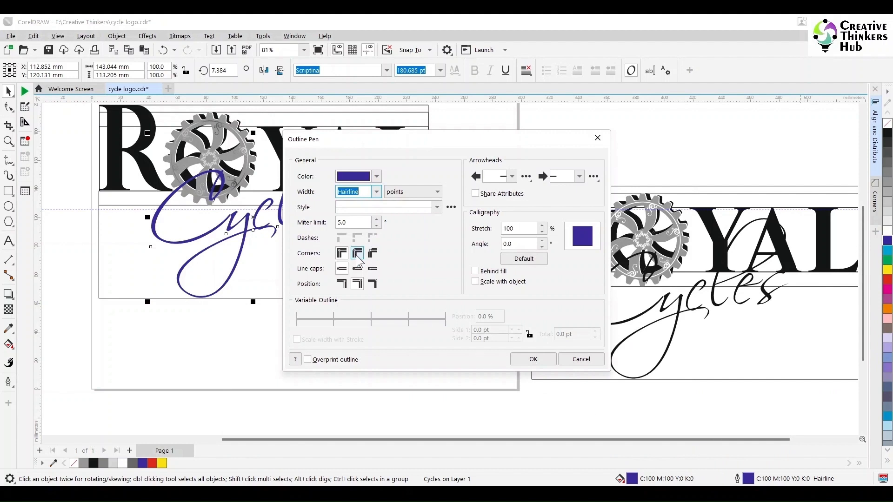
click(376, 192)
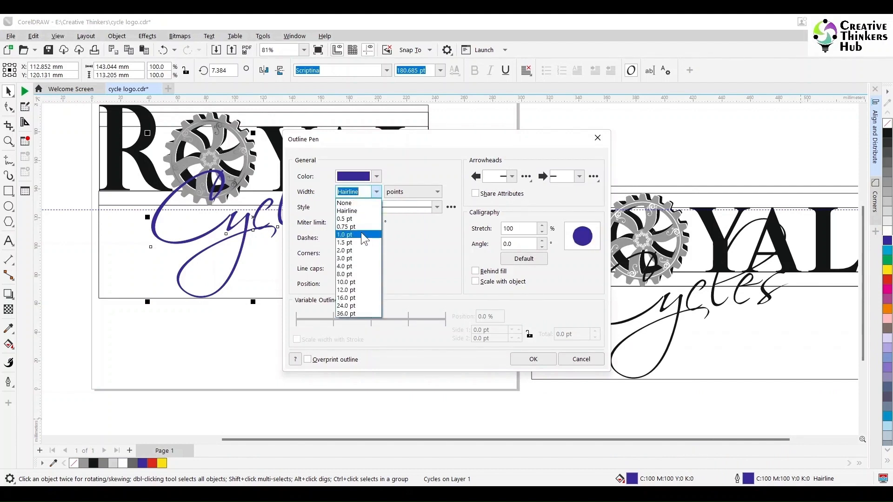
click(361, 266)
click(531, 358)
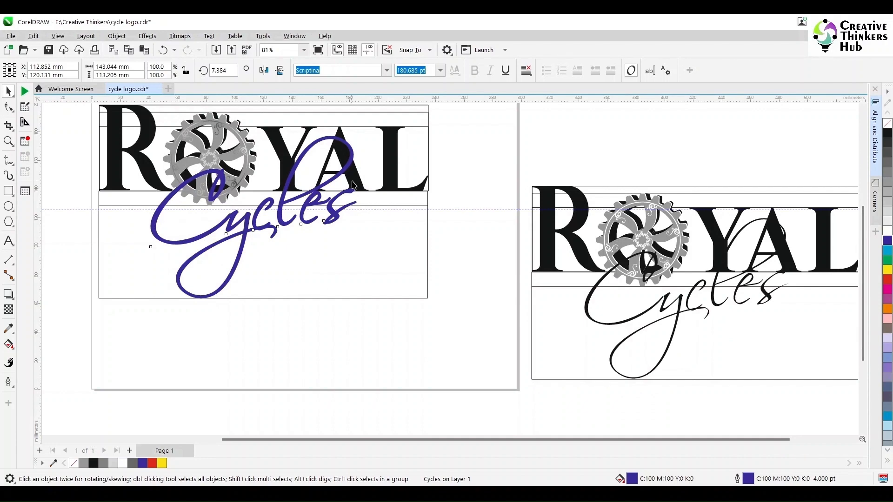
- Move the on-page Cycles text down clear of the ROYAL lettering and convert its outline to an object
scroll(240, 181, up, 3)
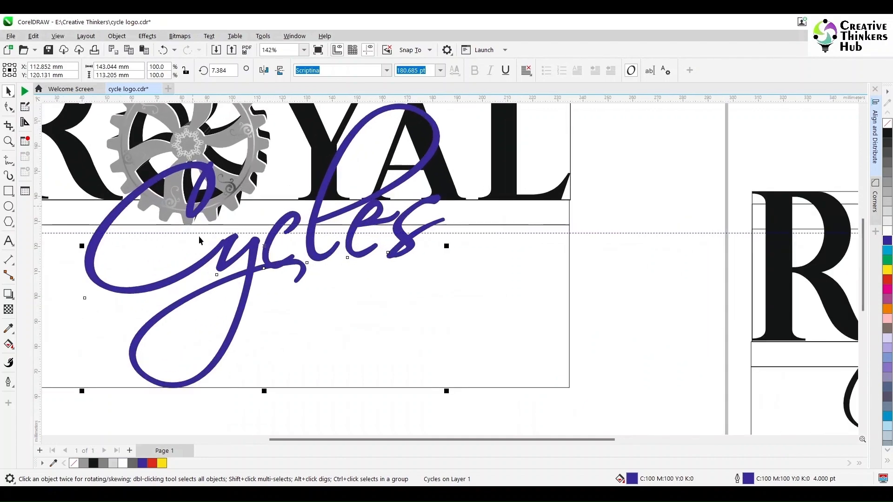
scroll(209, 257, down, 3)
scroll(226, 257, down, 1)
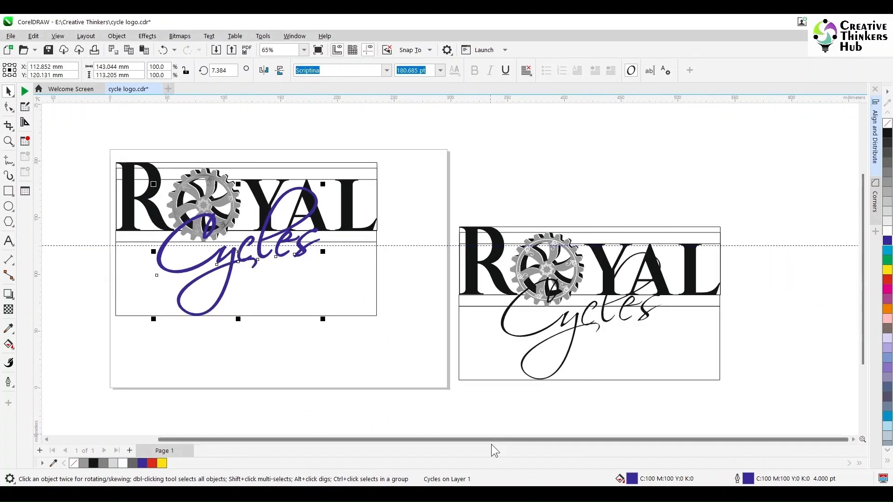
drag(491, 445, 402, 445)
scroll(351, 259, up, 1)
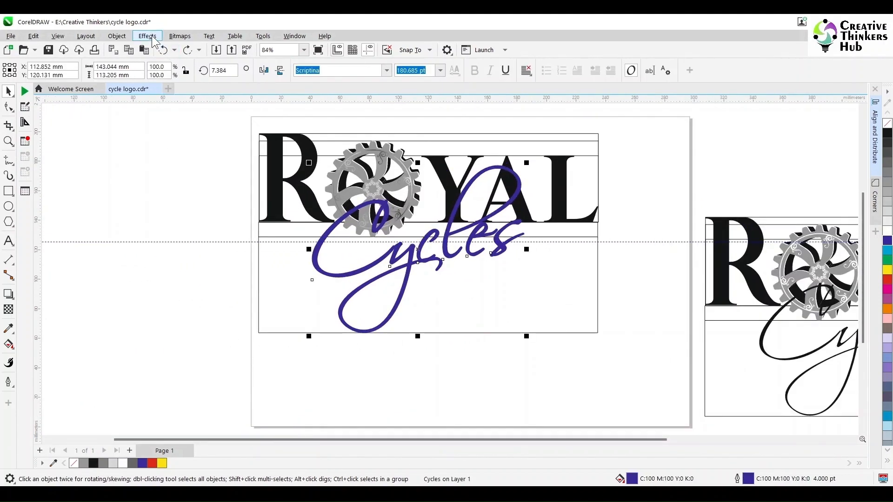
drag(411, 263, 438, 335)
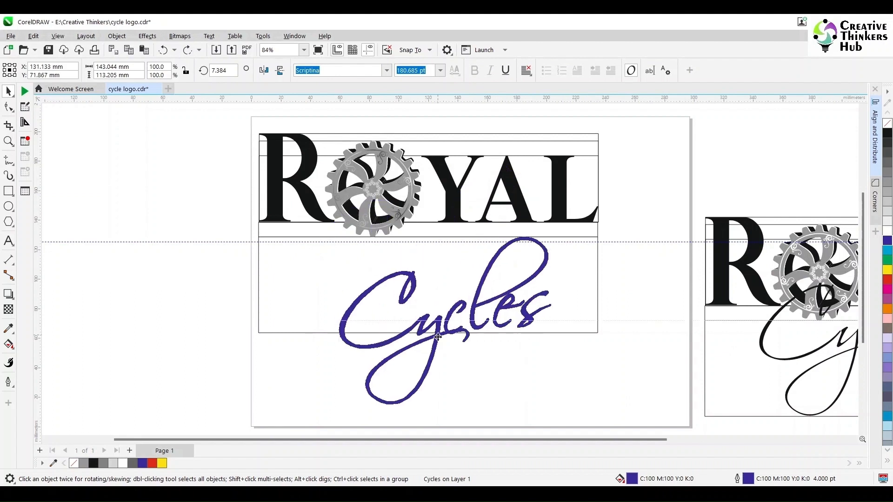
click(116, 35)
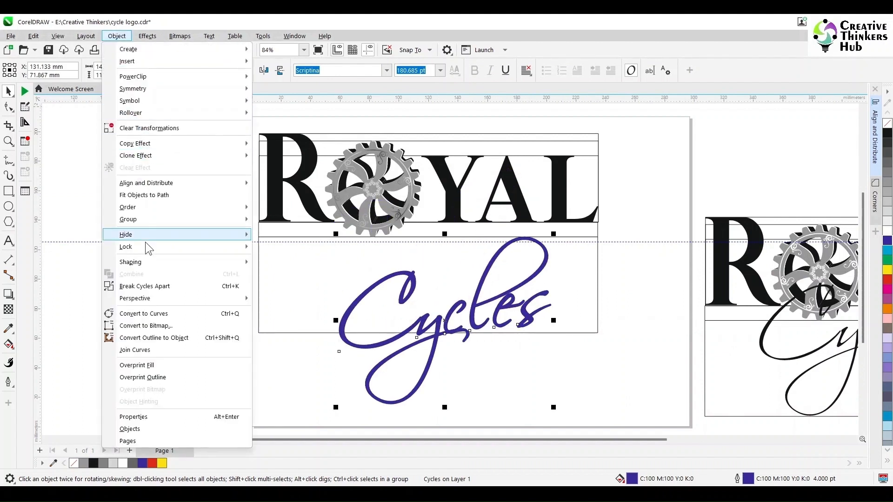
click(175, 342)
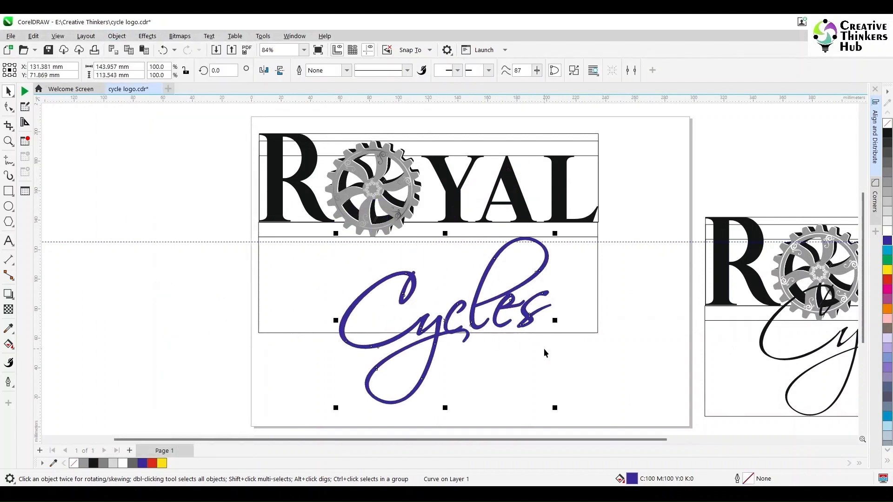
- Weld the Cycles text with its outline object and move the resulting curve back over the gear and ROYAL lettering
click(286, 411)
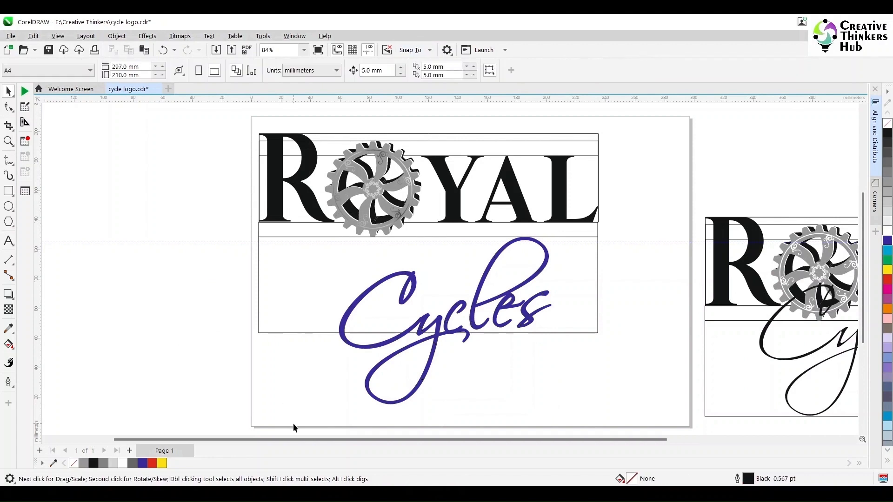
drag(646, 254, 644, 235)
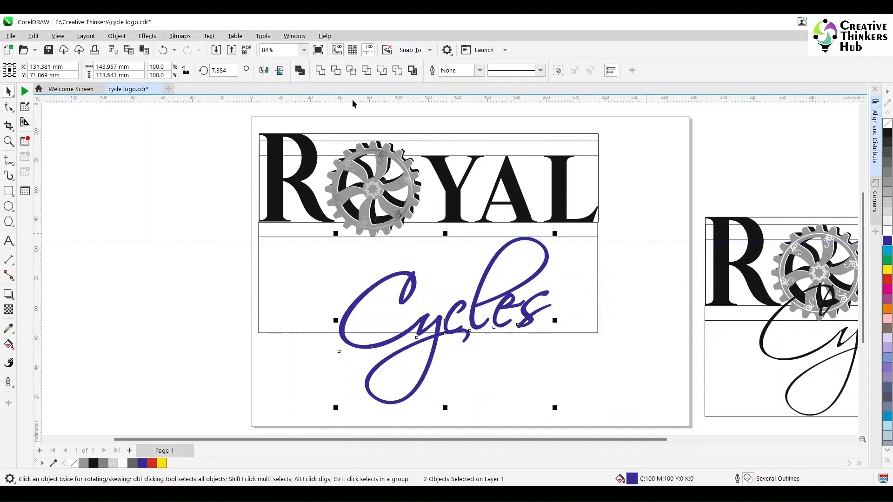
click(323, 72)
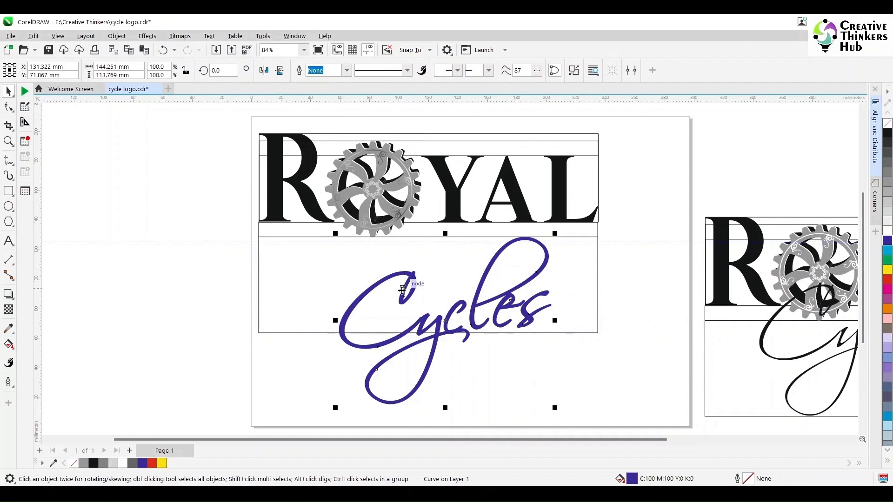
drag(405, 278, 377, 224)
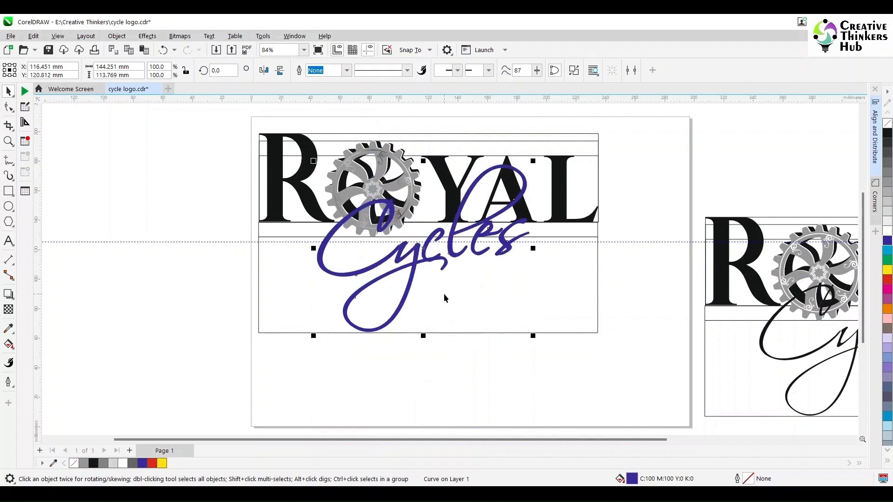
- Scale the on-page Cycles curve to 97.5% and shift it slightly right within the reference frame
shift+click(458, 315)
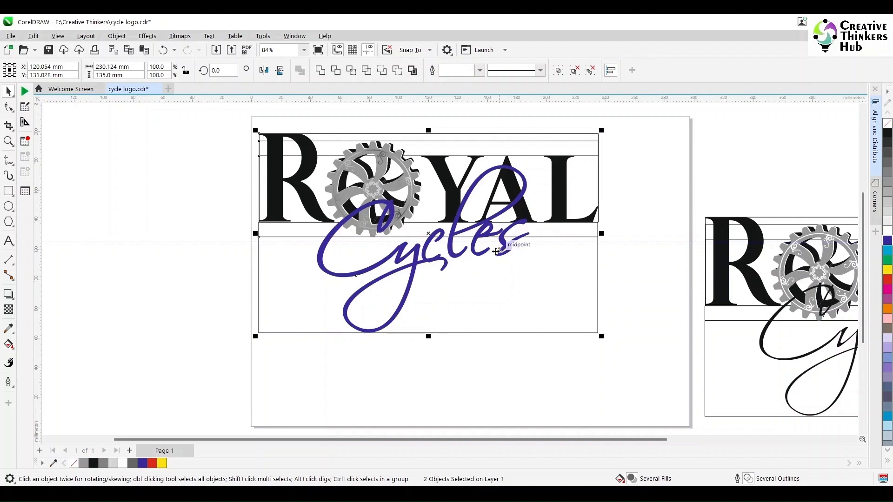
click(356, 381)
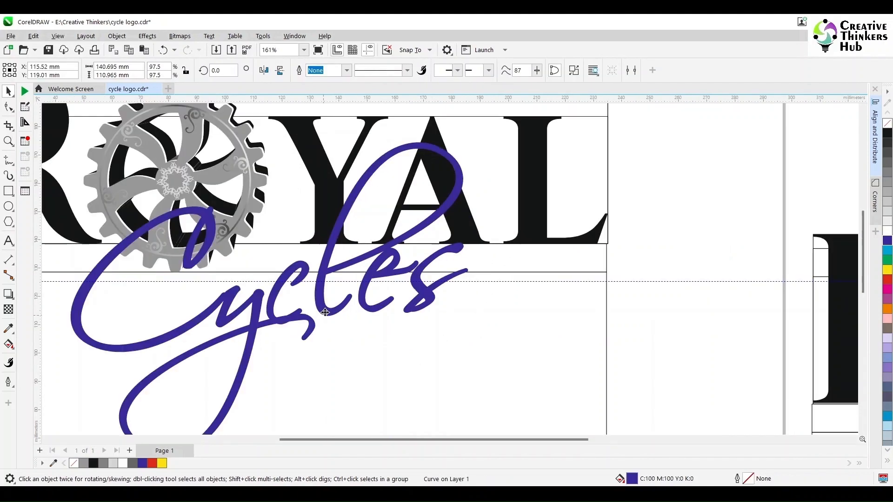
drag(322, 313, 327, 313)
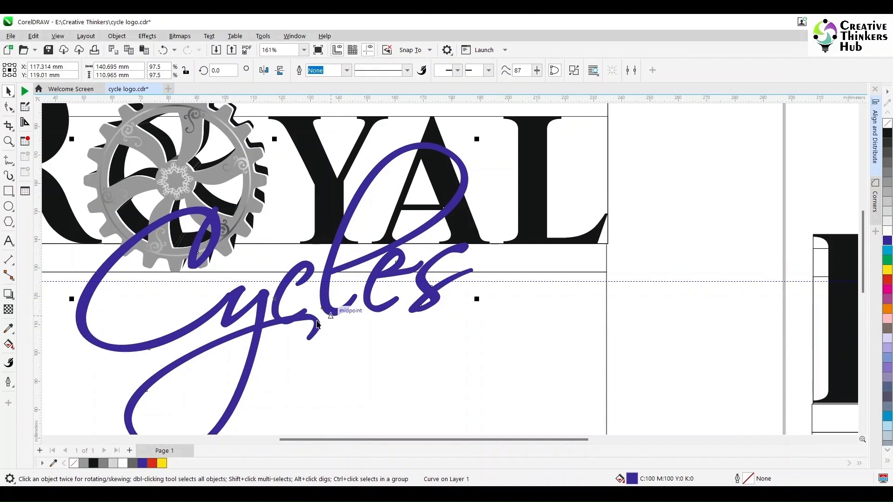
scroll(297, 330, down, 2)
shift+click(312, 382)
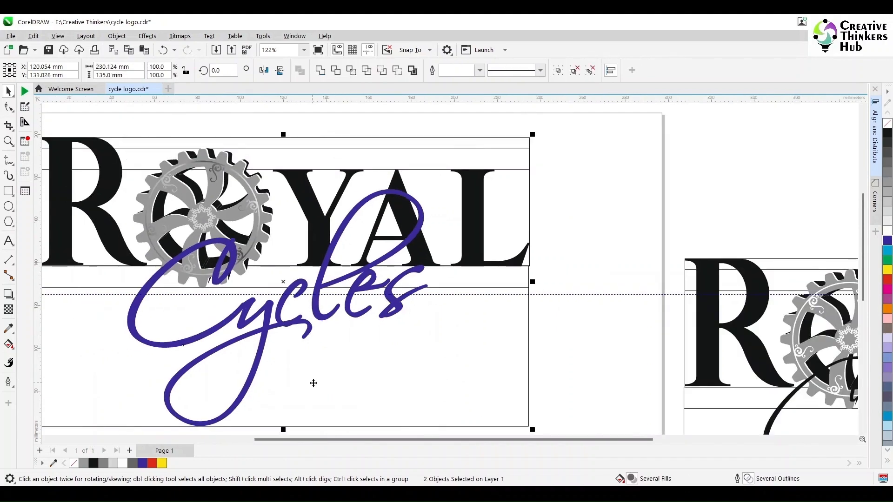
scroll(313, 382, down, 2)
click(478, 352)
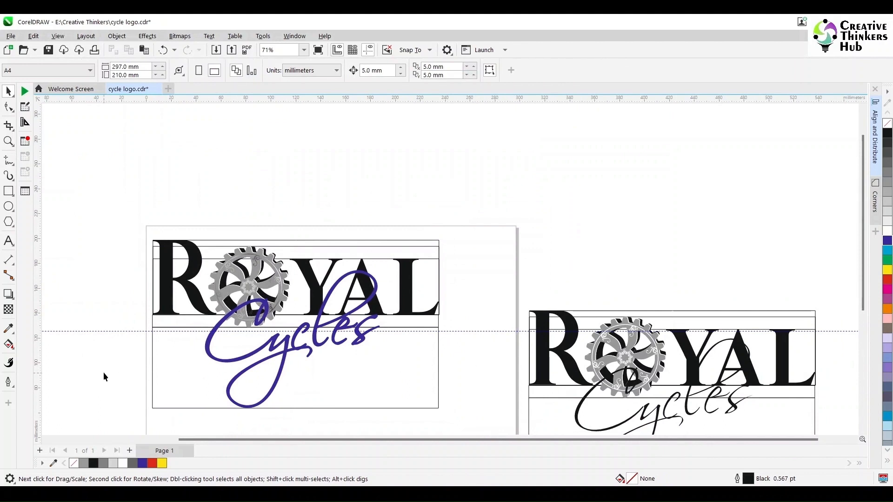
- Draw a 45 mm wide, 65 mm high rectangle and align it to the lower-left corner of the on-page reference frame
click(9, 191)
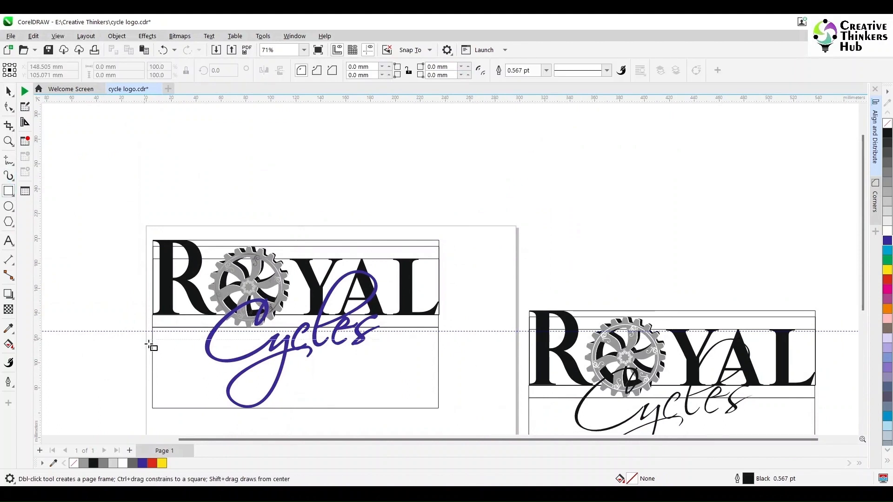
drag(153, 328, 196, 409)
drag(198, 368, 205, 368)
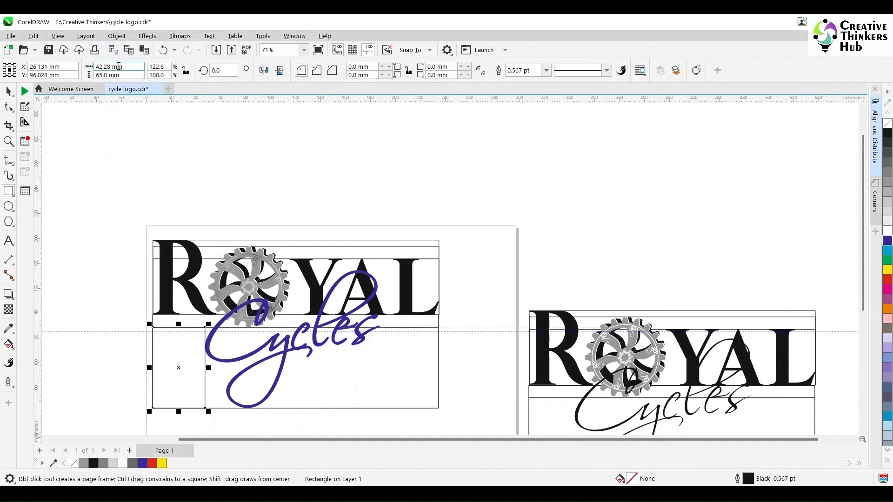
drag(126, 68, 89, 71)
text(45)
key(Return)
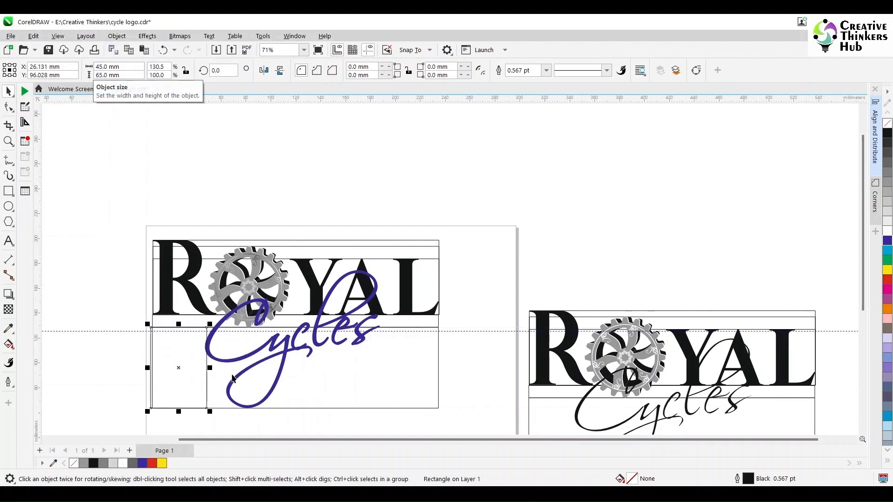
mouse_move(150, 327)
mouse_down()
mouse_move(167, 344)
mouse_move(153, 327)
mouse_up()
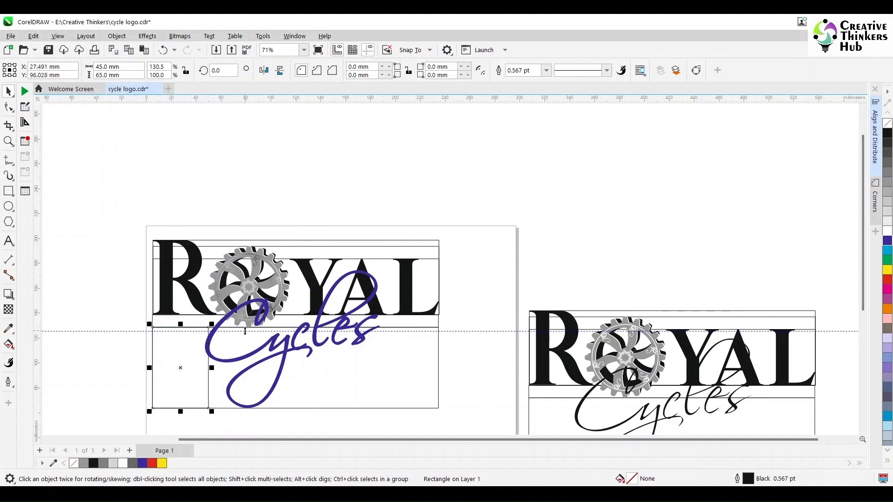
- Scale the on-page Cycles curve down to 95.7% so its left edge meets the small rectangle's right side
scroll(242, 347, up, 3)
scroll(241, 347, down, 1)
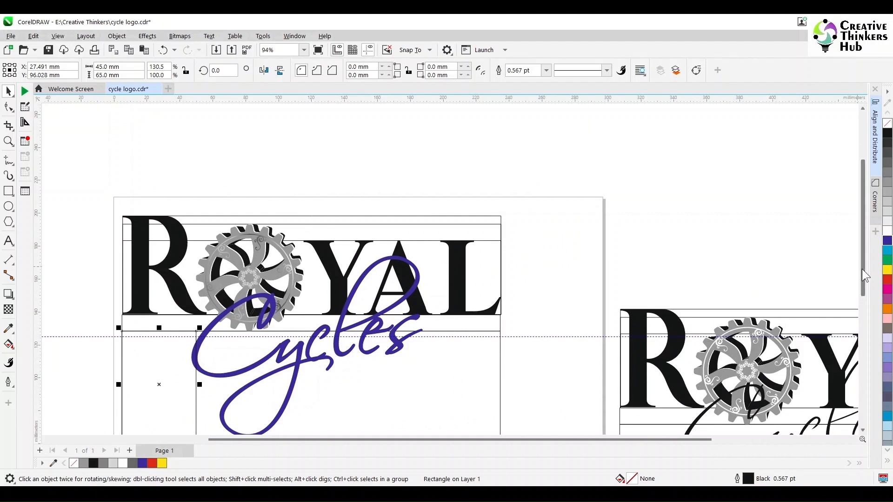
drag(865, 275, 864, 298)
click(209, 266)
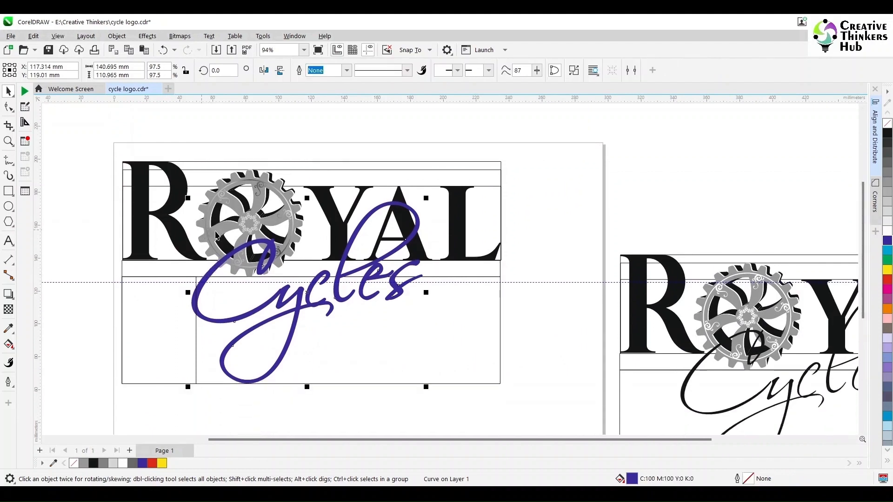
click(283, 404)
click(235, 288)
drag(187, 203, 192, 201)
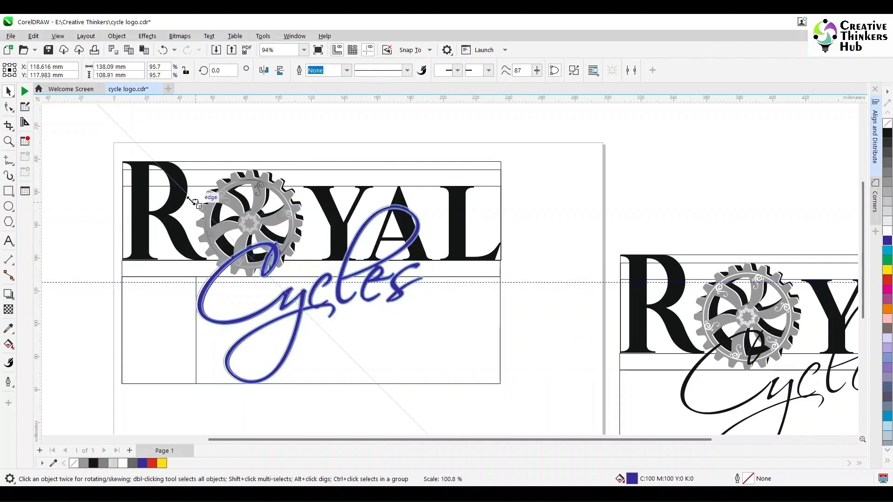
click(203, 422)
scroll(230, 378, down, 2)
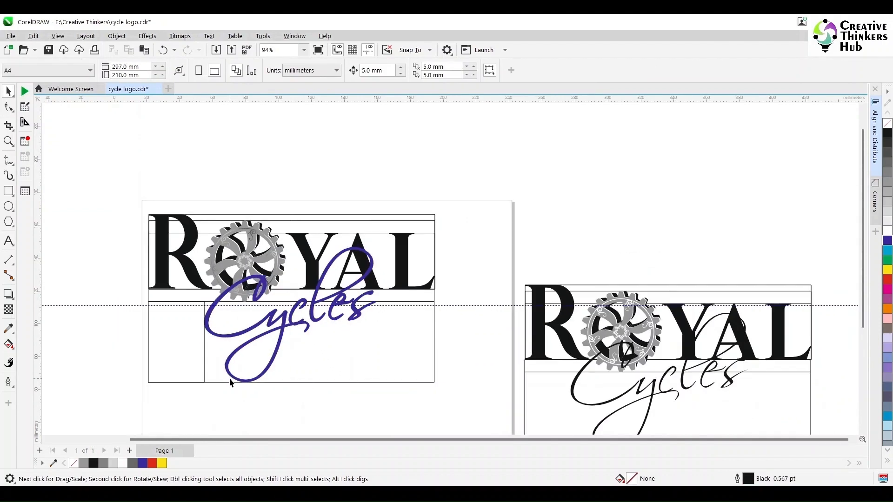
- Copy the blue Cycles curve with the small rectangle above the off-page logo, and delete that logo's old Cycles text
click(263, 367)
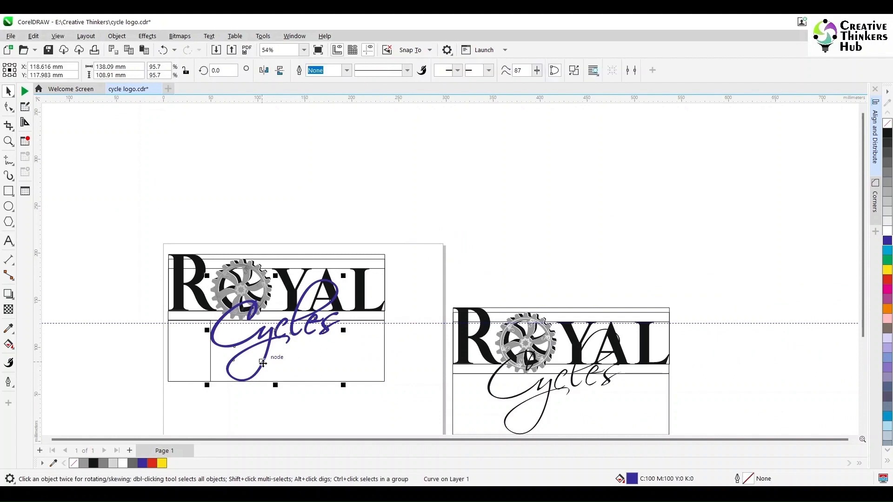
shift+click(190, 376)
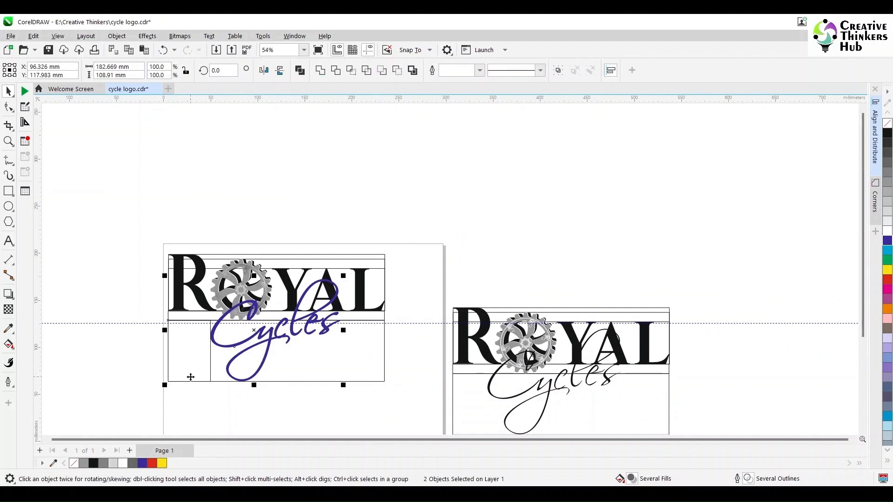
drag(190, 376, 591, 265)
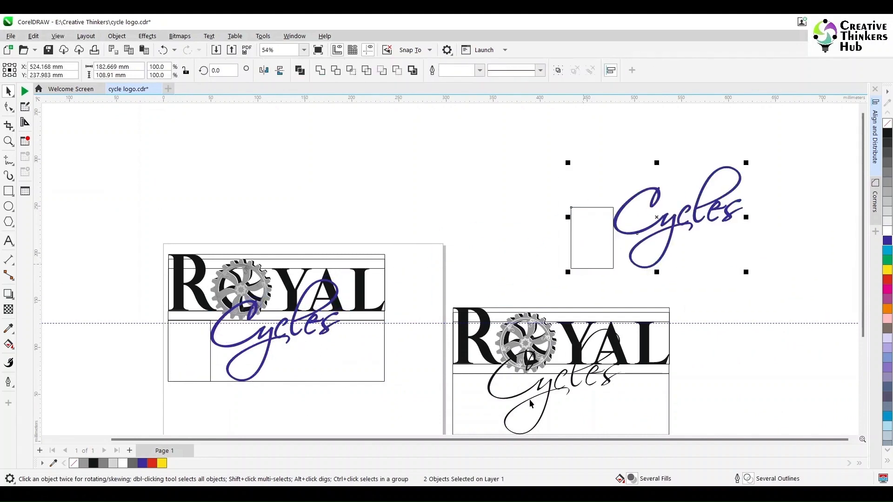
click(549, 386)
key(Delete)
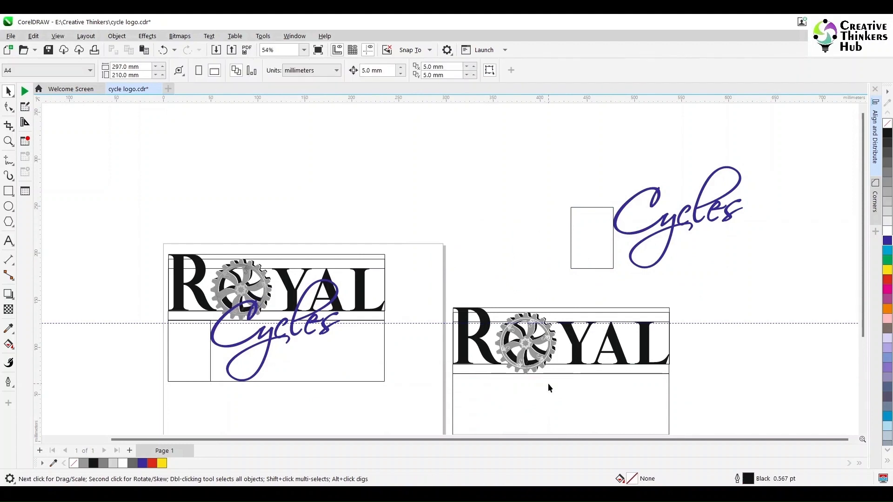
- Move the copied Cycles curve and rectangle into the off-page logo, aligning the rectangle with the frame's lower-left corner
click(628, 236)
shift+click(598, 248)
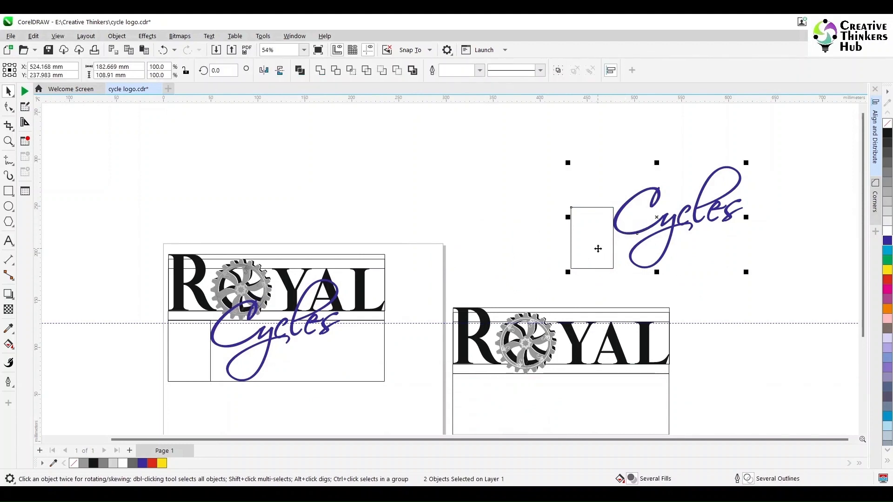
drag(571, 271, 453, 396)
click(715, 357)
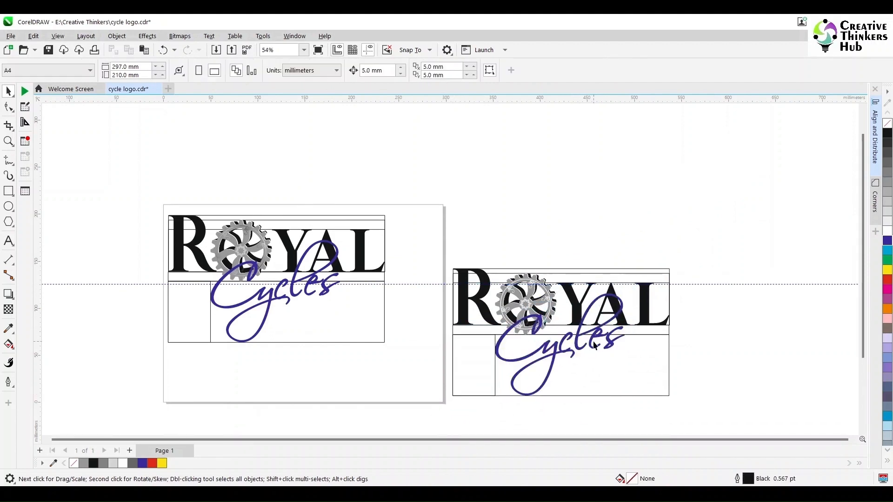
- Fill the off-page logo's Cycles curve with black
click(592, 345)
click(888, 133)
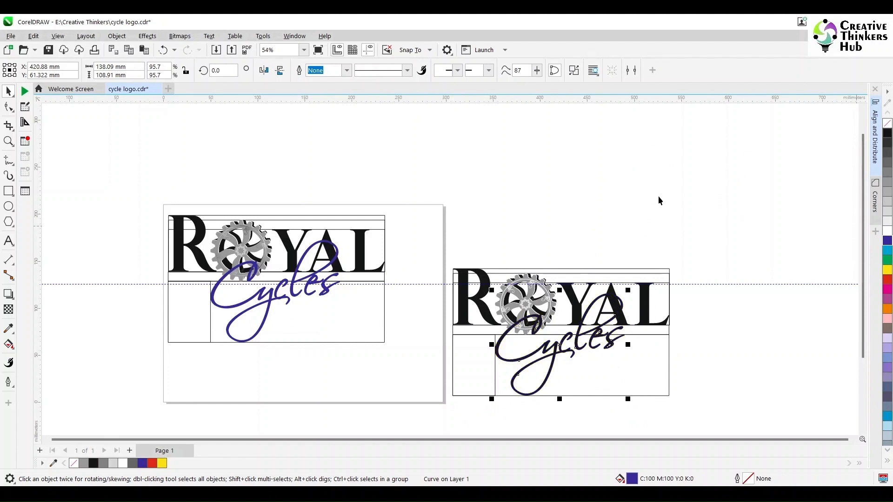
click(481, 401)
click(481, 396)
click(544, 196)
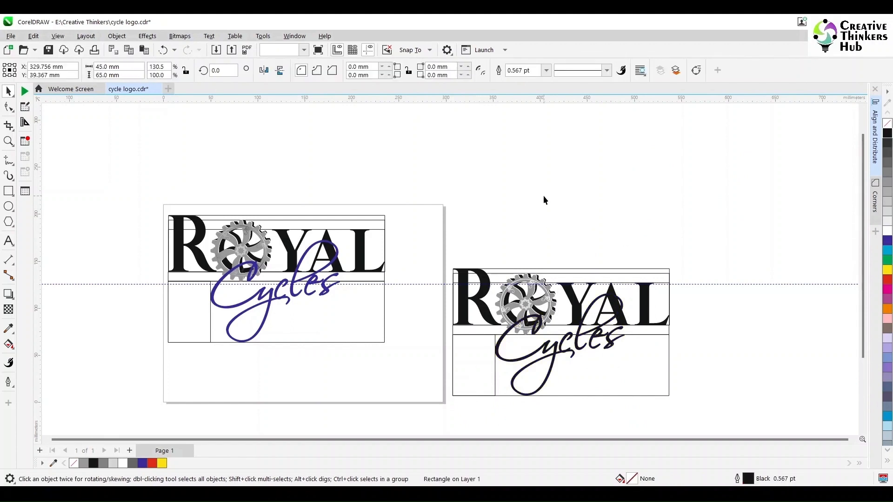
- Copy the small lower-left rectangle to the on-page frame's lower-right corner and stretch the copy upward to 75 mm high
click(198, 324)
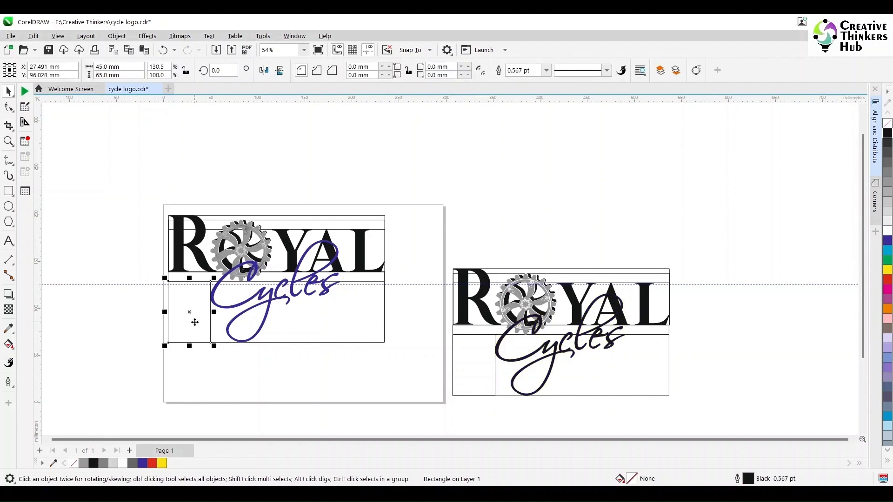
drag(173, 340, 384, 344)
scroll(367, 307, up, 2)
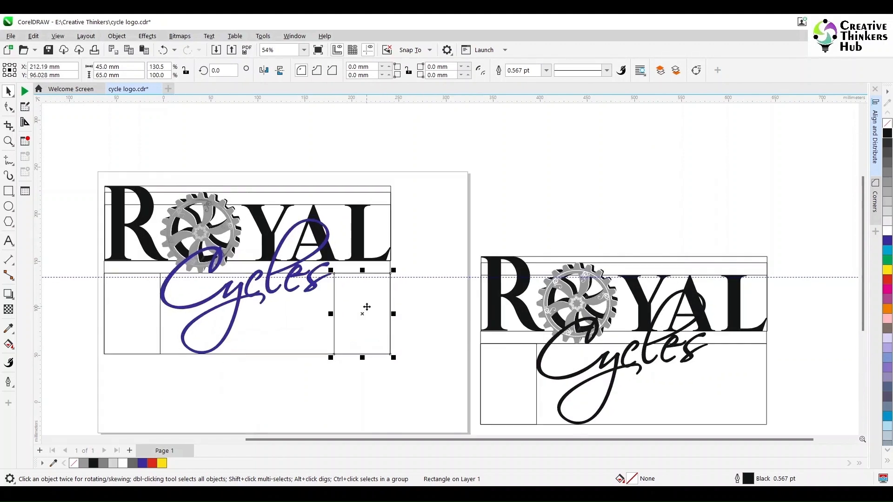
drag(359, 244, 359, 223)
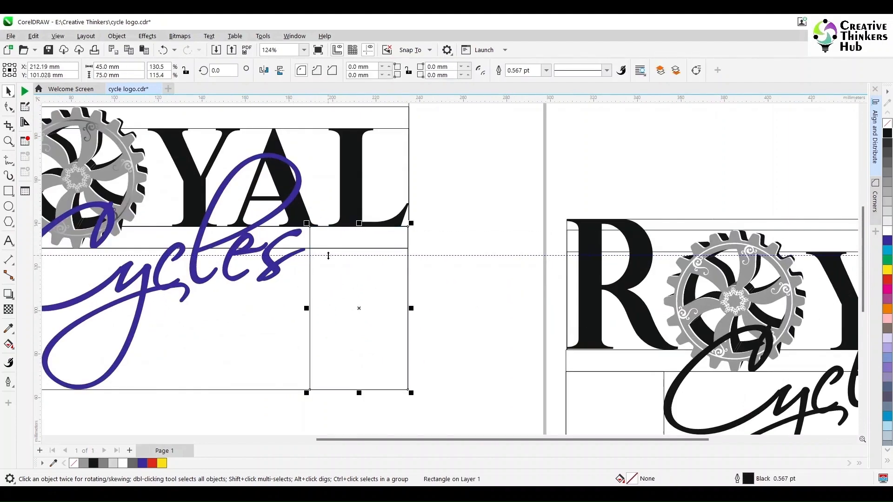
- Scale the on-page Cycles curve up to 97.1% so its right end meets the new rectangle's left side
click(329, 259)
click(291, 258)
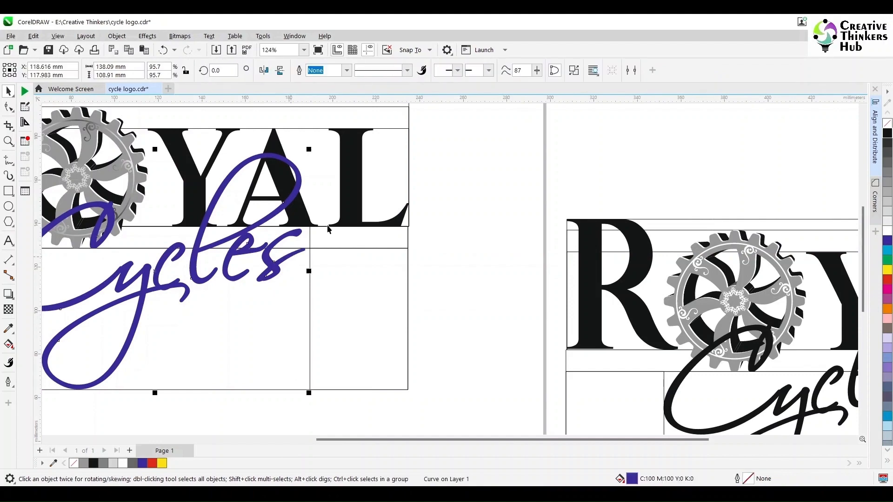
drag(309, 147, 315, 145)
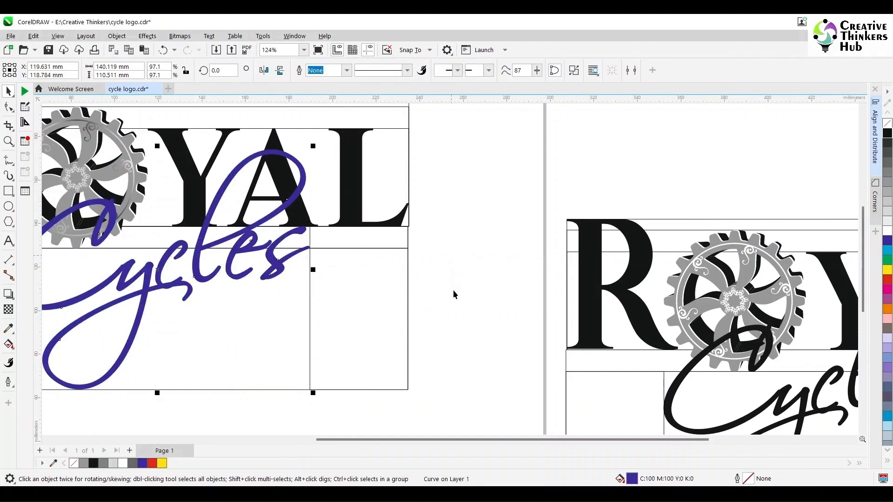
scroll(437, 378, down, 2)
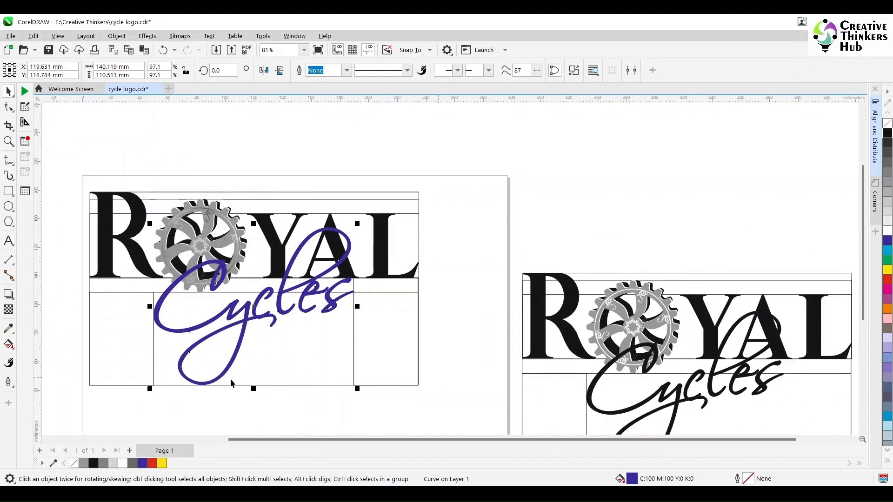
click(116, 417)
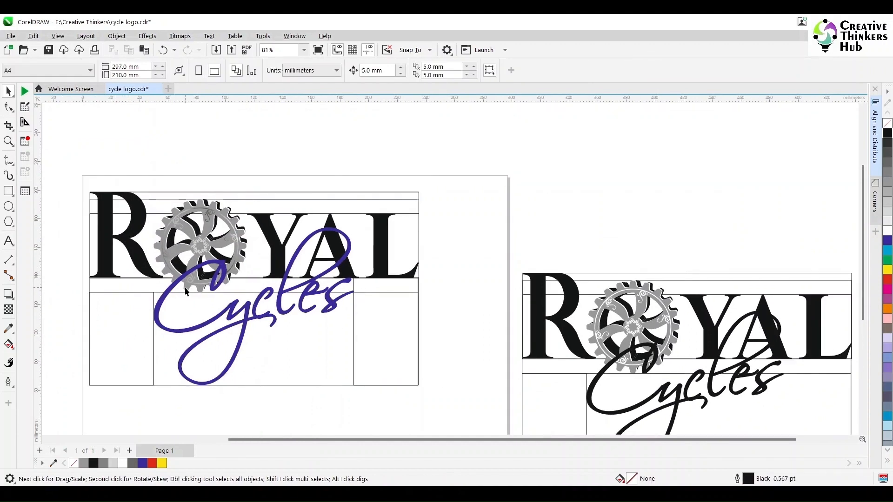
- Bring the on-page grey gear to the front and trim the blue Cycles curve with it
scroll(186, 289, up, 2)
scroll(215, 278, up, 1)
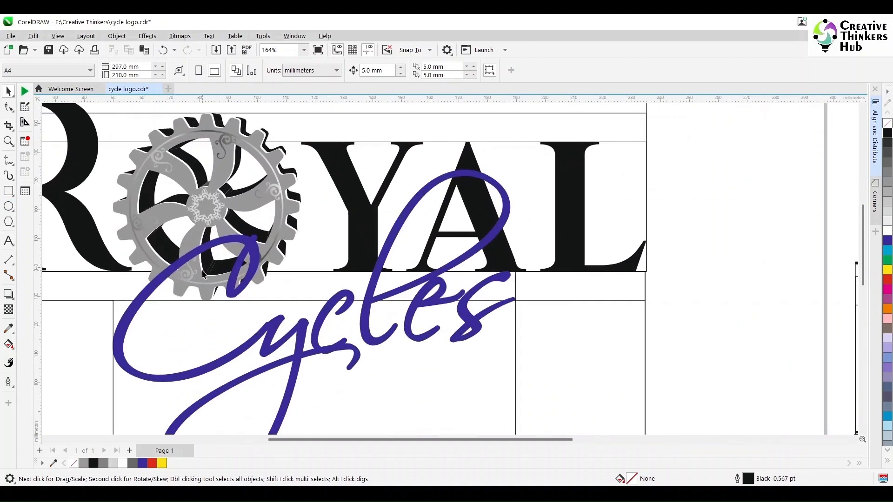
click(281, 257)
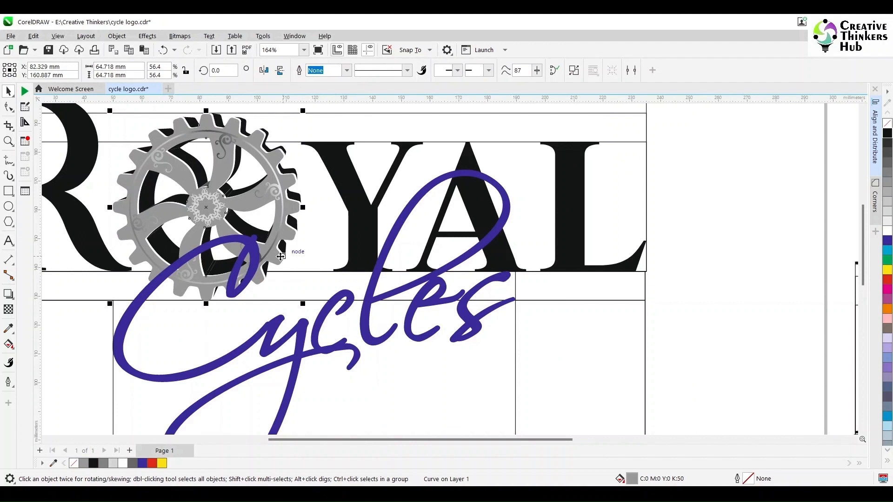
key(shift+Page_Up)
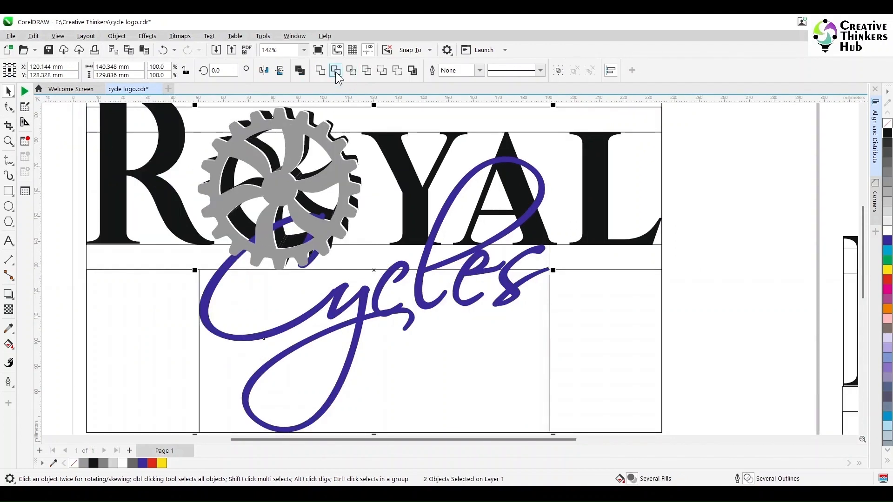
click(335, 71)
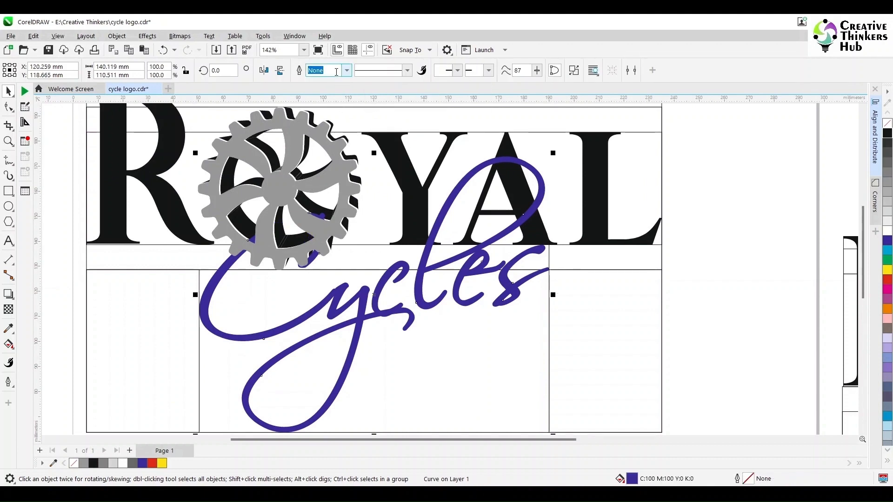
- Delete the leftover nodes of the trimmed Cycles curve that remain inside the gear's openings
click(9, 107)
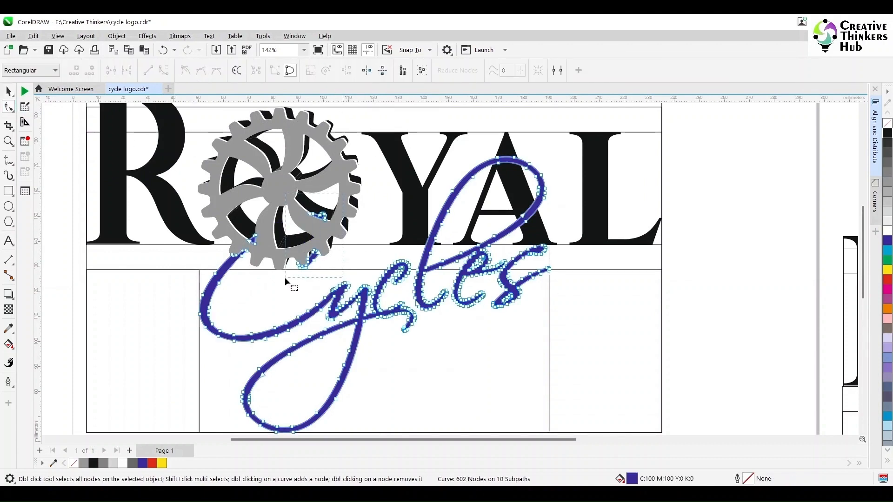
drag(284, 277, 281, 277)
key(Delete)
drag(287, 222, 238, 245)
key(Delete)
scroll(286, 269, down, 3)
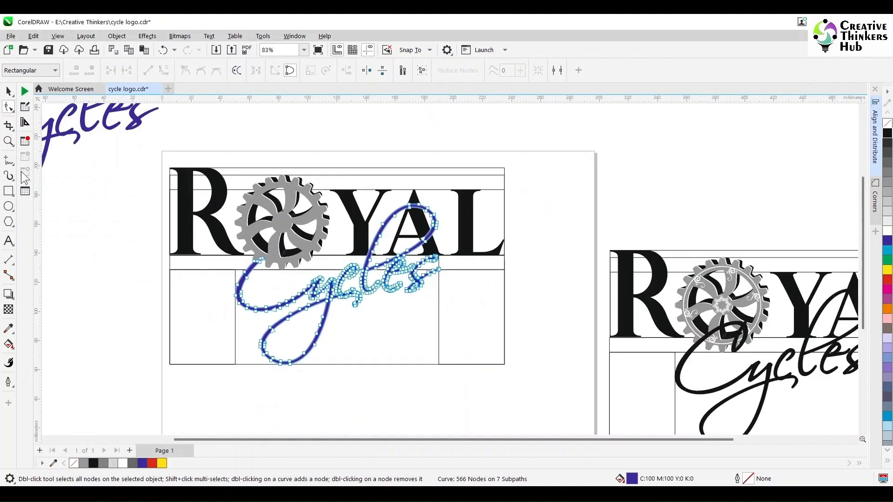
click(8, 91)
click(69, 249)
- Group the seven reference rectangles of the on-page logo
click(195, 289)
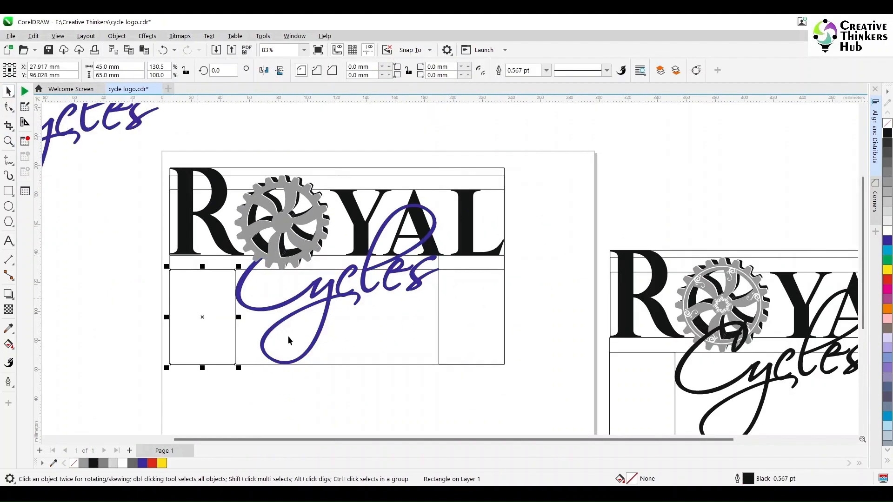
shift+click(288, 336)
shift+click(445, 329)
shift+click(322, 265)
drag(325, 262, 280, 352)
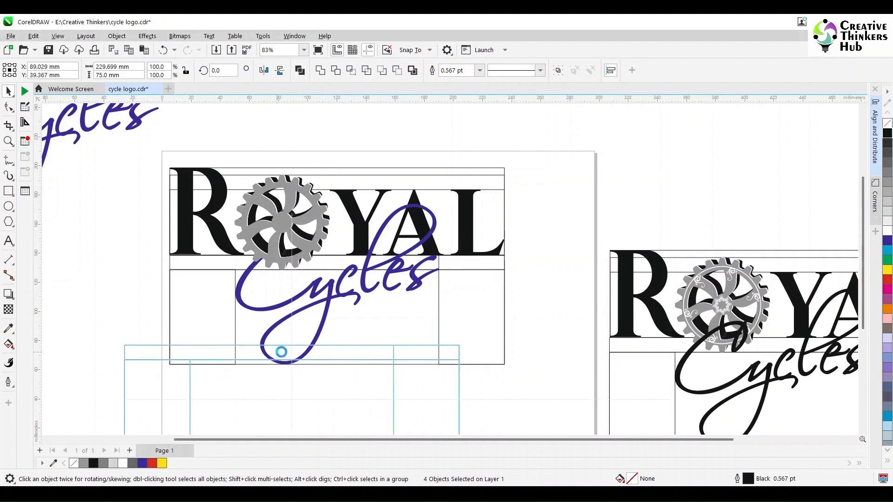
key(ctrl+z)
shift+click(170, 224)
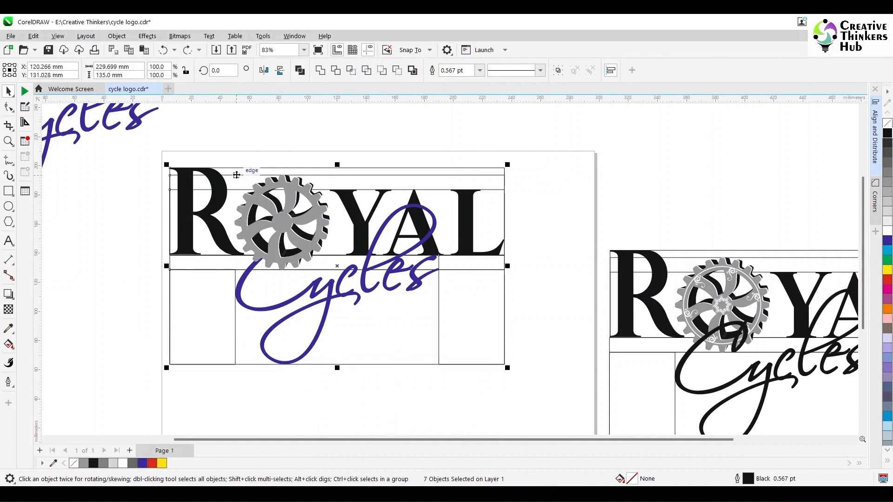
key(ctrl+g)
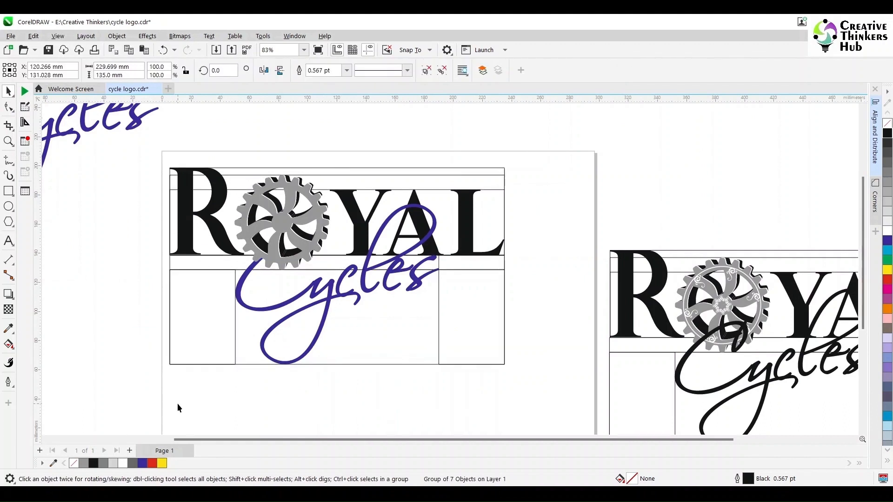
click(177, 403)
- Duplicate the blue off-page Cycles curve directly below the original
scroll(175, 400, down, 2)
drag(433, 440, 329, 470)
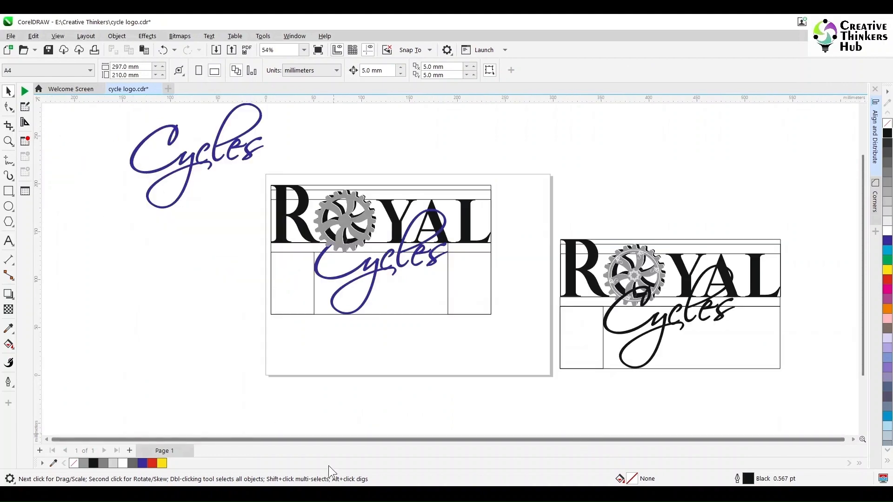
drag(188, 161, 182, 256)
right_click(181, 257)
- Delete the nodes of the letters following the C in the duplicated Cycles curve
click(8, 107)
drag(268, 190, 179, 299)
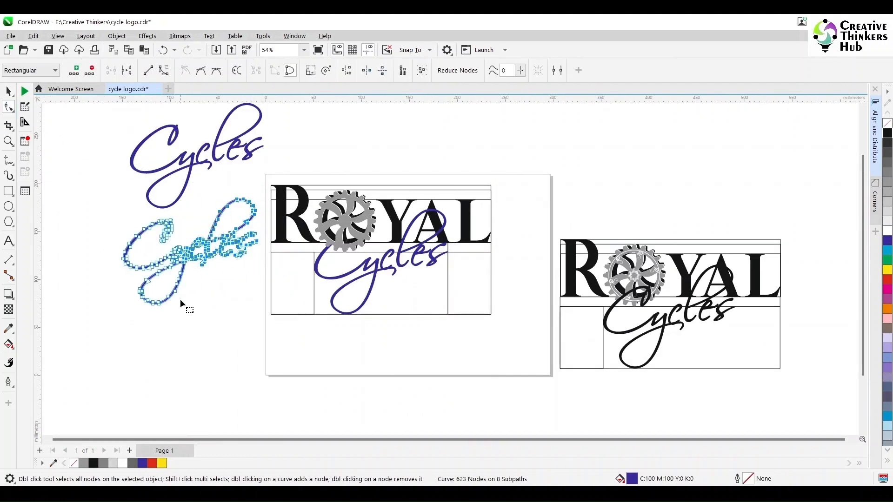
key(Delete)
scroll(160, 302, up, 2)
drag(99, 345, 265, 242)
key(Delete)
scroll(200, 271, up, 2)
drag(266, 279, 211, 154)
key(Delete)
scroll(195, 202, up, 2)
key(Delete)
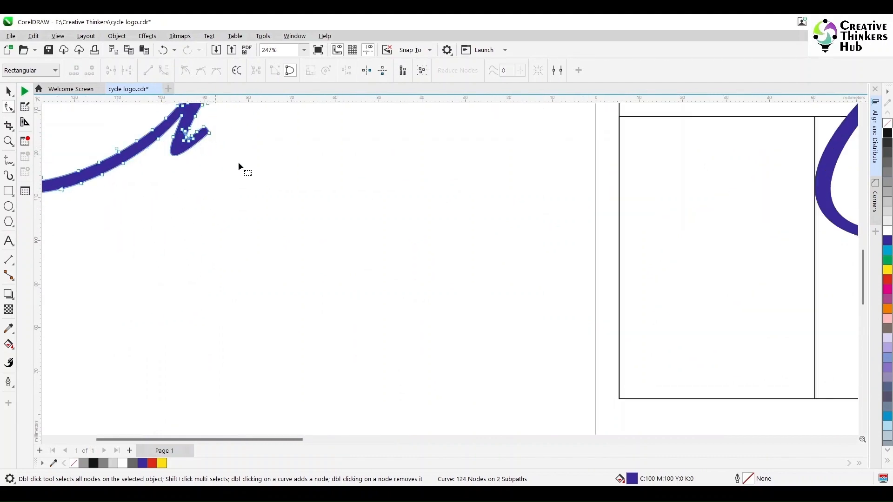
scroll(279, 200, up, 1)
scroll(470, 258, down, 3)
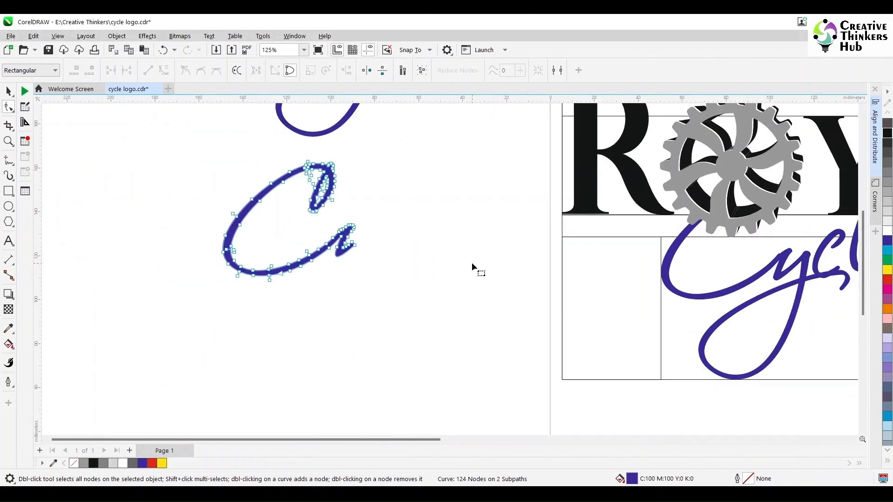
- Delete the leftover y nodes at the end of the C's lower stroke, isolating the C
scroll(303, 199, up, 2)
drag(363, 323, 244, 194)
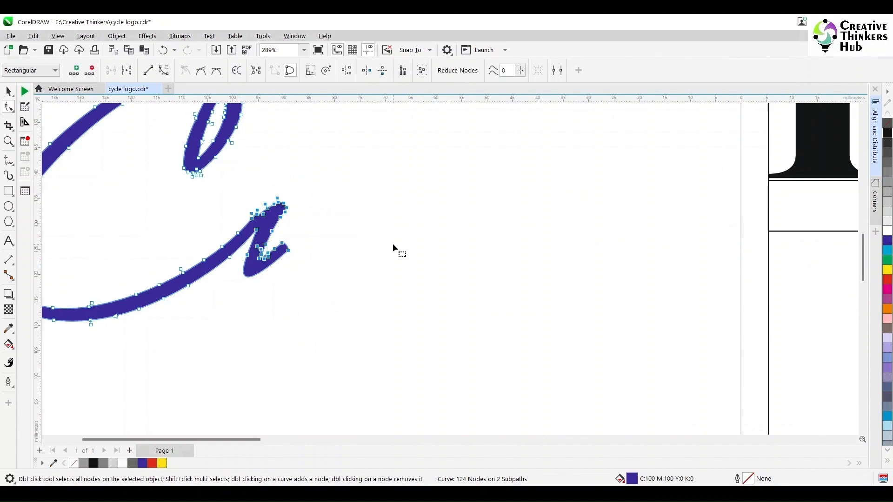
key(Delete)
scroll(398, 289, down, 3)
click(9, 91)
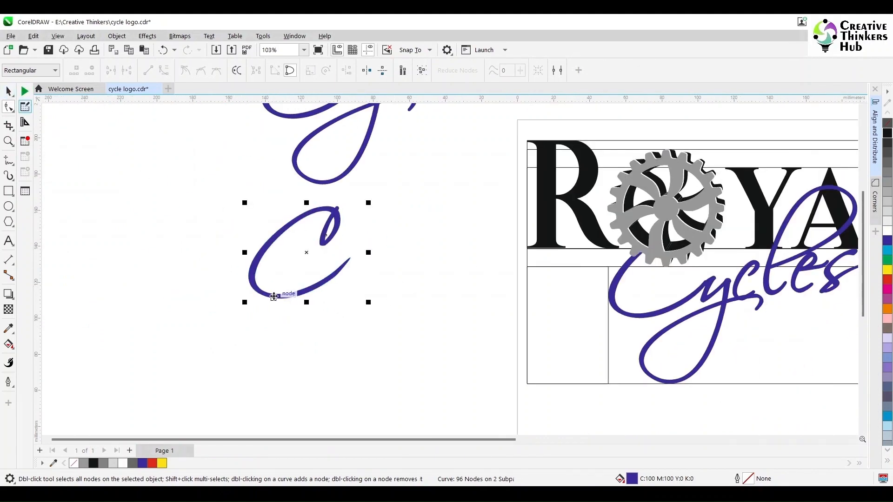
- Move the isolated C onto the on-page logo, matching it exactly to the trimmed C of Cycles
drag(268, 290, 610, 308)
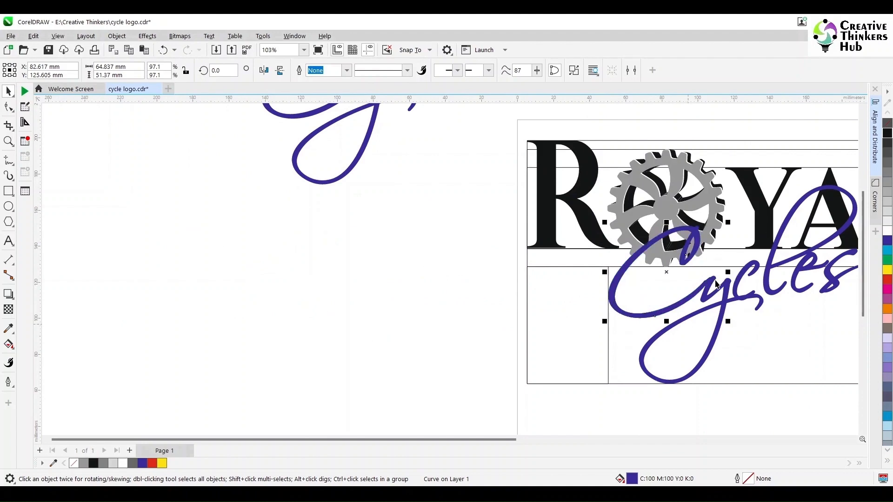
scroll(716, 285, down, 2)
scroll(675, 285, up, 6)
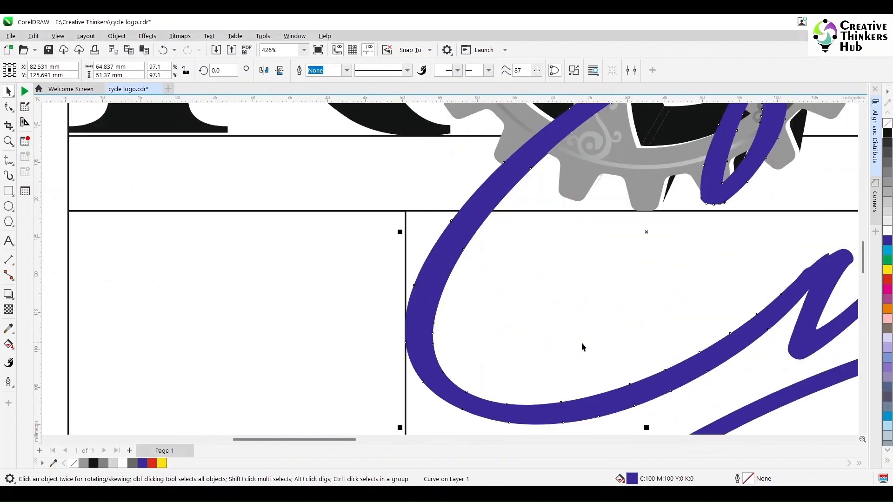
- Delete the overlaid C's nodes along its lower and left stroke, below the gear
click(8, 107)
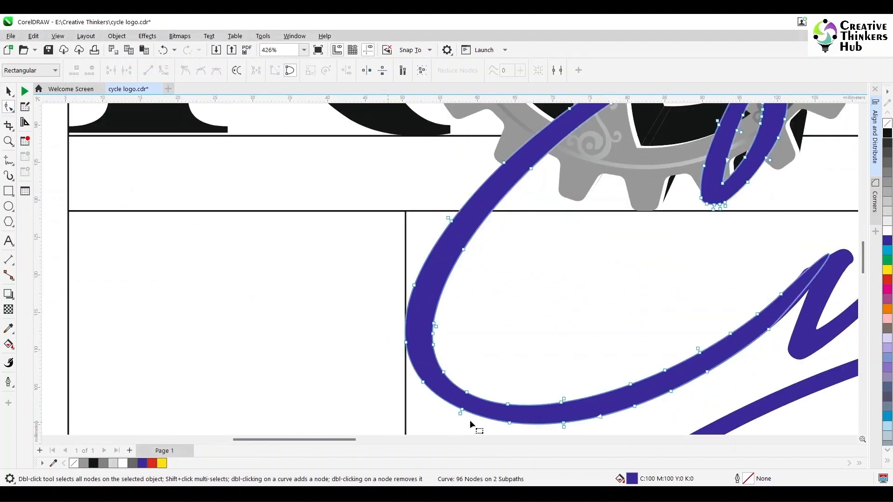
drag(841, 239, 342, 418)
key(Delete)
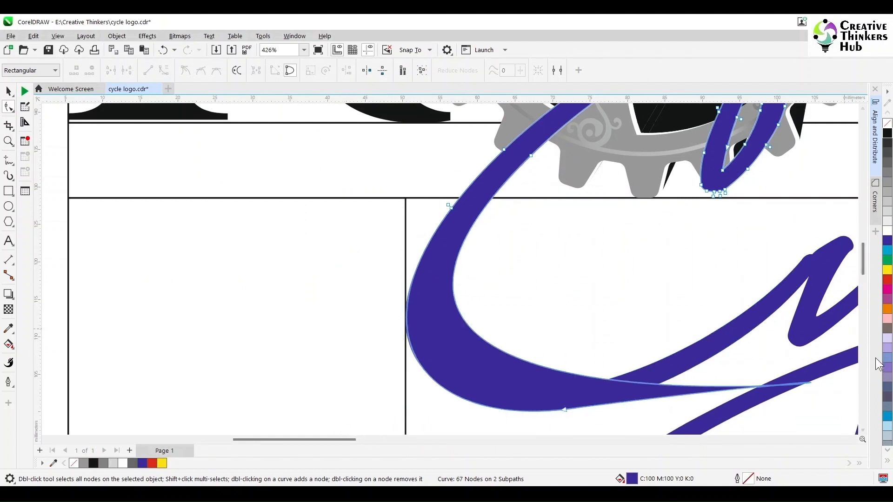
drag(608, 355, 609, 355)
key(Delete)
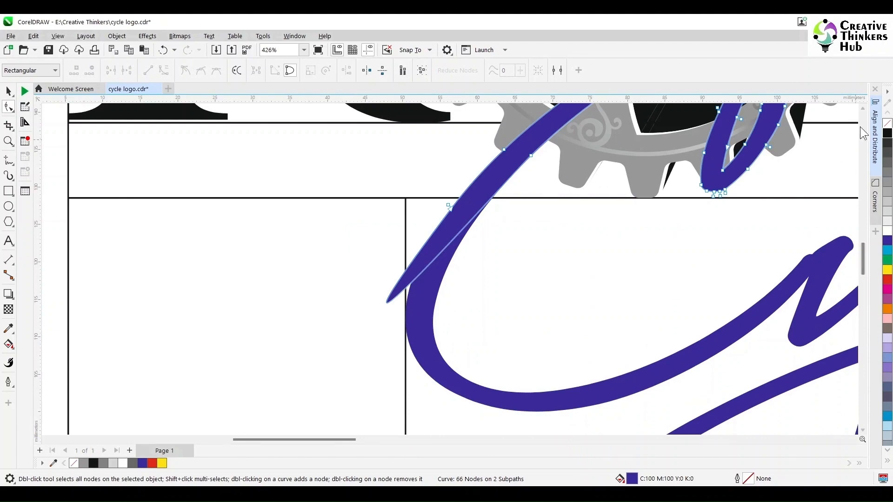
- Delete the overlaid C's nodes along the stroke near the gear's lower-left edge, keeping the upper loop
click(863, 111)
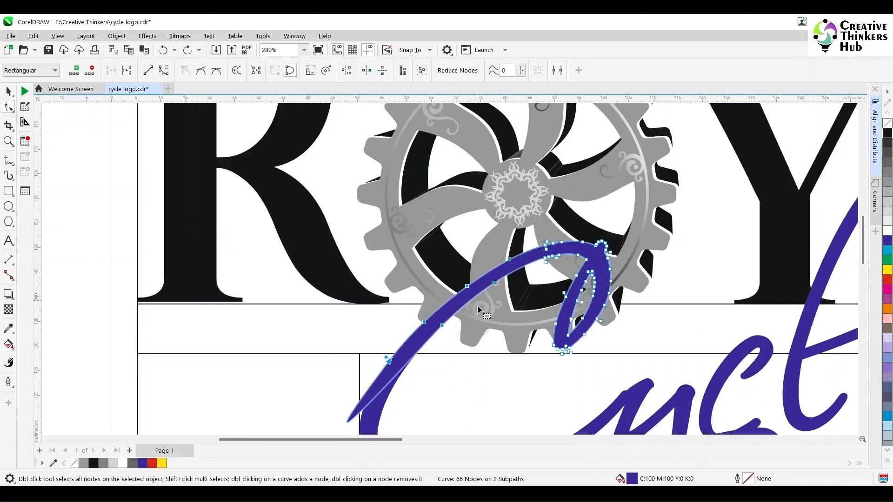
click(477, 317)
click(409, 349)
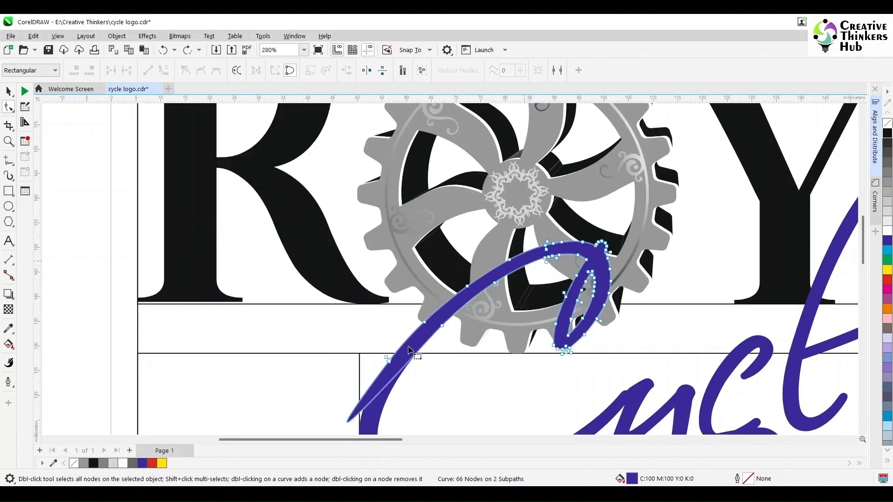
drag(424, 350, 478, 393)
key(Delete)
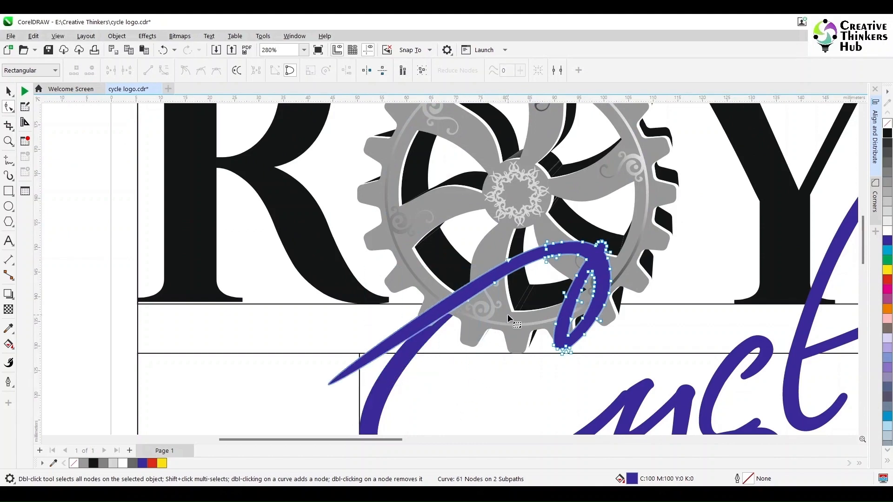
- Pull in the curve handles at the cut end of the overlaid C's stroke so it ends rounded within the gear's lower spoke
scroll(522, 311, up, 2)
click(472, 264)
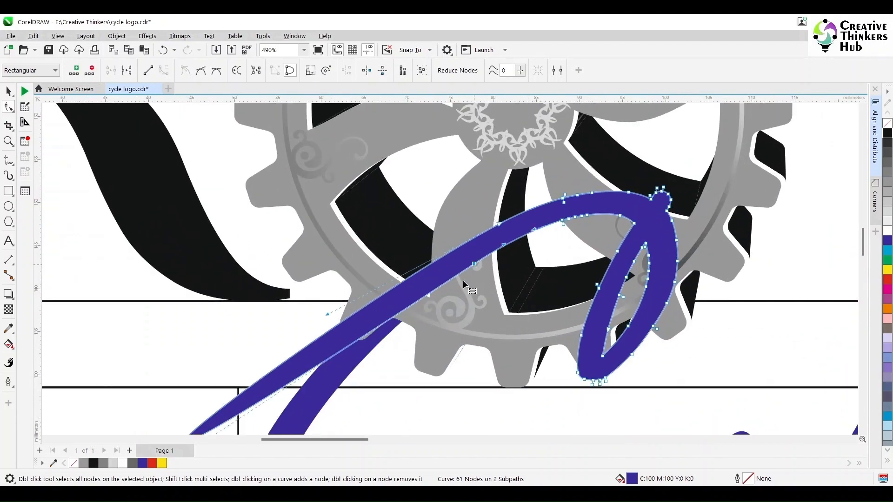
scroll(326, 386, down, 2)
scroll(326, 386, down, 6)
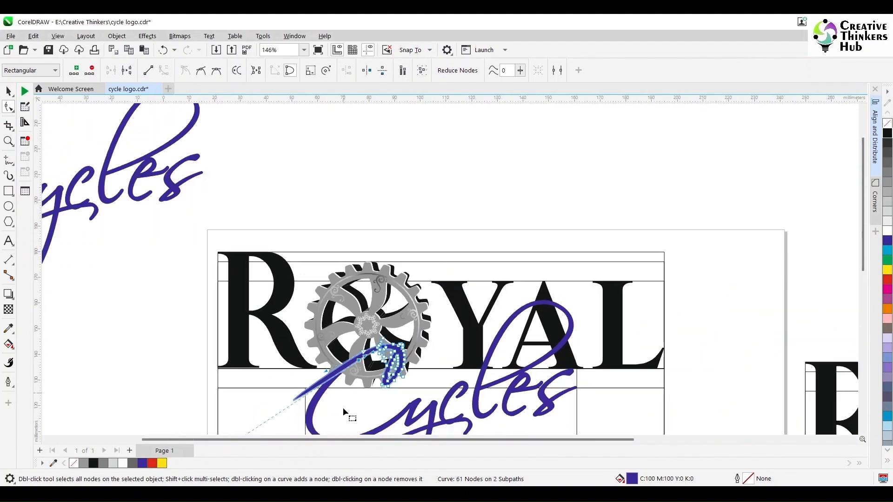
scroll(864, 263, down, 3)
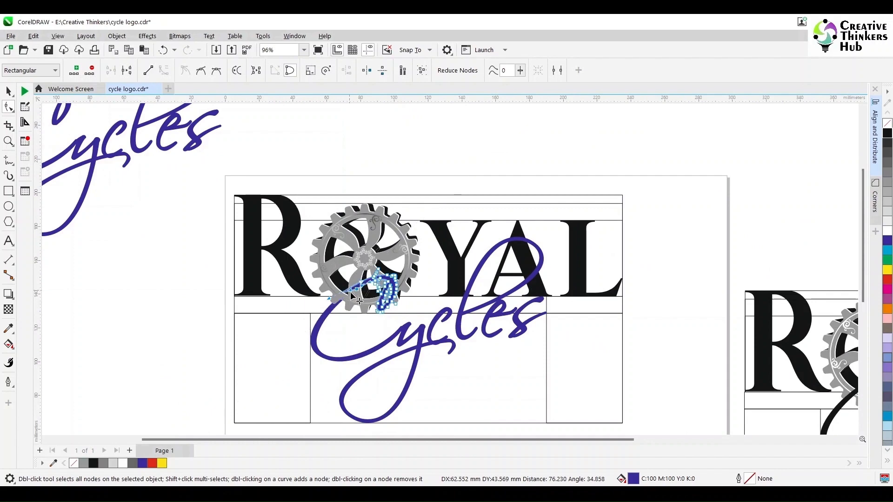
scroll(362, 293, up, 5)
scroll(362, 296, up, 2)
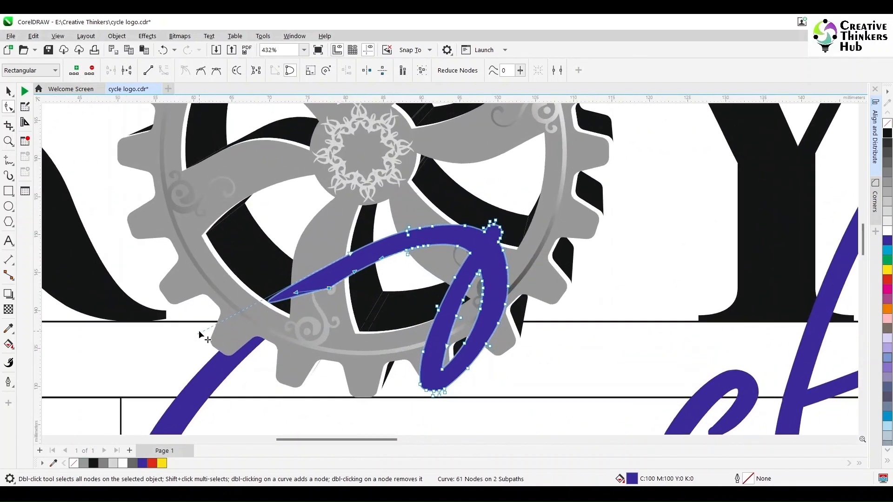
drag(199, 330, 319, 298)
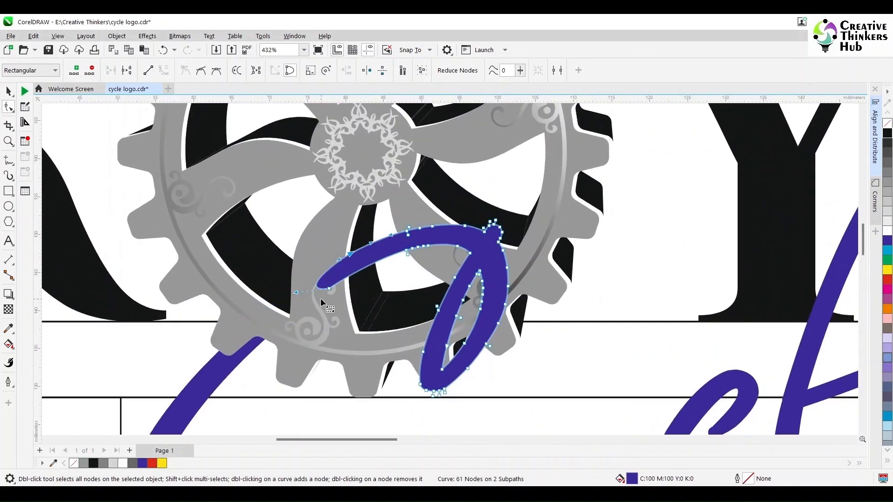
- Draw a closed four-sided Bézier shape over the C's stroke end, spanning the gear's lower spoke and its black shadow
scroll(339, 261, up, 2)
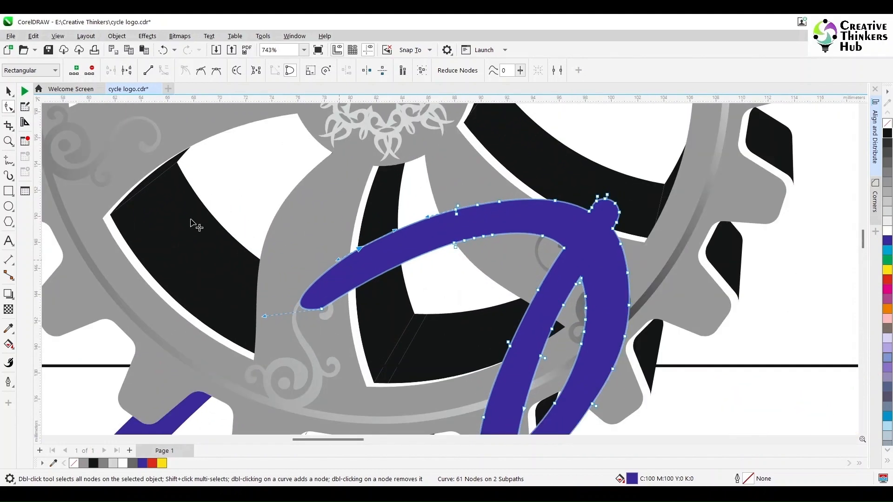
click(9, 159)
click(32, 182)
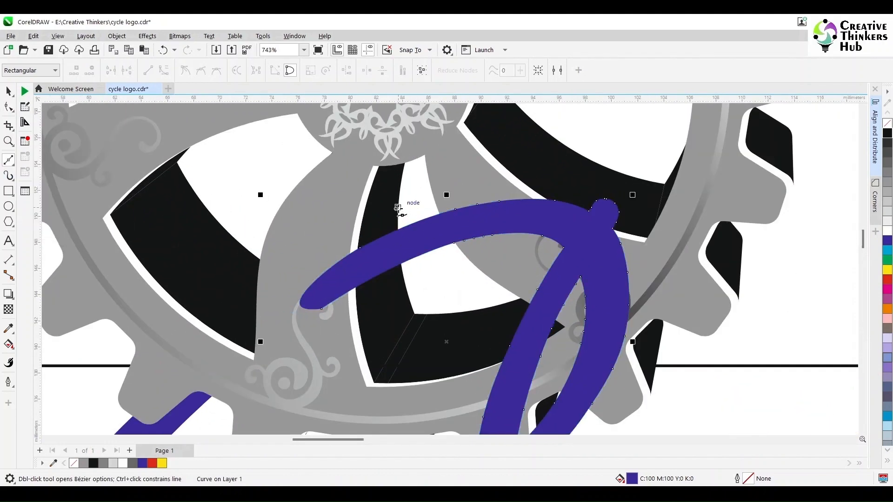
click(398, 206)
click(405, 284)
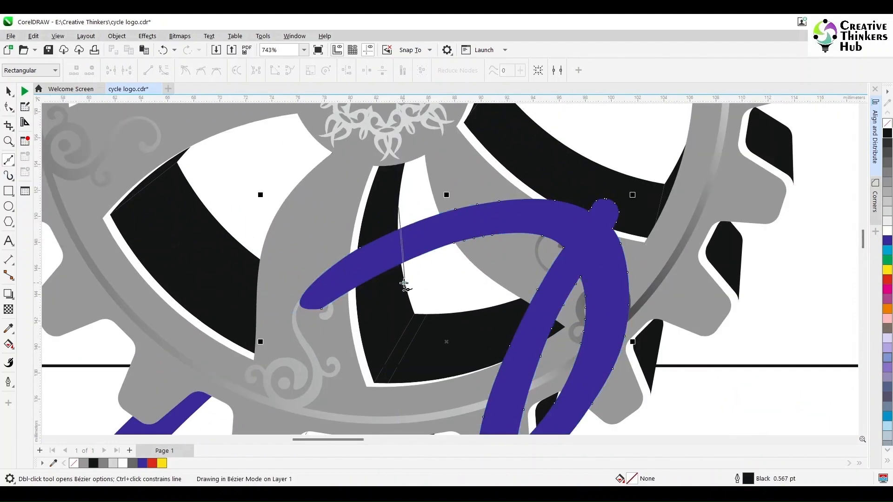
click(294, 342)
click(258, 271)
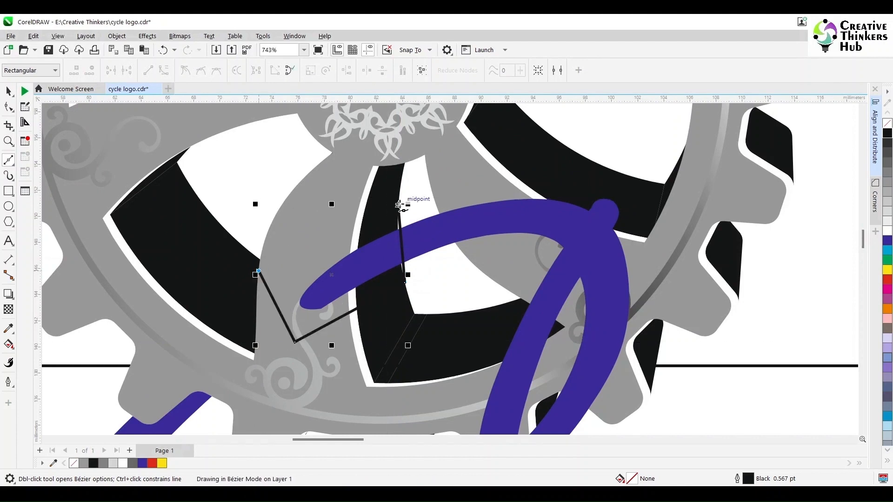
click(398, 208)
- Set the four-sided shape's outline width to Hairline
key(F10)
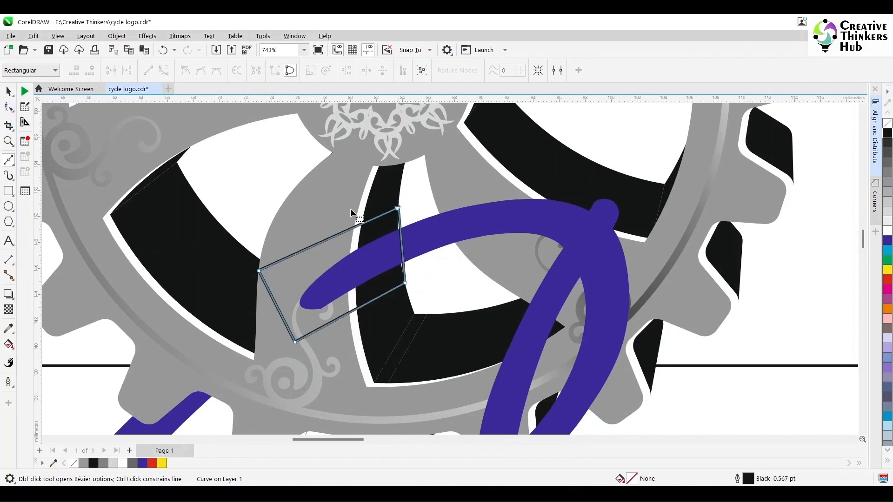
double_click(749, 479)
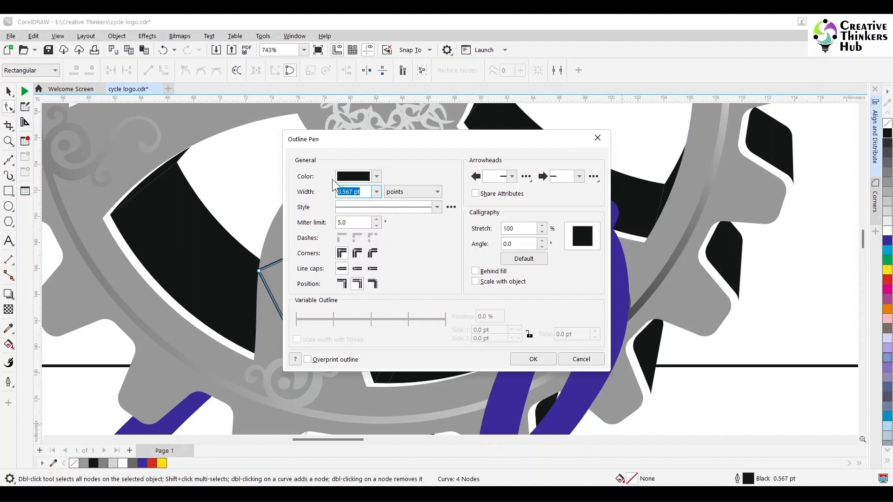
click(377, 191)
click(361, 211)
click(530, 359)
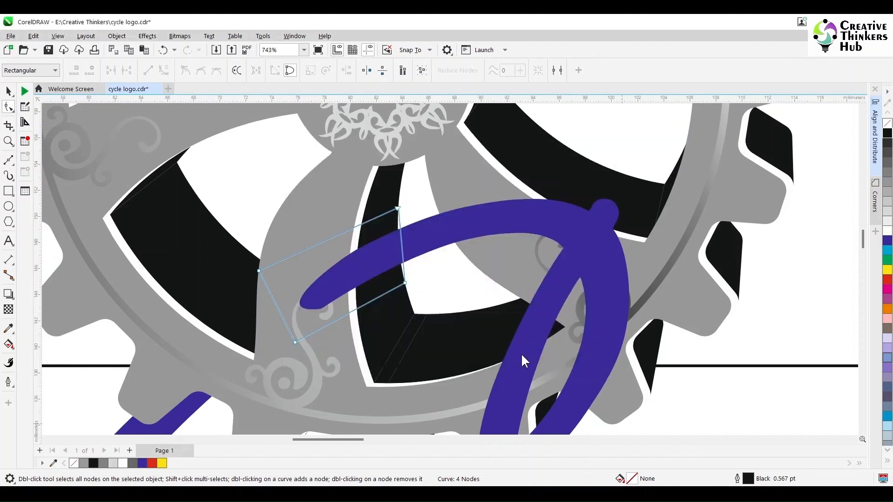
- Convert the shape's edge crossing the C to a curve and bend it along the spoke shadow's curved edge
click(401, 241)
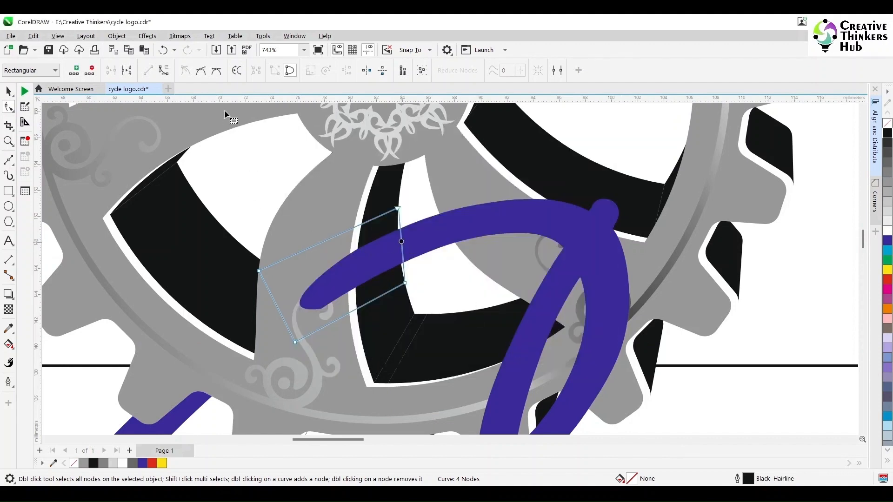
click(402, 253)
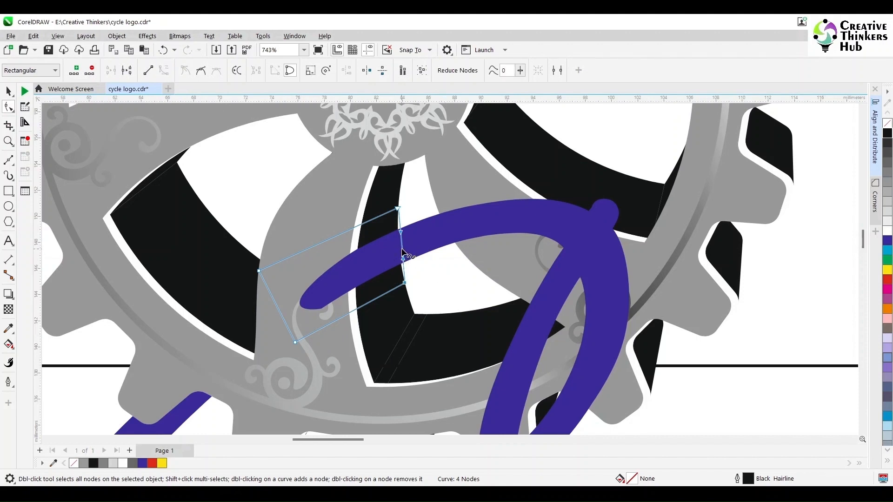
drag(402, 253, 398, 253)
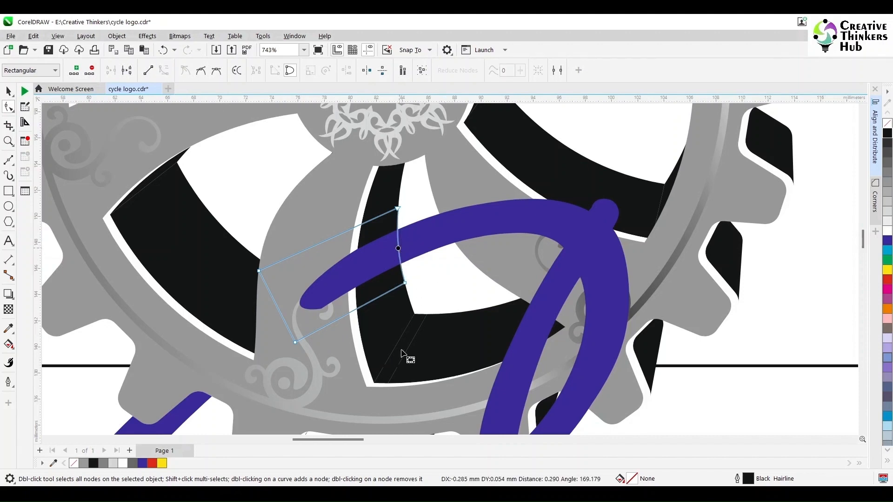
- Trim the overlaid C with the four-sided shape and delete the shape
click(9, 91)
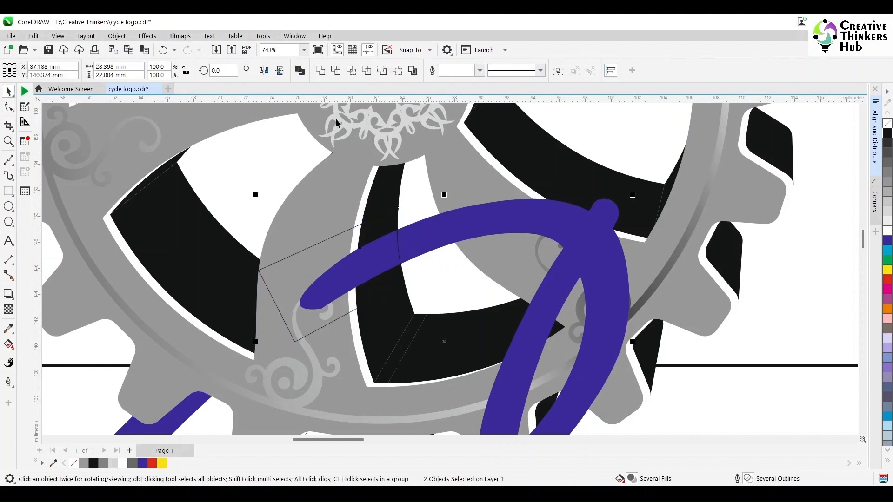
click(335, 70)
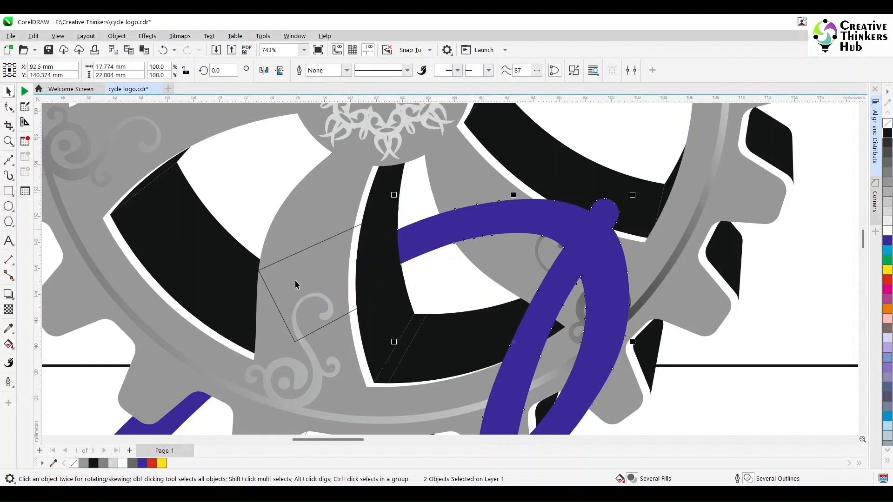
click(292, 280)
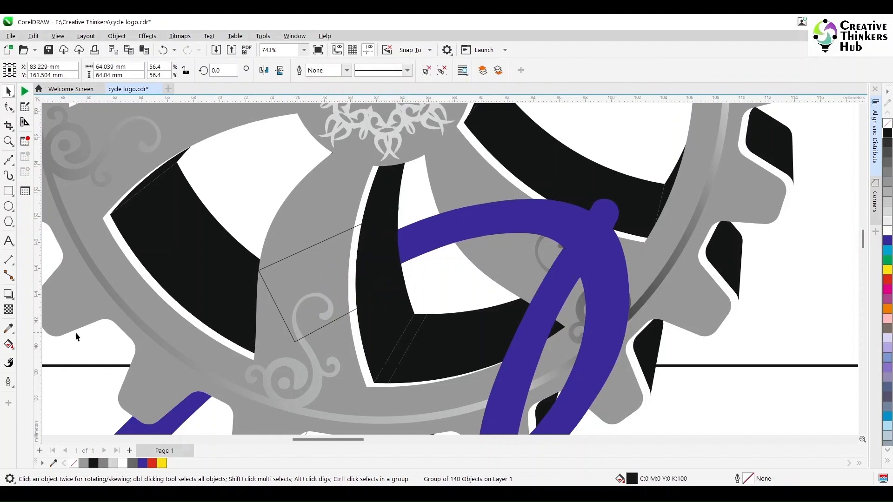
click(80, 386)
click(332, 280)
key(Delete)
- Intersect the script Cycles with the YAL lettering, keeping the overlap pieces in place
scroll(332, 280, down, 5)
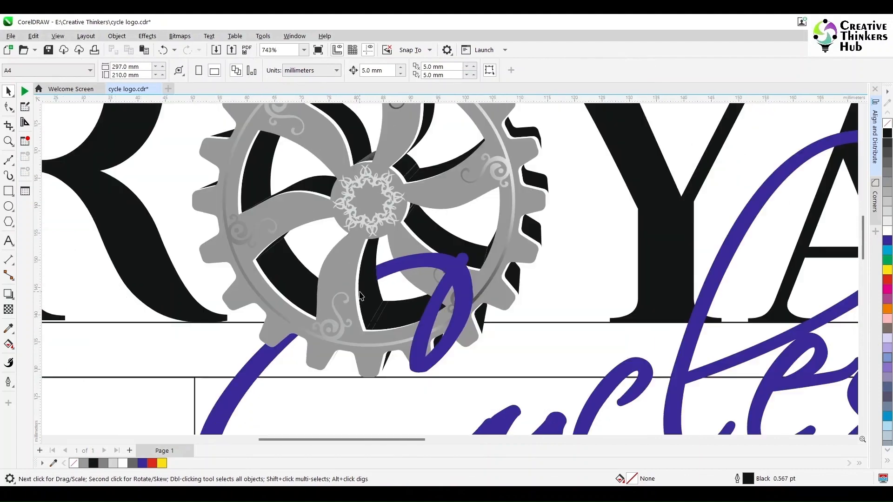
scroll(357, 308, down, 2)
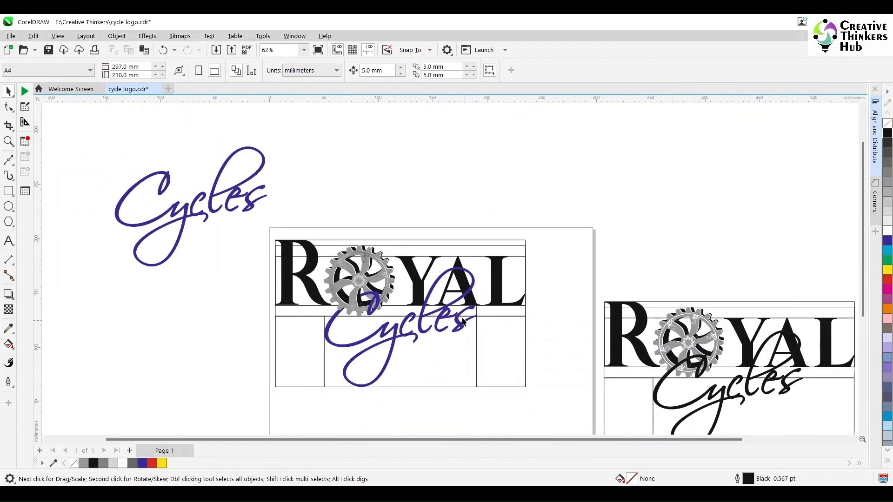
scroll(465, 316, up, 3)
scroll(470, 200, up, 2)
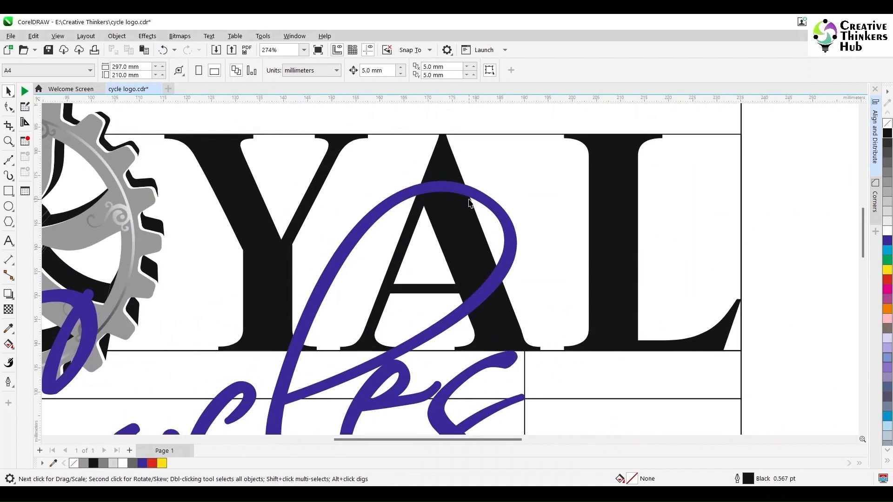
click(450, 187)
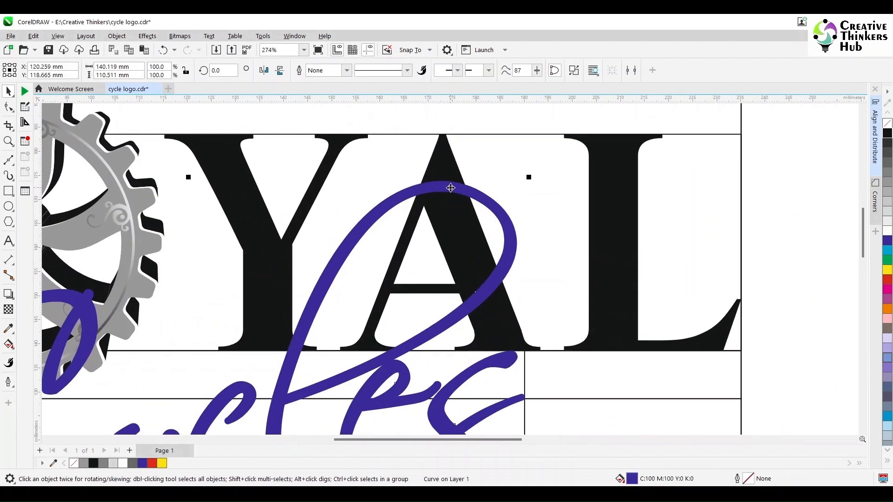
shift+click(444, 156)
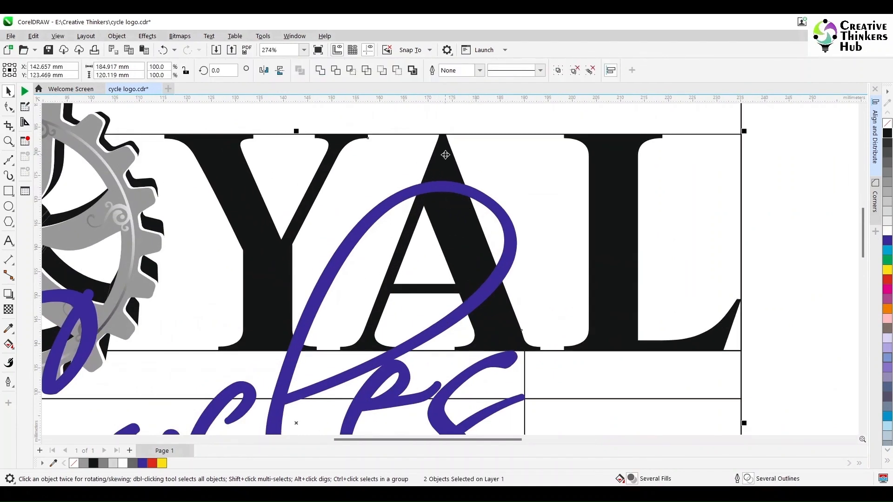
click(350, 73)
drag(399, 263, 719, 228)
key(ctrl+z)
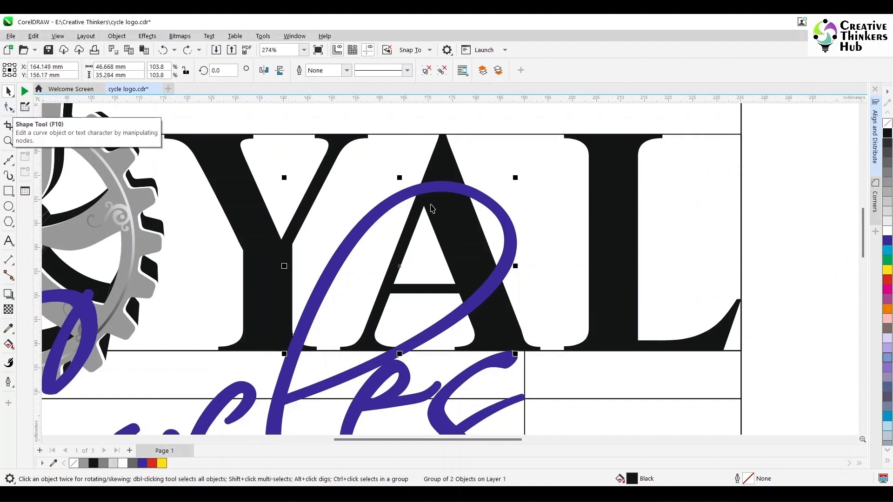
- Bring the overlap pieces to the front, ungroup them and fill them yellow
key(shift+Page_Up)
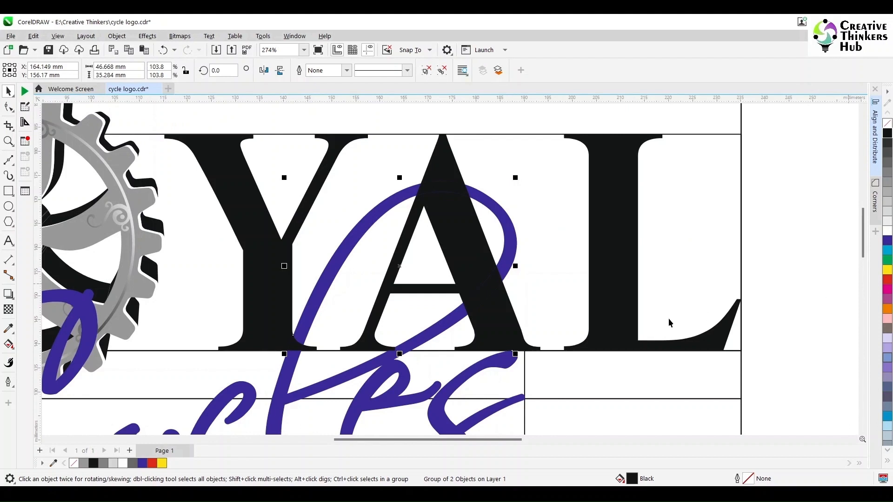
click(427, 70)
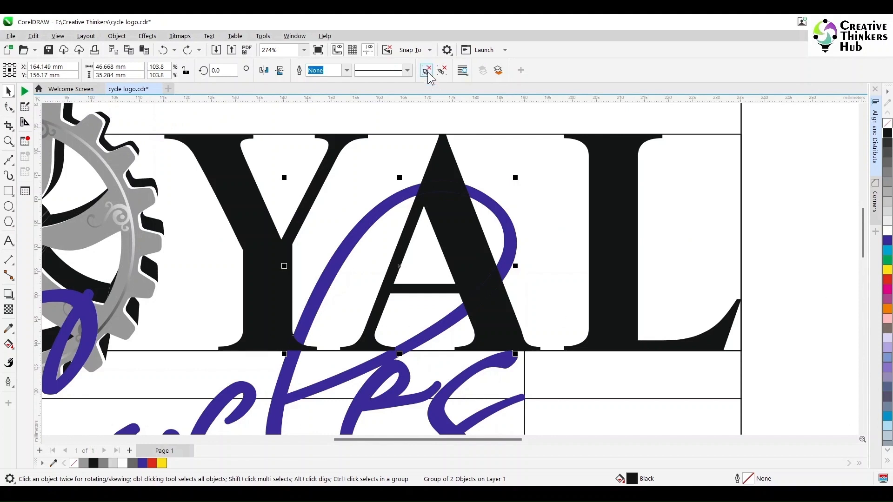
click(887, 269)
click(821, 258)
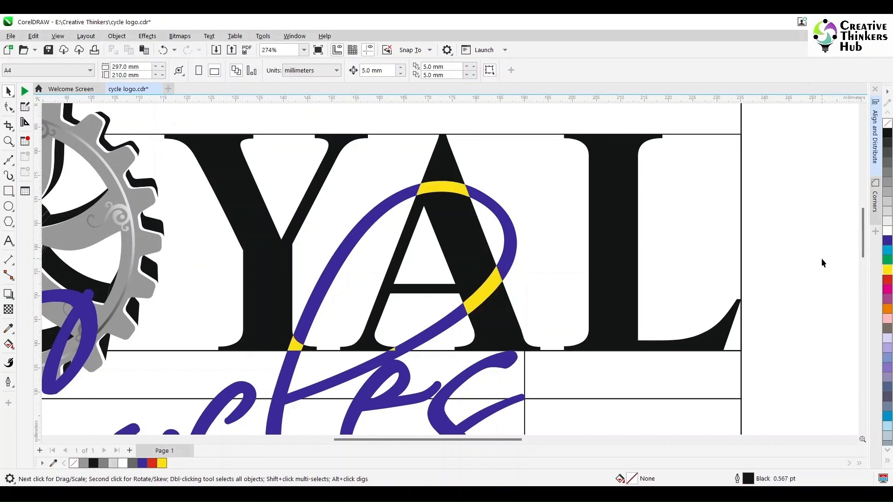
- Break apart the combined yellow overlap curve on the letter A into separate pieces
click(486, 300)
click(779, 231)
click(482, 291)
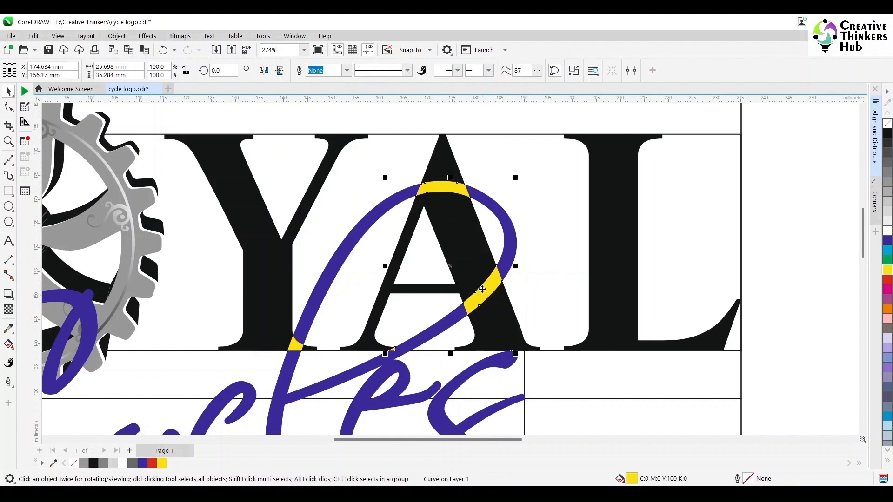
click(575, 71)
click(816, 285)
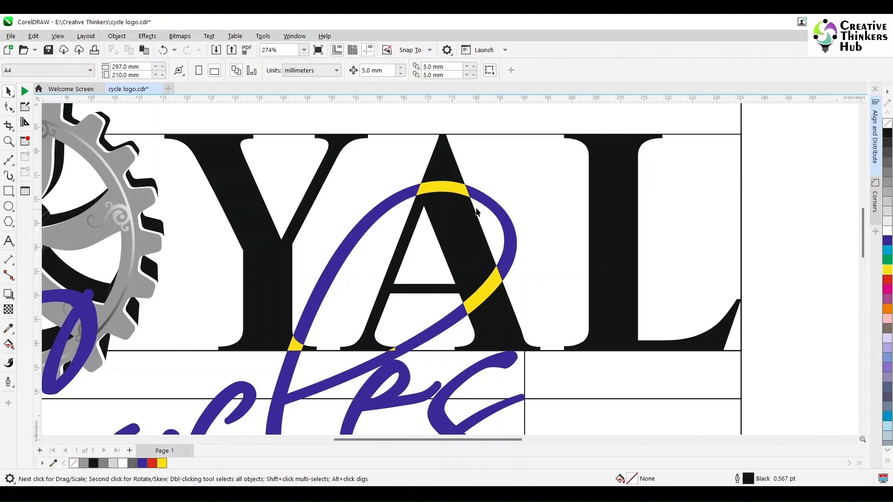
- Delete the yellow overlap piece on the A's thick right leg so the script passes over it
click(439, 186)
click(479, 302)
key(Delete)
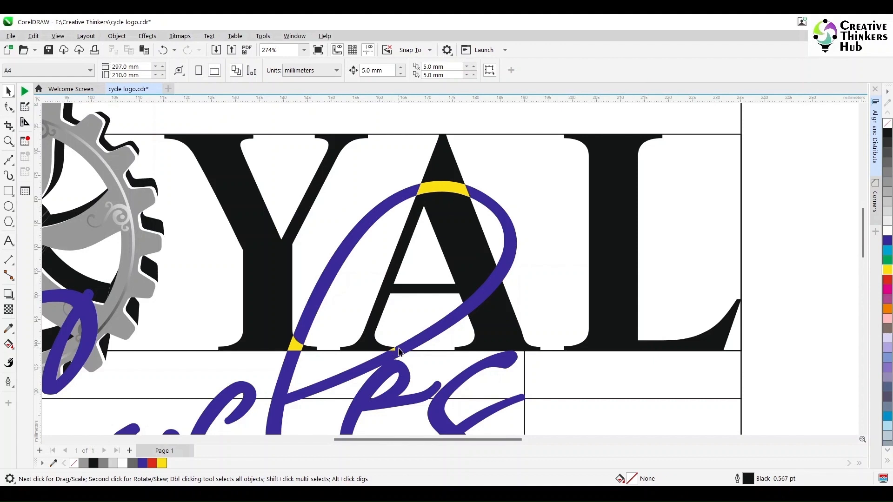
- Fill the small overlap piece at the A's left foot and the one near its apex with black
click(393, 351)
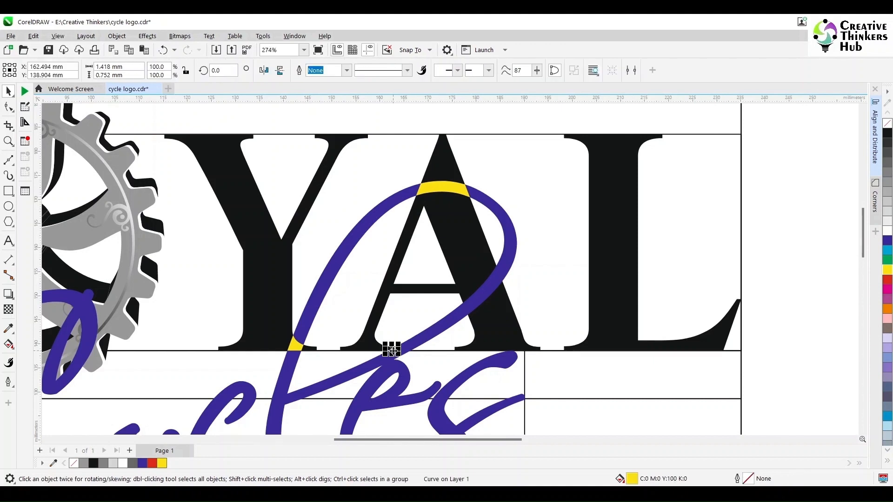
click(886, 135)
click(441, 189)
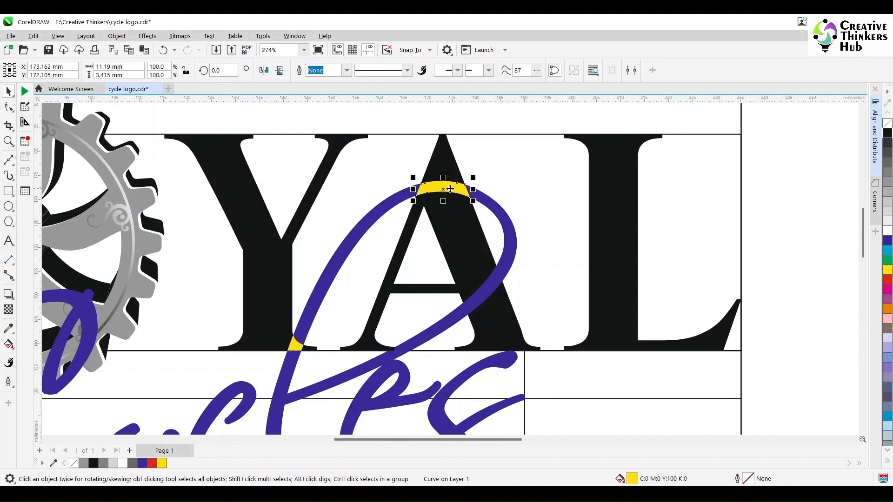
click(886, 134)
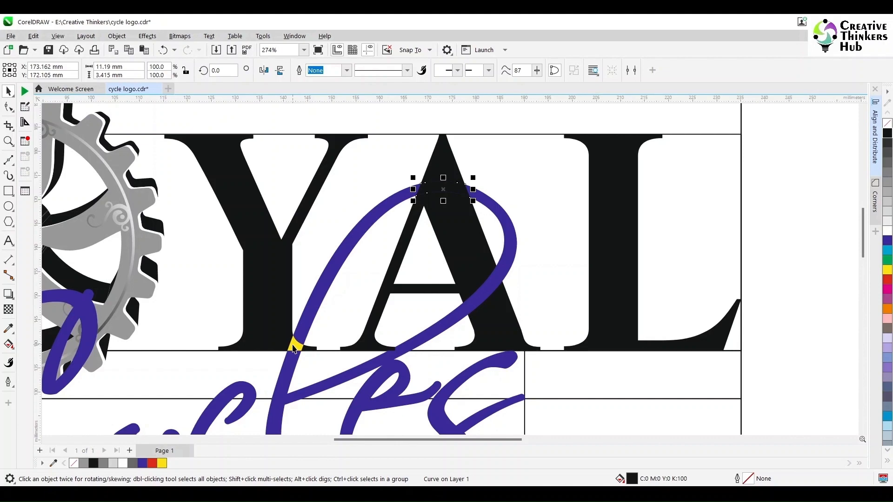
- Delete the yellow overlap piece at the foot of the letter Y
click(294, 347)
key(Delete)
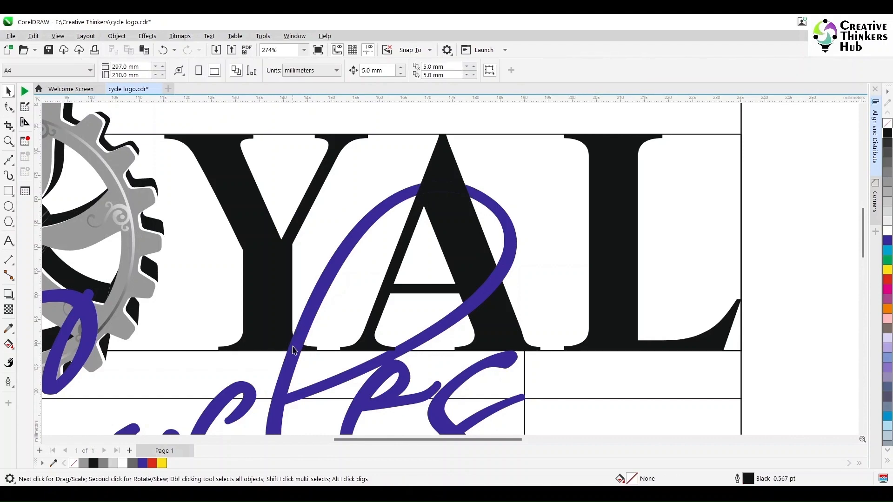
scroll(292, 347, down, 5)
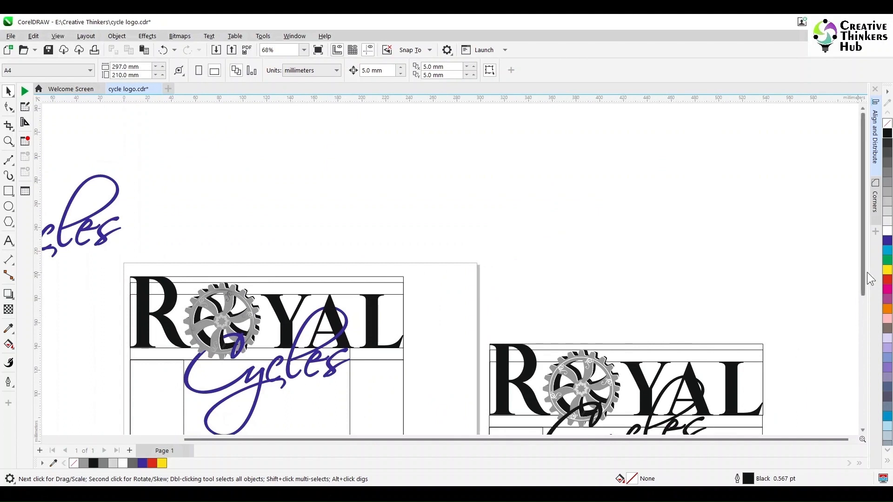
- Trim the blue Cycles script with the black overlap piece near the A's apex, and delete that piece
scroll(331, 291, down, 3)
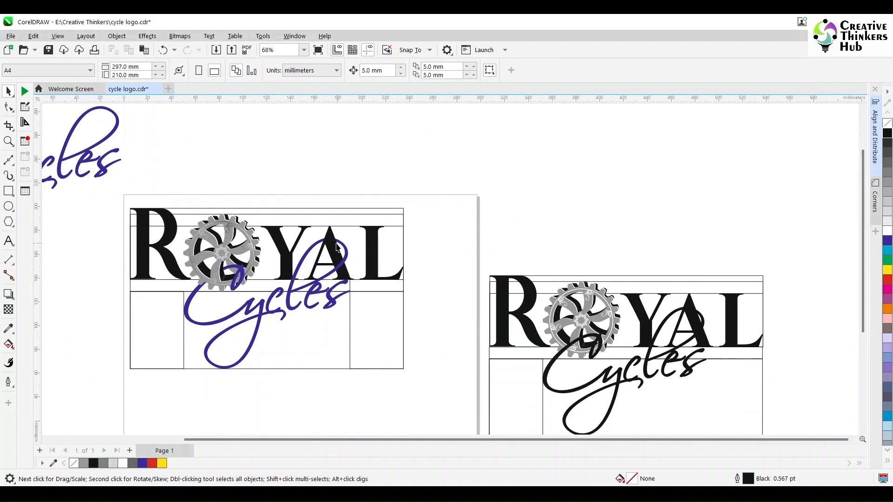
click(337, 246)
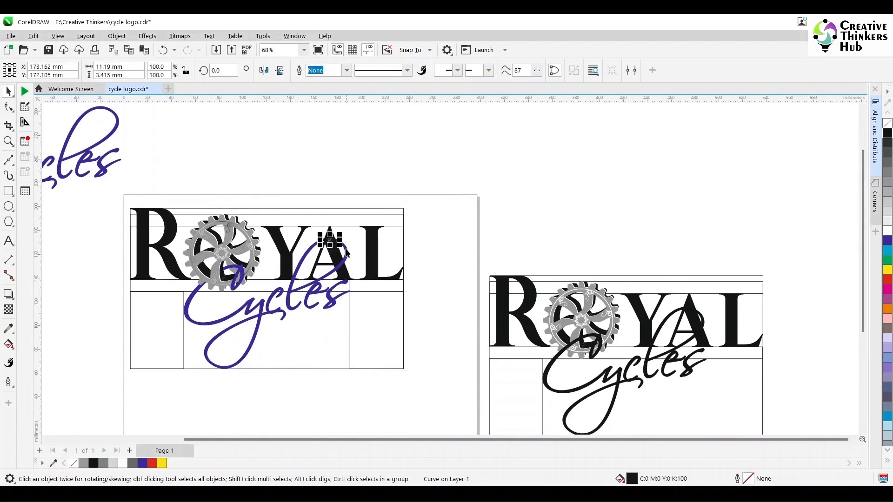
shift+click(347, 254)
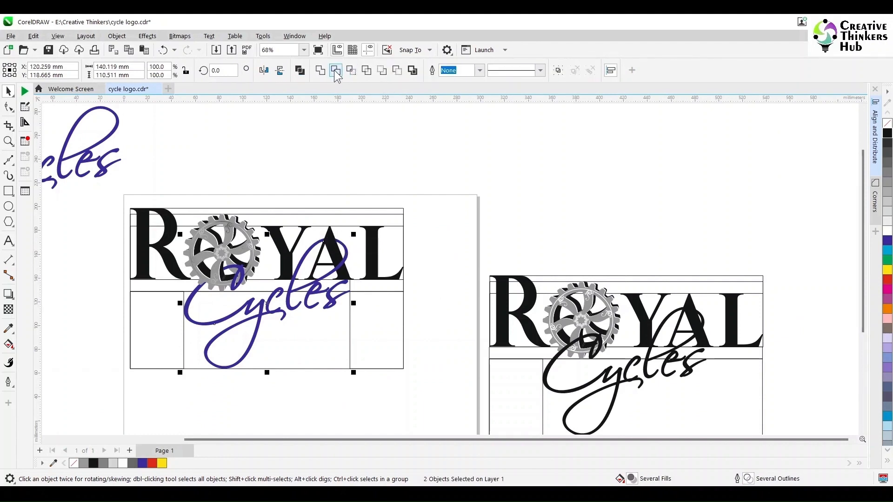
click(350, 153)
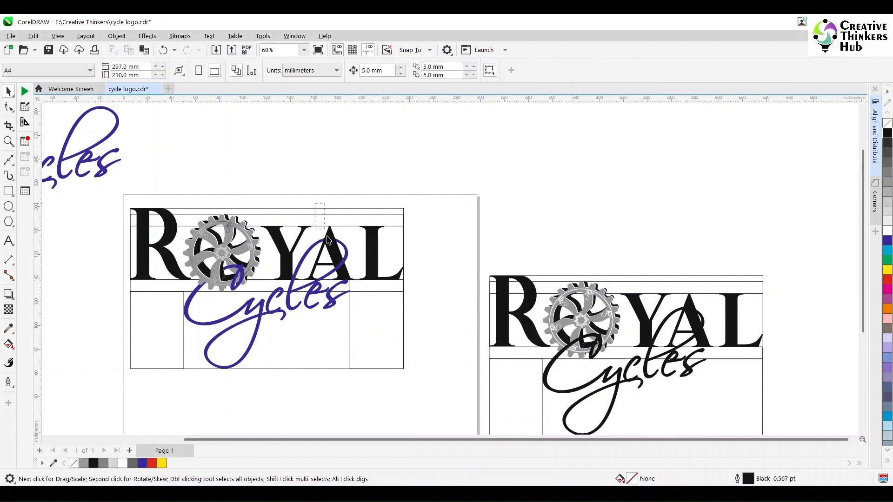
drag(327, 236, 338, 249)
key(Delete)
- Delete the stray script nodes left inside the A, just below its apex
click(340, 247)
scroll(338, 249, up, 8)
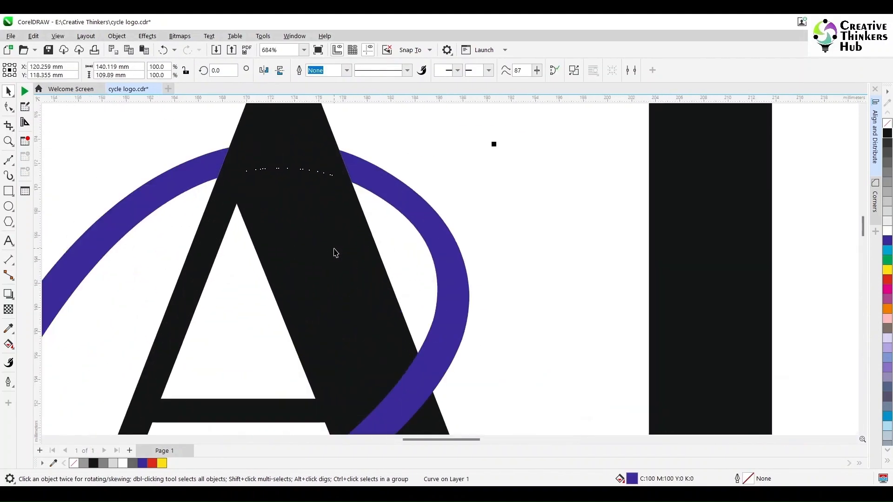
click(8, 107)
drag(236, 158, 336, 200)
key(Delete)
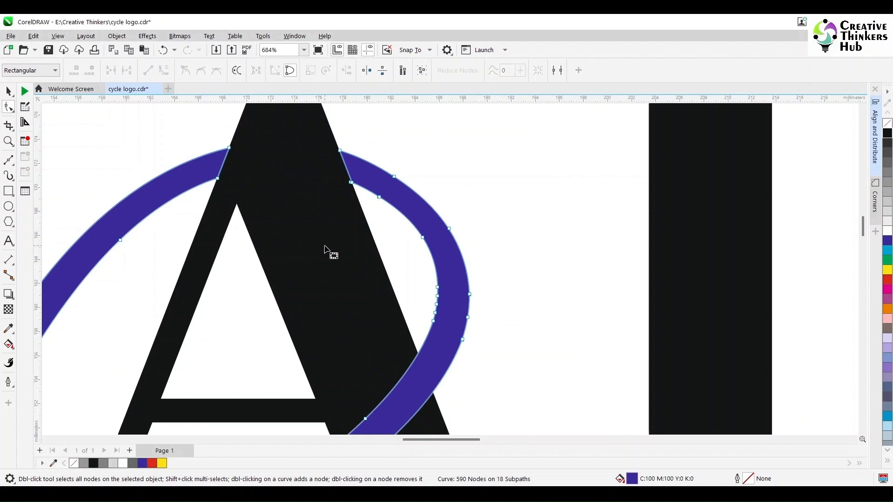
- Trim the blue script with the small black overlap piece at the A's left foot so the foot passes over it
scroll(324, 254, down, 3)
scroll(324, 253, down, 6)
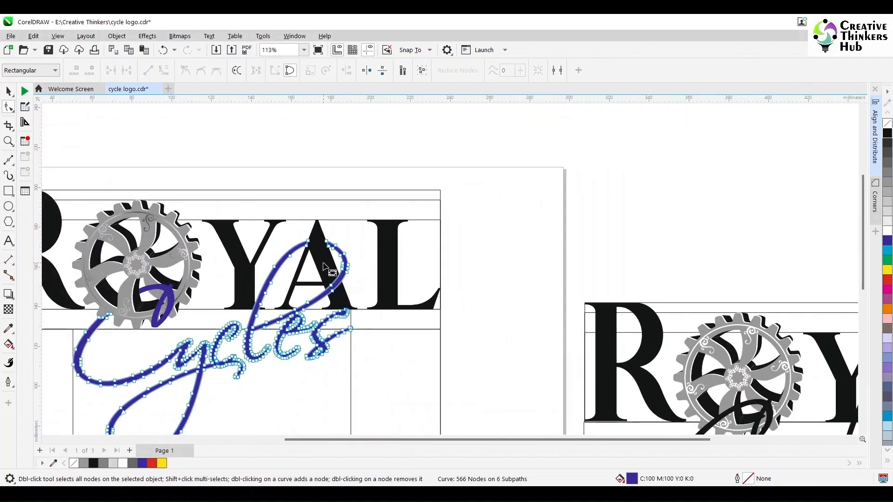
scroll(312, 310, up, 3)
scroll(311, 313, up, 2)
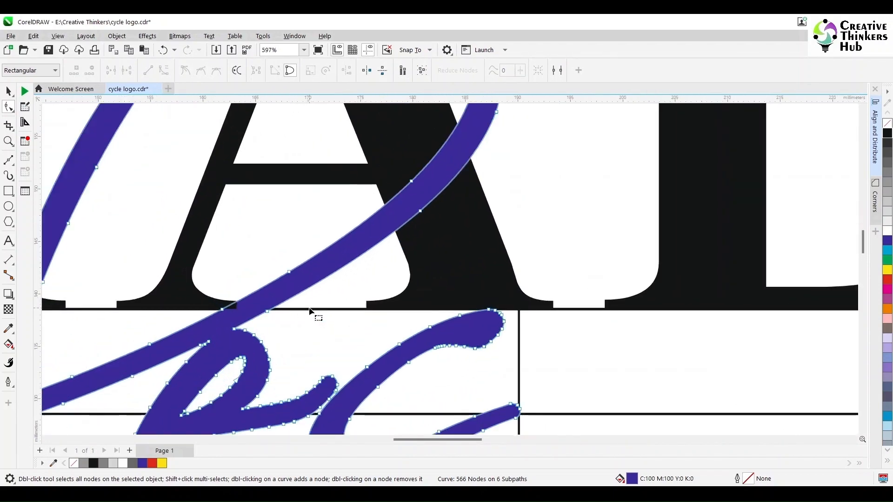
key(space)
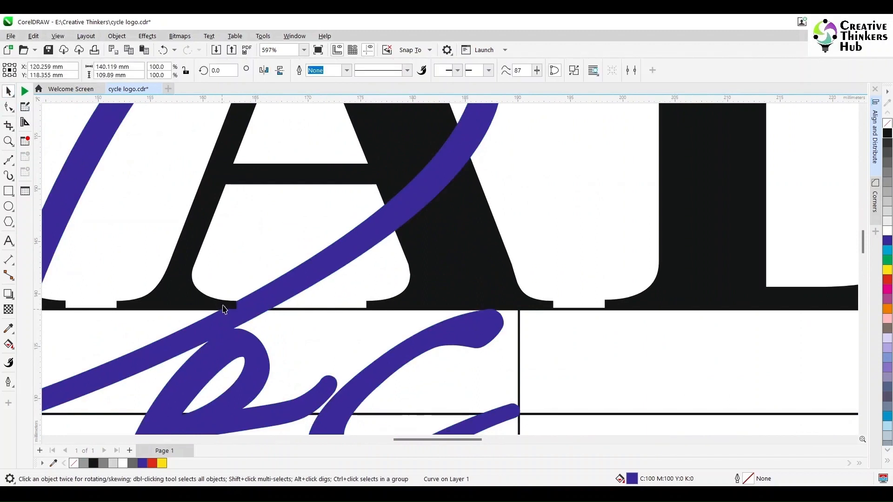
click(272, 301)
click(228, 308)
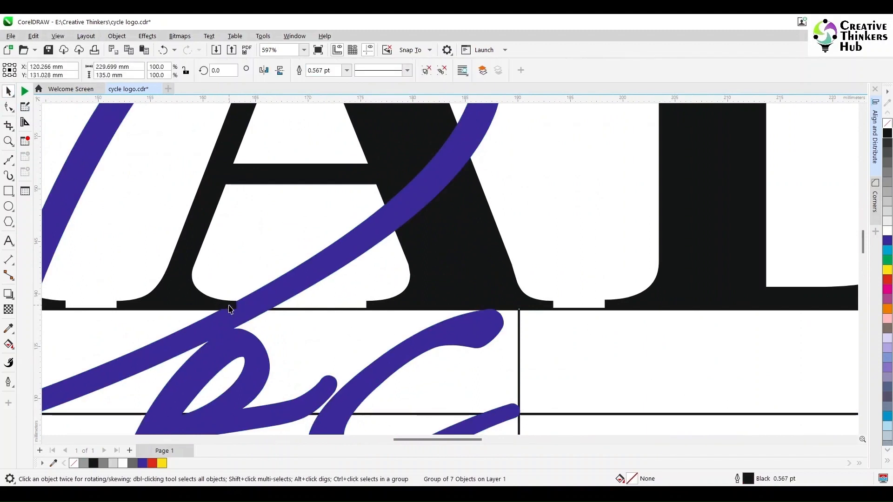
click(229, 305)
shift+click(276, 300)
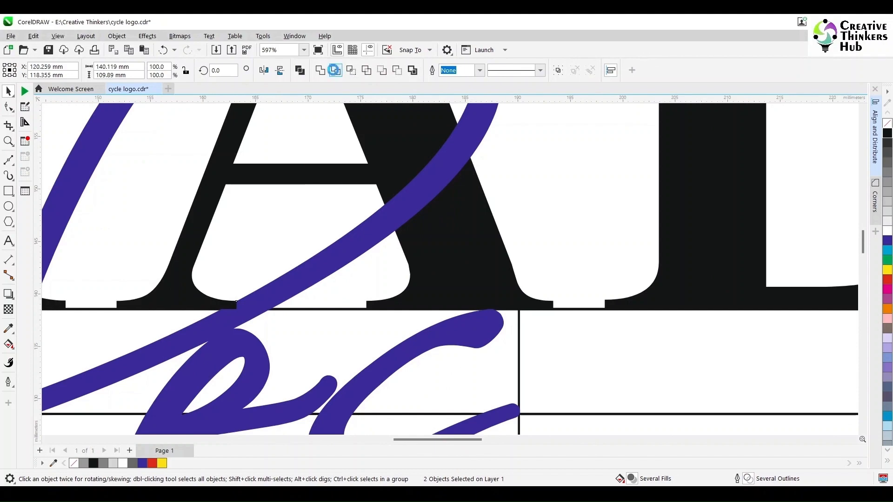
click(231, 305)
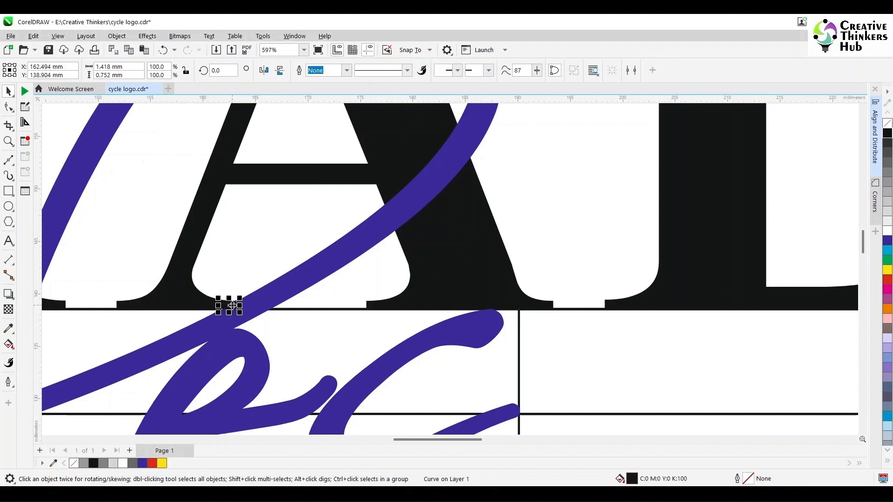
click(251, 319)
- Delete the spare blue Cycles script lying outside the page
scroll(251, 319, down, 10)
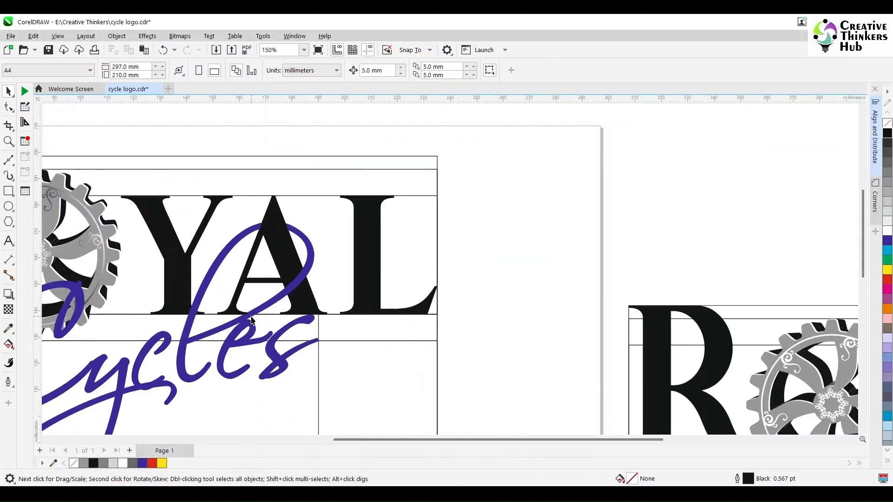
drag(559, 442, 493, 444)
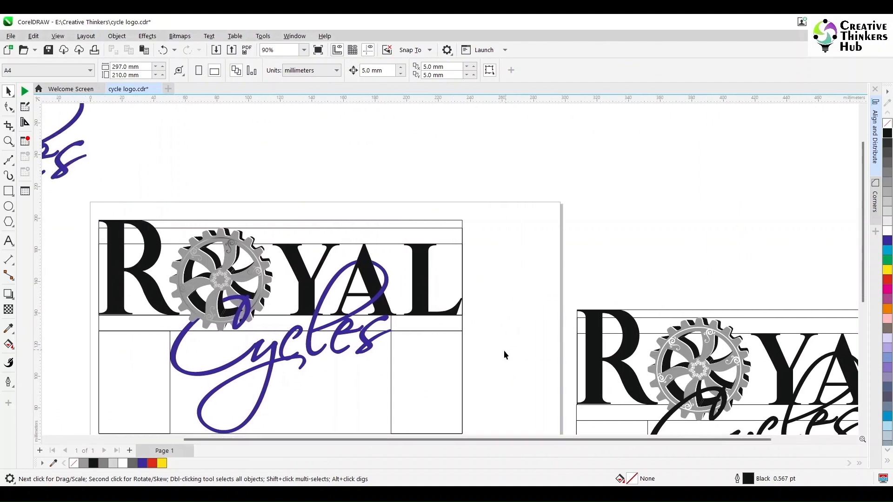
scroll(401, 384, down, 3)
click(206, 258)
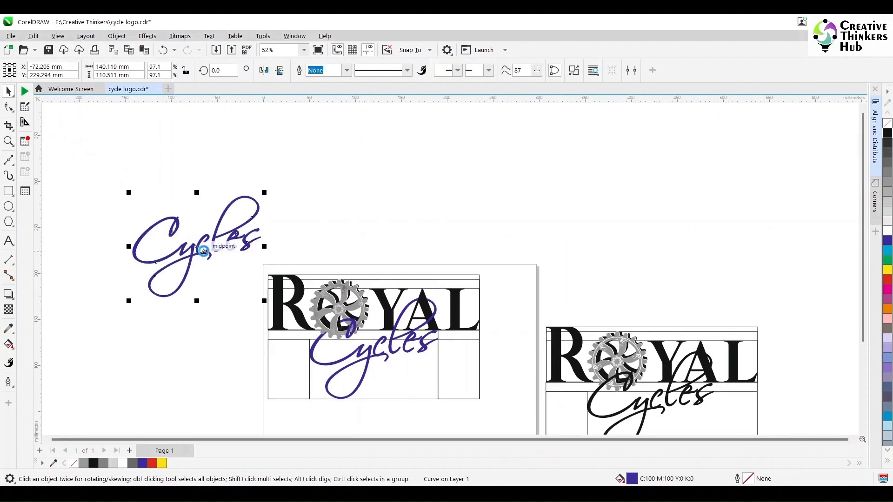
key(Delete)
- Delete the old black Cycles script and the reference rectangles from the second logo beside the page
click(320, 365)
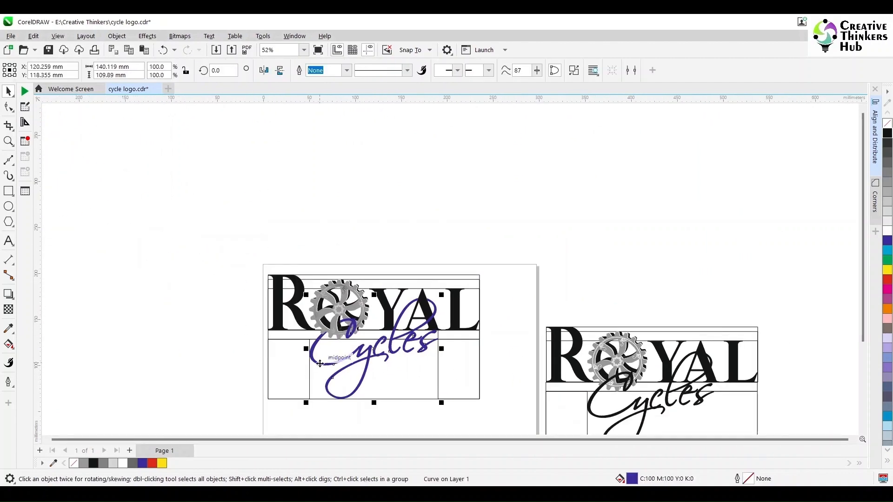
click(297, 378)
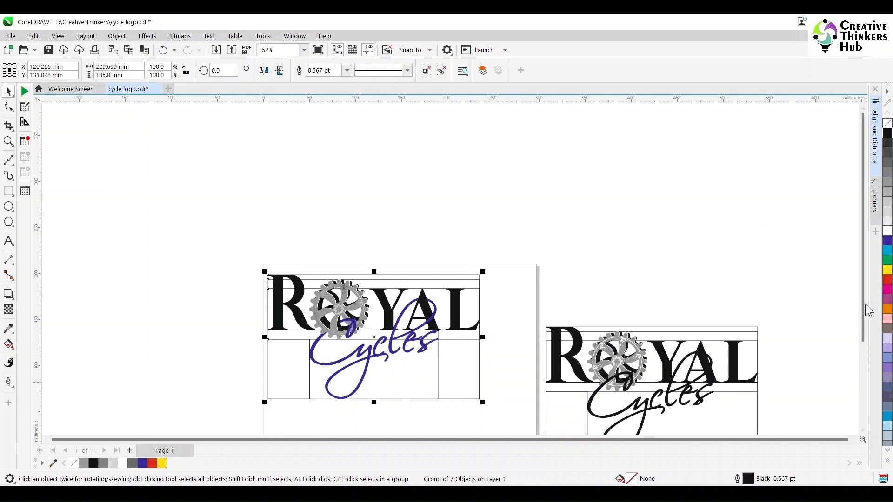
drag(861, 309, 861, 356)
click(683, 312)
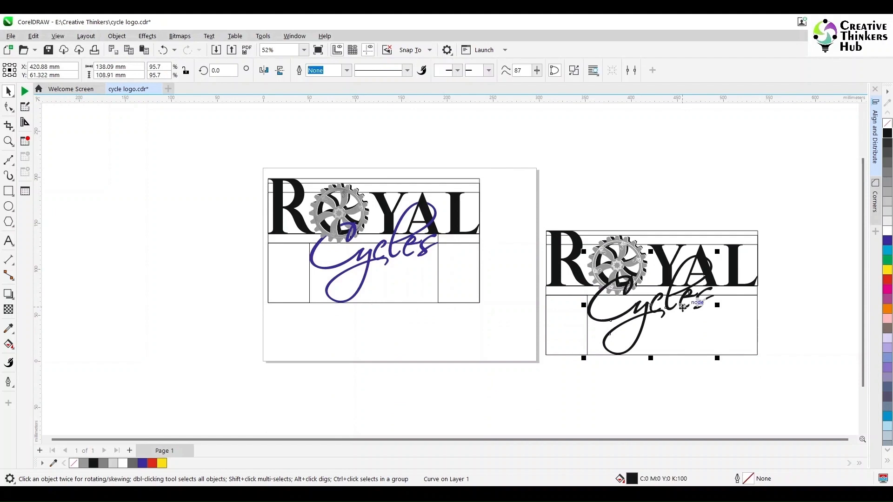
key(Delete)
click(574, 346)
key(Delete)
click(574, 345)
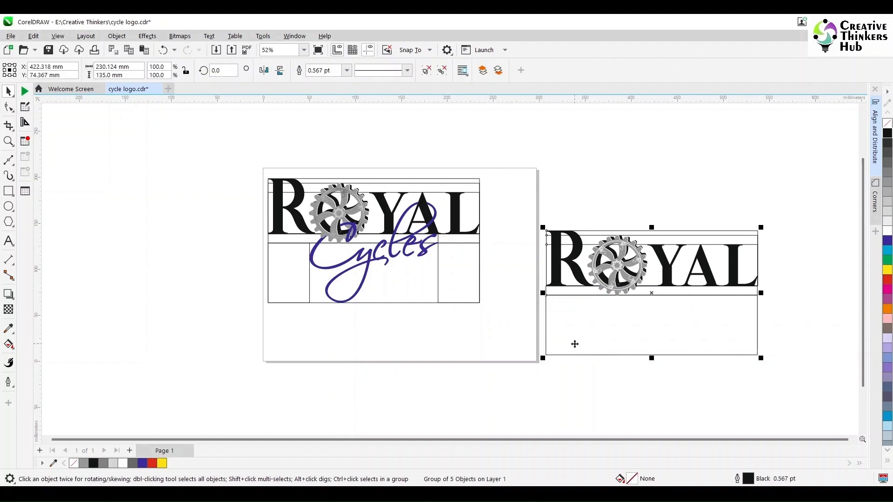
key(Escape)
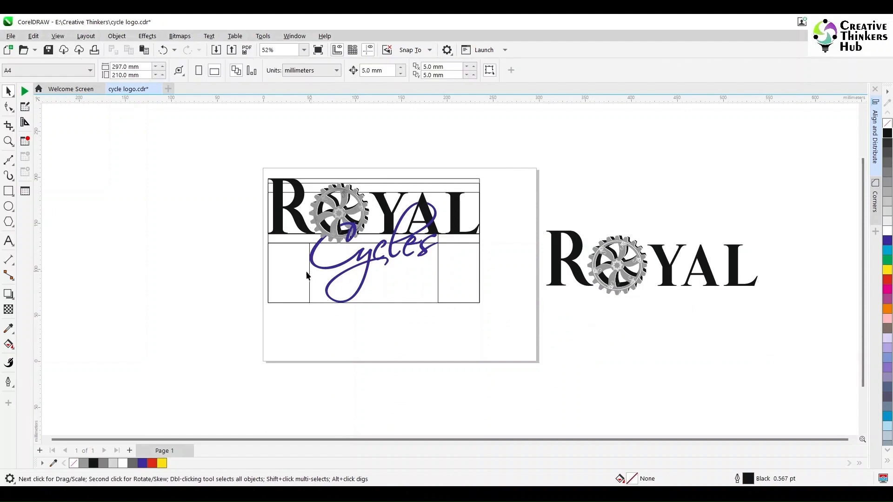
- Duplicate the reference rectangles and both blue script parts from the page logo and align the copies over the second ROYAL wordmark
click(301, 274)
shift+click(326, 269)
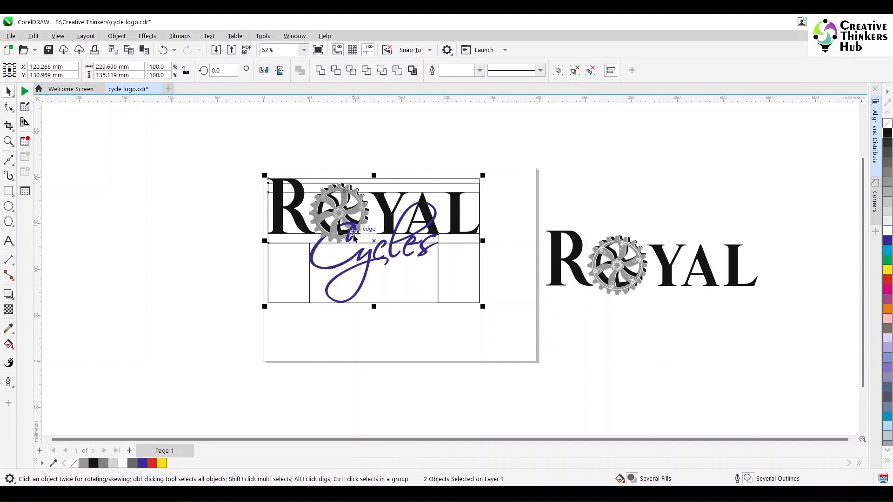
drag(316, 158, 368, 244)
drag(330, 267, 473, 339)
key(ctrl+z)
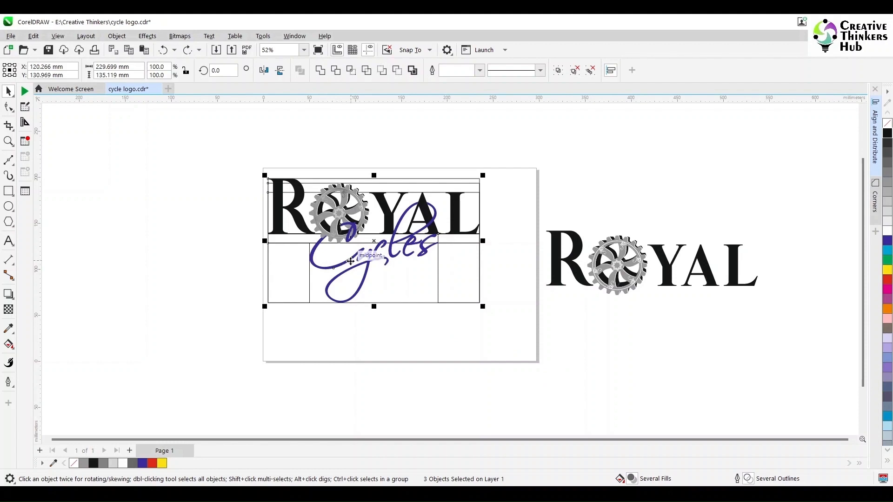
key(ctrl+d)
drag(275, 176, 548, 233)
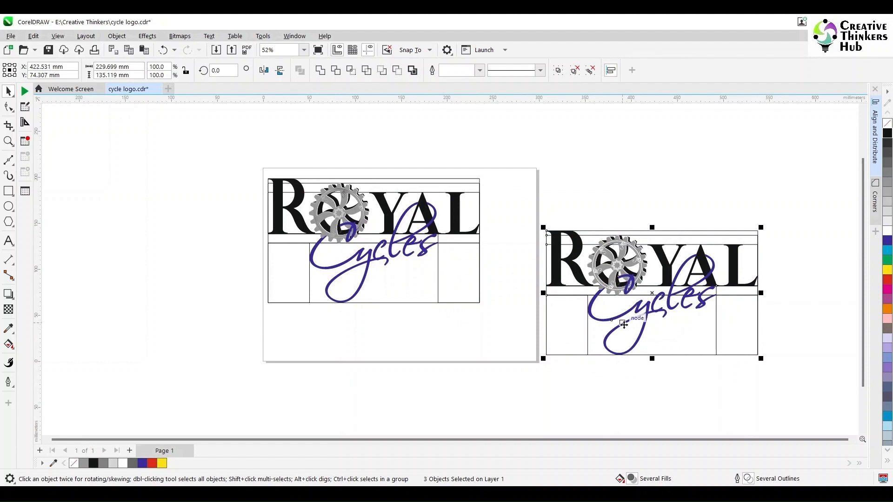
click(648, 393)
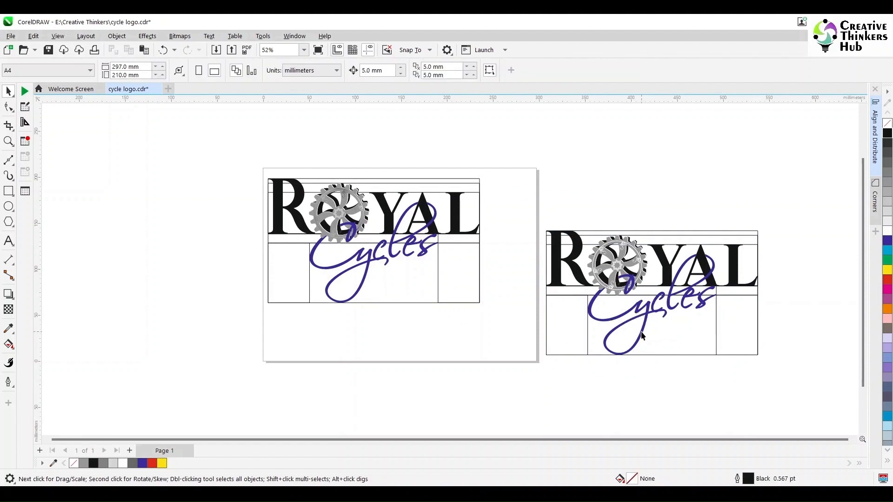
- Fill both parts of the second logo's Cycles script with black
click(642, 332)
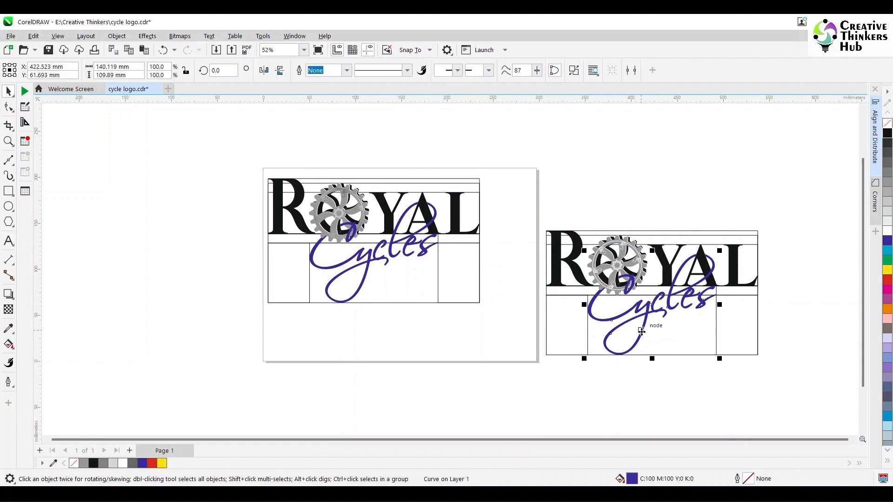
click(887, 134)
click(696, 397)
click(626, 284)
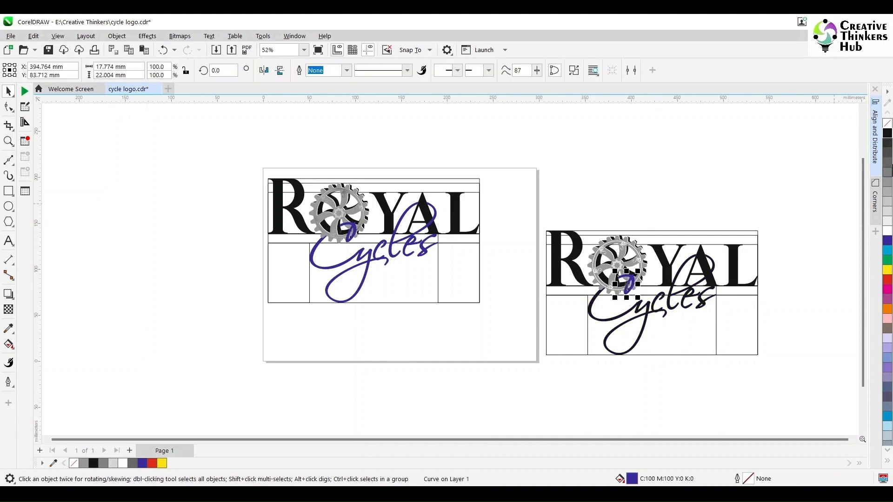
click(887, 135)
click(561, 412)
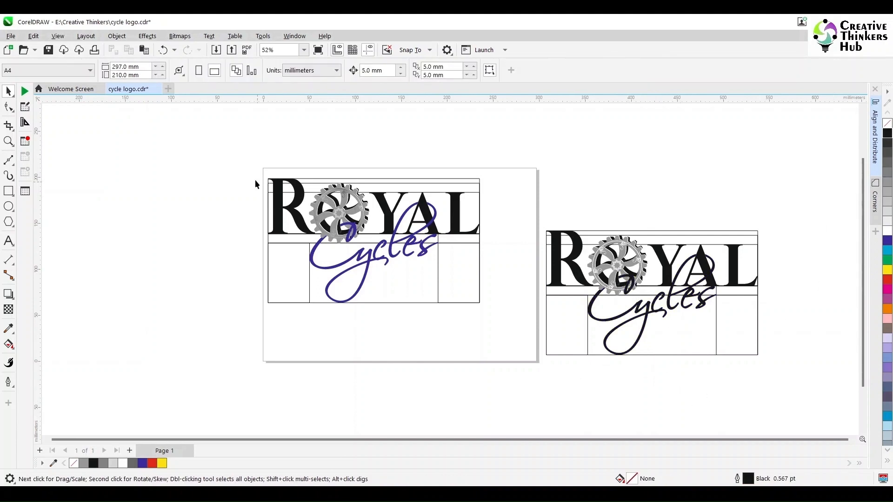
- Scale both logos down to about 176 mm wide, placing the second beside the first for sizing and moving it aside
drag(486, 303, 437, 278)
drag(528, 221, 772, 362)
drag(548, 231, 432, 181)
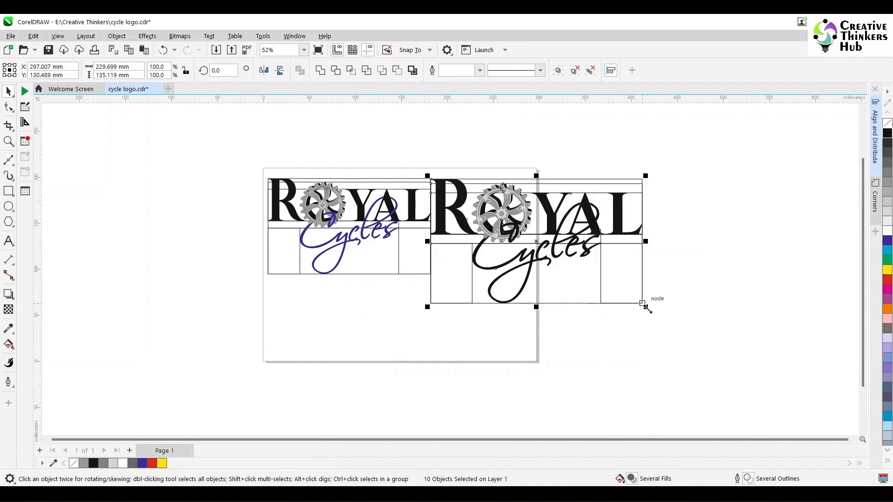
drag(645, 306, 601, 278)
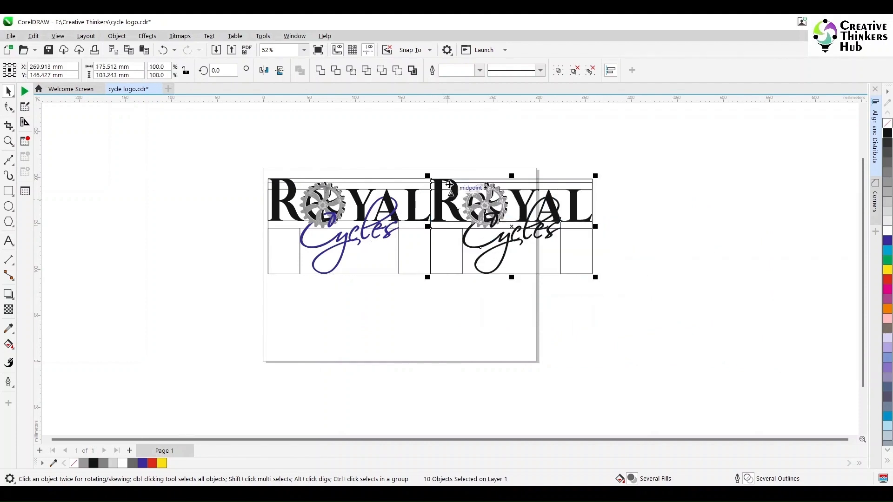
drag(450, 184, 512, 237)
click(262, 243)
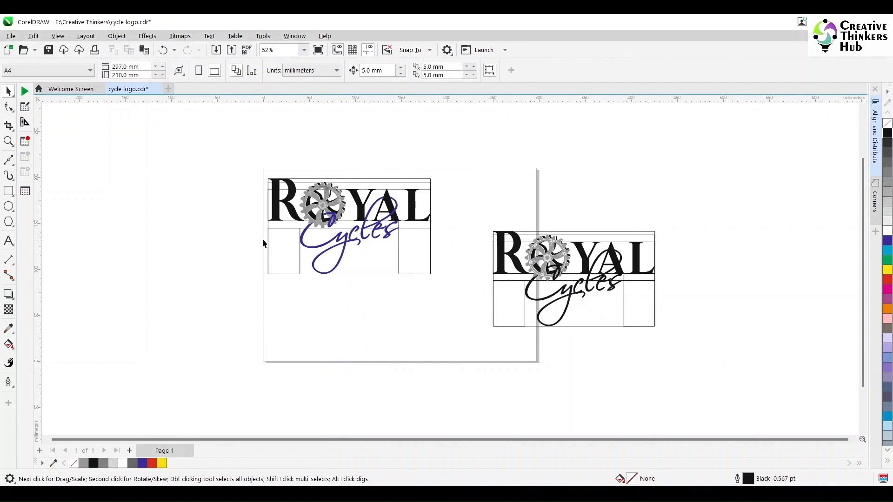
- Set the page to portrait orientation and move the logo with the blue script to the upper part of the page
click(198, 70)
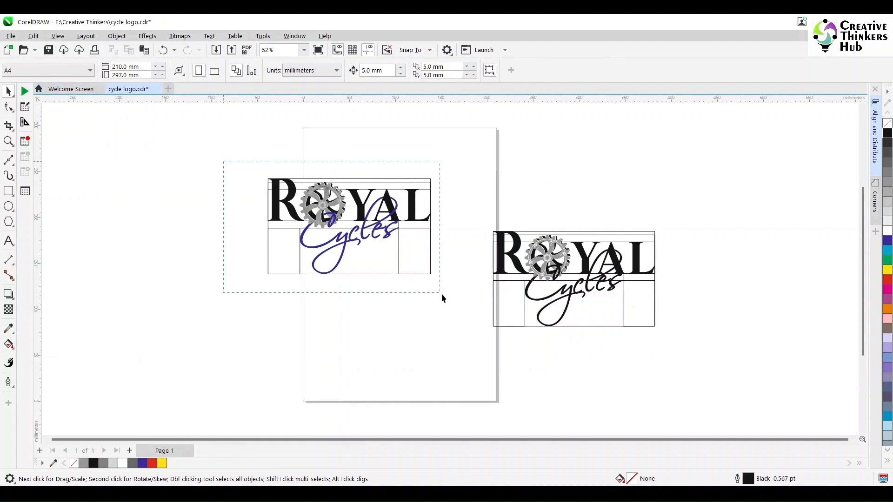
drag(441, 294, 442, 295)
drag(337, 214, 387, 171)
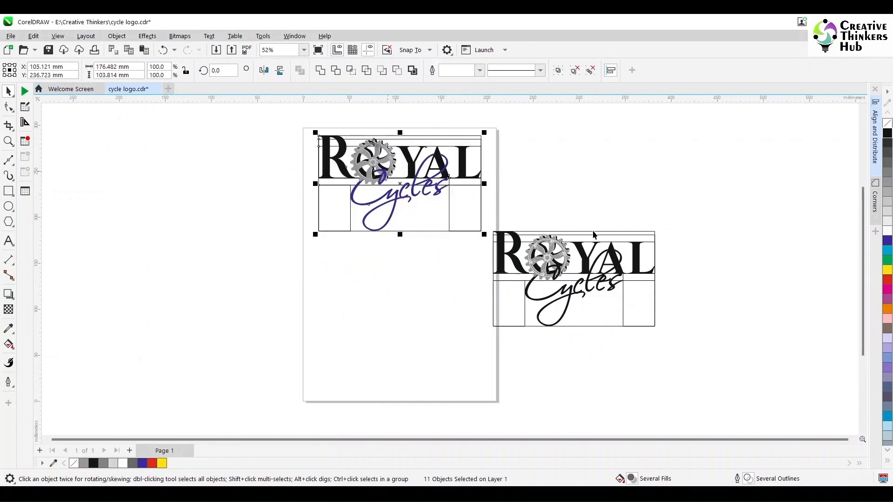
- Move the black-script logo onto the page directly beneath the blue-script logo, and zoom to fit all objects
drag(690, 218, 486, 348)
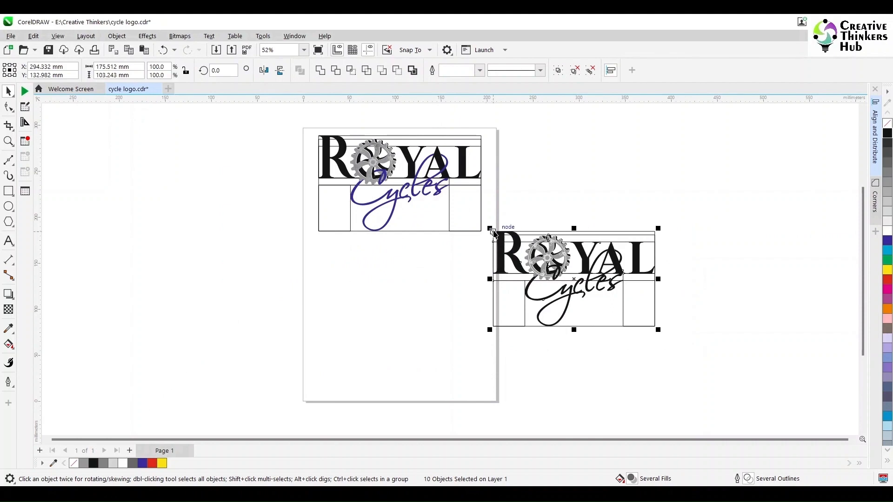
drag(494, 232, 320, 240)
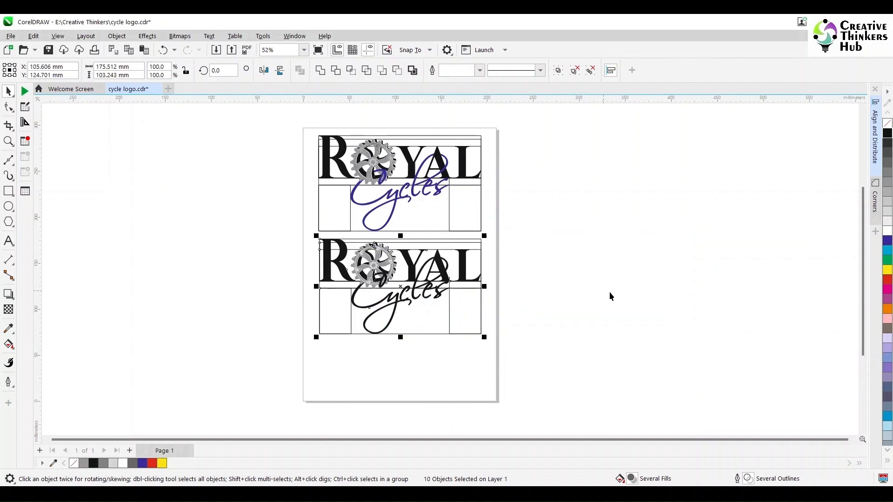
click(525, 288)
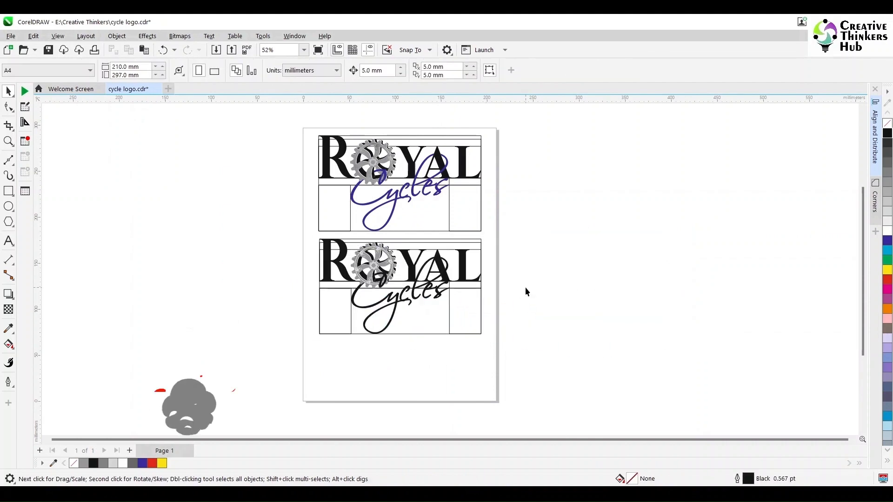
key(F4)
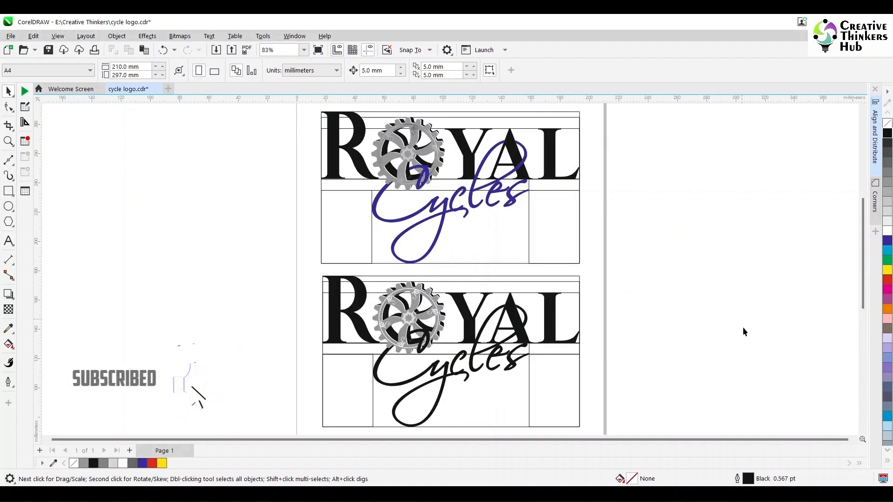